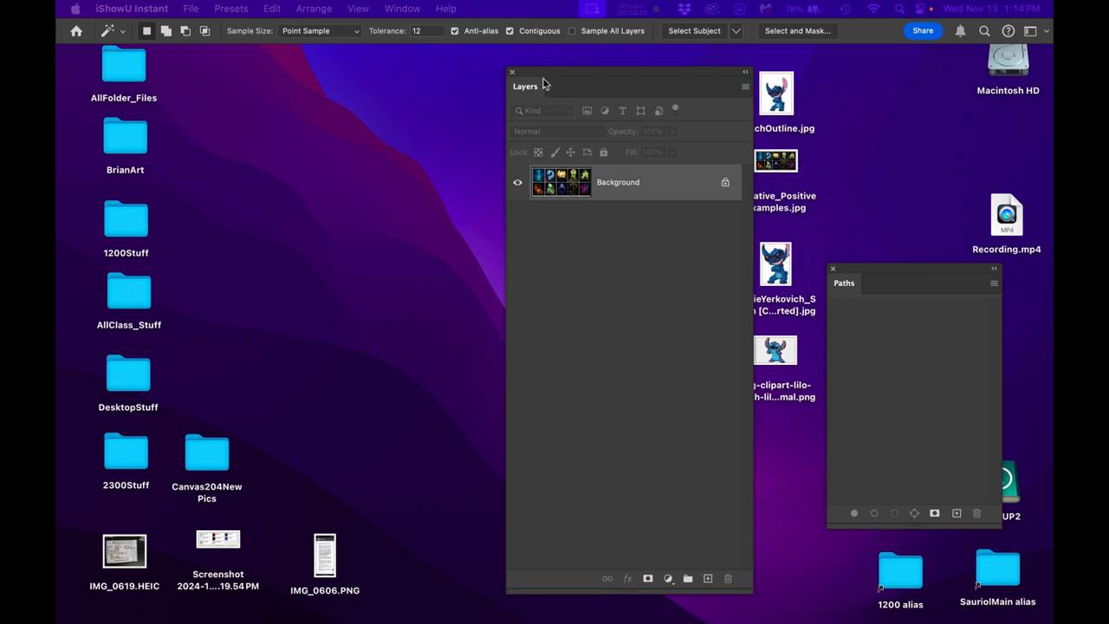
- Move the Layers panel off the desktop files and preview the Assignment_6 Illustrator artwork in Finder
left_click_drag(553, 84, 245, 100)
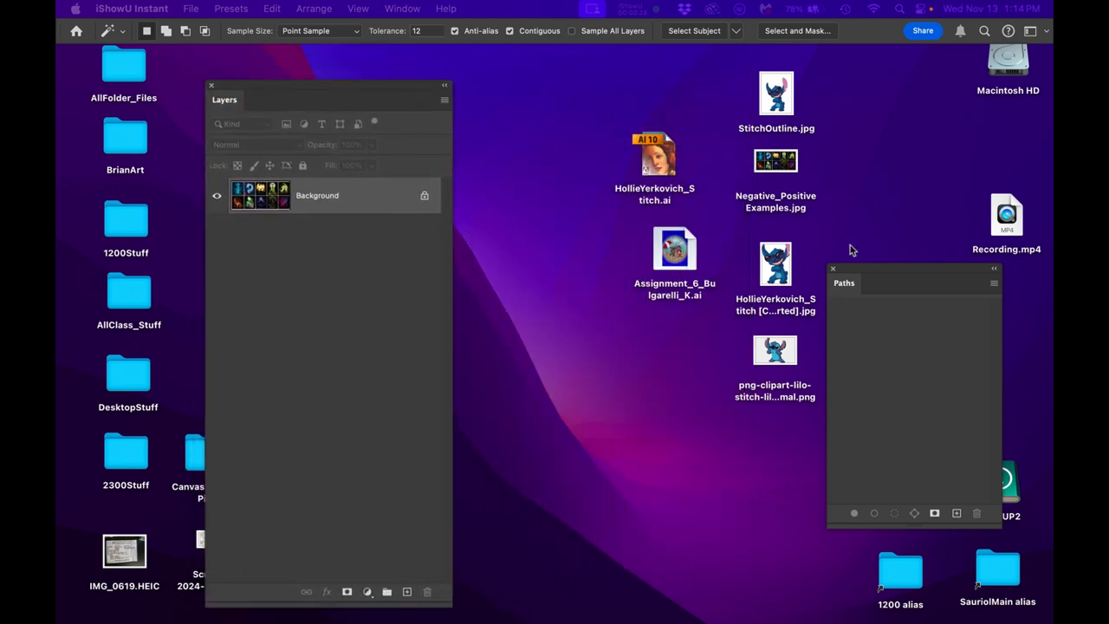
left_click(604, 294)
left_click_drag(607, 81, 887, 420)
left_click(612, 248)
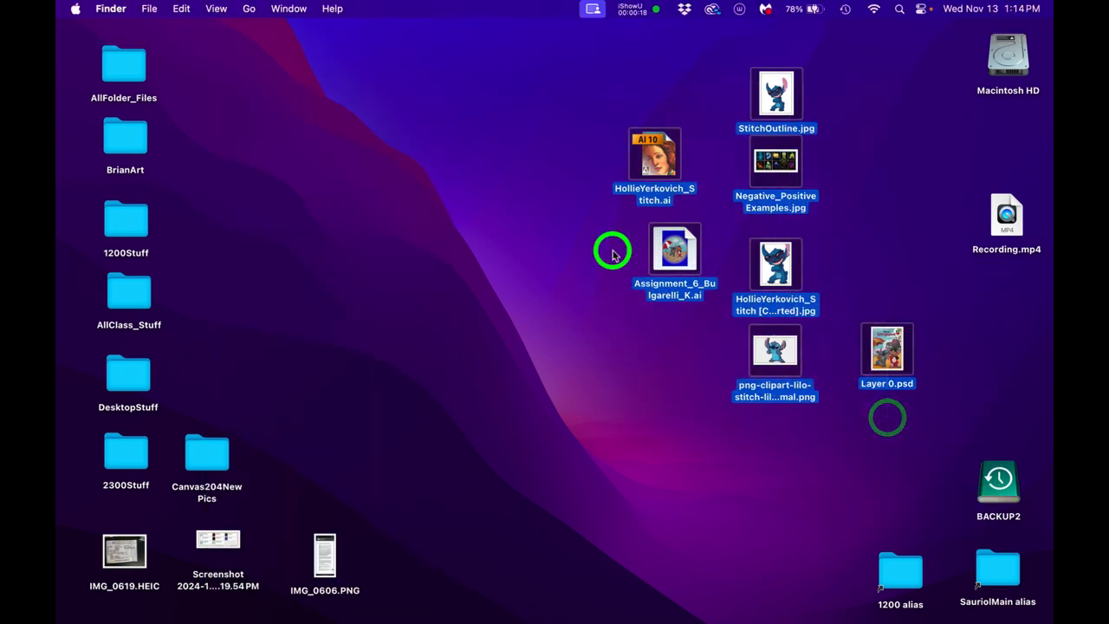
left_click(672, 256)
key("space")
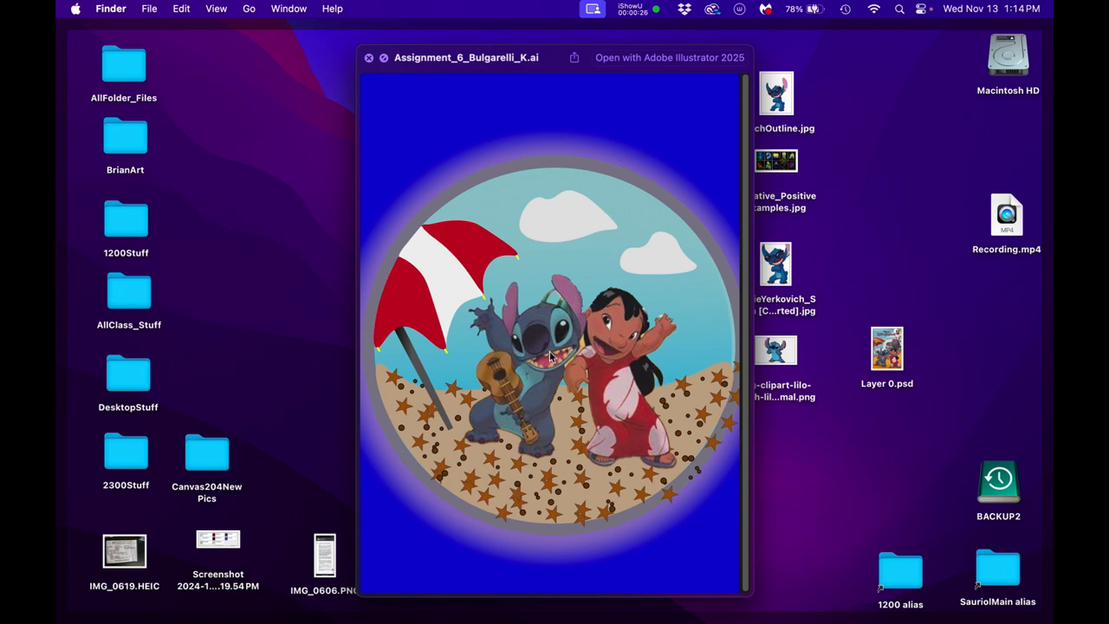
key("space")
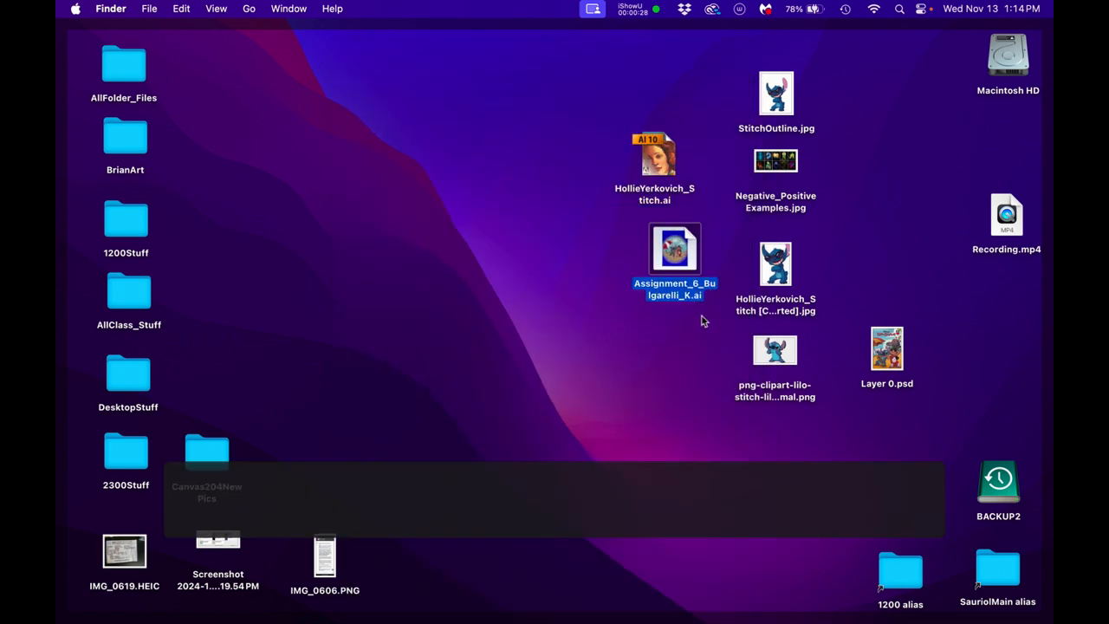
- Open Negative_PositiveExamples.jpg in Photoshop and show it in full screen mode with the Layers and Paths panels out of view
double_click(774, 177)
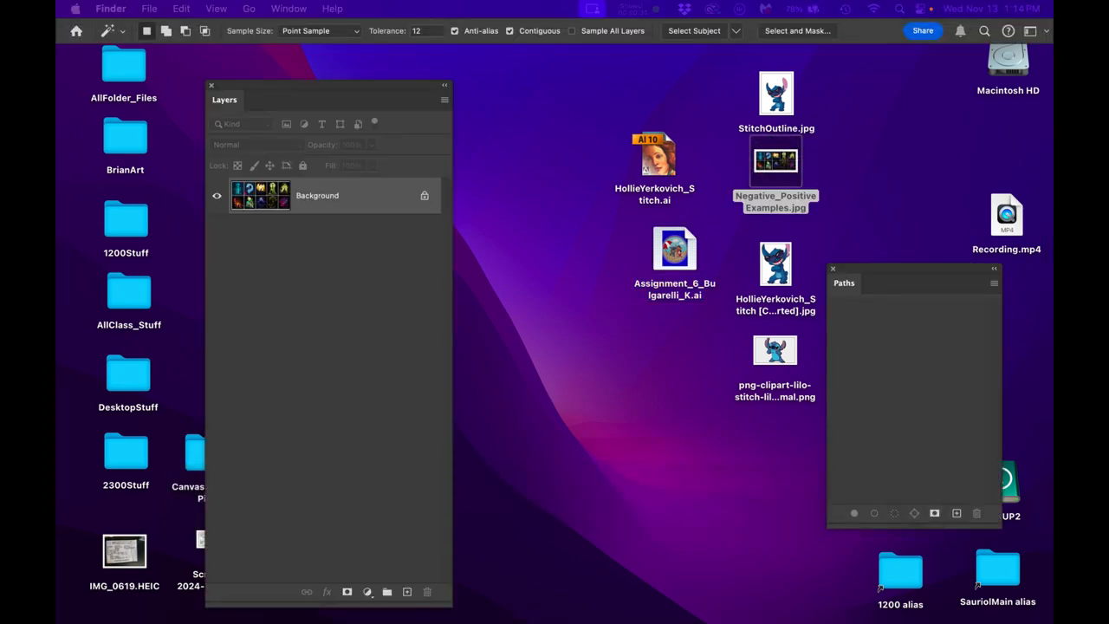
left_click_drag(936, 96, 805, 75)
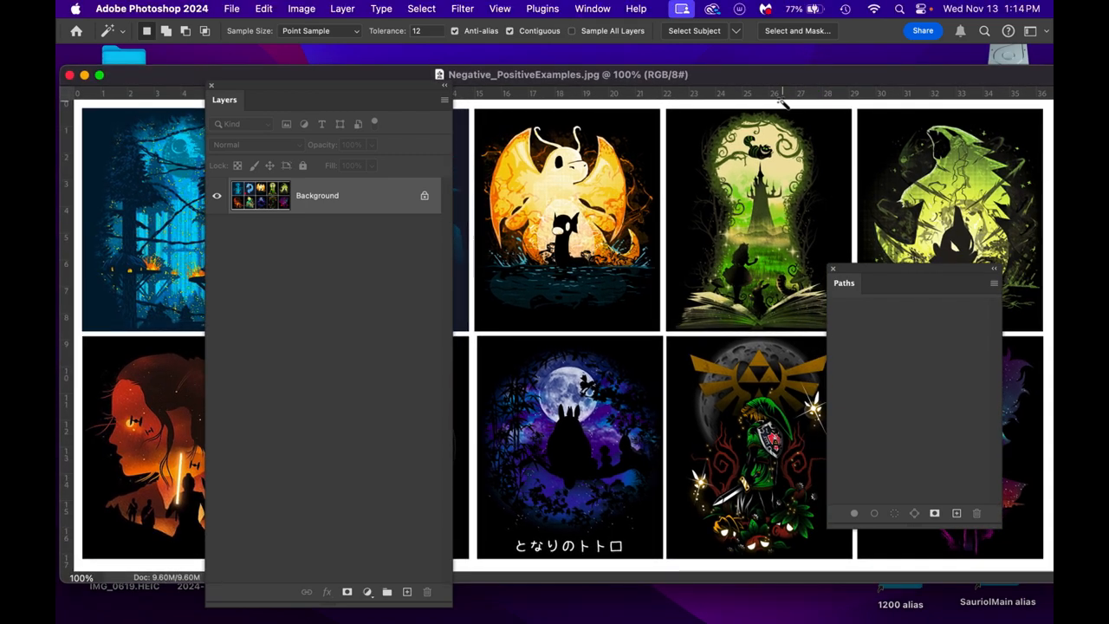
key("f")
left_click(272, 87)
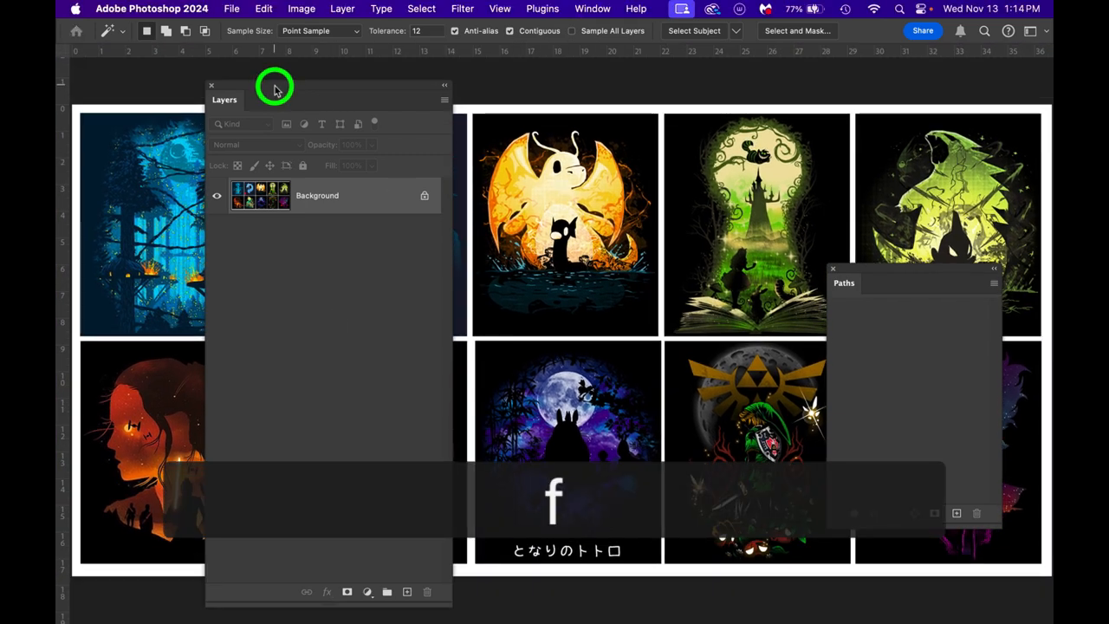
left_click(846, 274)
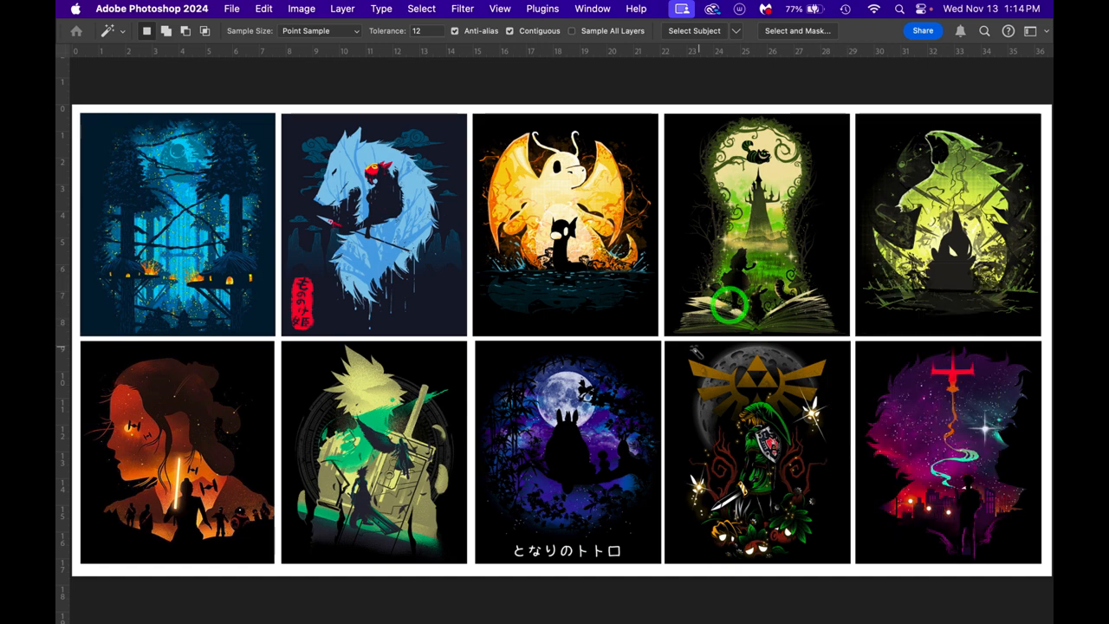
key("f")
- Examine the upper row of negative/positive example artworks, from the blue forest to the green monster
mouse_move(176, 229)
left_mouse_down()
mouse_move(256, 214)
mouse_move(389, 312)
left_mouse_up()
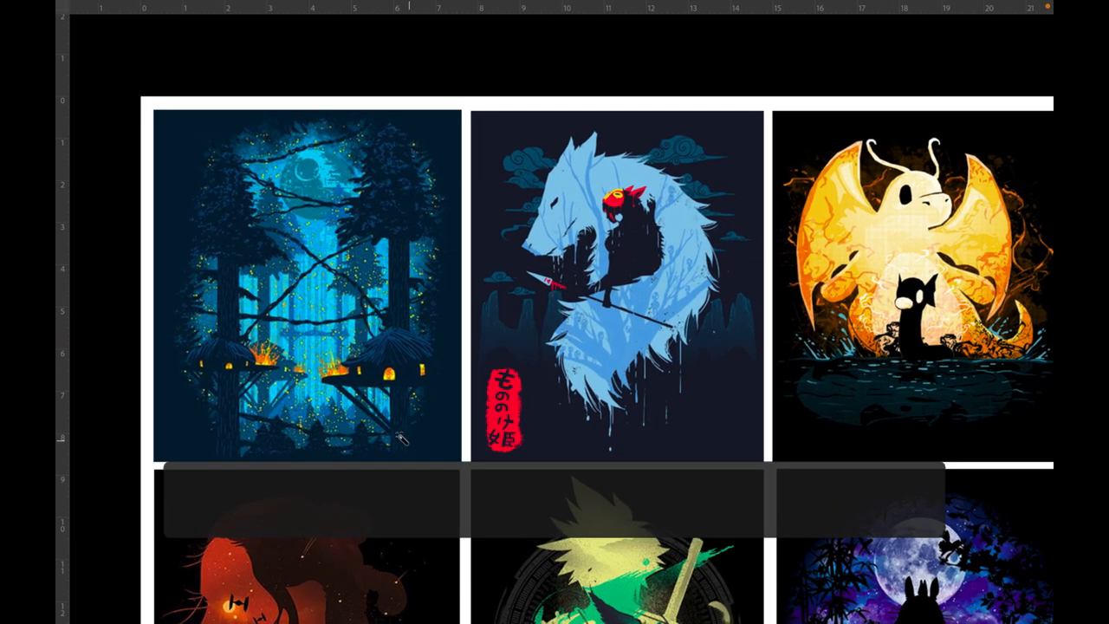
left_click_drag(636, 379, 615, 391)
scroll(616, 312, "up", 3)
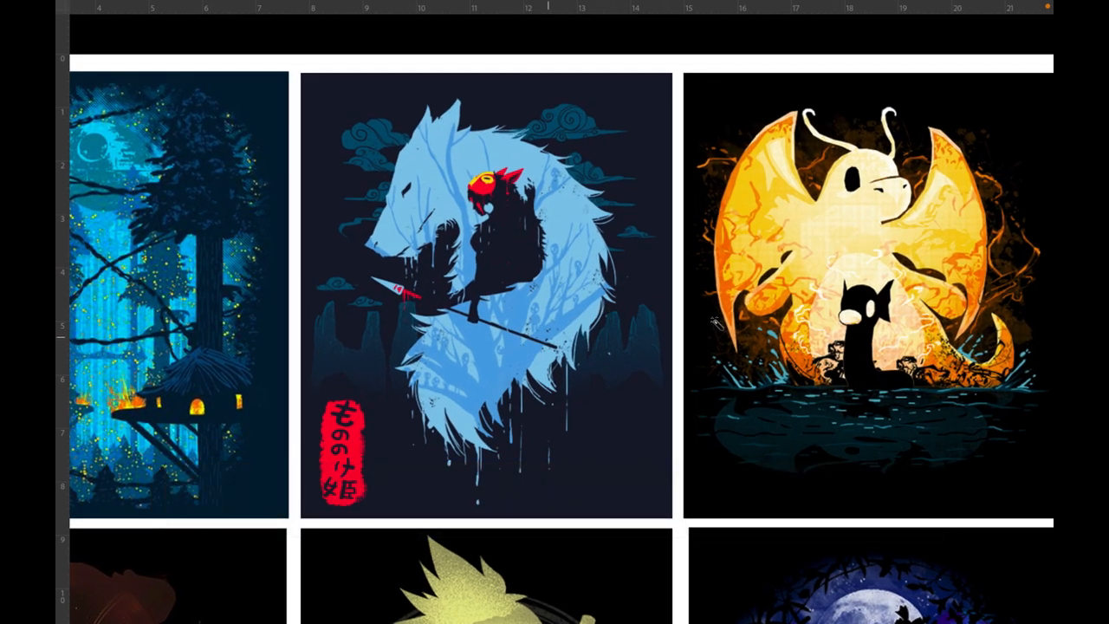
left_click_drag(857, 287, 622, 353)
scroll(624, 351, "up", 2)
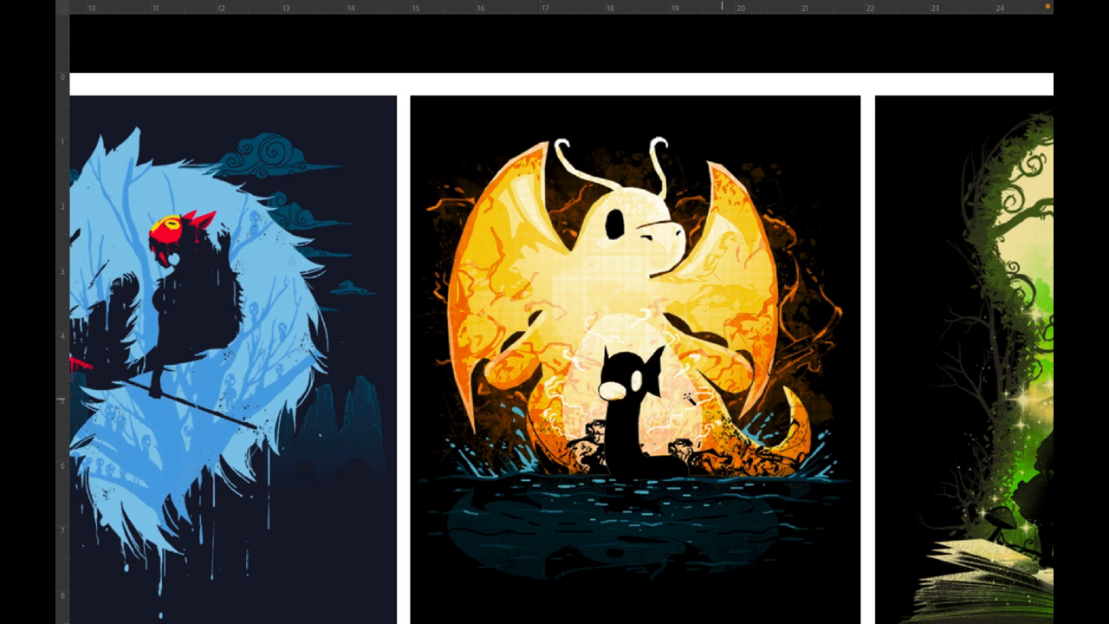
scroll(607, 415, "down", 3)
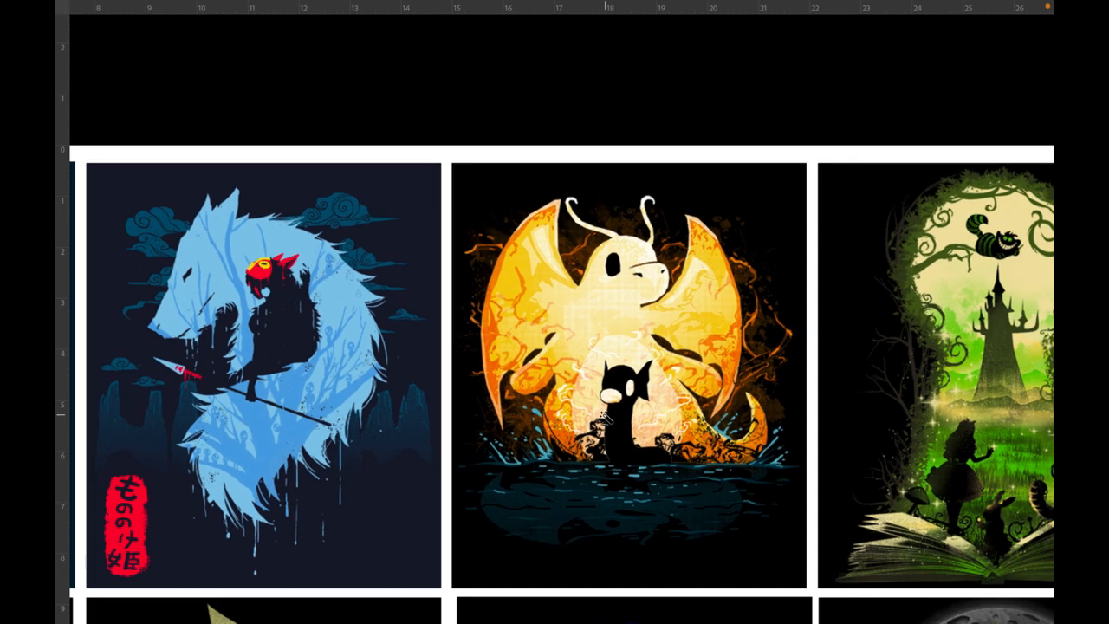
left_click_drag(714, 356, 482, 358)
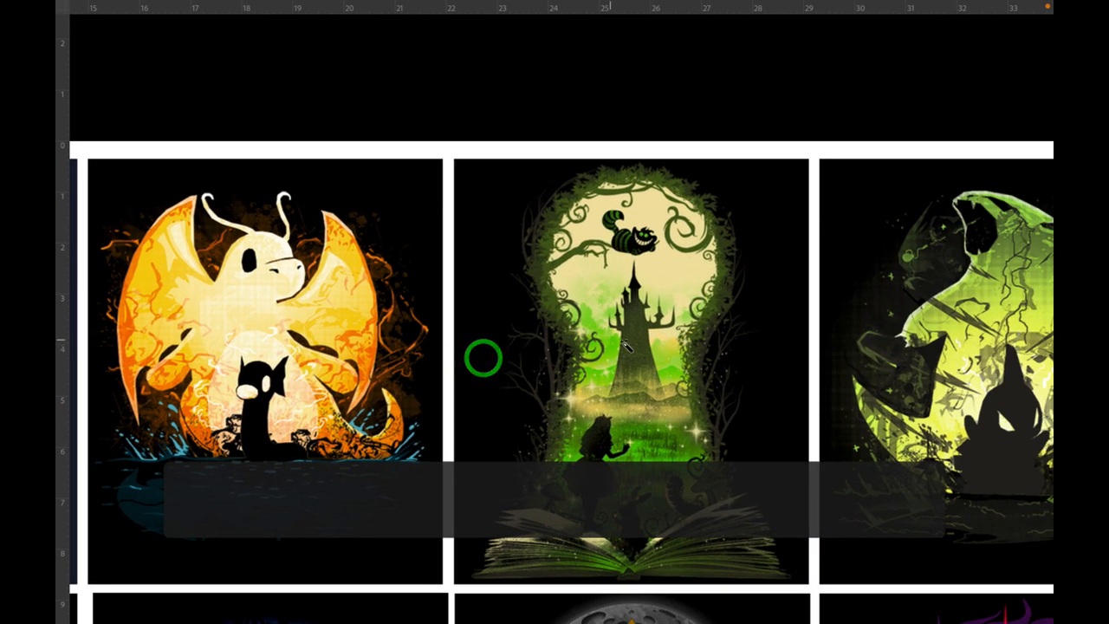
scroll(636, 346, "up", 1)
left_click_drag(662, 359, 560, 352)
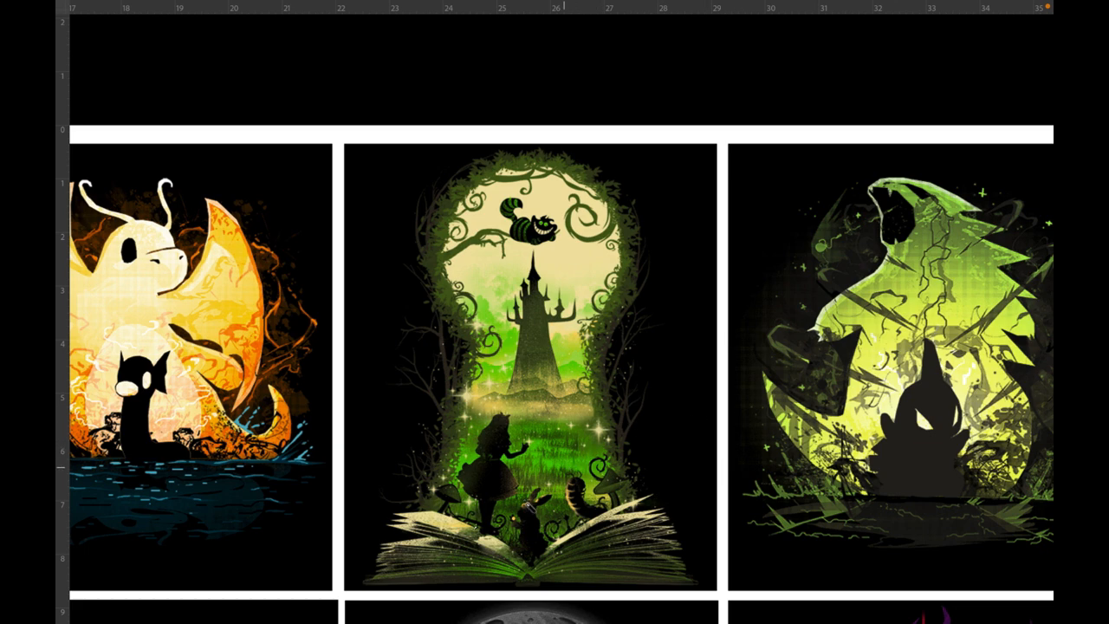
key("space")
left_click_drag(848, 416, 634, 381)
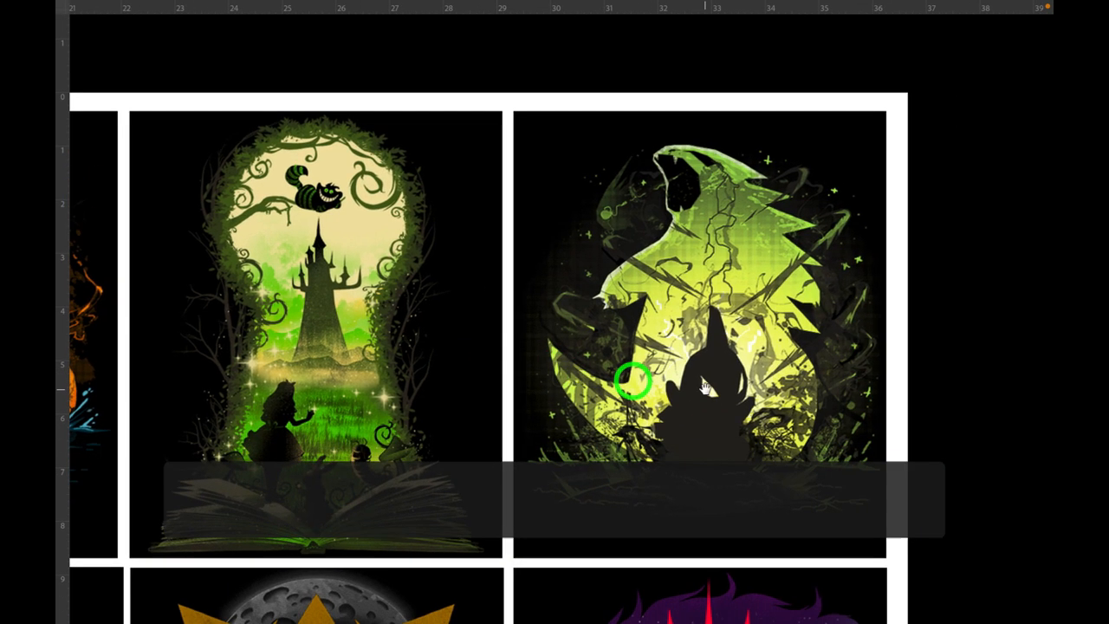
- Examine the lower row of example artworks, from the purple starry silhouette back to the orange profile, and close the image
left_click_drag(701, 414, 743, 235)
left_click_drag(718, 490, 759, 395)
left_click_drag(766, 455, 744, 396)
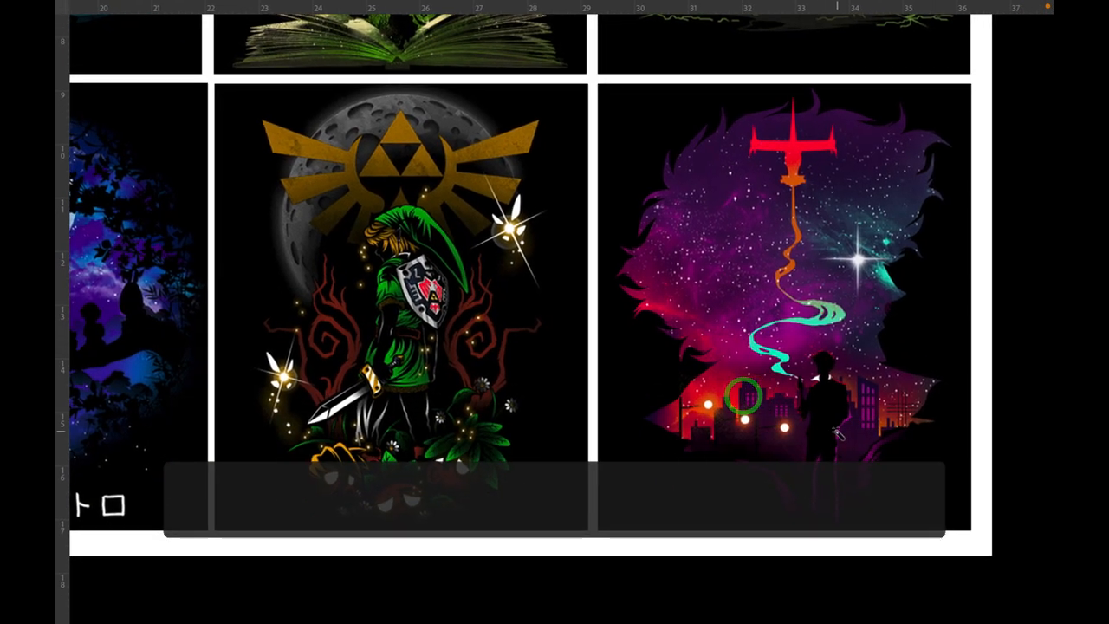
scroll(836, 432, "up", 1)
scroll(837, 432, "up", 1)
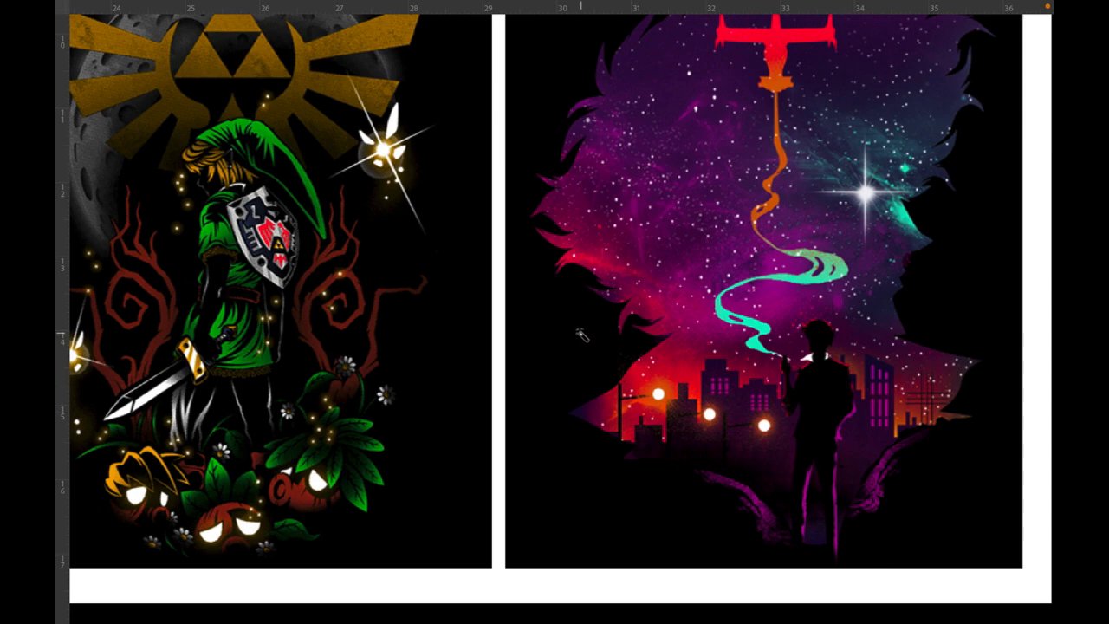
scroll(581, 337, "down", 4)
left_click_drag(556, 386, 920, 399)
left_click_drag(499, 354, 707, 413)
mouse_move(567, 384)
left_mouse_down()
mouse_move(784, 408)
mouse_move(695, 386)
mouse_move(882, 376)
left_mouse_up()
left_click_drag(535, 369, 623, 382)
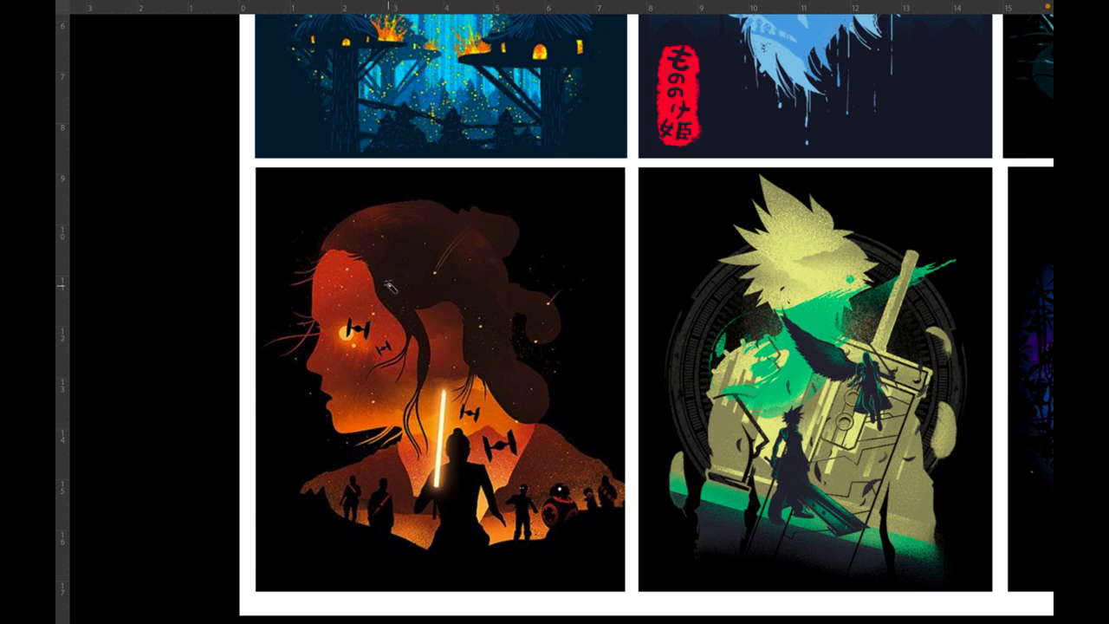
key("super+w")
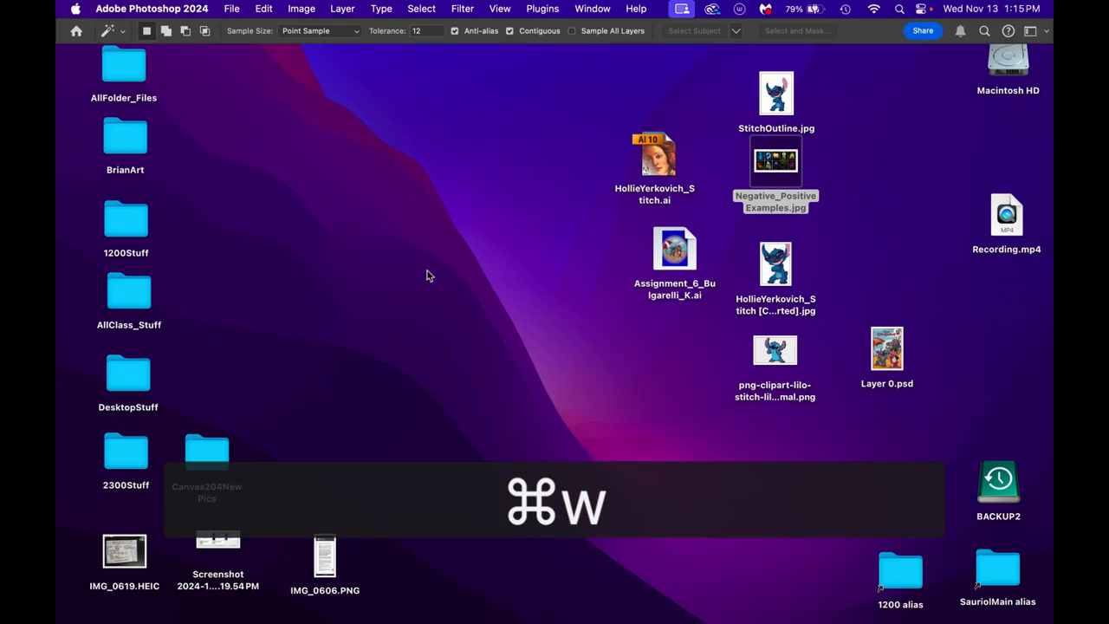
- Open the Assignment_6 artwork in Illustrator and lower its window to uncover StitchOutline.jpg on the desktop
left_click(534, 279)
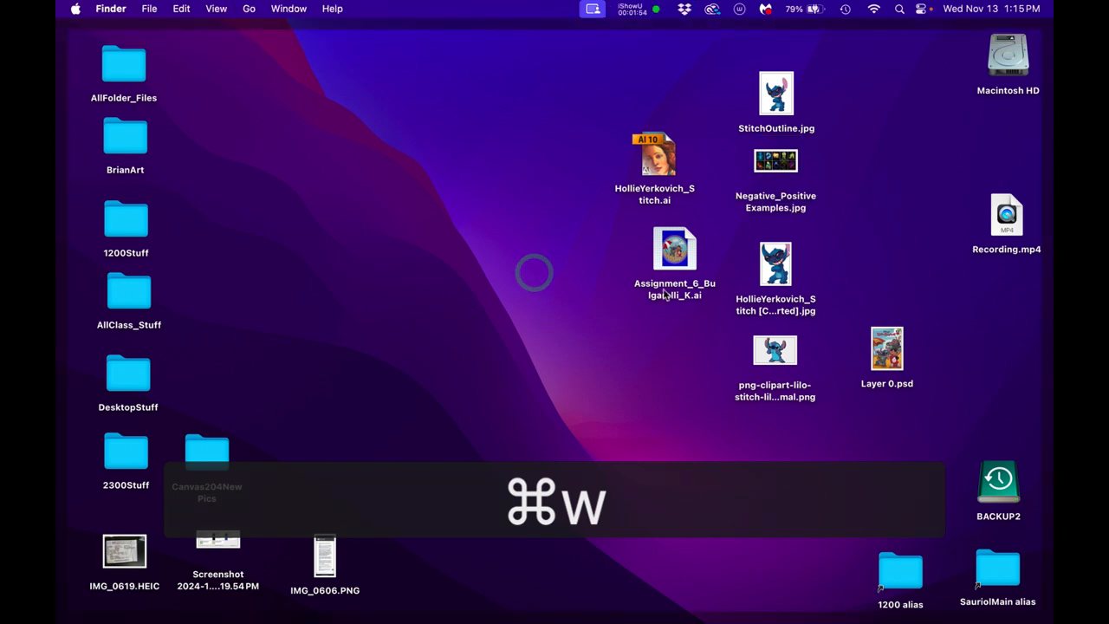
double_click(675, 252)
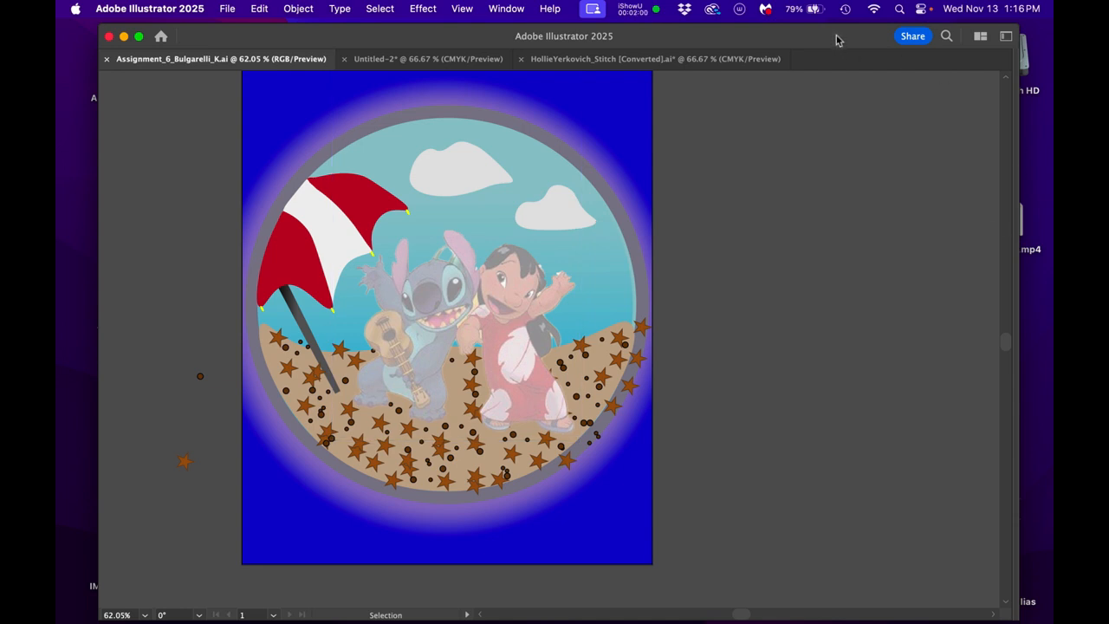
left_click_drag(837, 39, 849, 148)
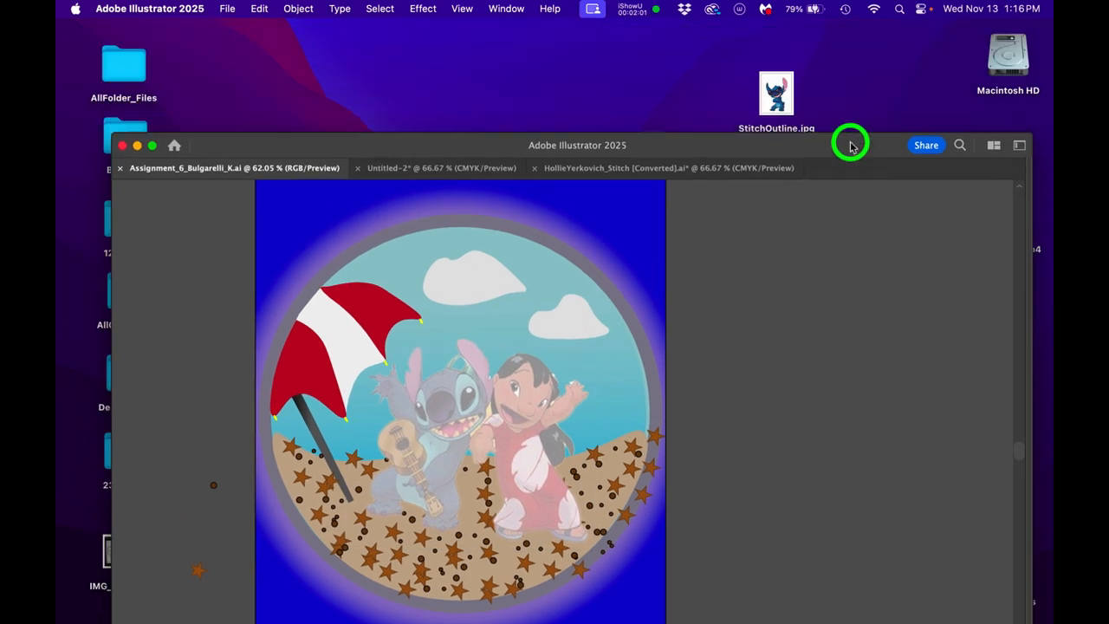
- Preview StitchOutline.jpg in Finder and close the preview
left_click(791, 93)
key("space")
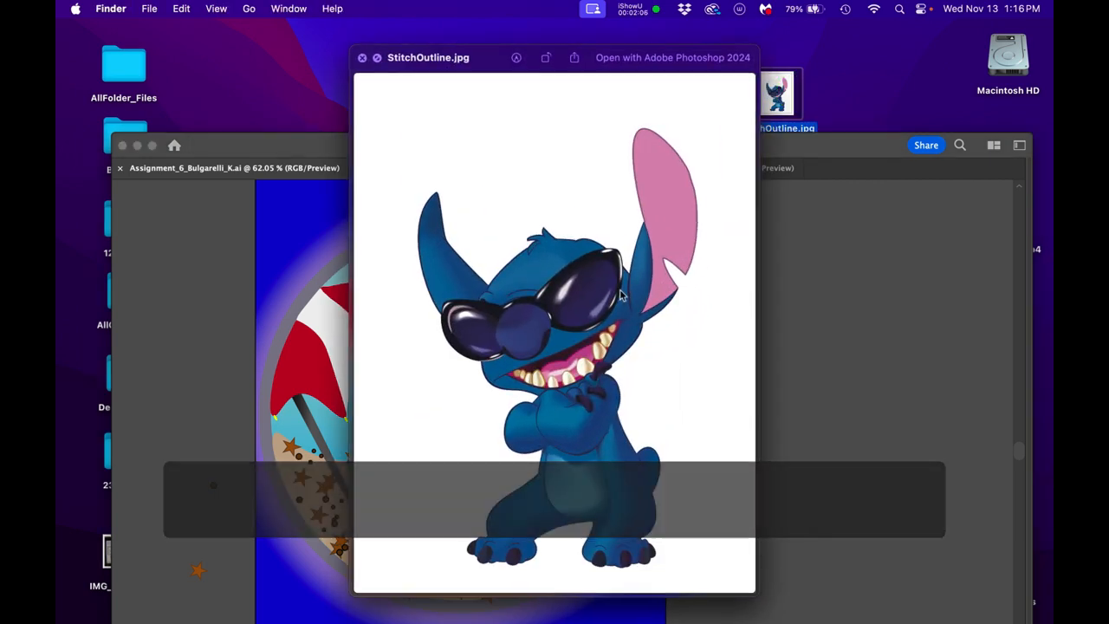
key("space")
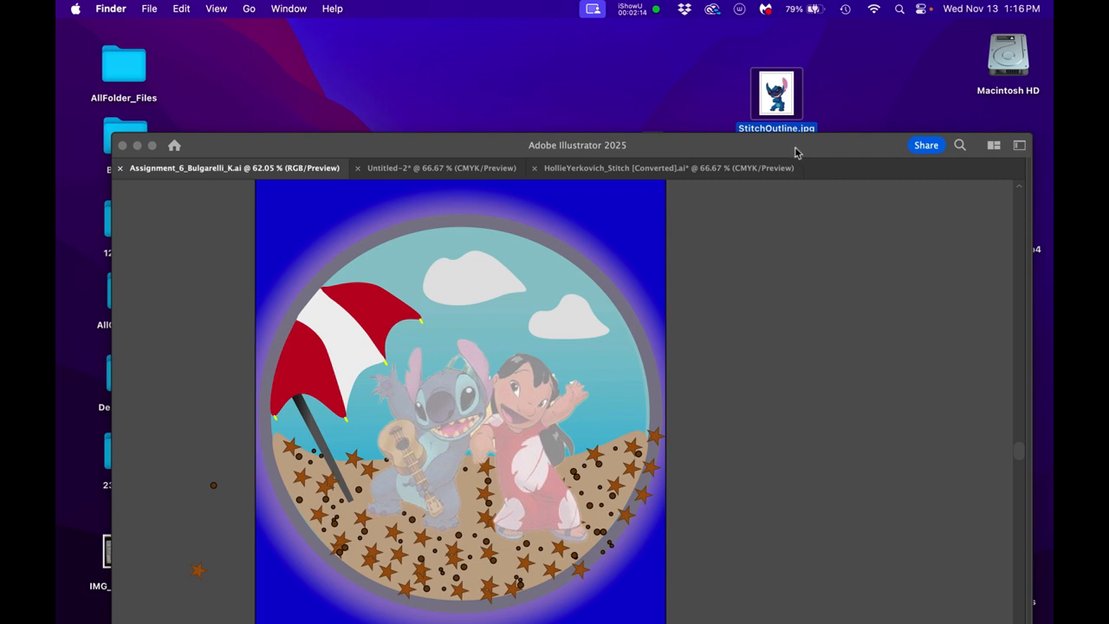
- Open StitchOutline.jpg in Photoshop, enlarge its window and place the Layers panel beside the Stitch image
double_click(789, 95)
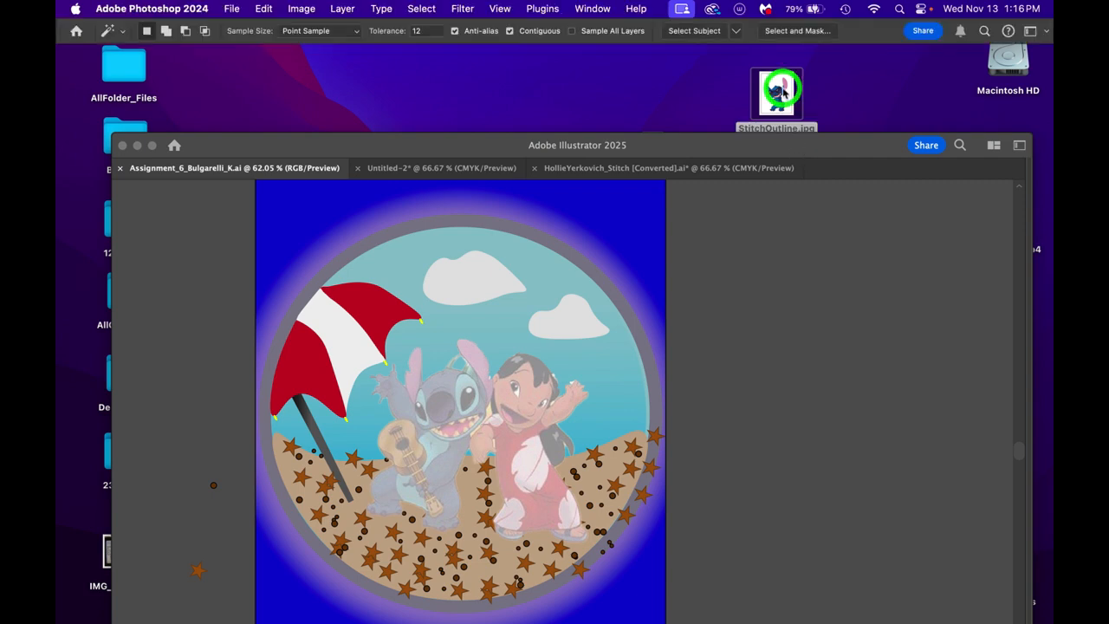
left_click_drag(395, 482, 881, 606)
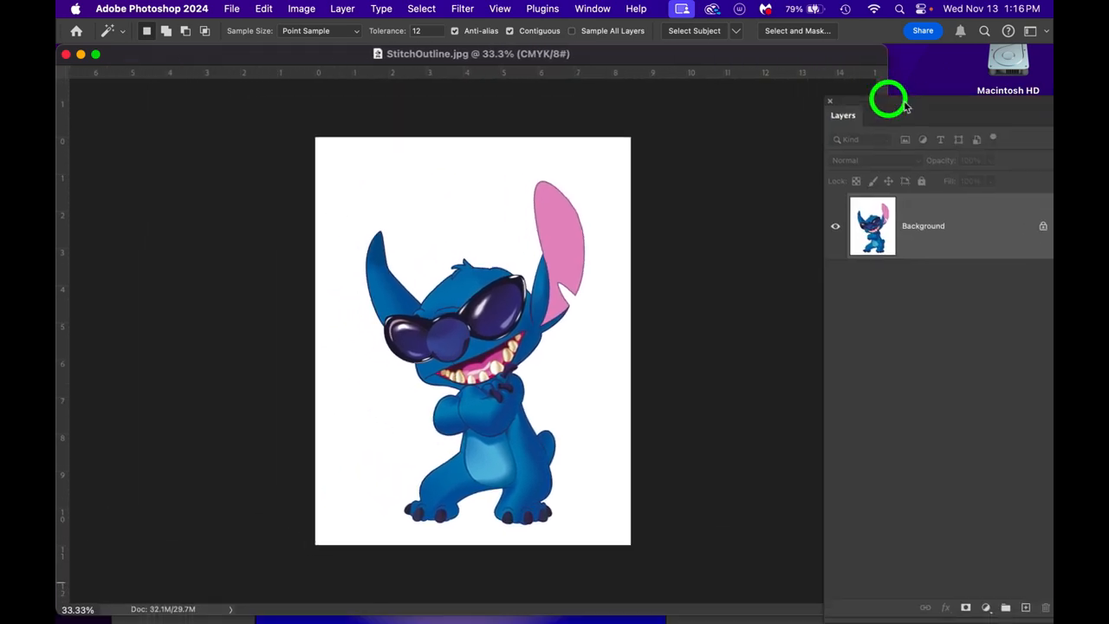
left_click_drag(899, 103, 801, 83)
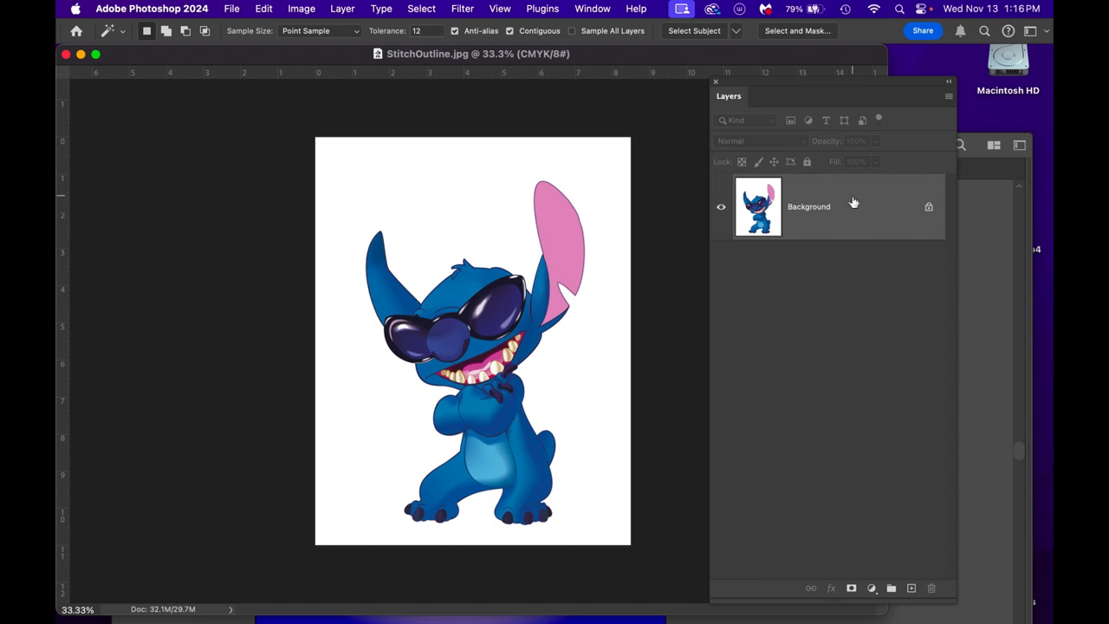
left_click_drag(856, 214, 820, 218)
- Add a blank layer above the Background layer and make Background the active layer
left_click(911, 588)
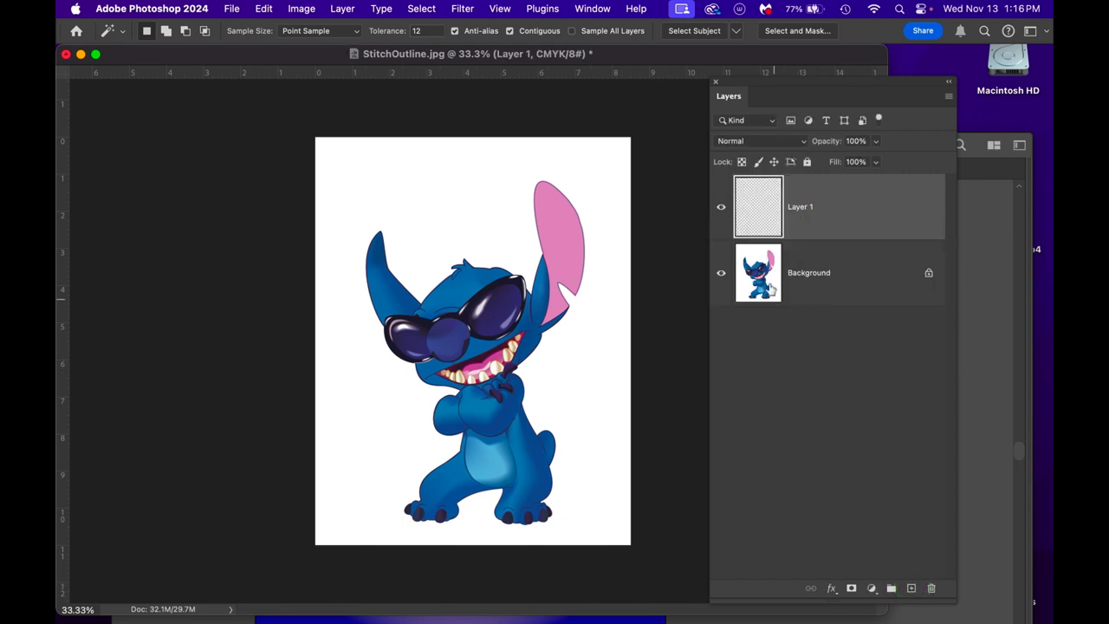
left_click(849, 255)
left_click(722, 273)
left_click(722, 274)
left_click(856, 275)
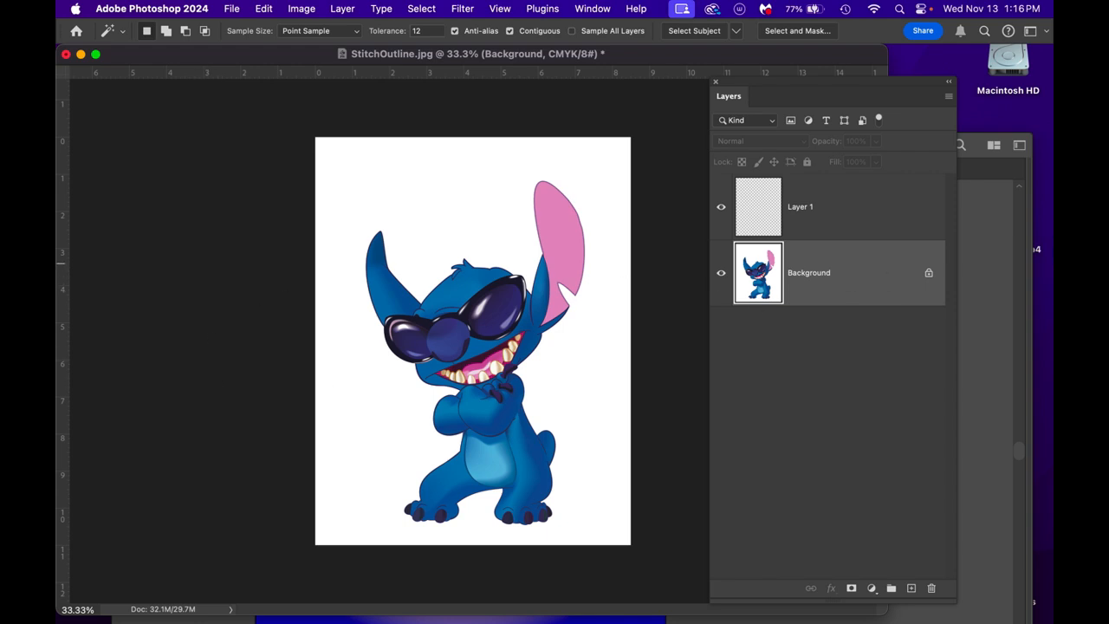
- Place the tools beside the image and select the white area around Stitch with the Magic Wand
left_click_drag(695, 236, 217, 163)
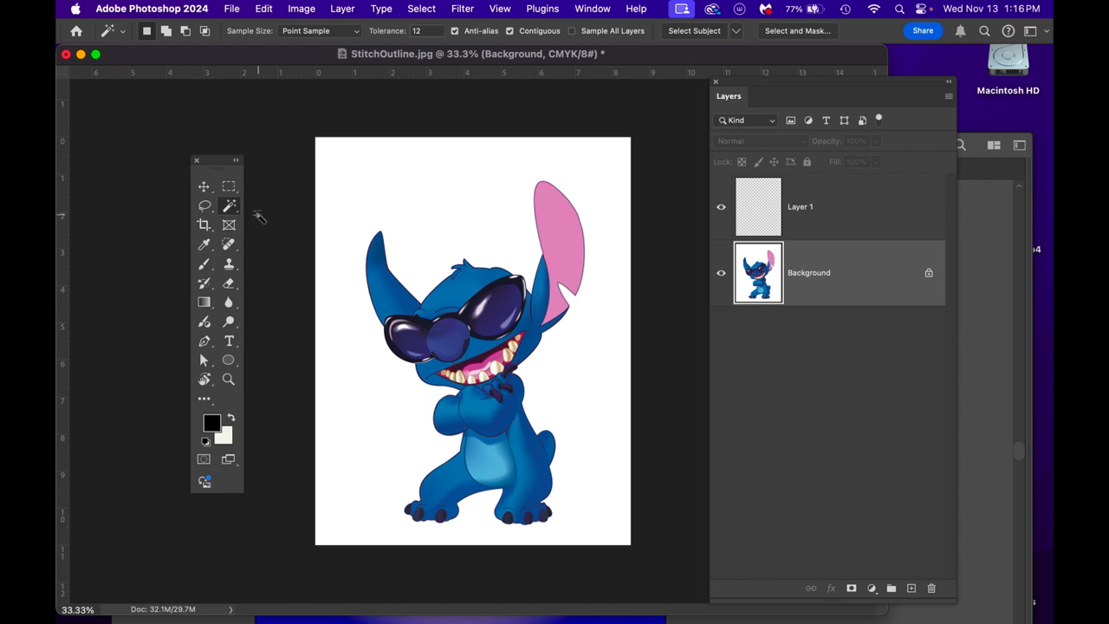
key("w")
left_click(393, 198)
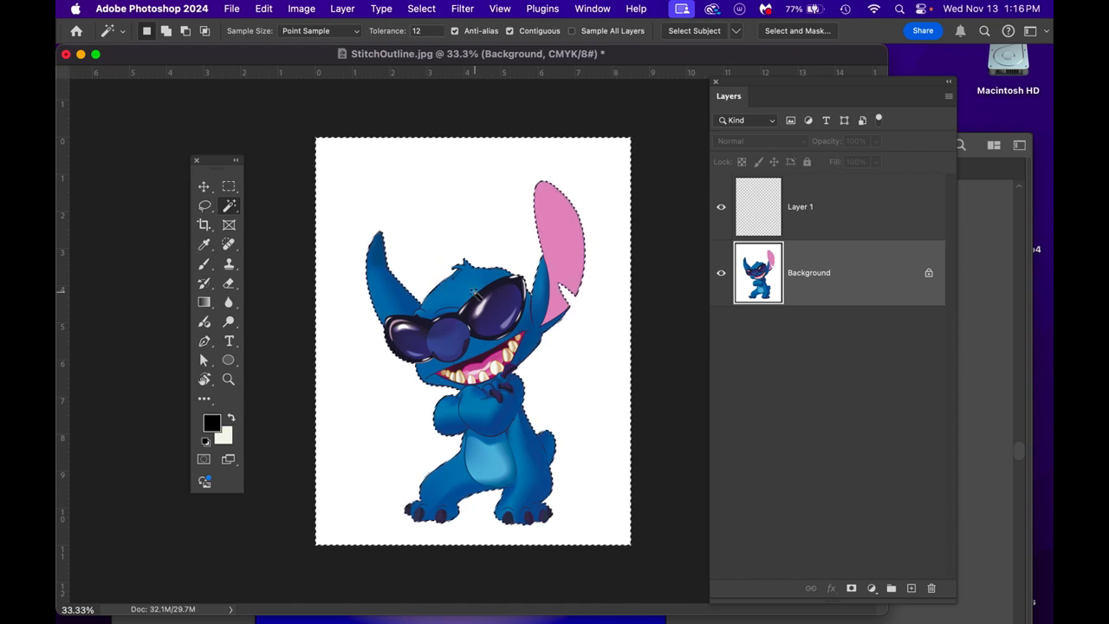
scroll(472, 292, "up", 2)
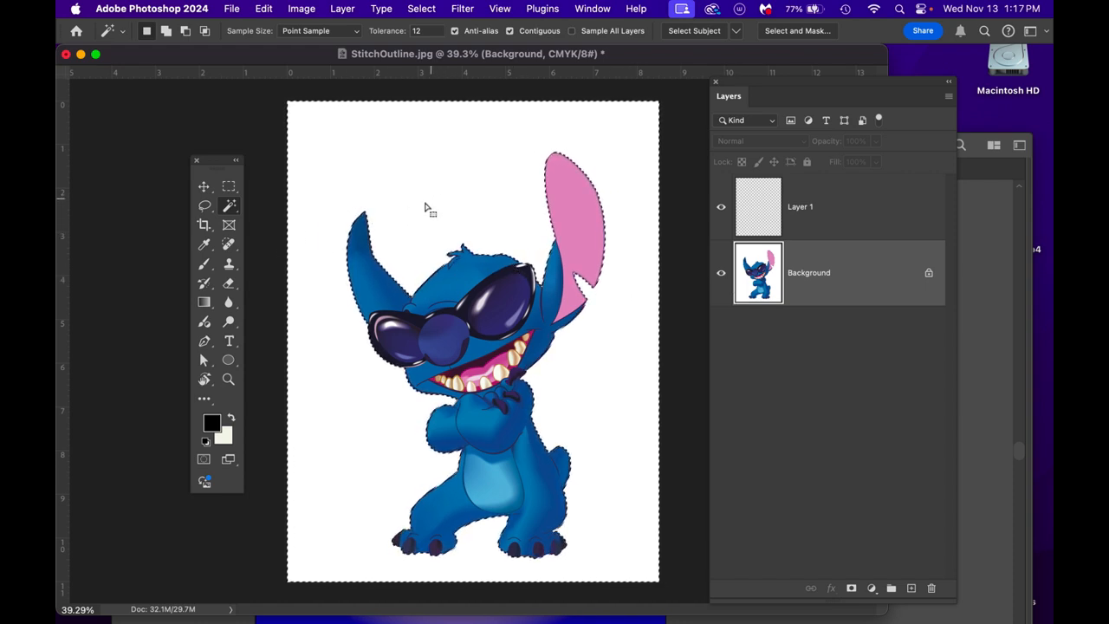
- Keep the Magic Wand tolerance at 12 and invert the white background selection to select Stitch
left_click(417, 31)
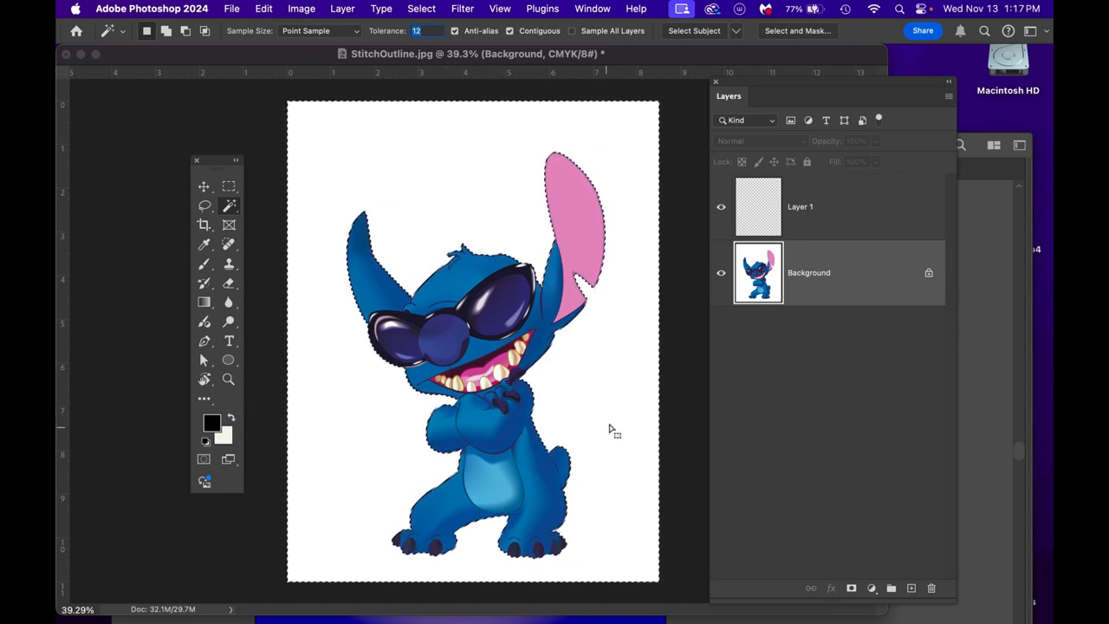
key("w")
left_click(441, 200)
left_click(416, 10)
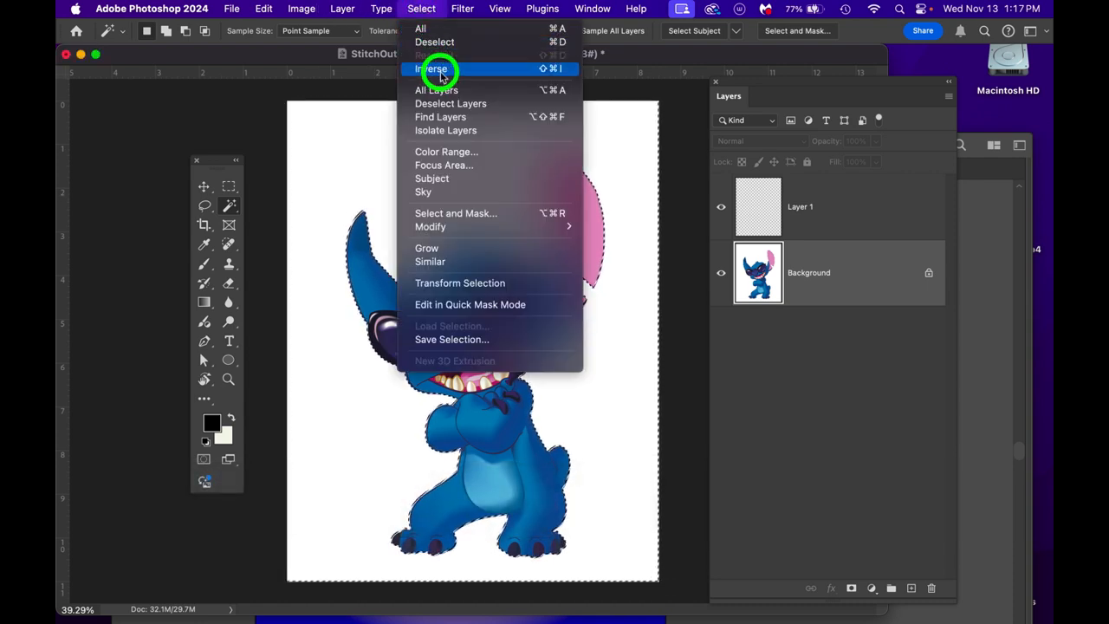
left_click(433, 69)
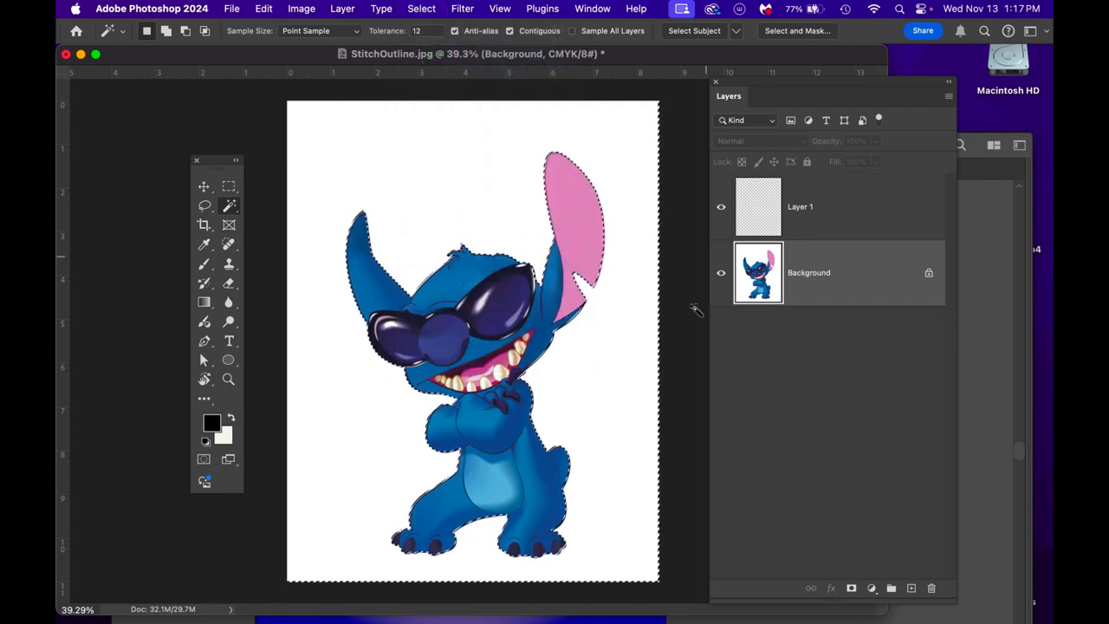
- Hide the Background layer, make Layer 1 active and check the foreground color
left_click(721, 274)
left_click(867, 206)
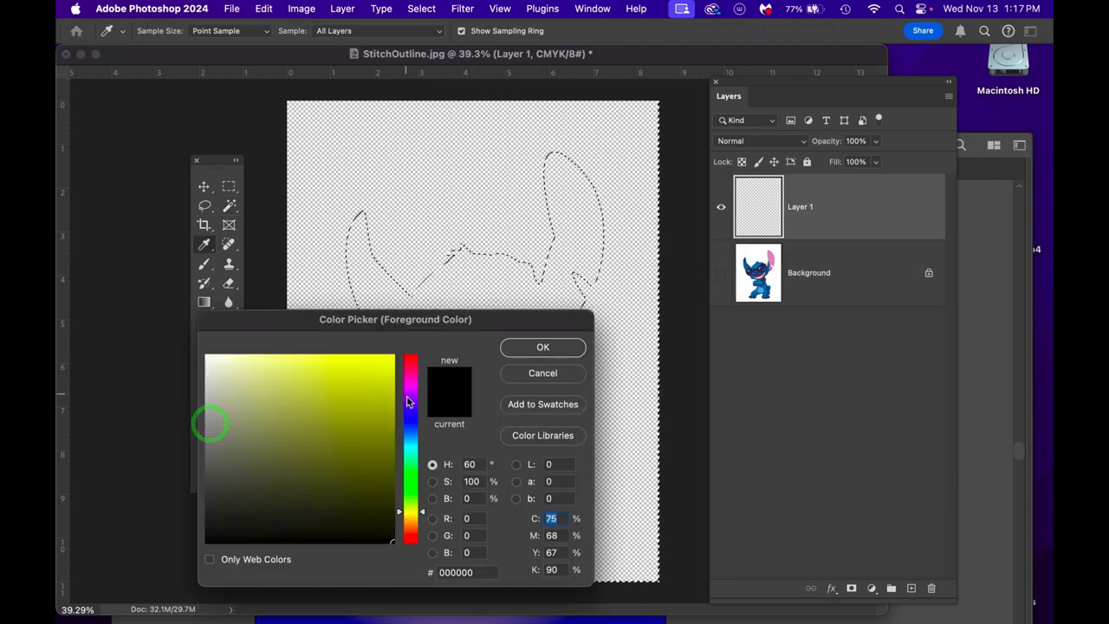
left_click(534, 374)
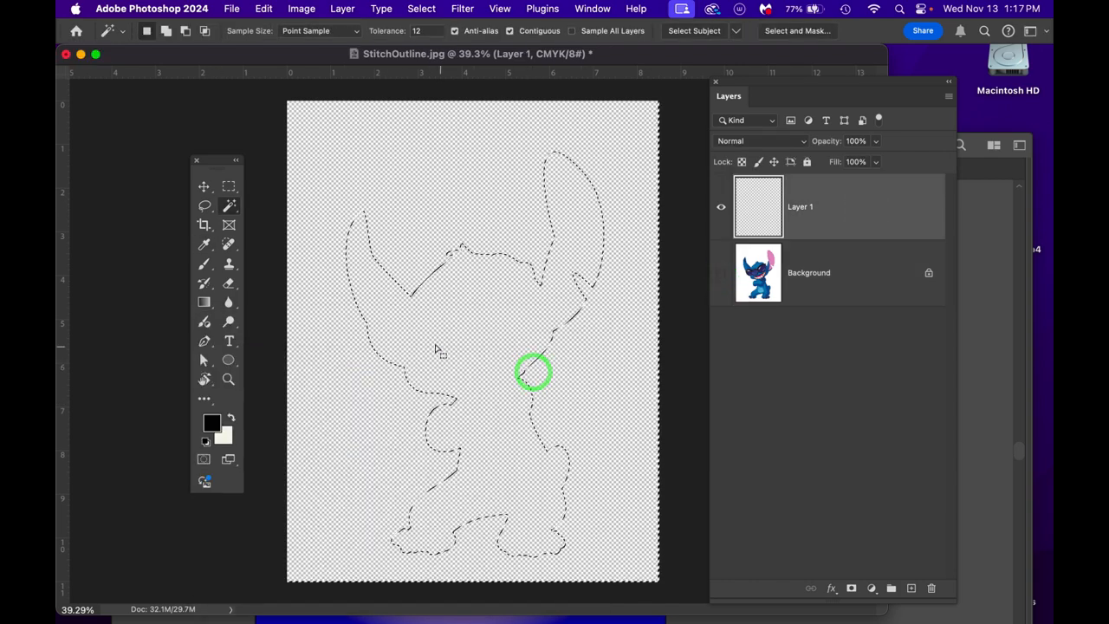
- Fill the Stitch selection on Layer 1 with the foreground color in Normal mode at 100% opacity
left_click_drag(263, 9, 278, 240)
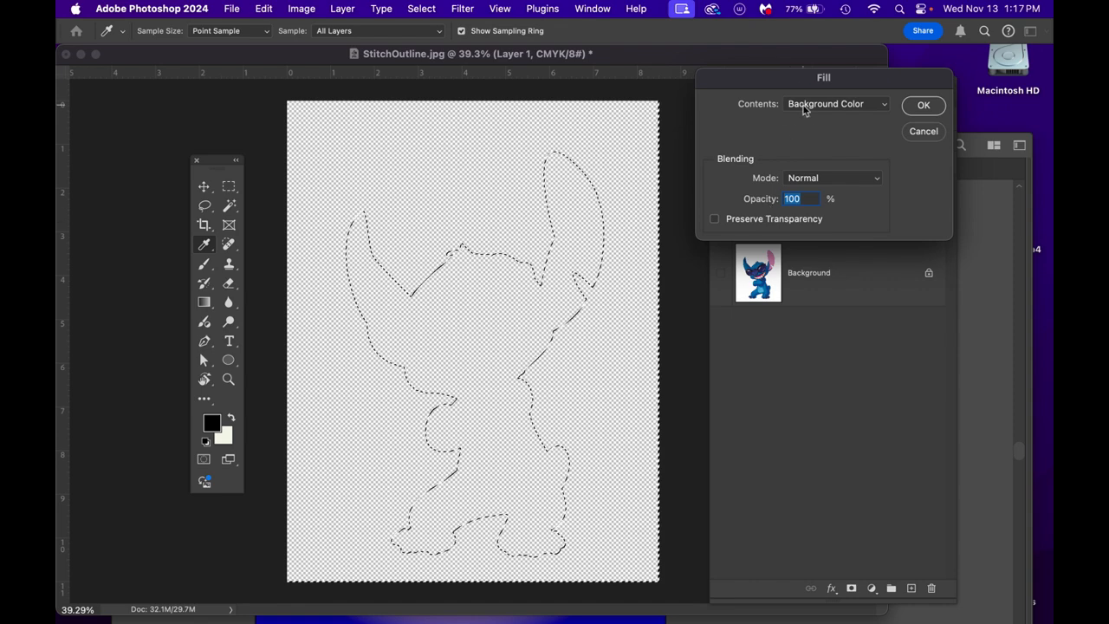
left_click(804, 104)
left_click(811, 81)
left_click(927, 106)
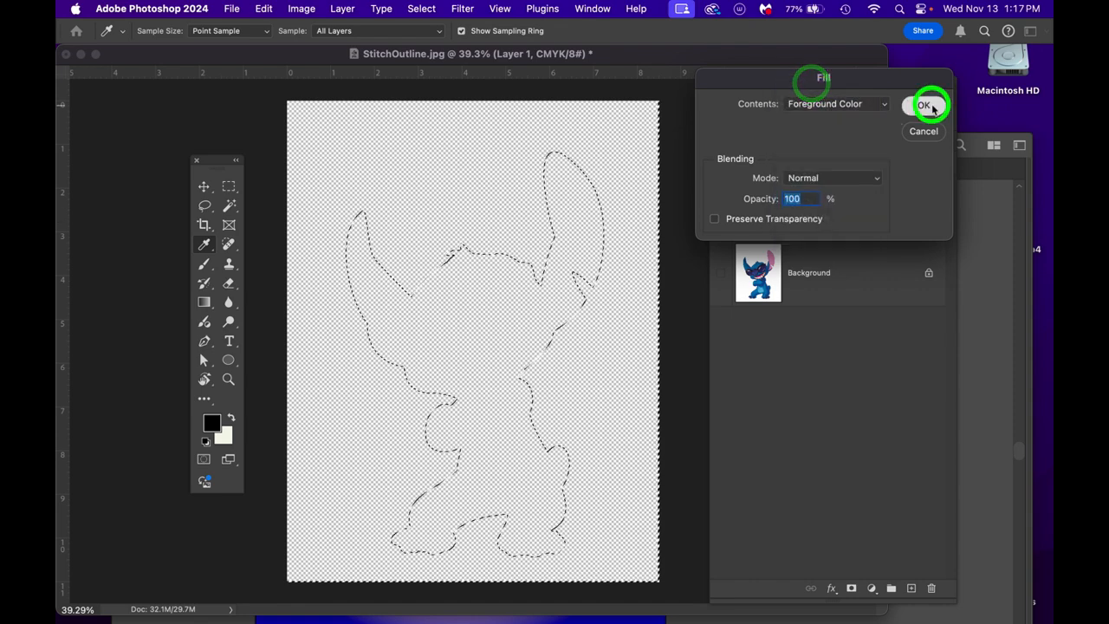
key("w")
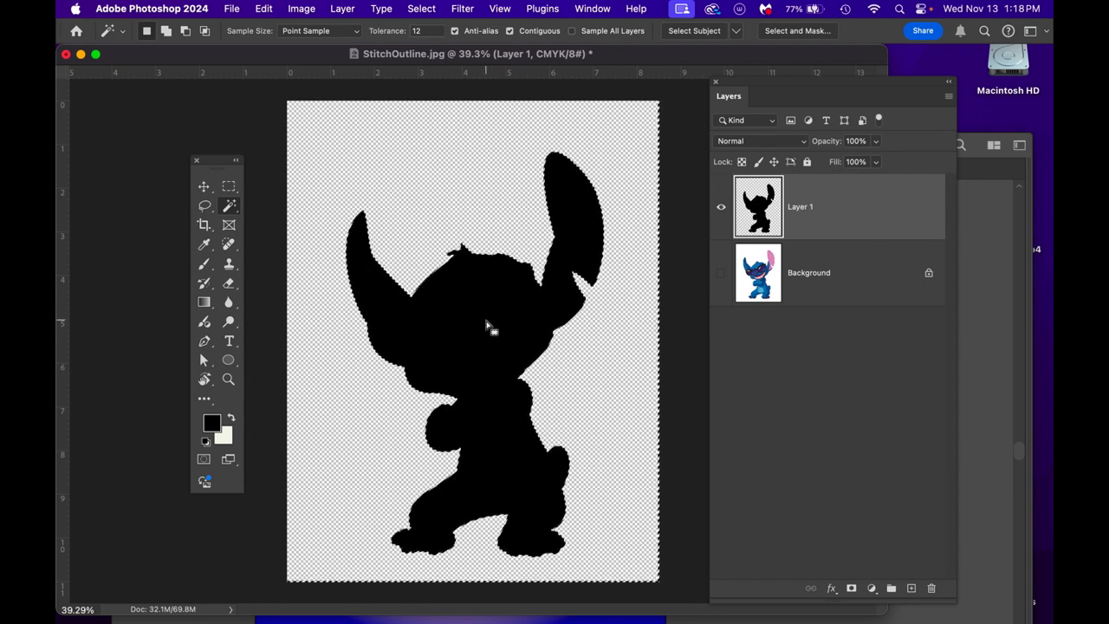
- Hide Layer 1 to view the bare selection outline, clear the selection and show Layer 1 again
left_click(722, 211)
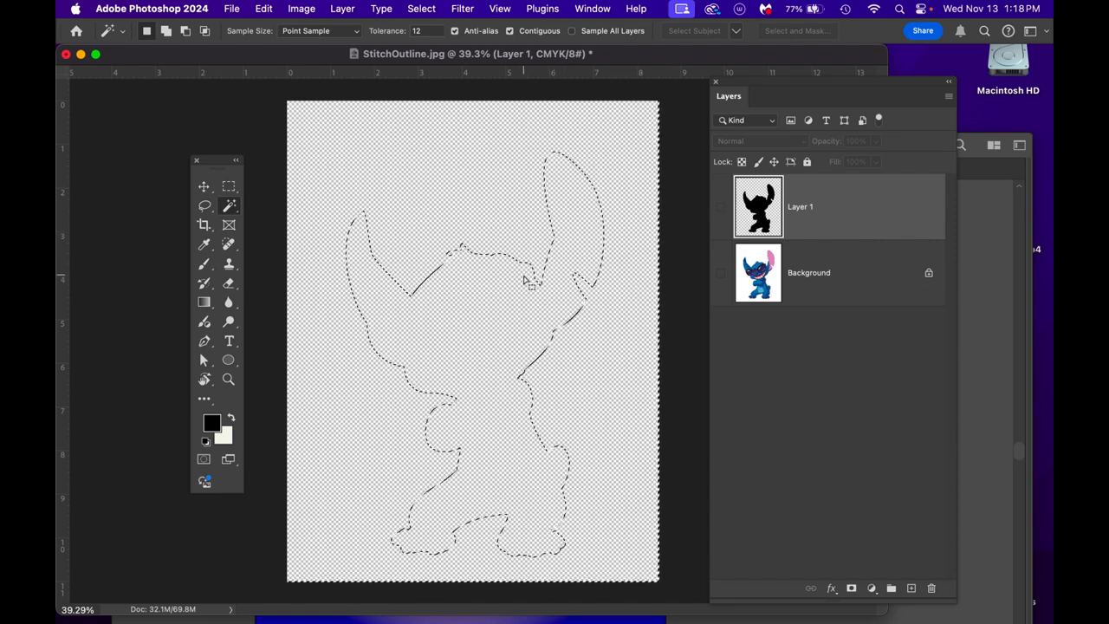
key("super+d")
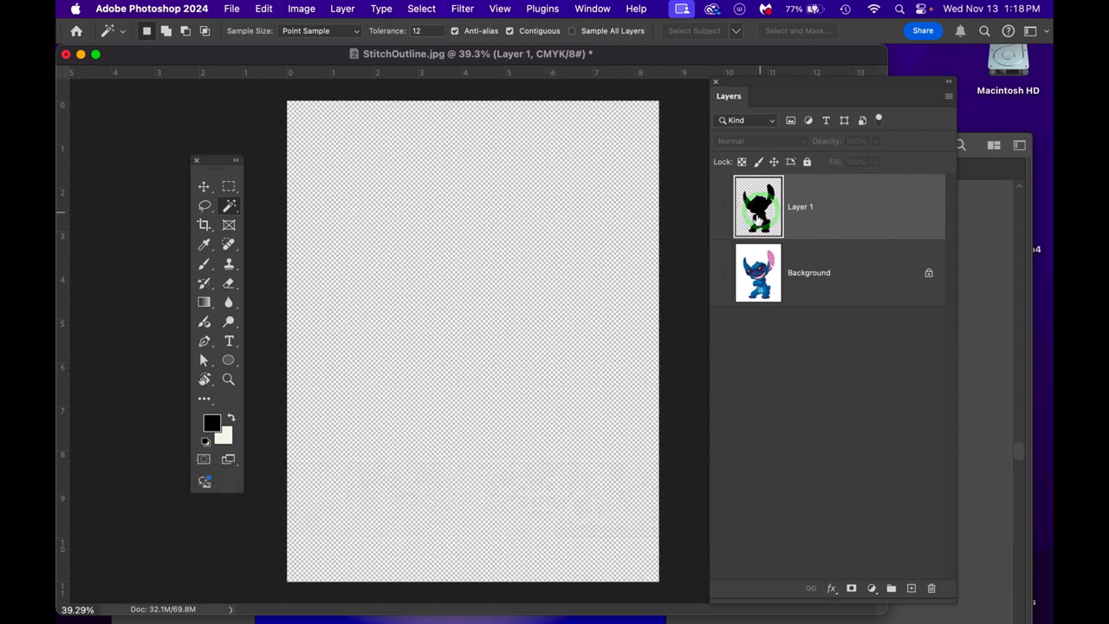
left_click(722, 208)
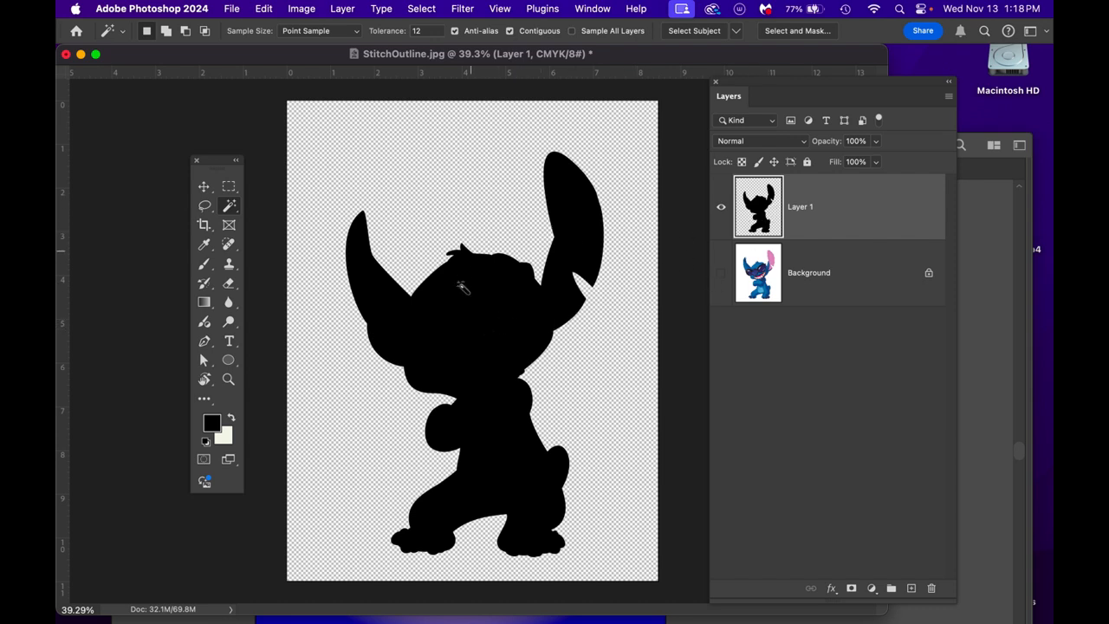
- Crop the canvas slightly inward on all sides around the black Stitch silhouette
key("c")
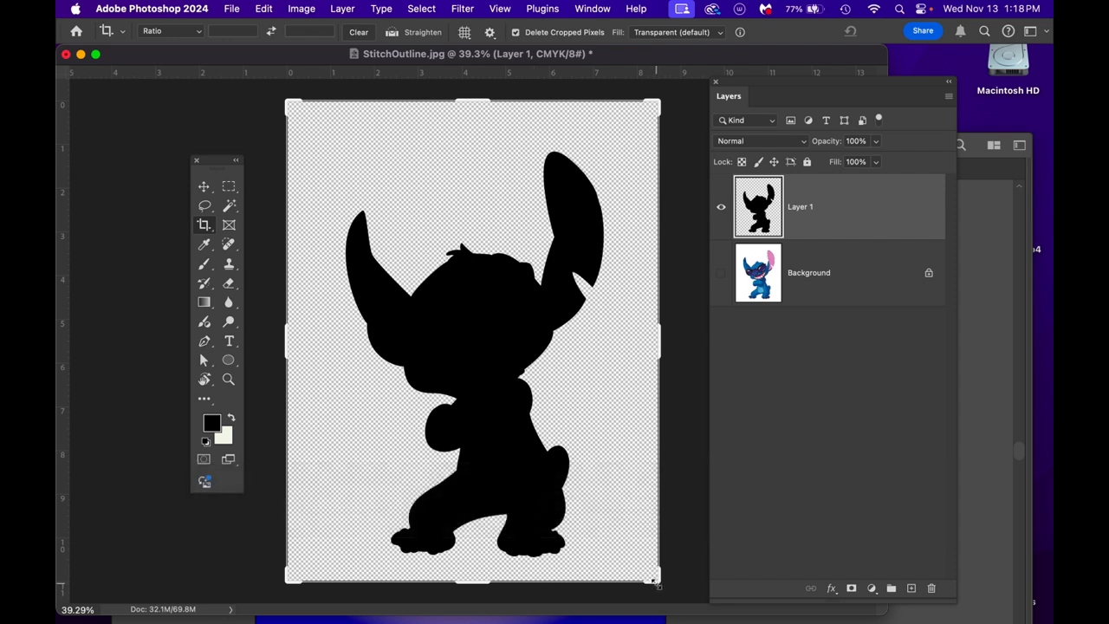
left_click_drag(655, 583, 639, 561)
key("Return")
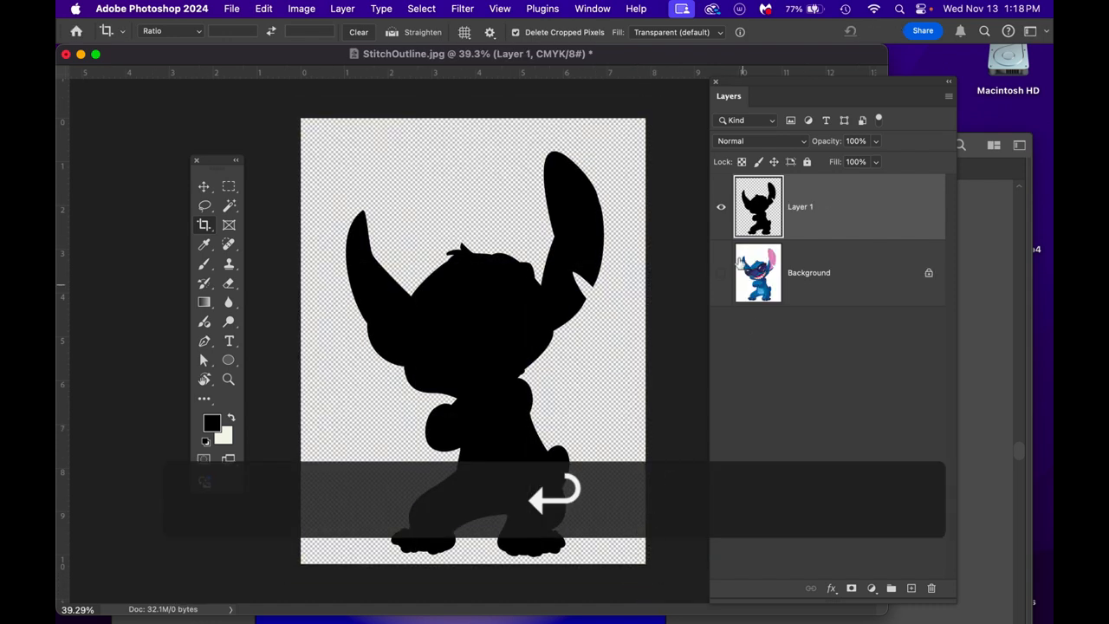
- Load the Stitch silhouette on Layer 1 as a selection and hide Layer 1
left_click(754, 209, "super")
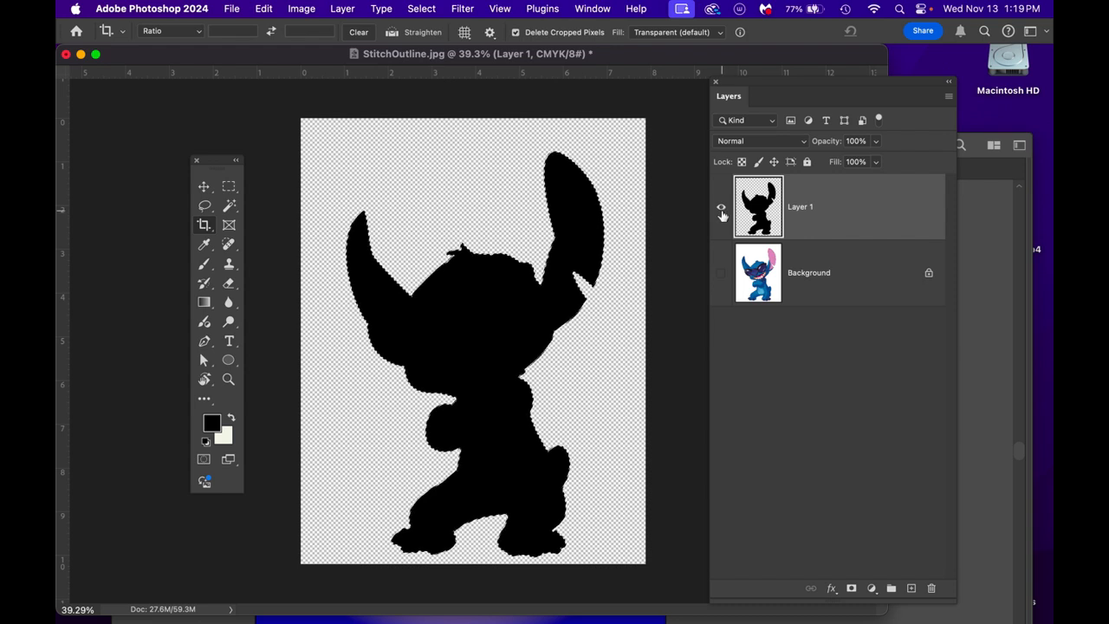
left_click(720, 208)
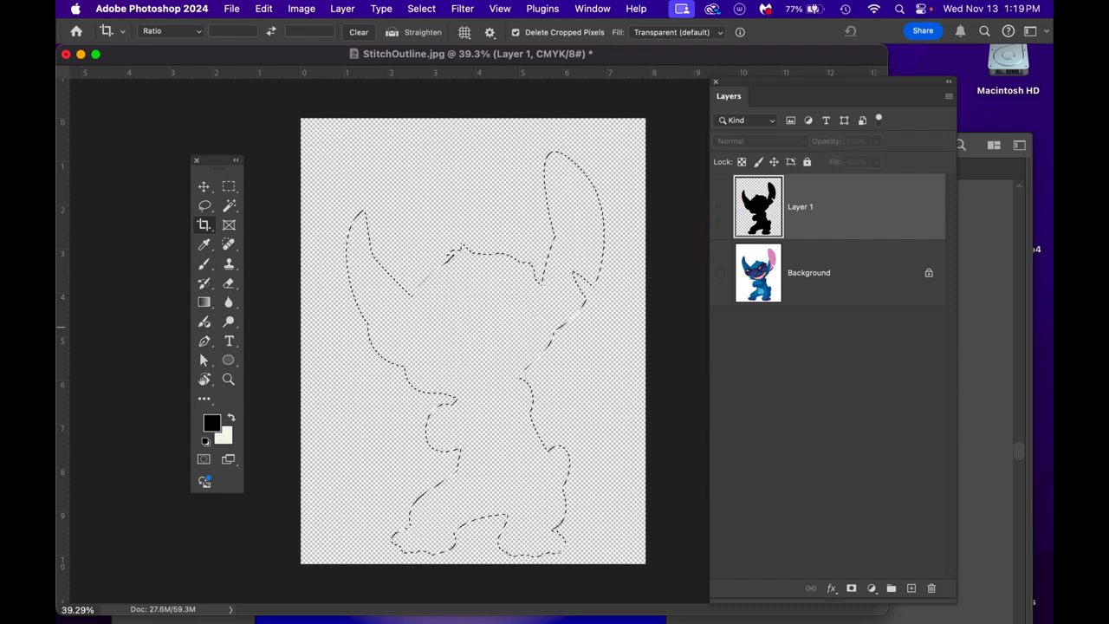
- Move the Layers panel clear of the canvas and bring the Paths panel beside the Stitch outline
left_click(586, 8)
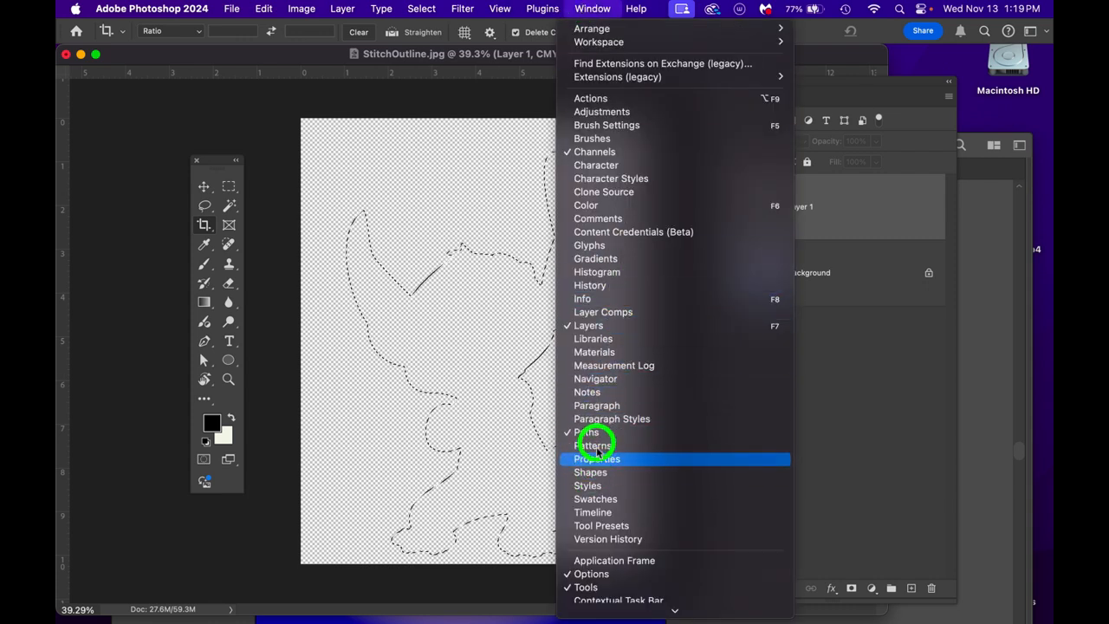
left_click(996, 291)
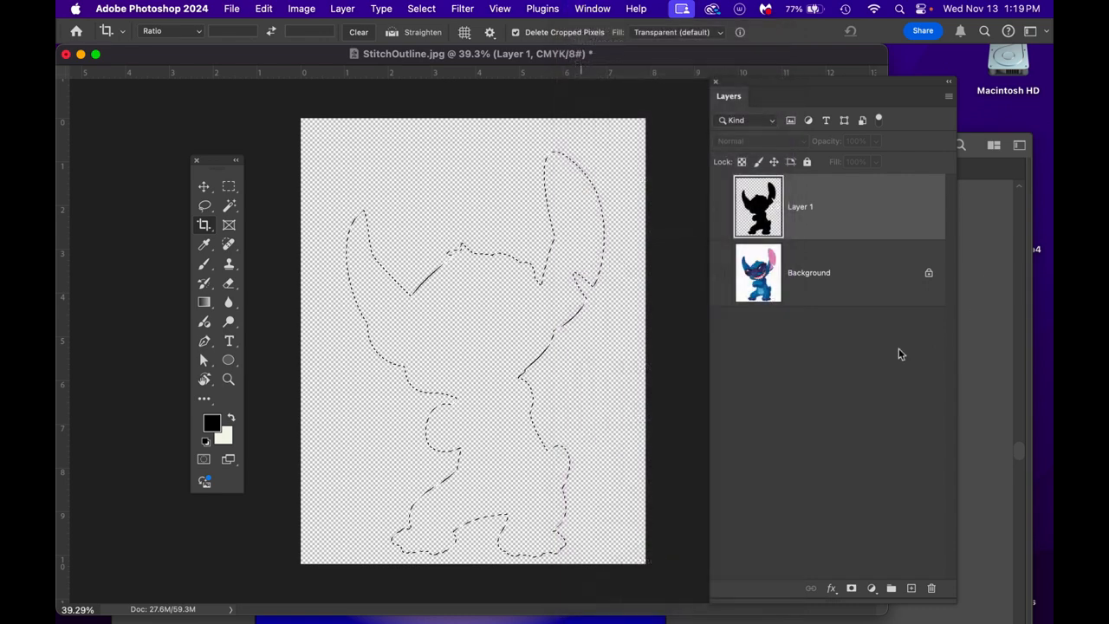
left_click(873, 84)
left_click_drag(873, 84, 973, 62)
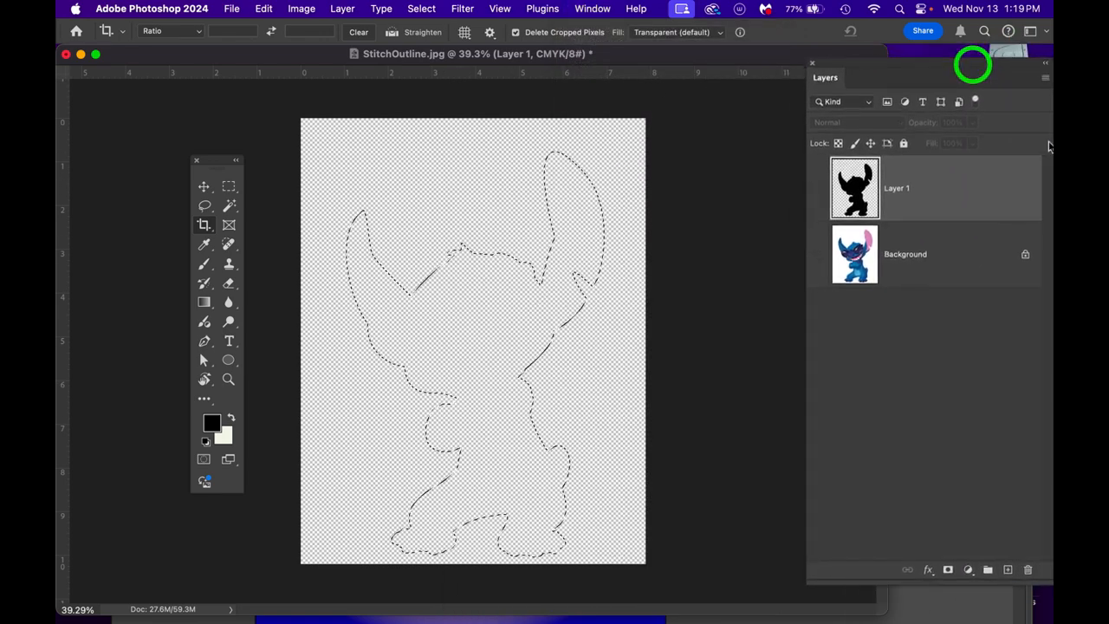
left_click_drag(1052, 264, 628, 149)
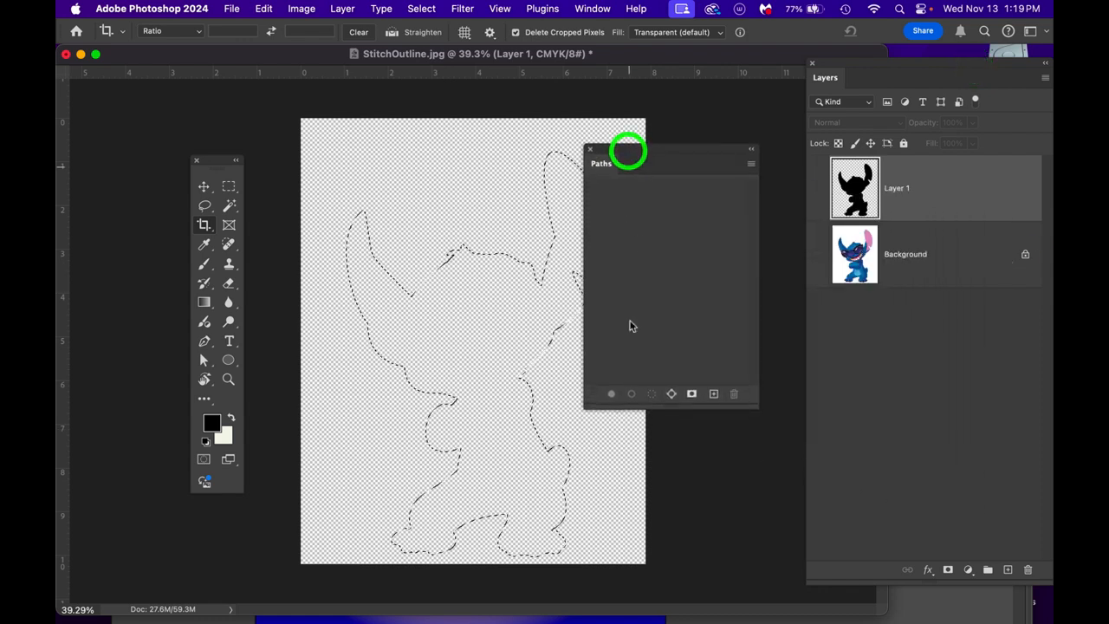
- Make a work path from the Stitch selection with a 1.0 pixel tolerance and move the Paths panel off the outline
left_click(751, 164)
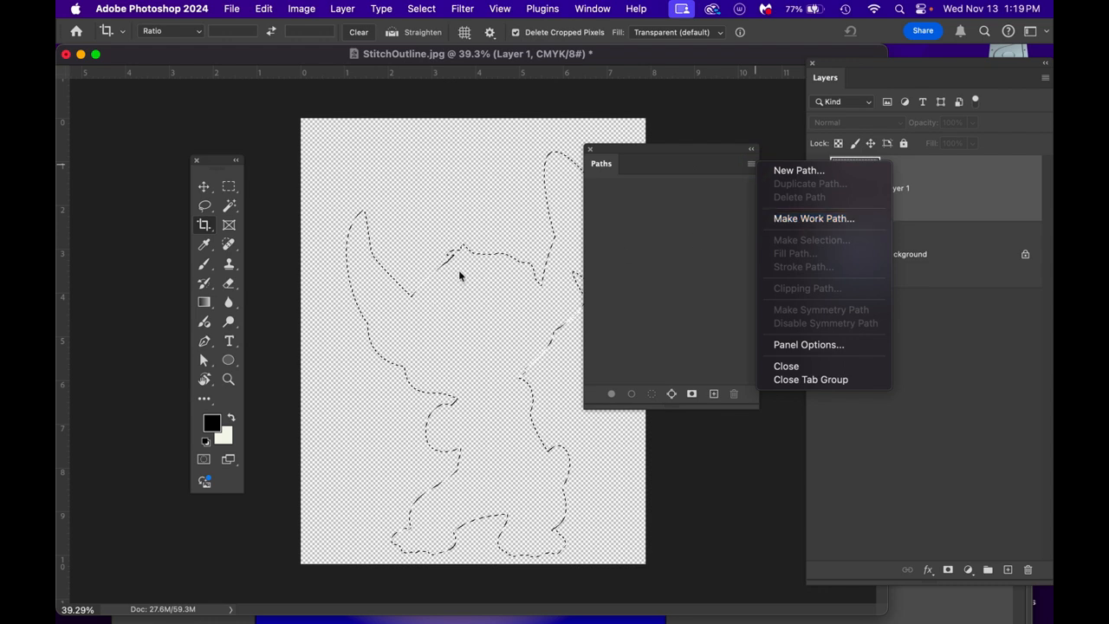
left_click(793, 219)
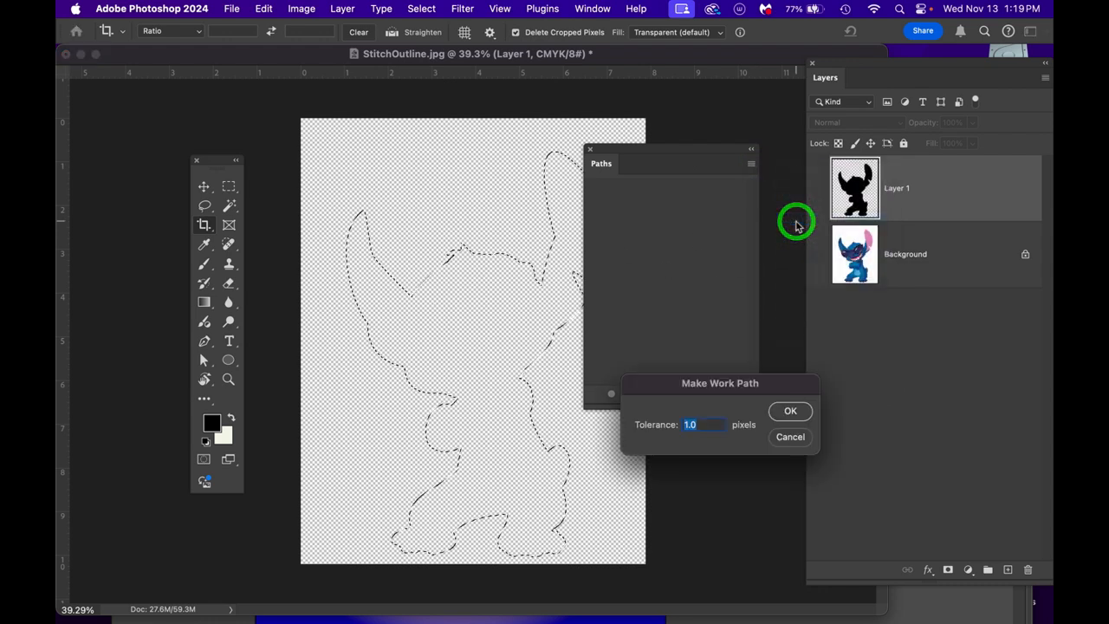
left_click(794, 413)
left_click_drag(641, 154, 684, 152)
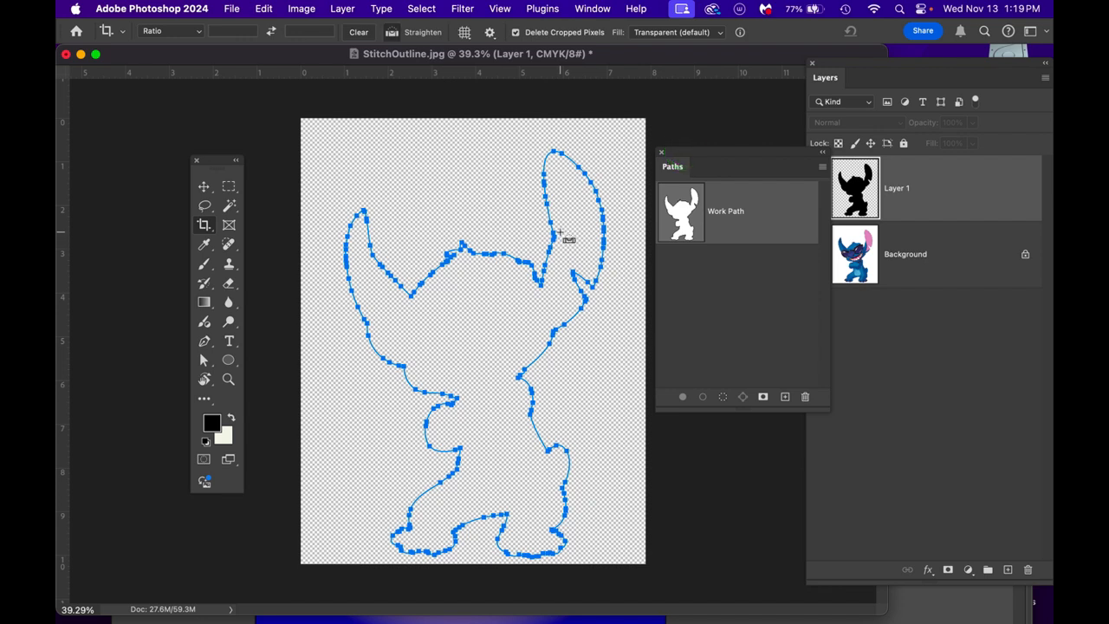
- Copy the Stitch work path and switch to Illustrator
key("super+c")
mouse_move(58, 227)
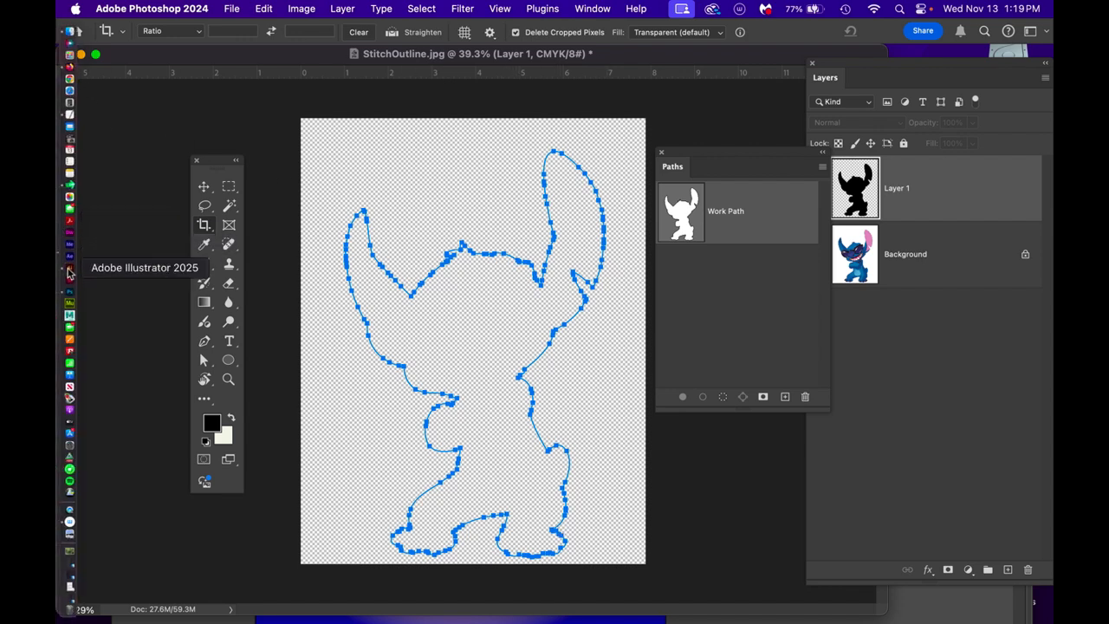
left_click(69, 265)
- Bring the Assignment 6 document to the front and show Illustrator's hidden tools and panels
left_click_drag(817, 149, 807, 36)
left_click(827, 272)
left_click(799, 255)
left_click(643, 34)
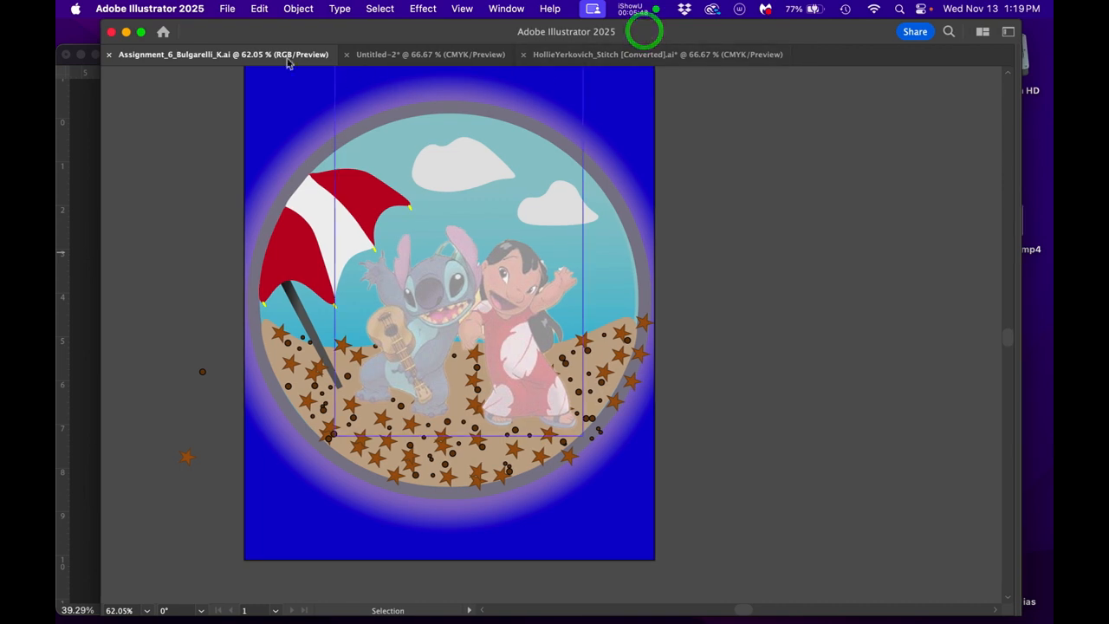
left_click(240, 55)
key("Tab")
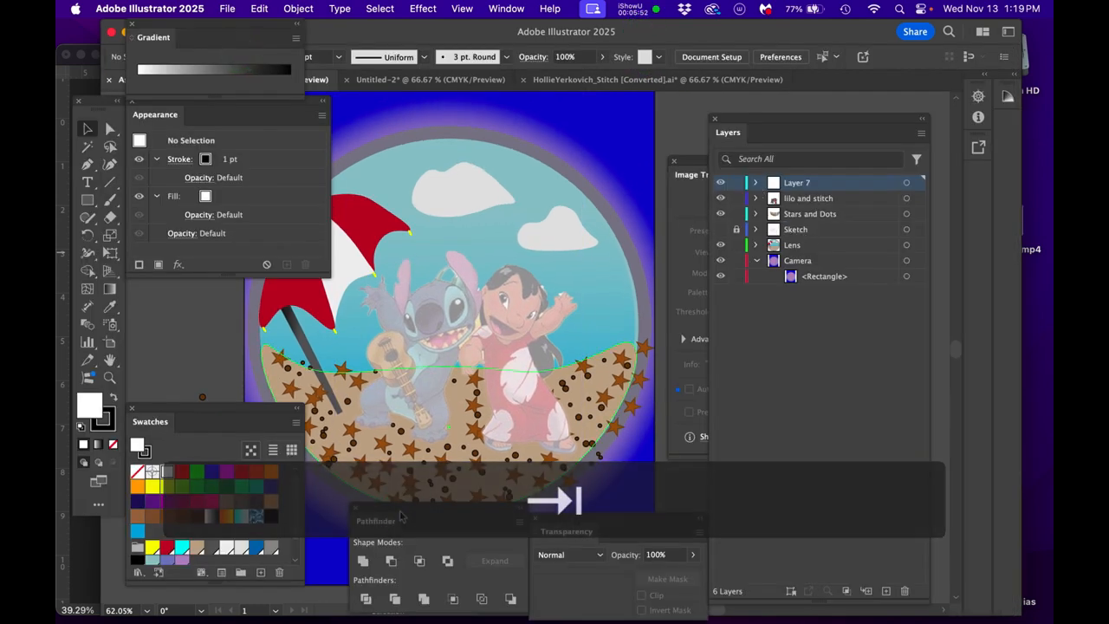
- Clear the Image Trace, Appearance, Gradient, Swatches, Pathfinder and Transparency panels off the artwork, keeping Layers beside it
left_click_drag(789, 123, 845, 45)
left_click(737, 181)
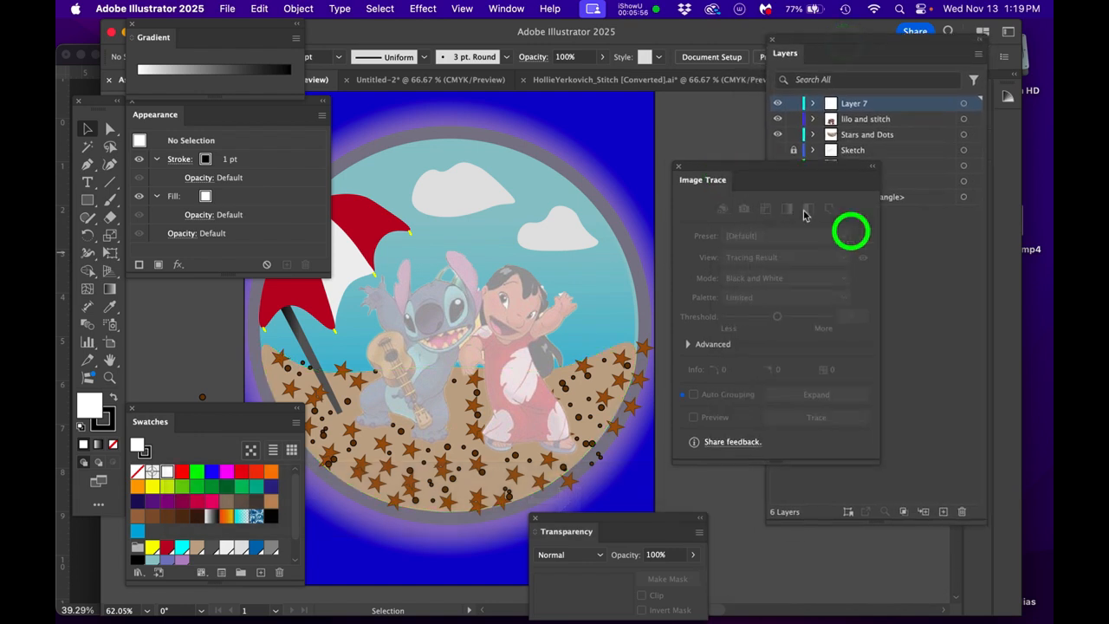
left_click(676, 165)
left_click_drag(202, 103, 228, 121)
left_click_drag(313, 103, 1052, 264)
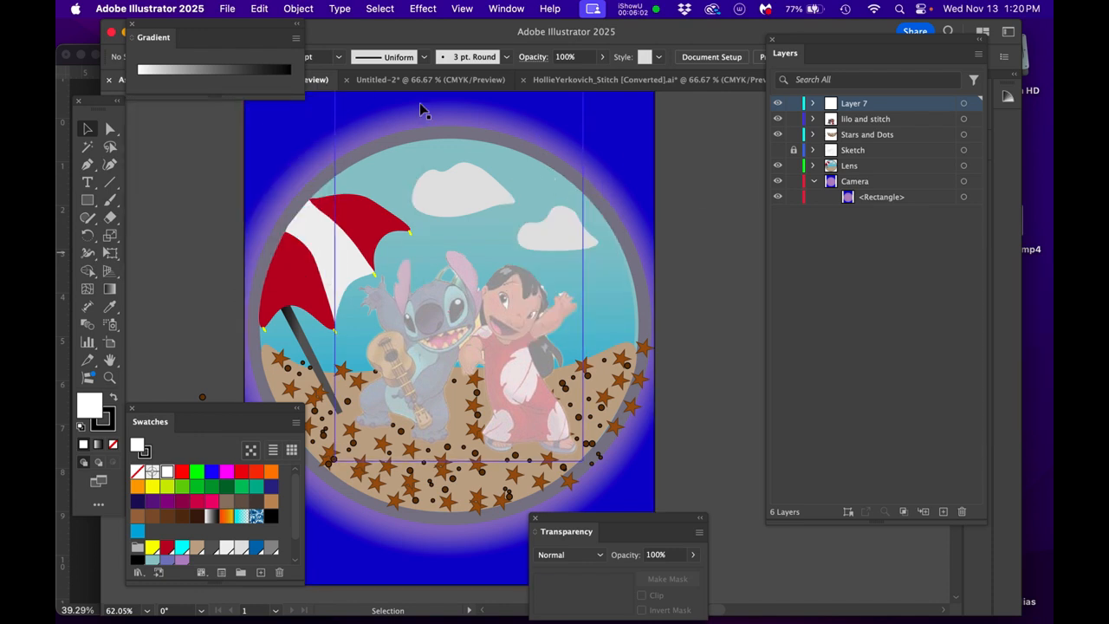
left_click_drag(257, 27, 1052, 202)
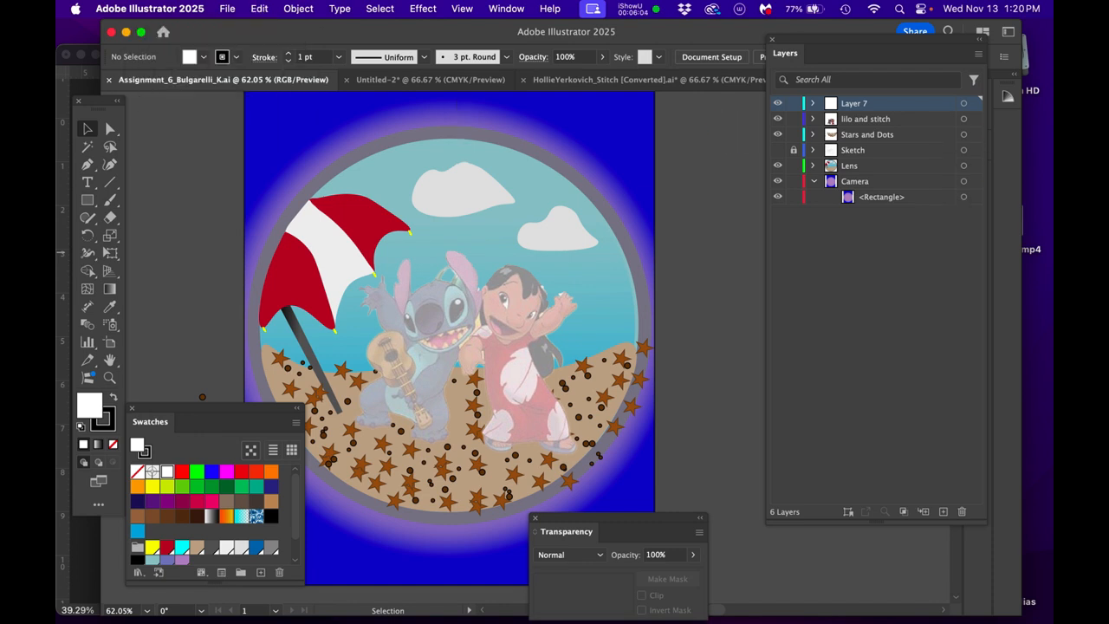
left_click_drag(213, 414, 628, 422)
left_click_drag(967, 438, 1052, 440)
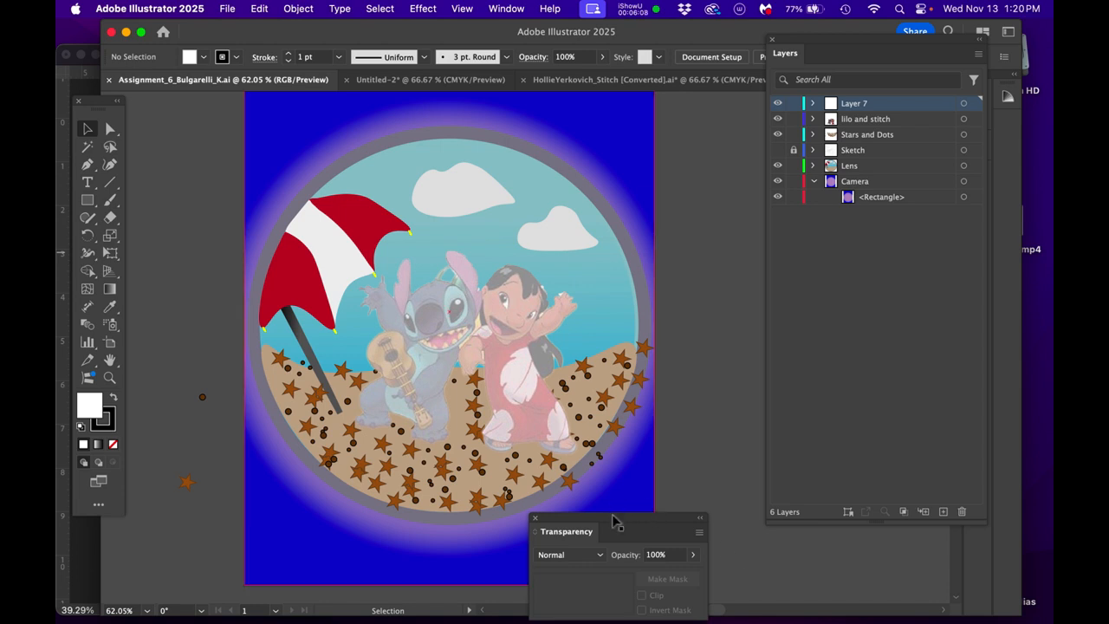
left_click_drag(617, 522, 1052, 520)
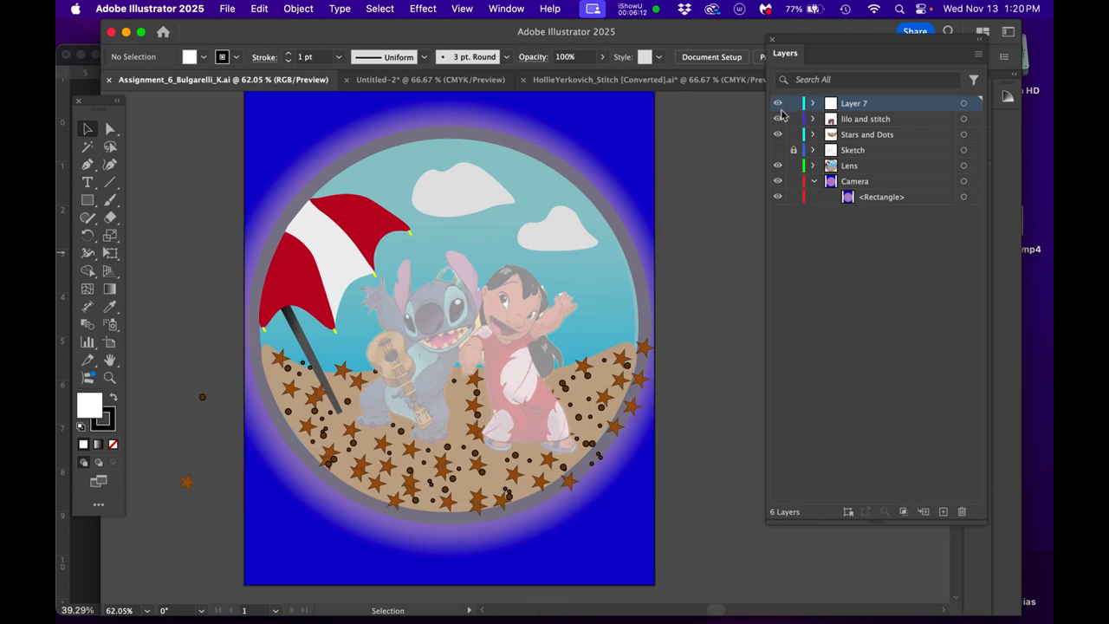
- Hide all artwork layers except Layer 7, leaving a blank artboard in view
left_click_drag(782, 110, 780, 202)
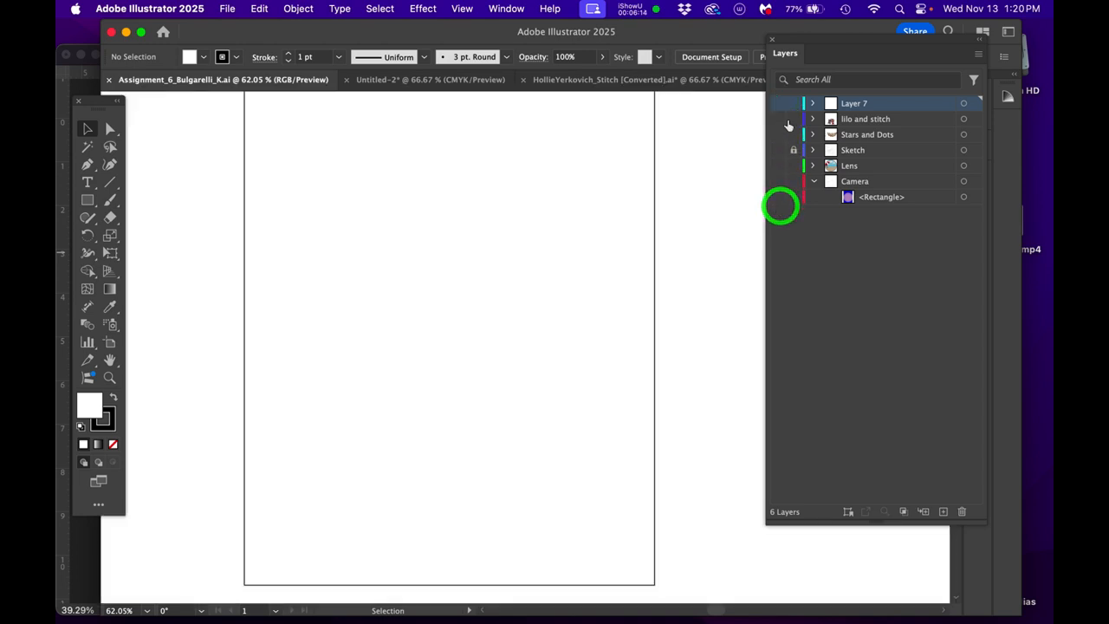
left_click(781, 104)
key("space")
left_click_drag(610, 232, 629, 289)
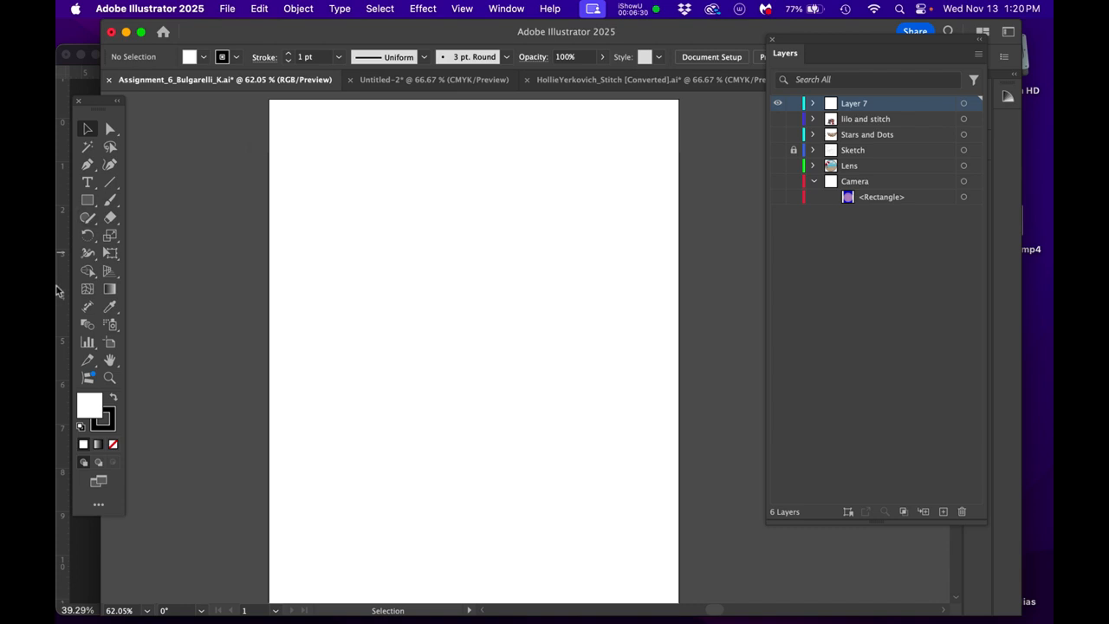
- Switch back to Photoshop, deselect the work path and move the Paths panel away from the Layers panel
mouse_move(57, 289)
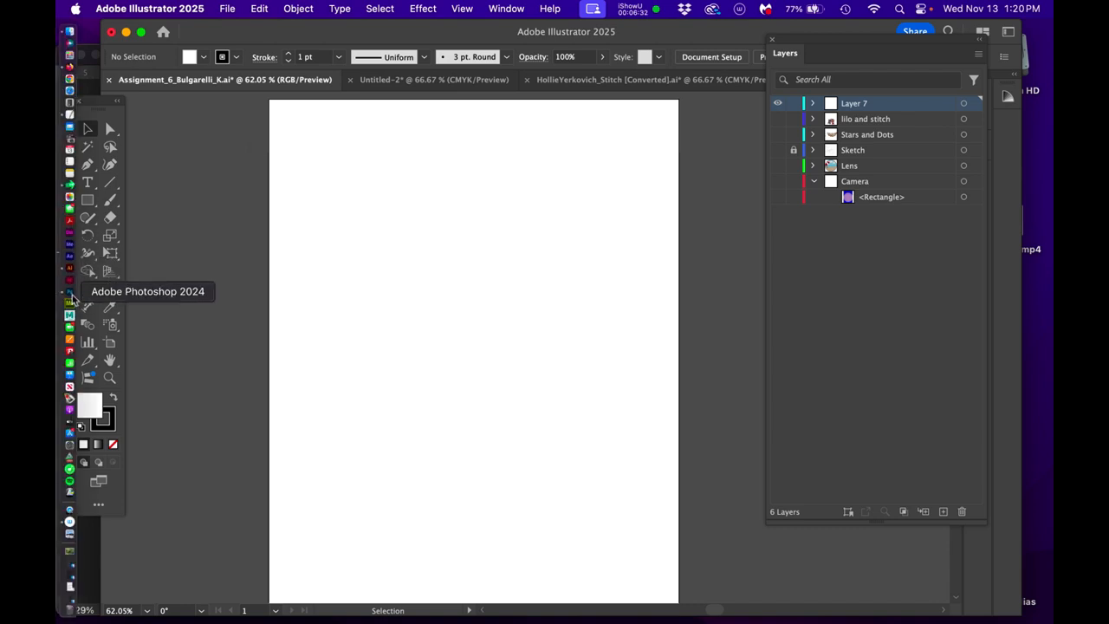
left_click(70, 295)
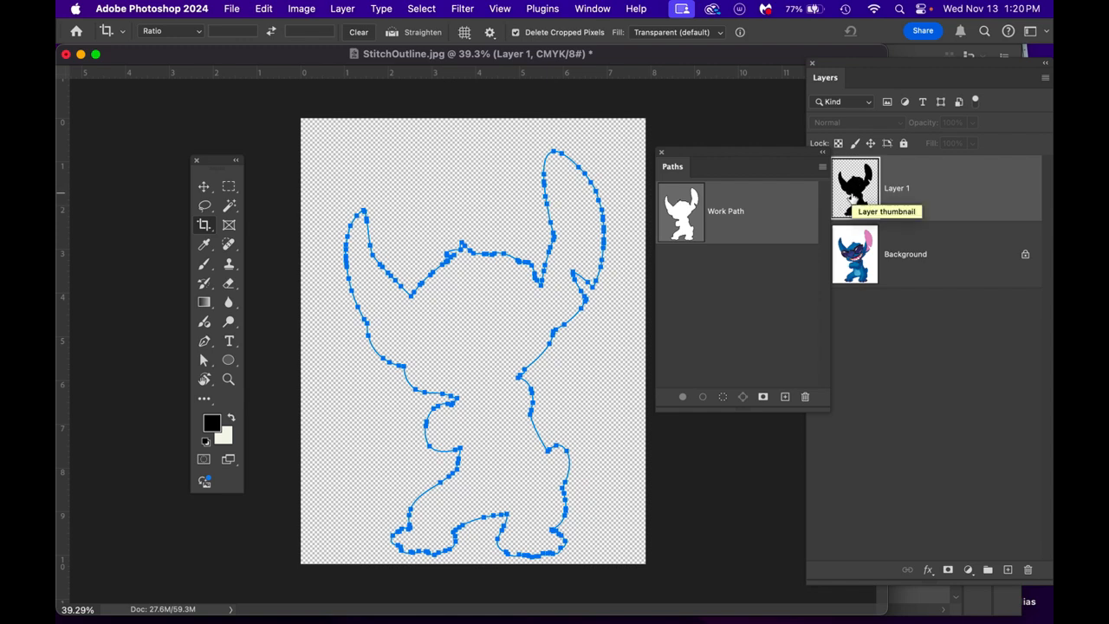
left_click(743, 297)
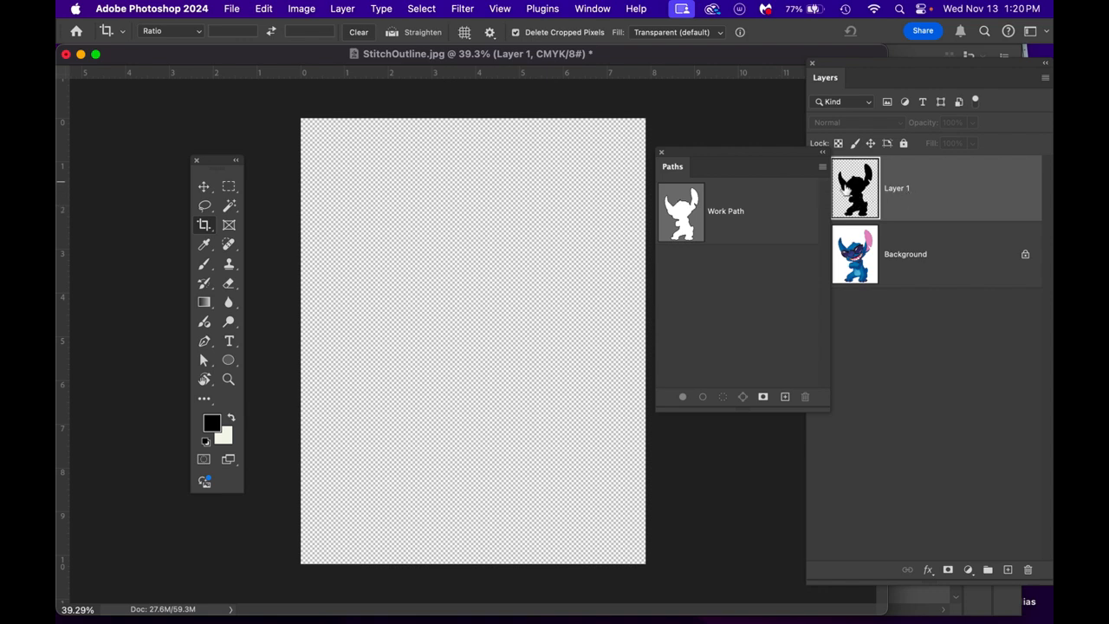
left_click_drag(780, 157, 727, 259)
- Show Layer 1, reload its silhouette as a selection and hide the layer again
left_click(817, 189)
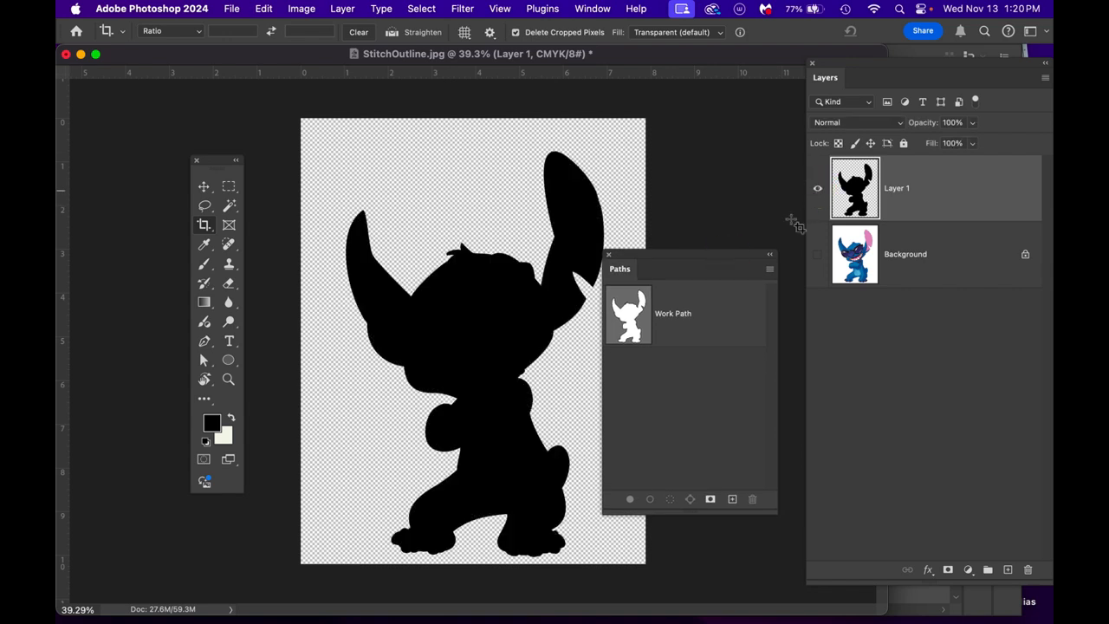
left_click(867, 198, "super")
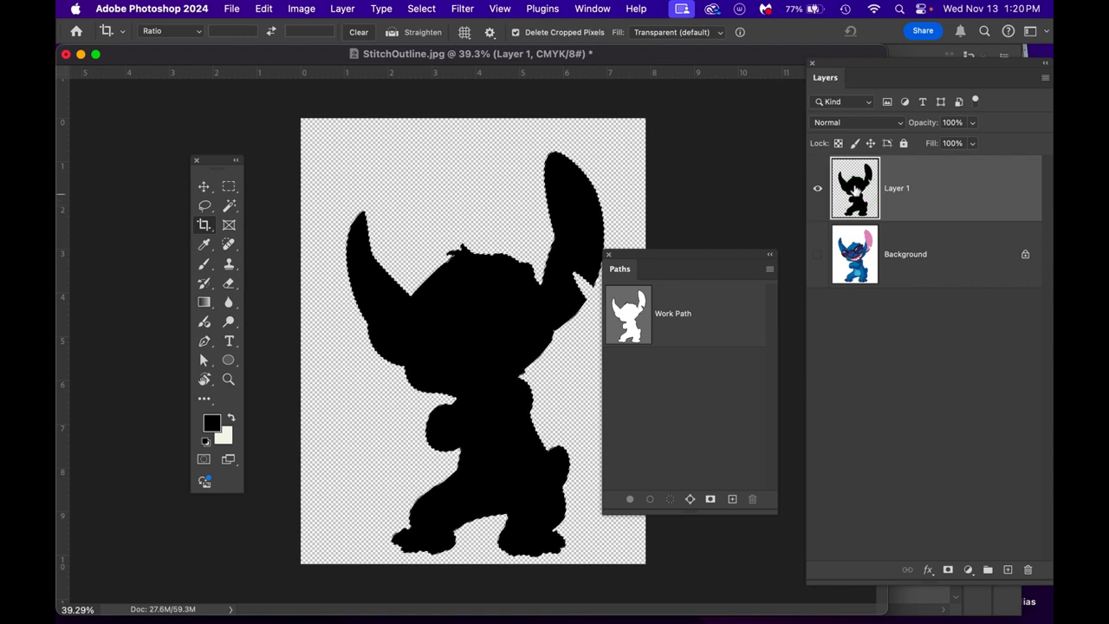
left_click(818, 189)
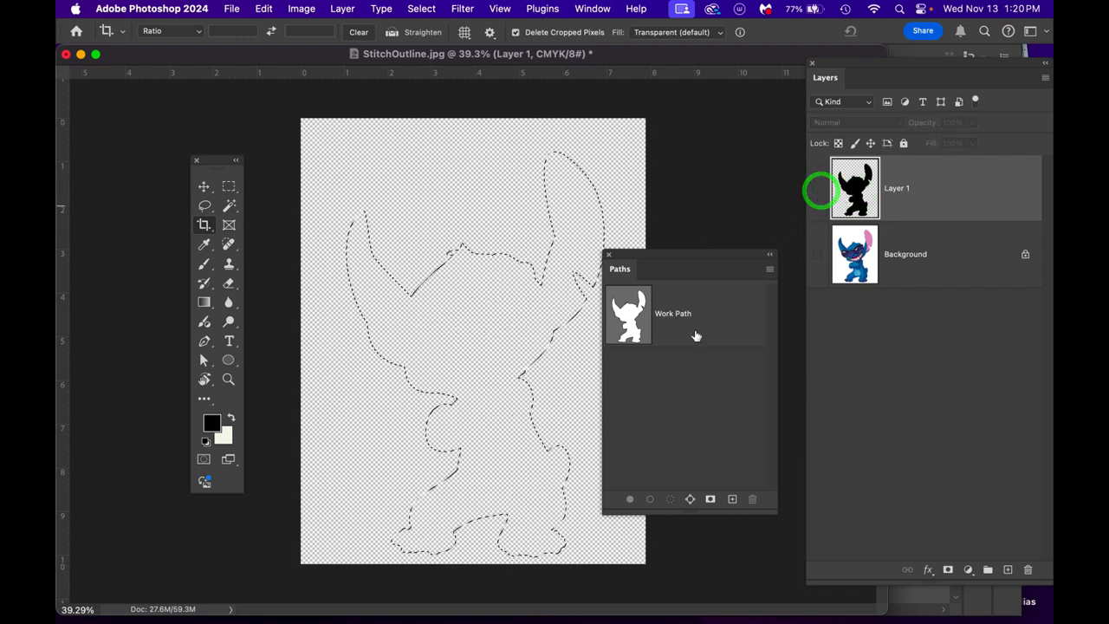
left_click(769, 268)
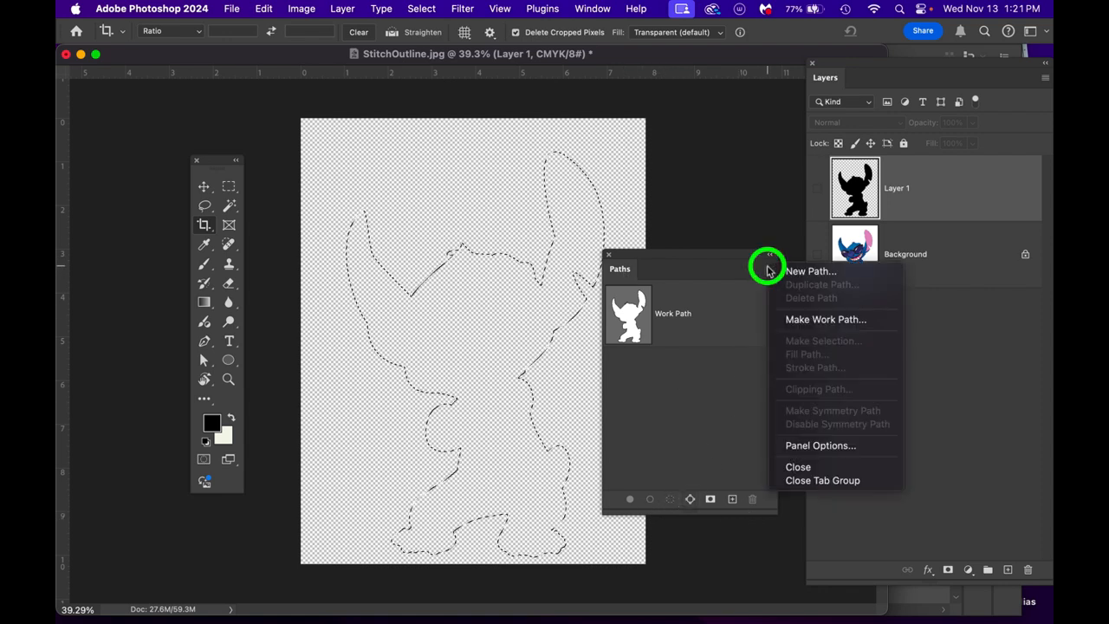
left_click(807, 327)
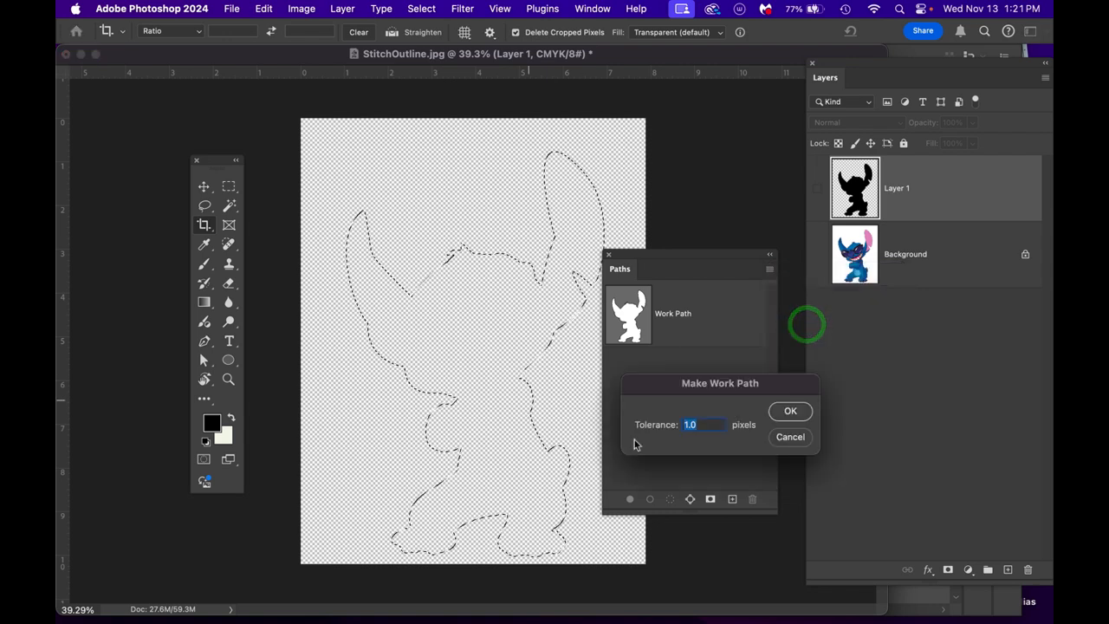
left_click(789, 438)
- Make the existing Work Path active, move the Paths panel clear of the silhouette and deselect the pixel selection
left_click(687, 305)
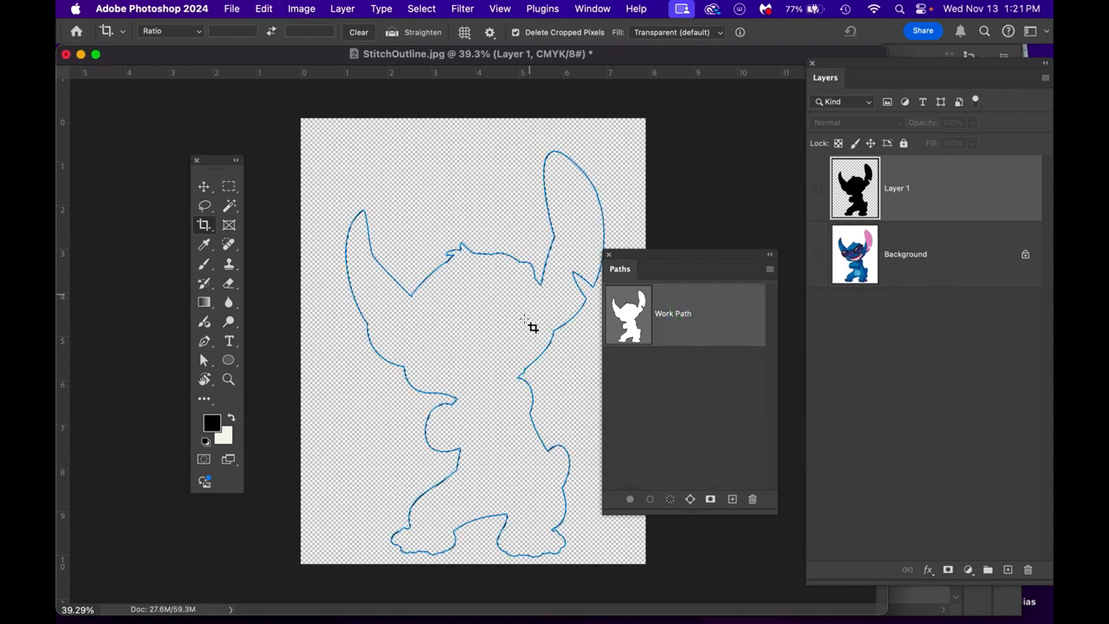
left_click(484, 303)
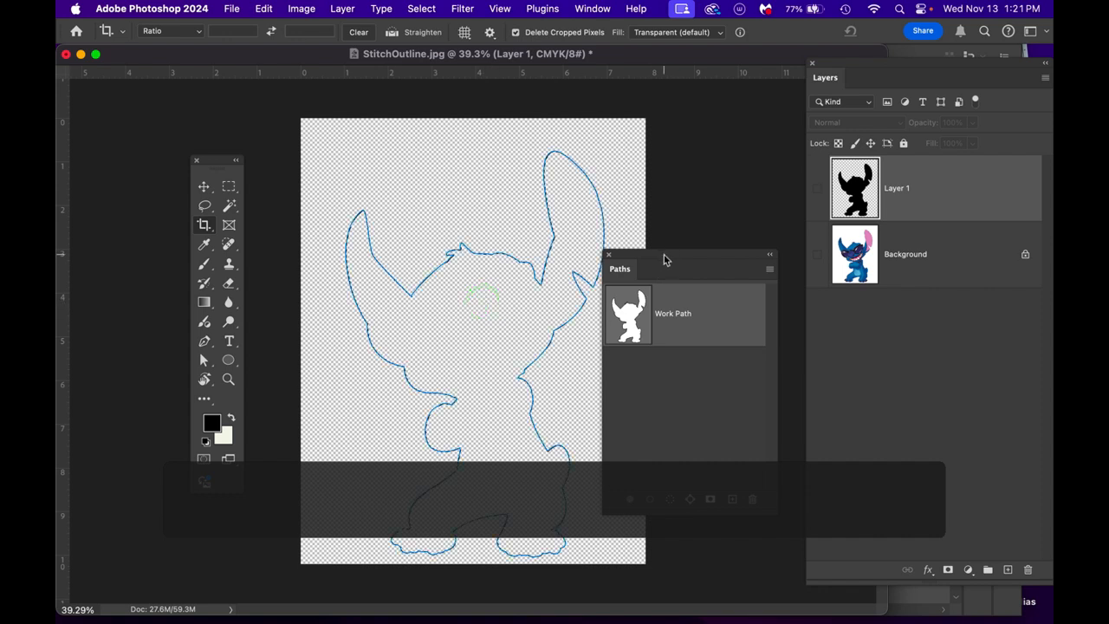
left_click_drag(664, 255, 702, 237)
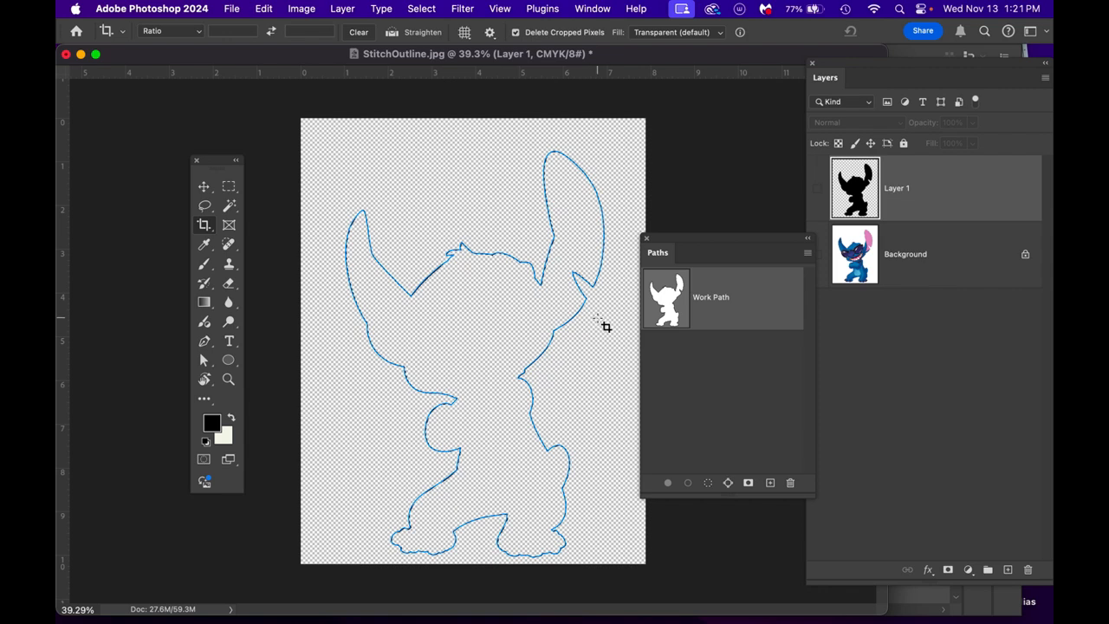
key("p")
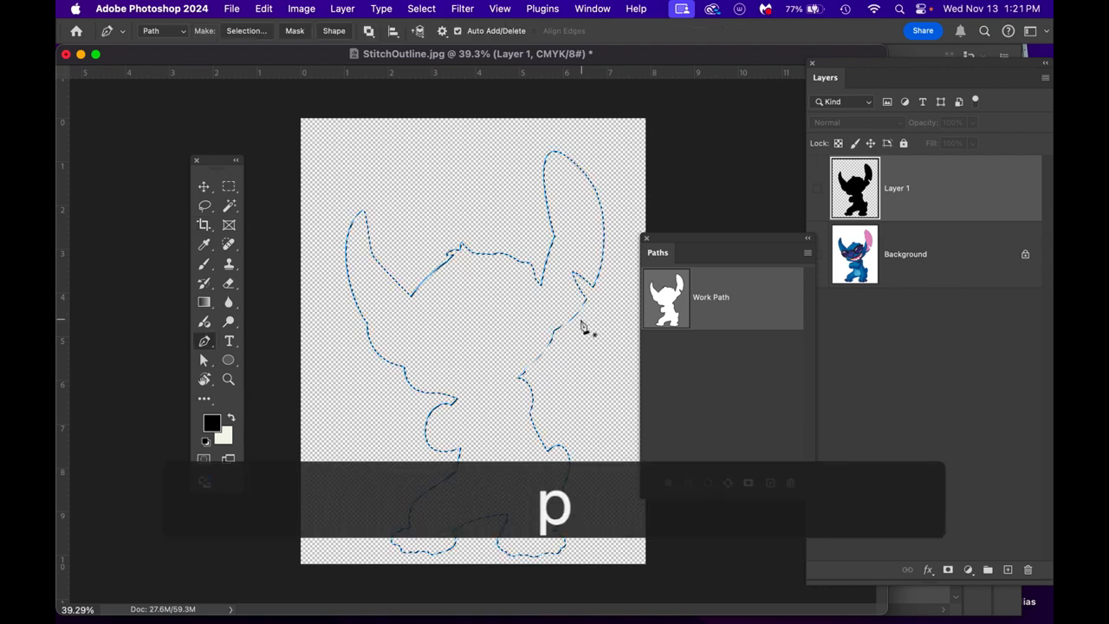
key("super+d")
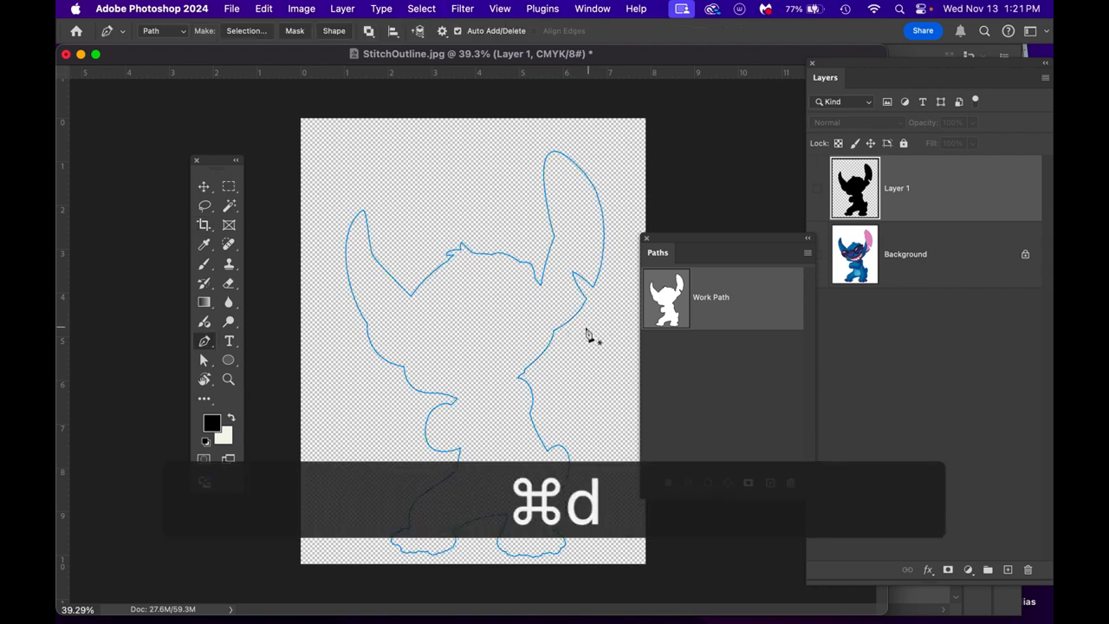
- Select the entire Stitch work path with the Path Selection tool and copy it
left_click(578, 321)
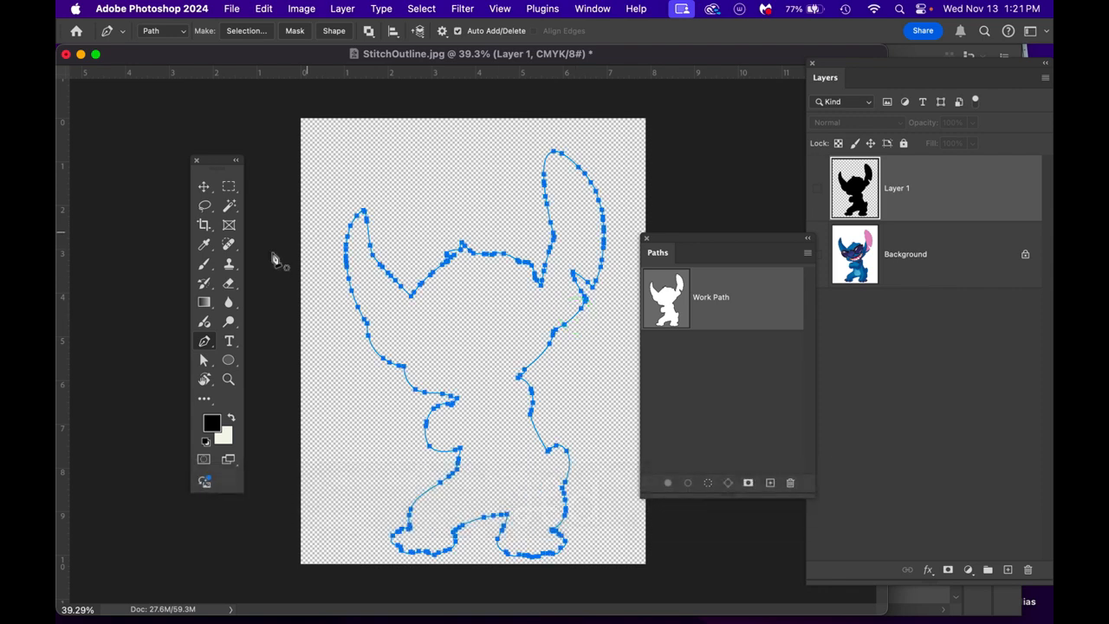
left_click(203, 359)
left_click(505, 565)
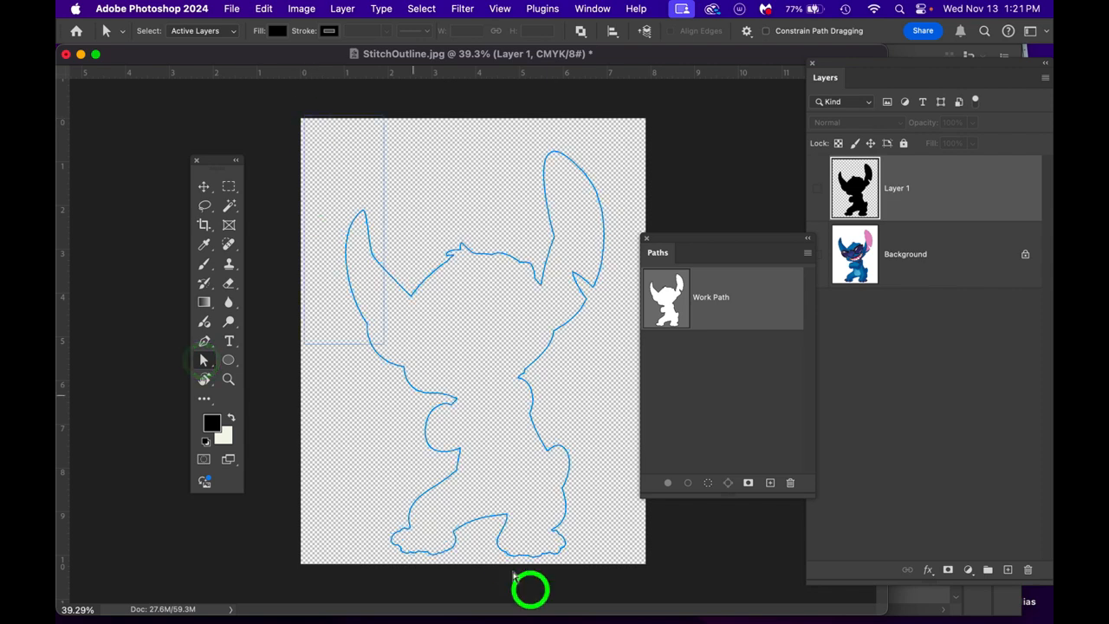
left_click_drag(649, 603, 649, 602)
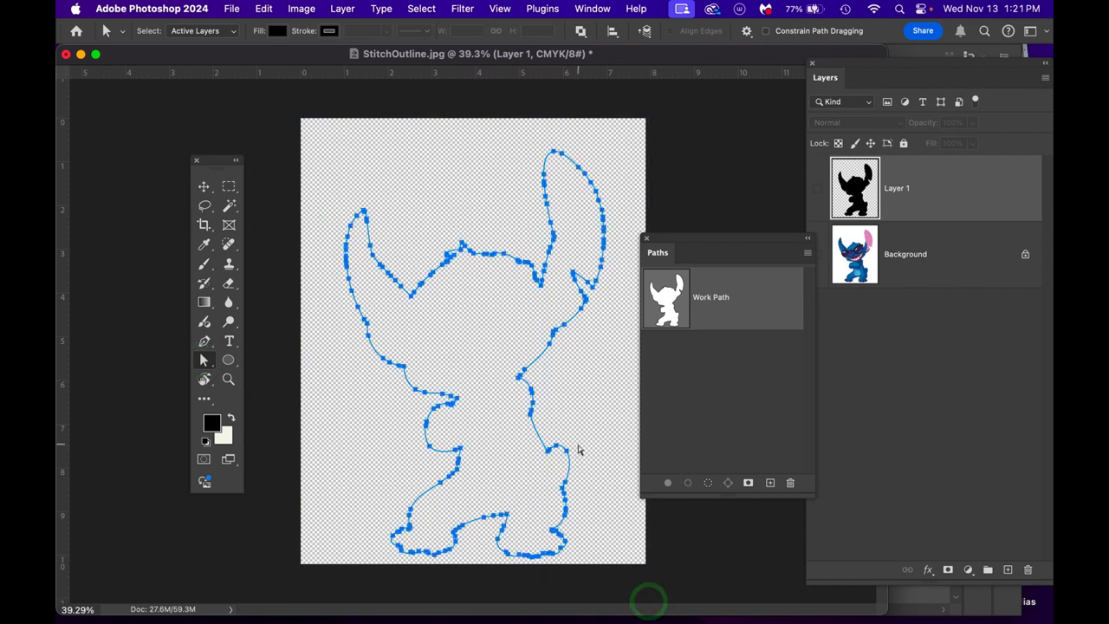
key("super+c")
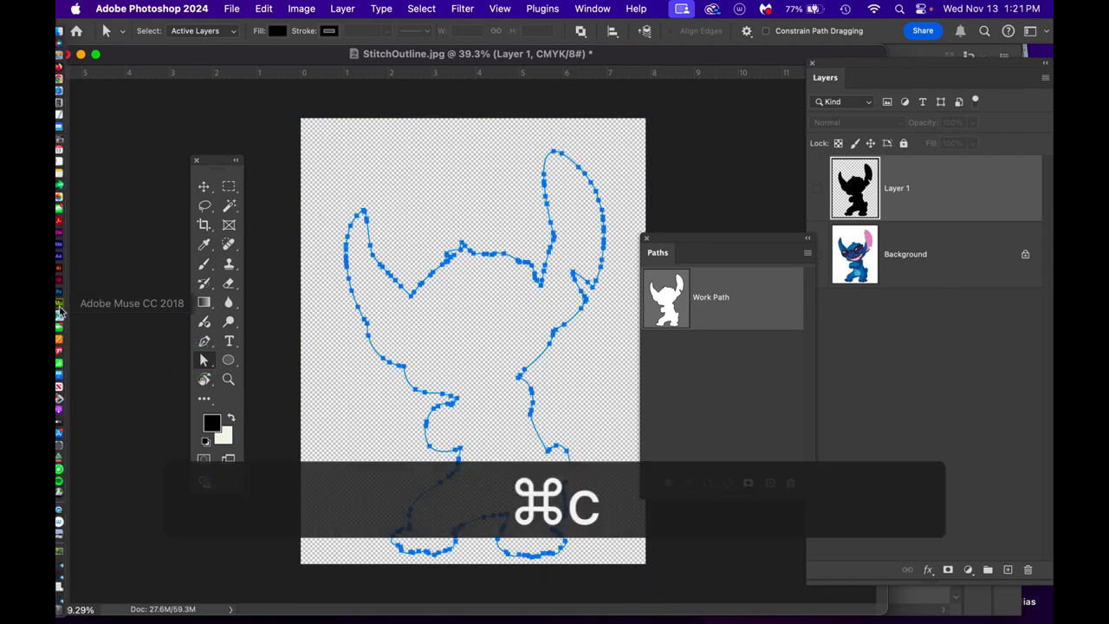
- Switch to Illustrator and apply Clipboard Handling preferences with AICB (no transparency support) and Preserve Paths enabled
mouse_move(57, 309)
left_click(70, 276)
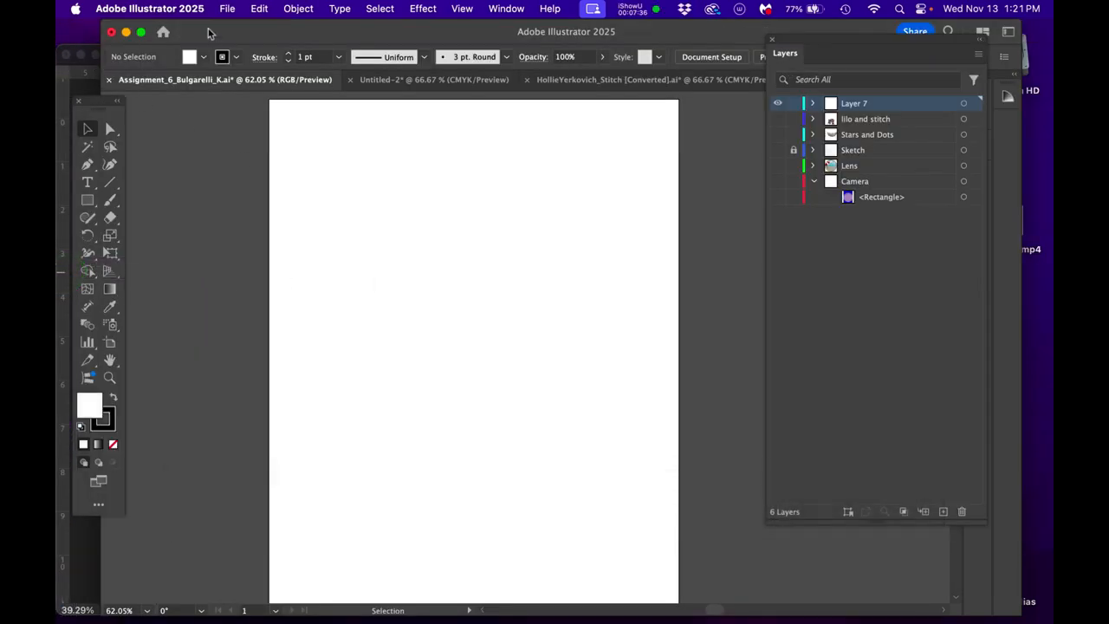
left_click(152, 9)
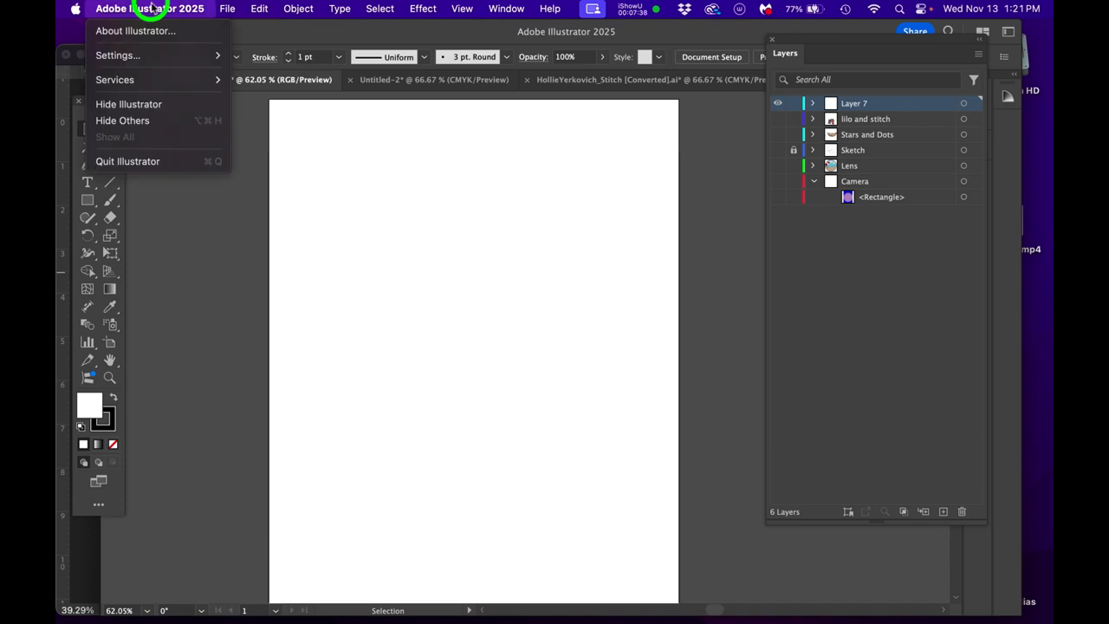
left_click(143, 56)
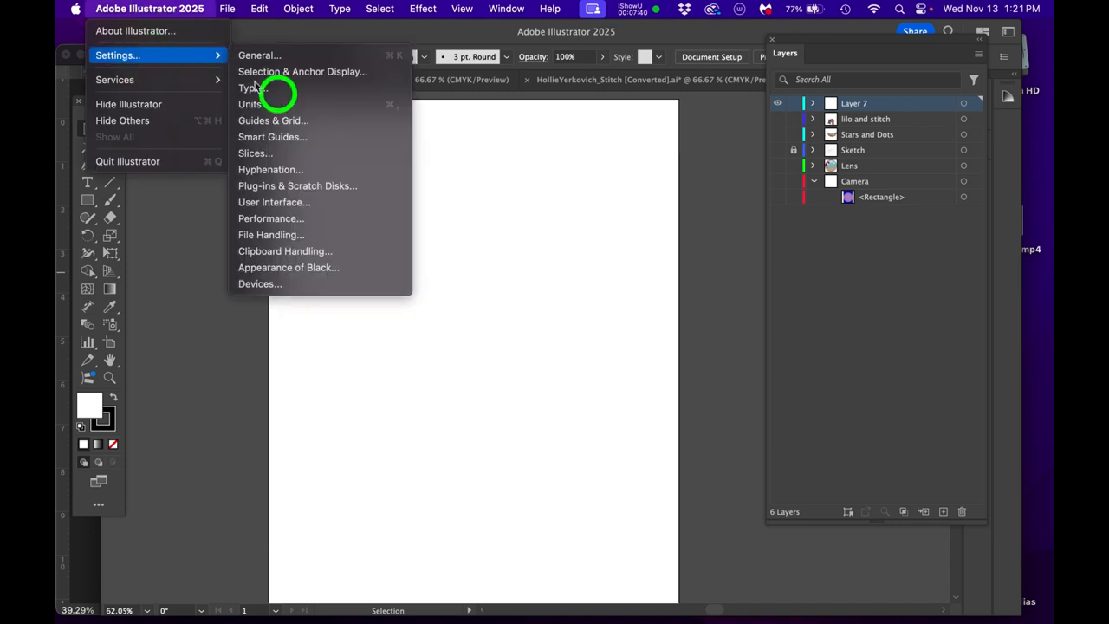
left_click(305, 253)
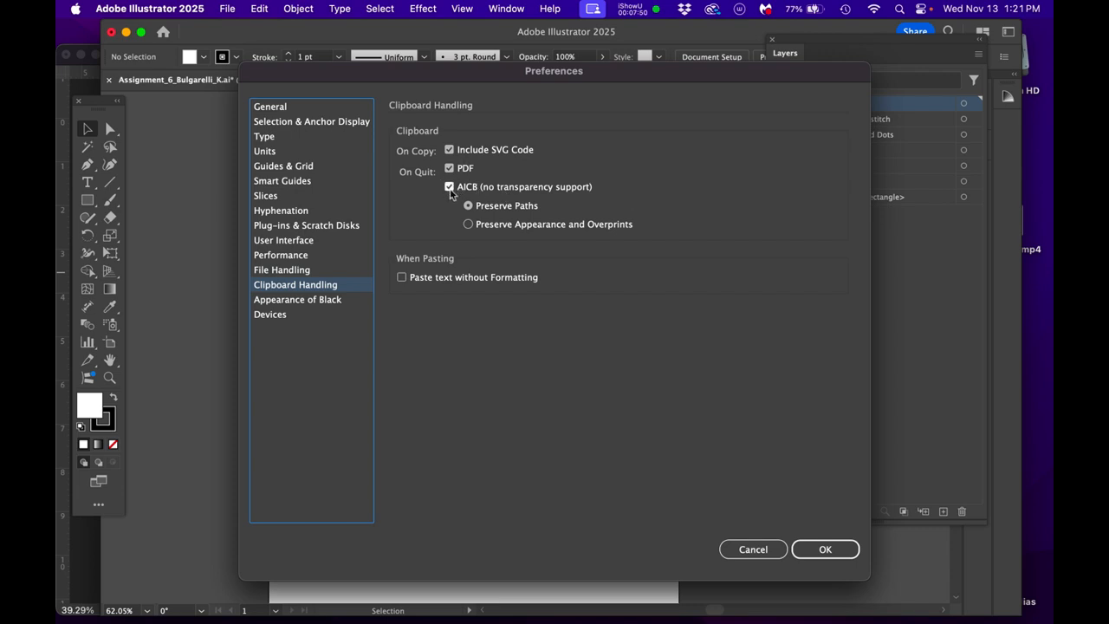
left_click(449, 186)
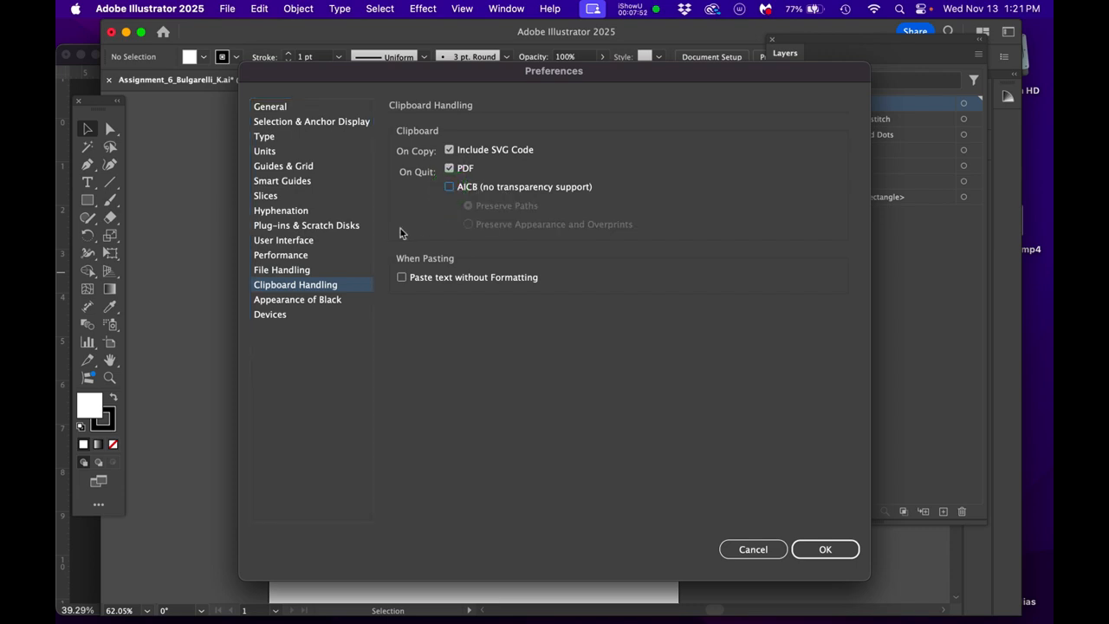
left_click(450, 189)
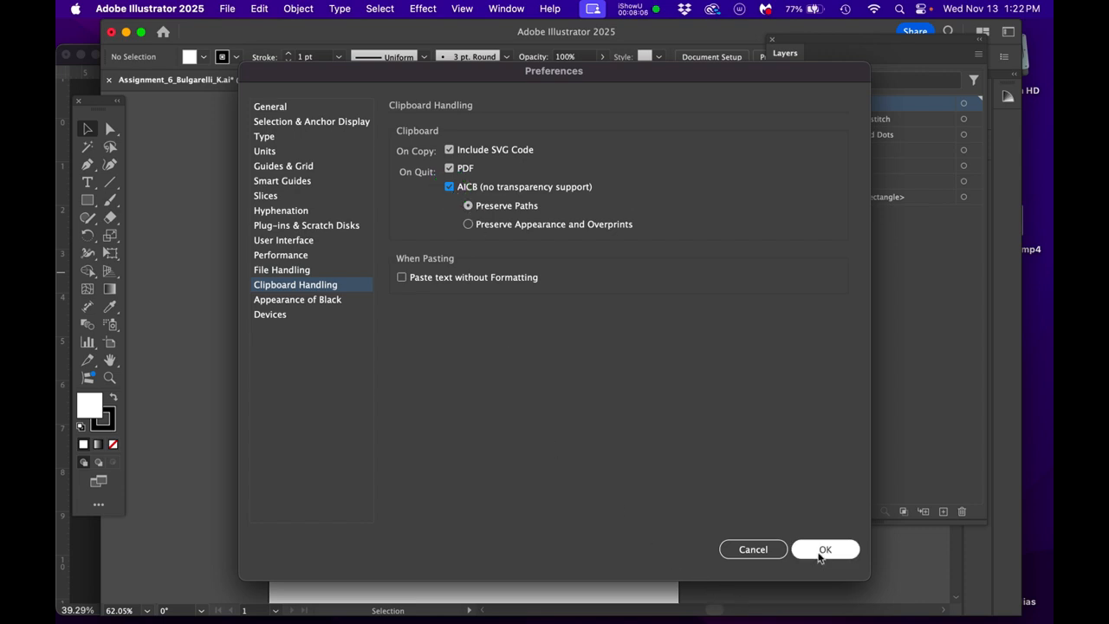
left_click(824, 551)
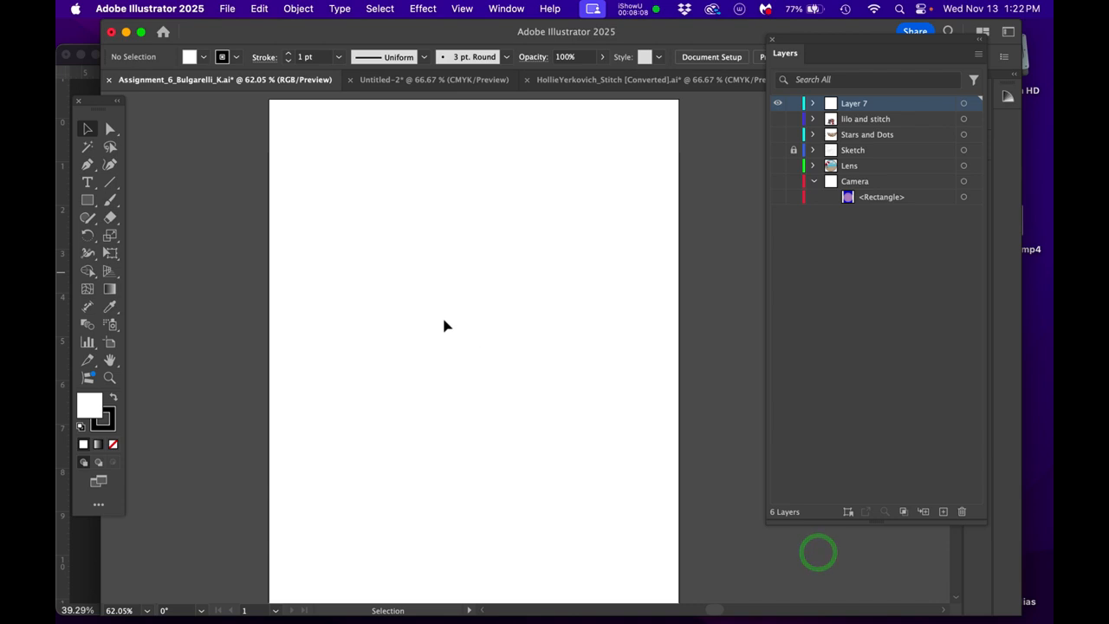
- Paste the copied Stitch path into the document and centre it horizontally on the artboard with Free Transform
key("super+v")
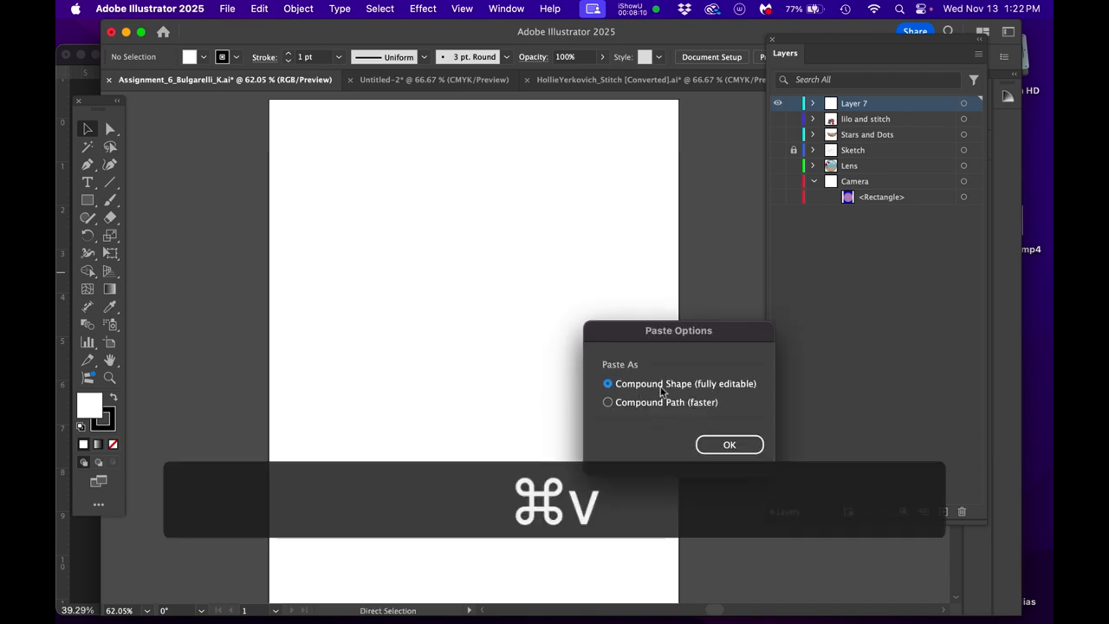
left_click(730, 444)
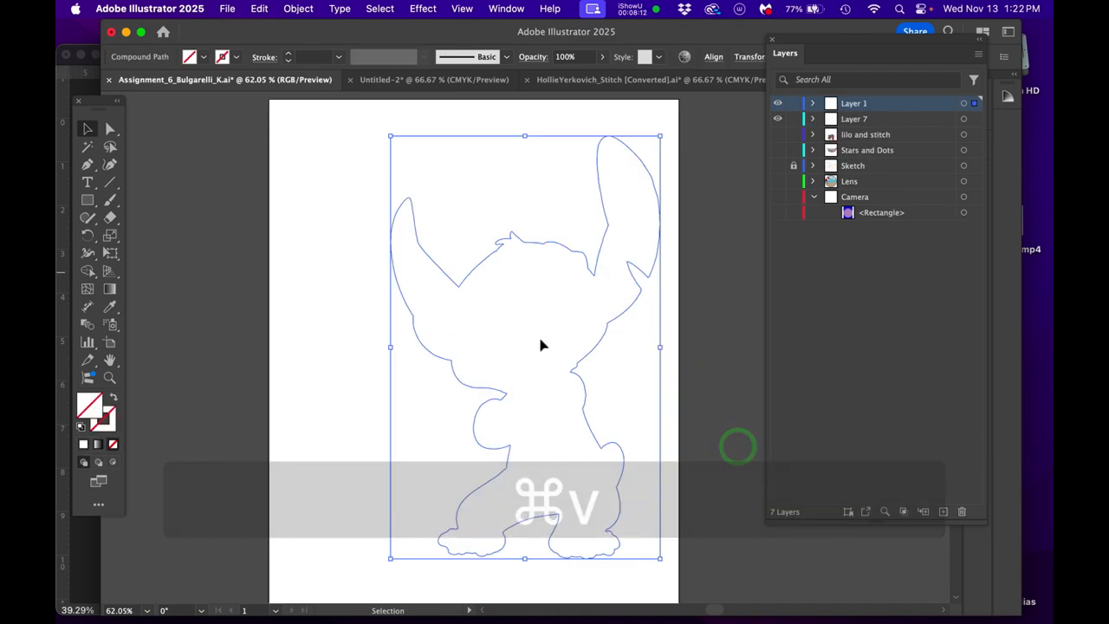
key("e")
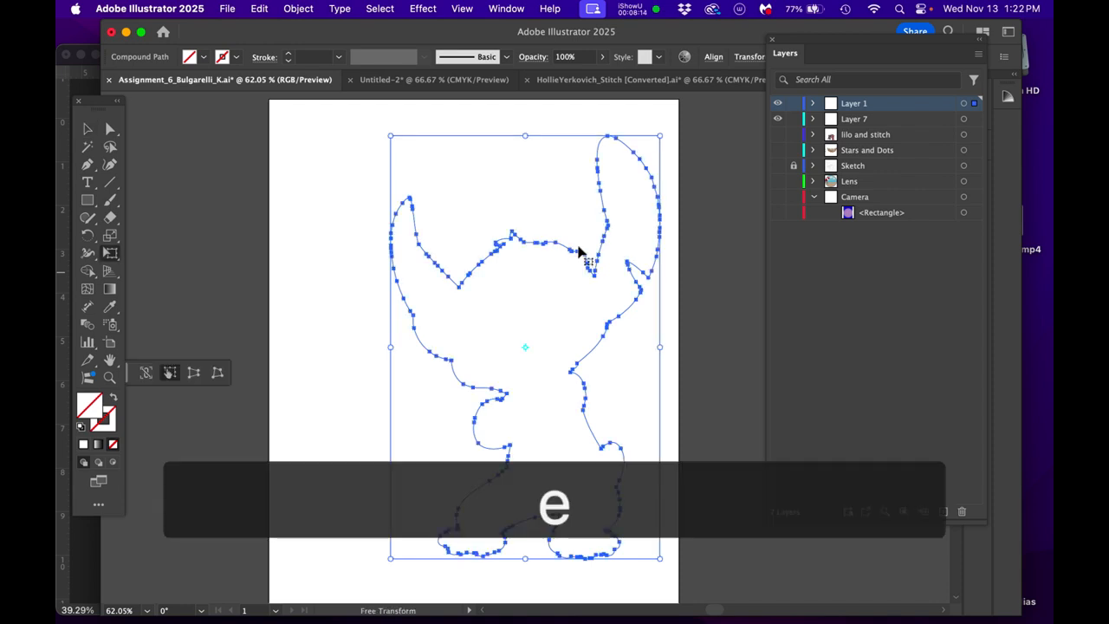
left_click_drag(576, 252, 521, 248)
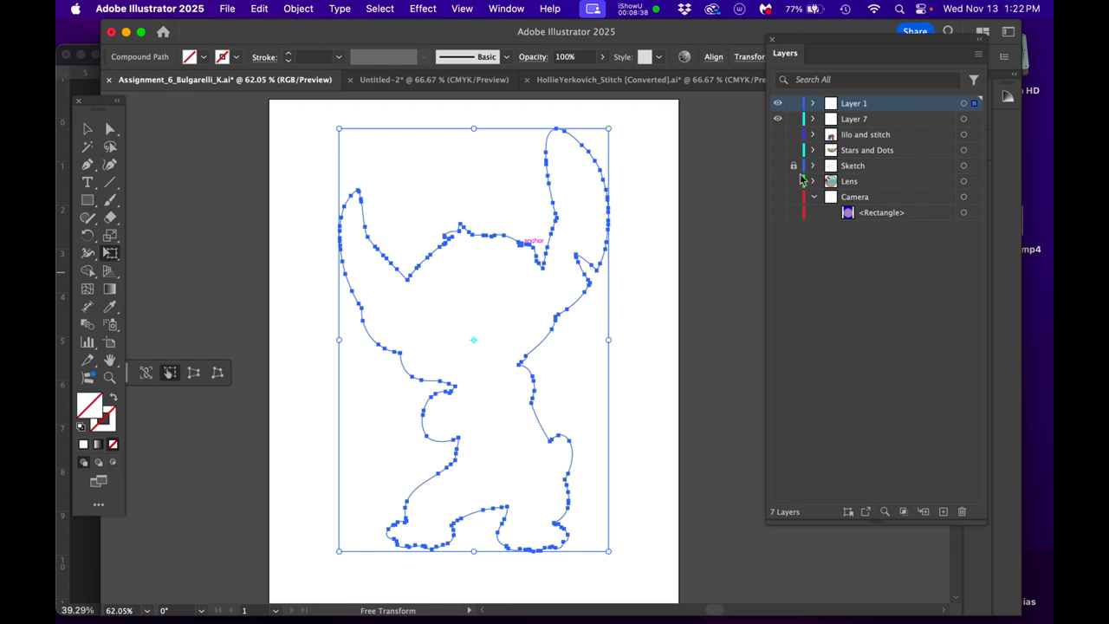
- Rename the pasted path's layer as StitchOutline
double_click(856, 105)
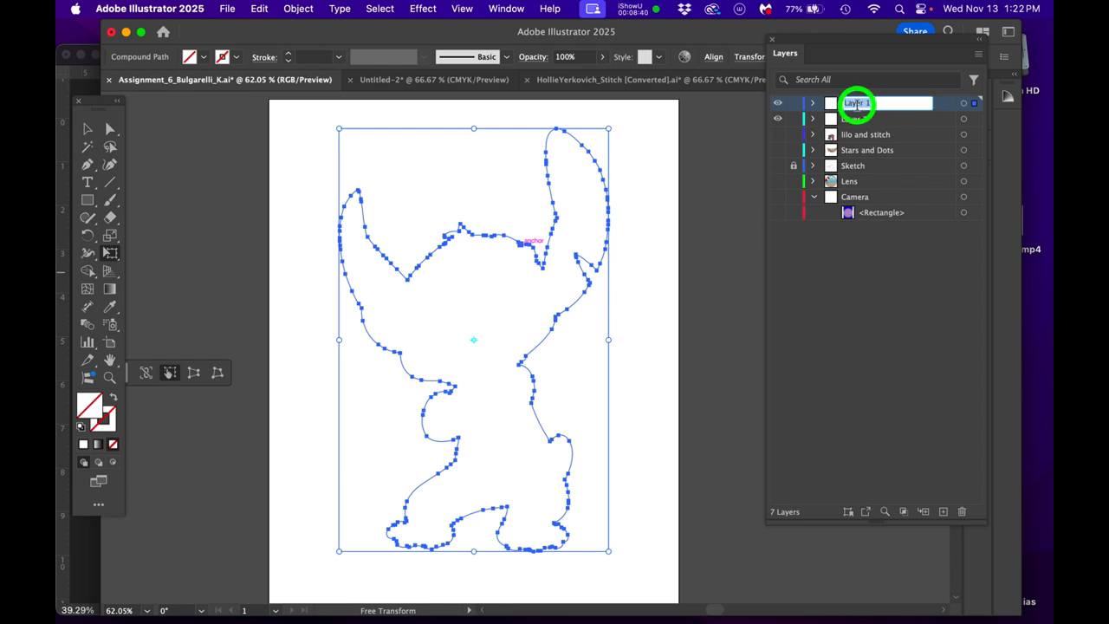
type("Sti")
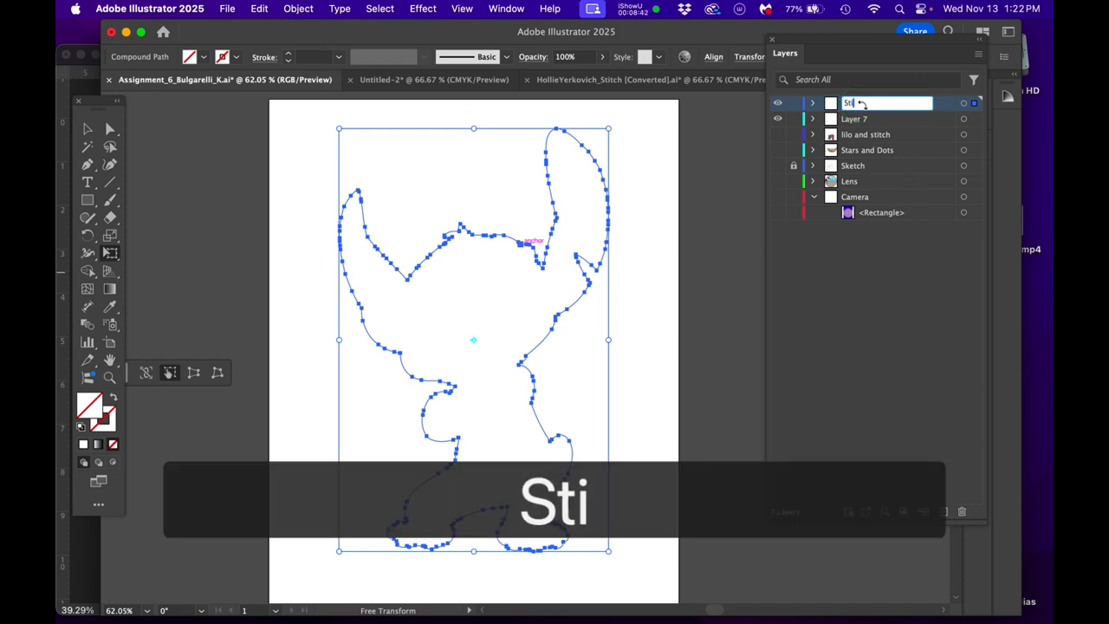
type("tchOutline")
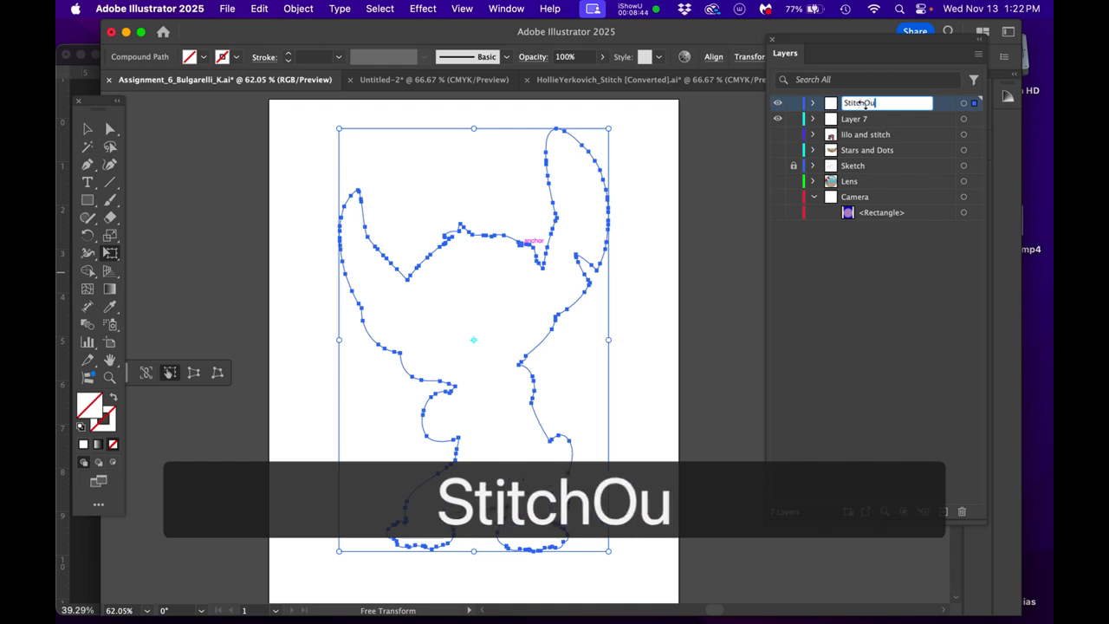
key("Return")
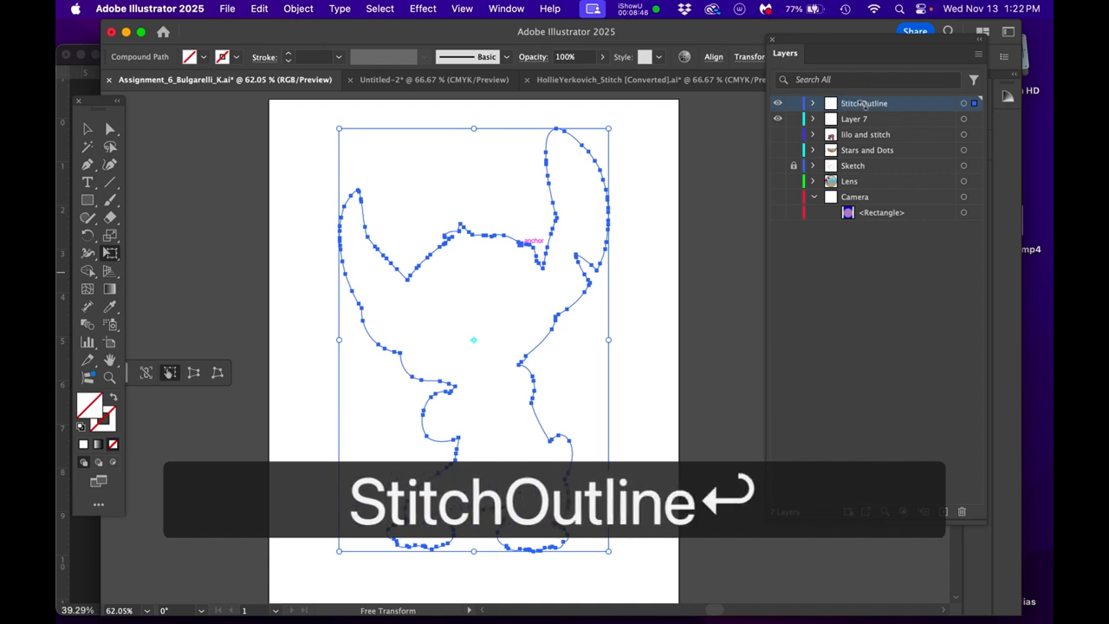
- Add a new layer and arrange the StitchOutline layer above it
left_click(944, 511)
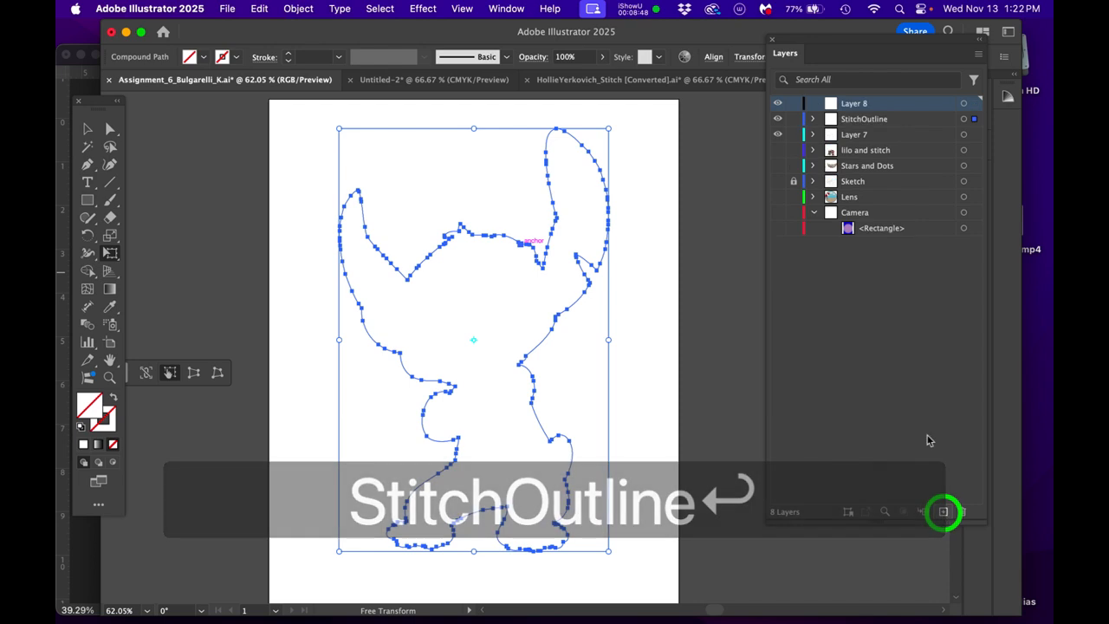
left_click_drag(868, 116, 875, 105)
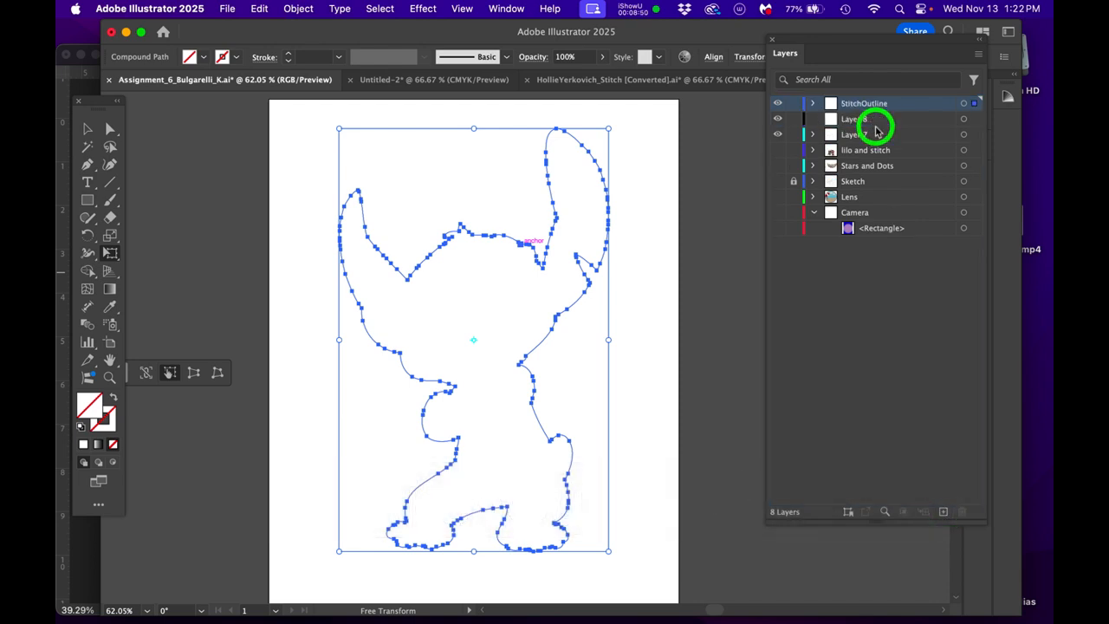
- Try to name the new layer T-Shirt
key("shift+t")
key("minus")
key("shift+s")
key("h")
key("i")
key("r")
key("t")
key("Return")
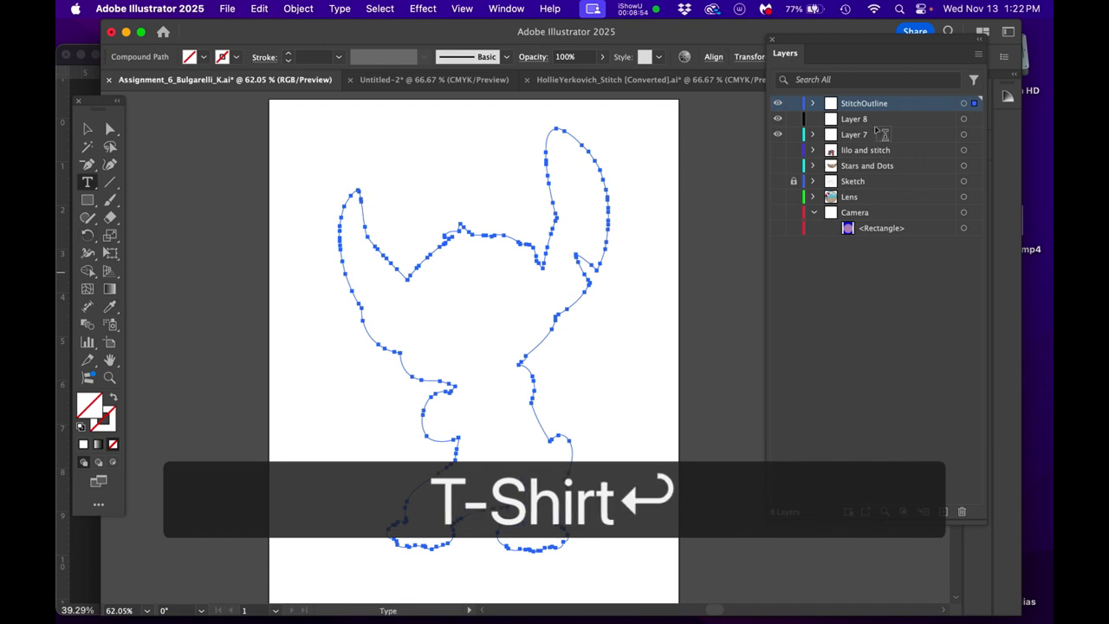
- Rename the empty layer below StitchOutline as T-Shirt and save the document
double_click(853, 120)
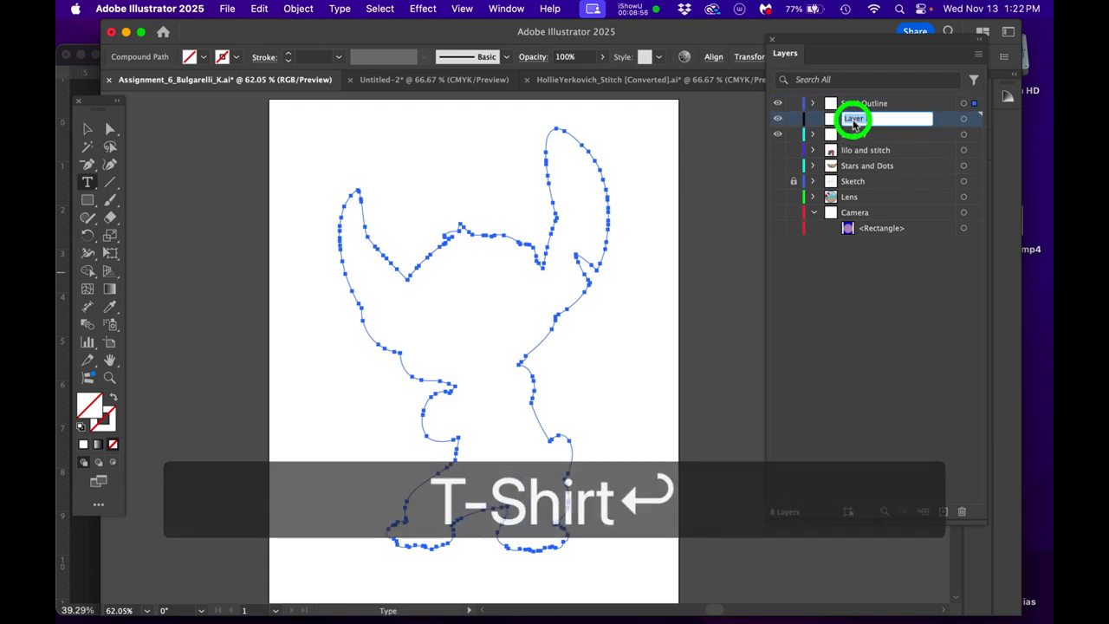
type("T-Shirt")
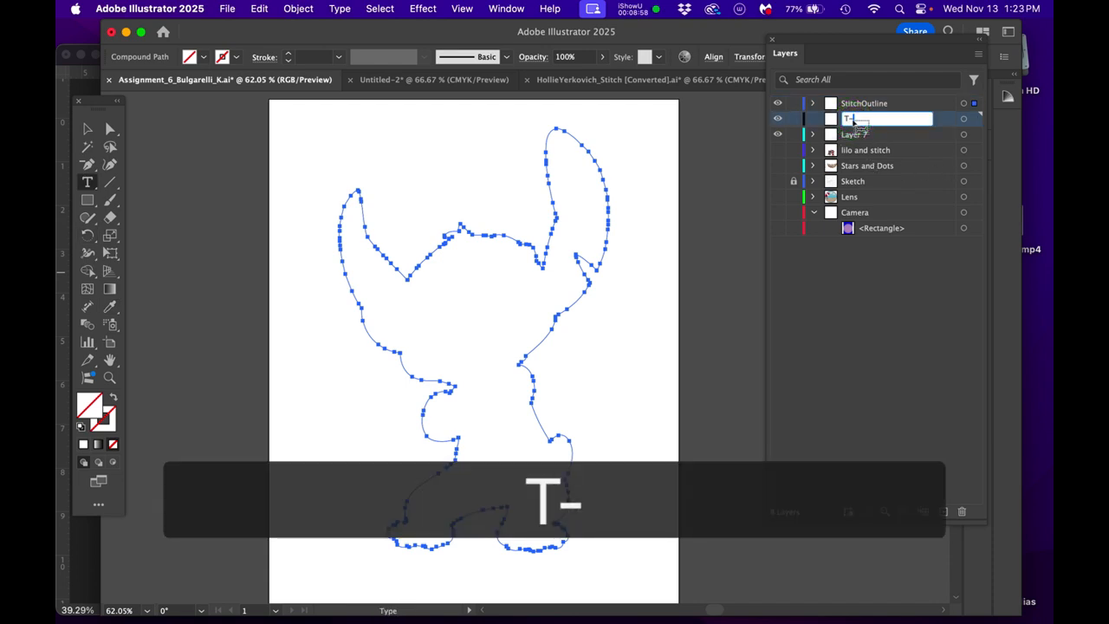
key("Return")
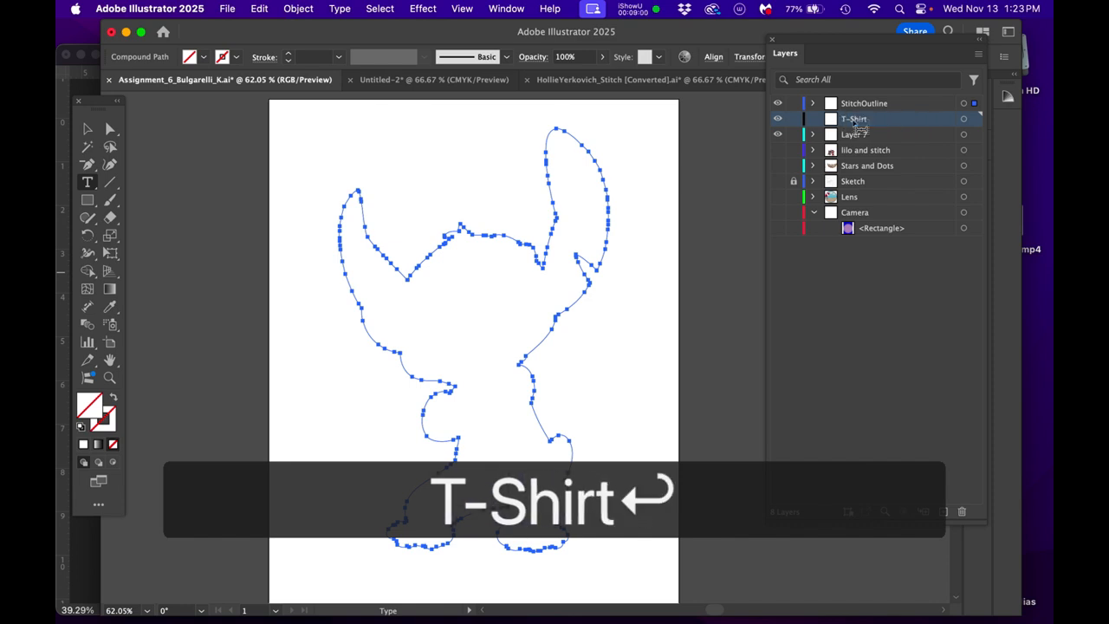
key("super+s")
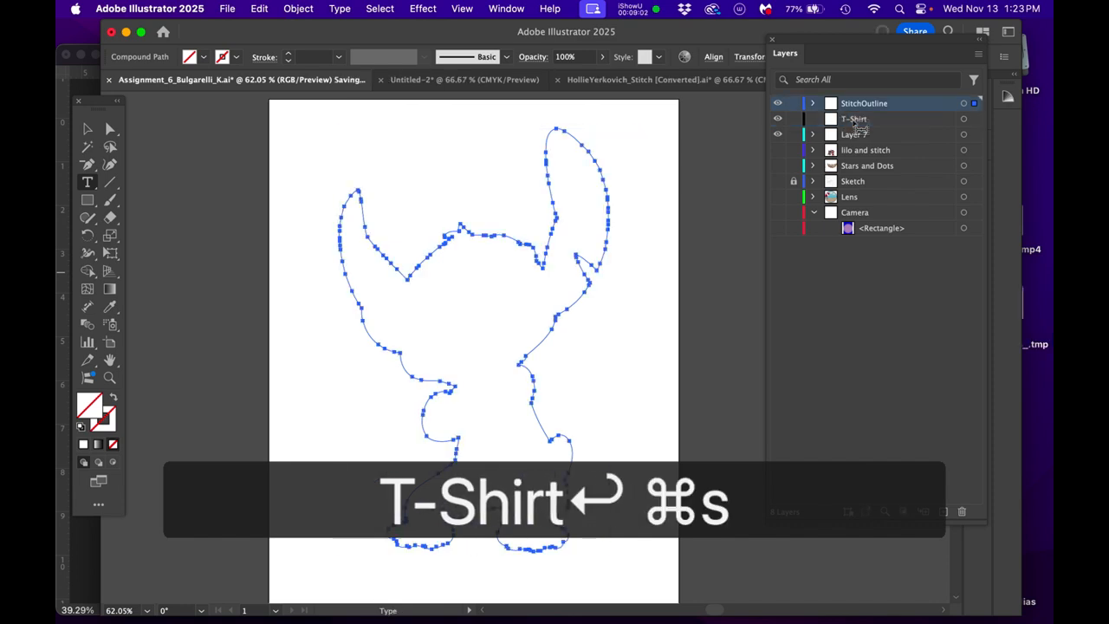
- Draw a rectangle without fill or stroke covering the whole artboard
left_click(963, 120)
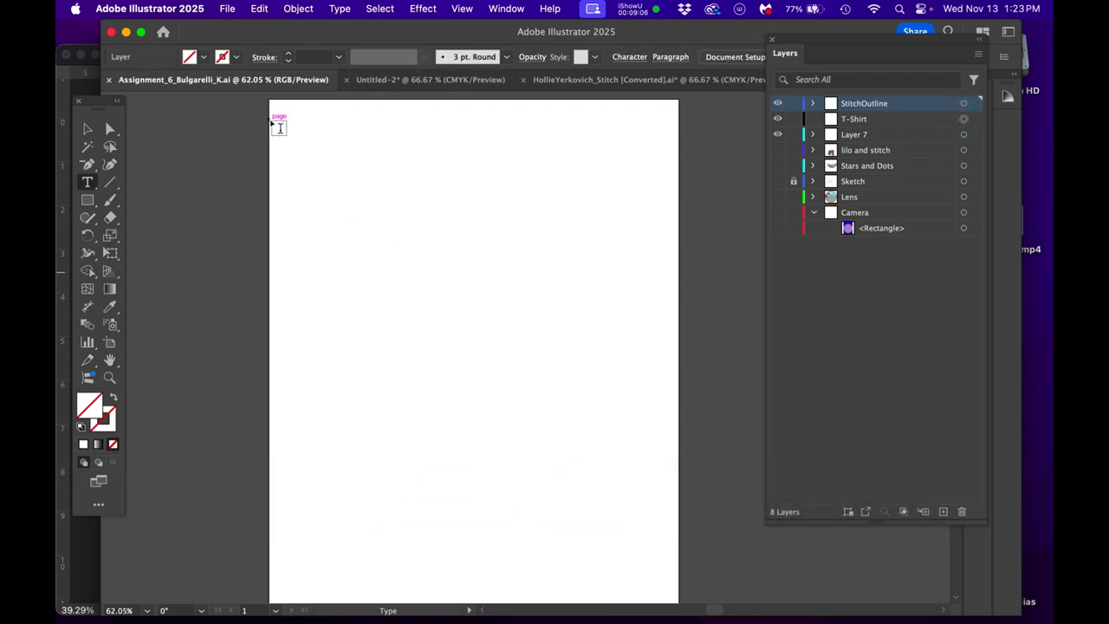
key("m")
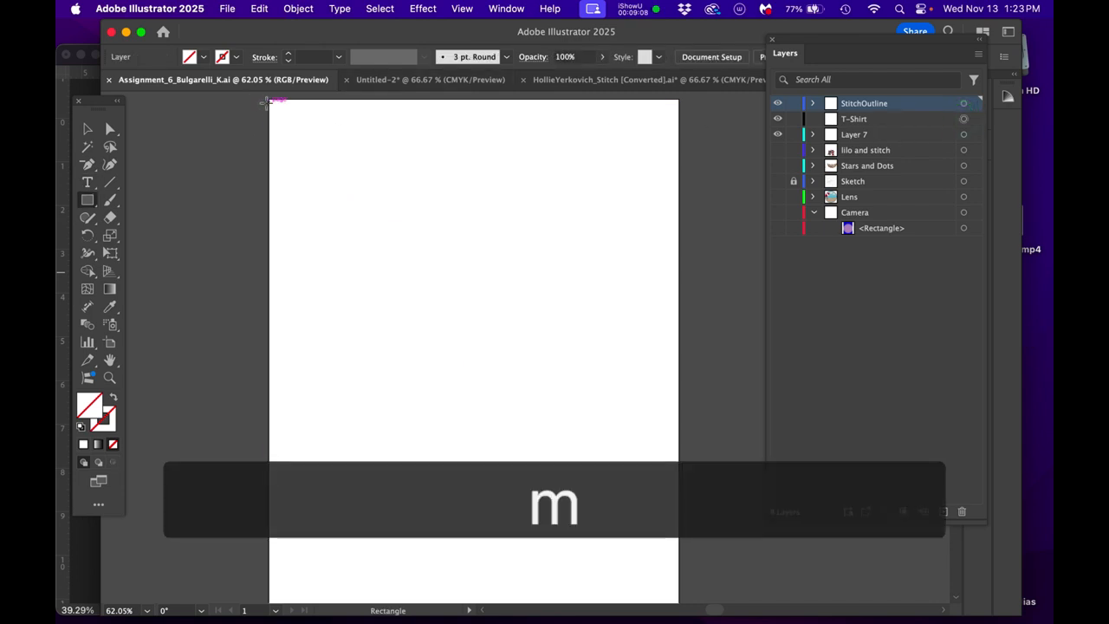
left_click_drag(269, 98, 681, 451)
scroll(564, 387, "up", 3)
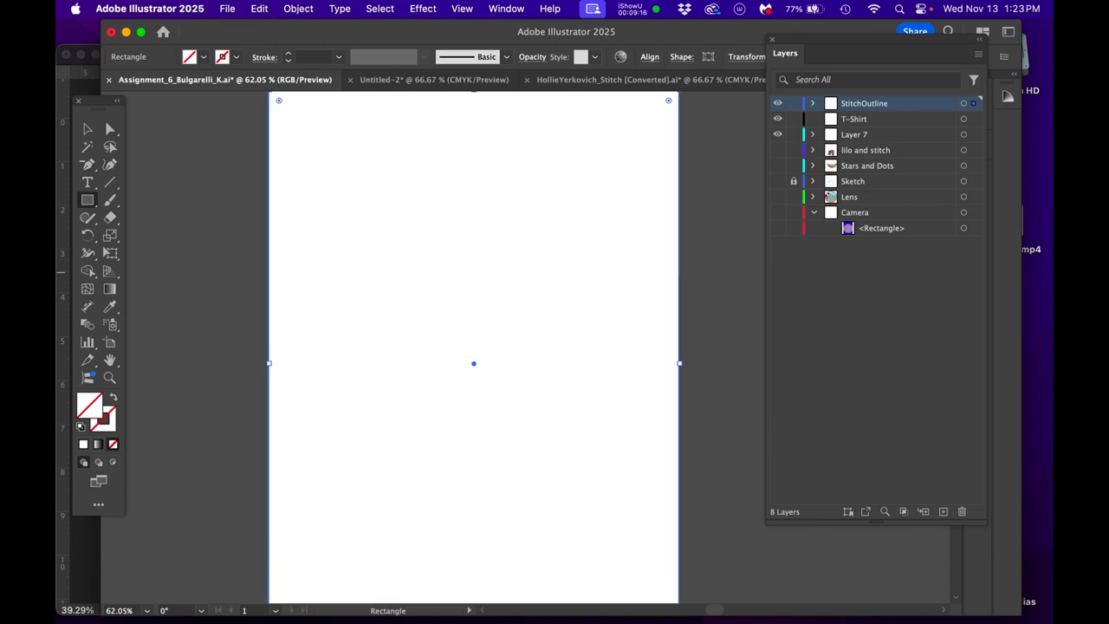
- Bring the document's colour swatches over the canvas, enlarge their display and deselect the rectangle
left_click_drag(1021, 341, 206, 132)
left_click_drag(328, 307, 422, 300)
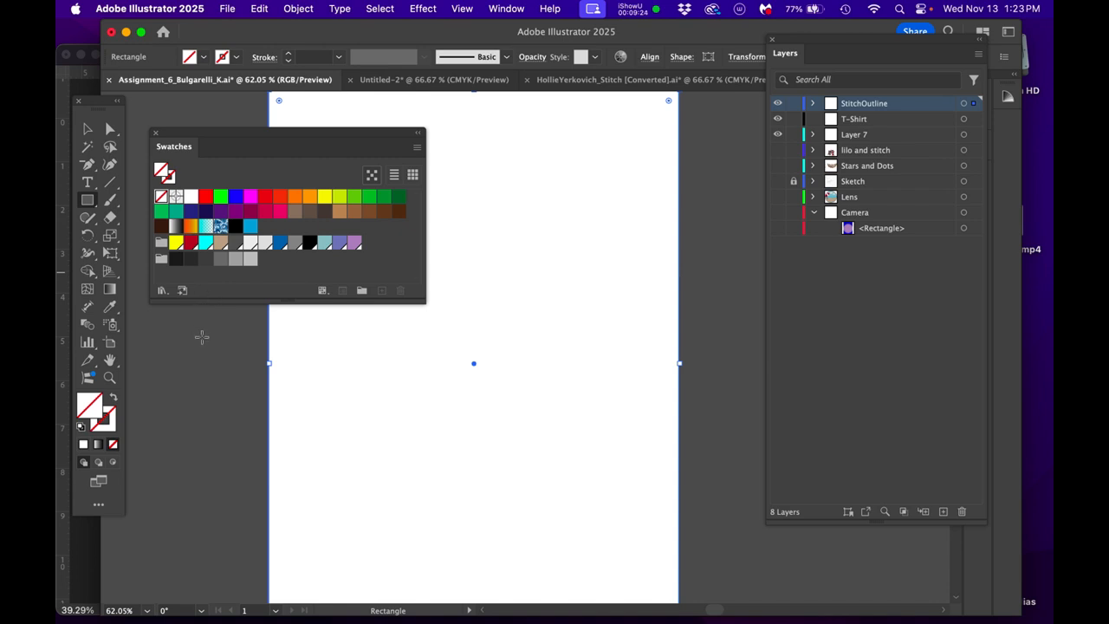
left_click(216, 368)
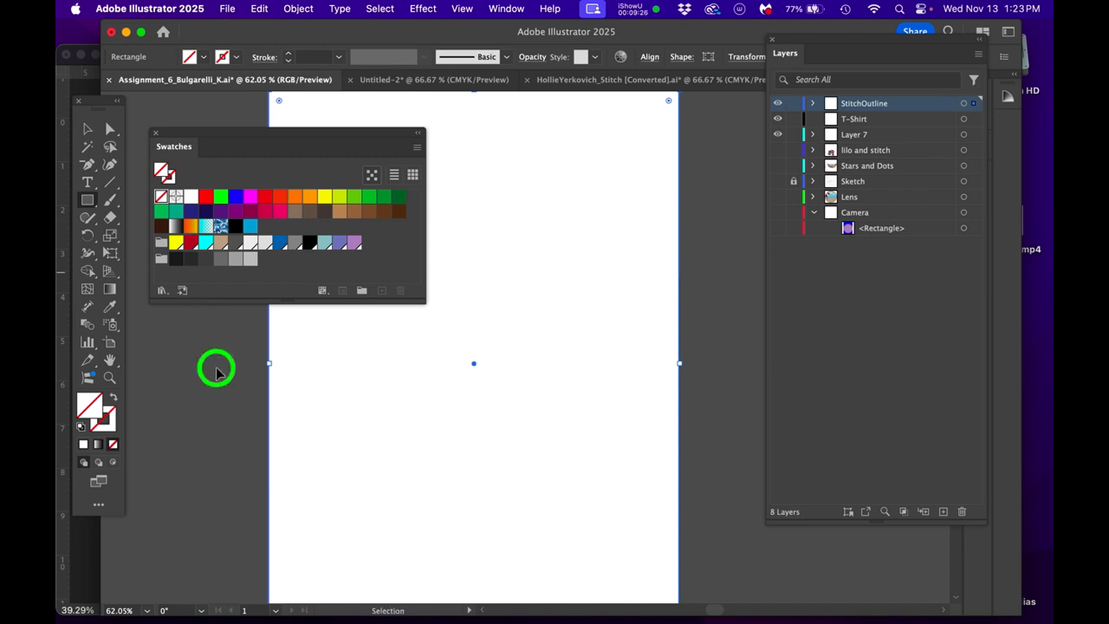
- Check the Lens layer's artwork, hide it again, and make the Camera layer and its rectangle visible
left_click(778, 197)
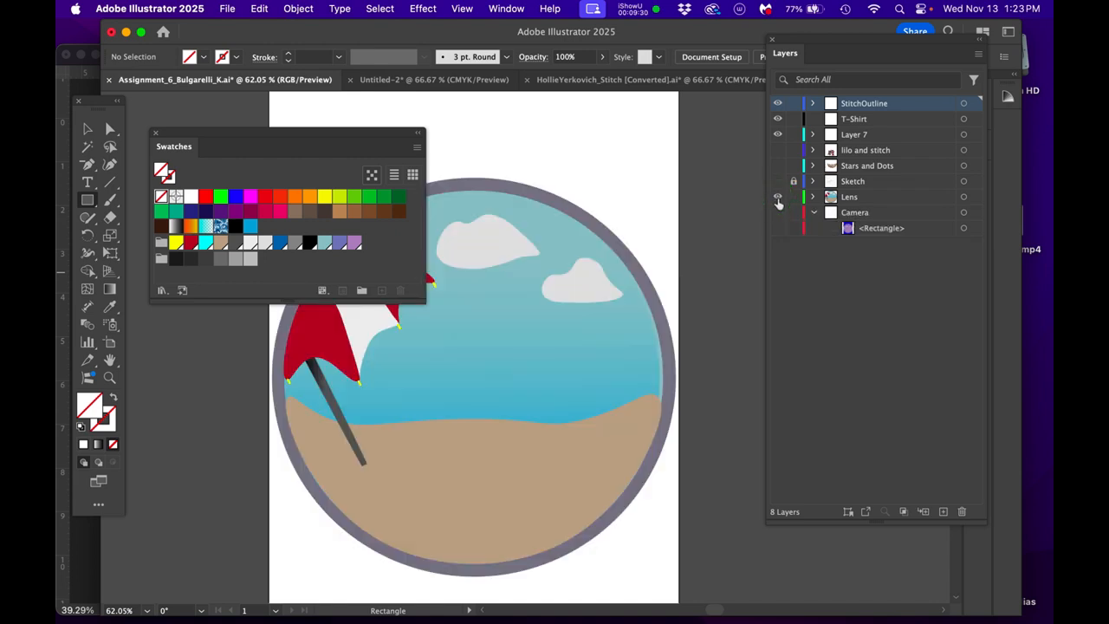
left_click(777, 198)
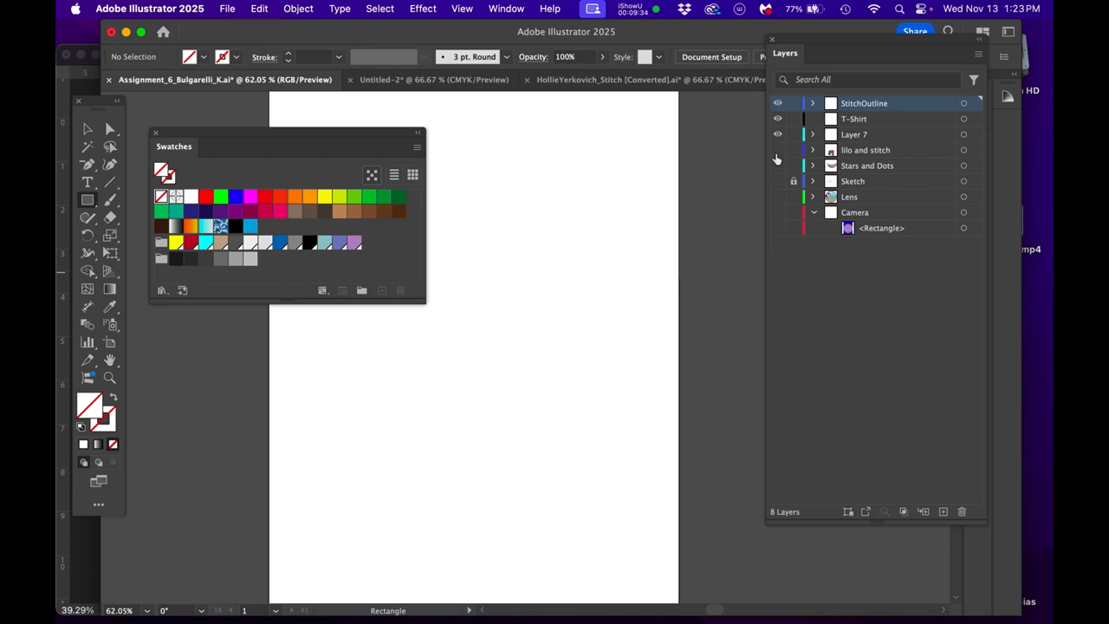
left_click(782, 227)
left_click(778, 213)
left_click(777, 229)
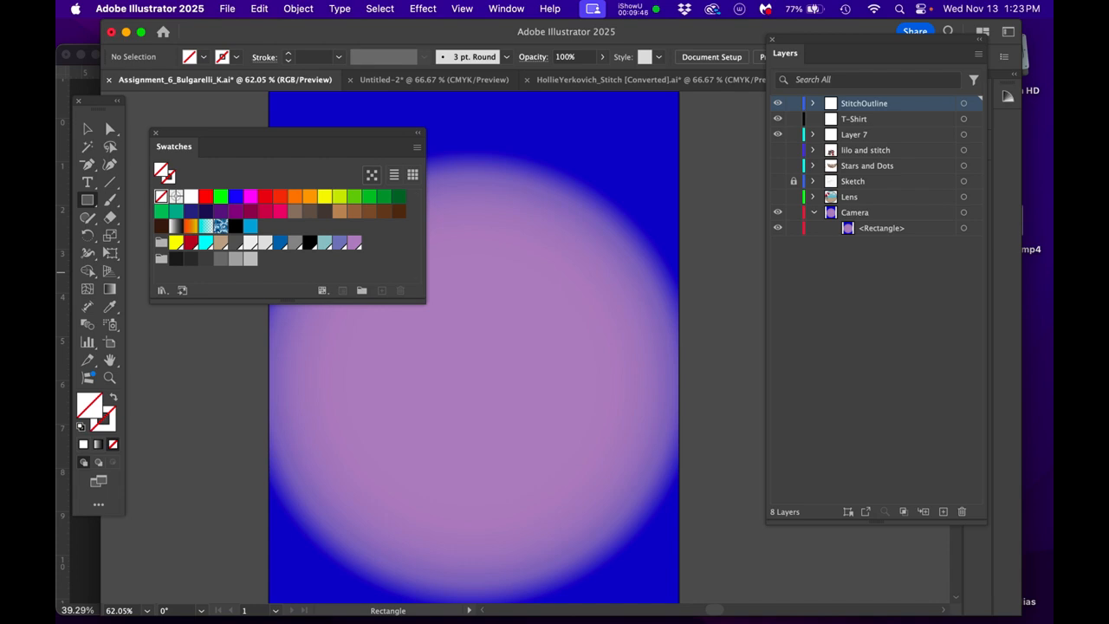
- Select the Camera layer's gradient rectangle and display the colour values of its blue gradient stop
left_click_drag(757, 188, 478, 356)
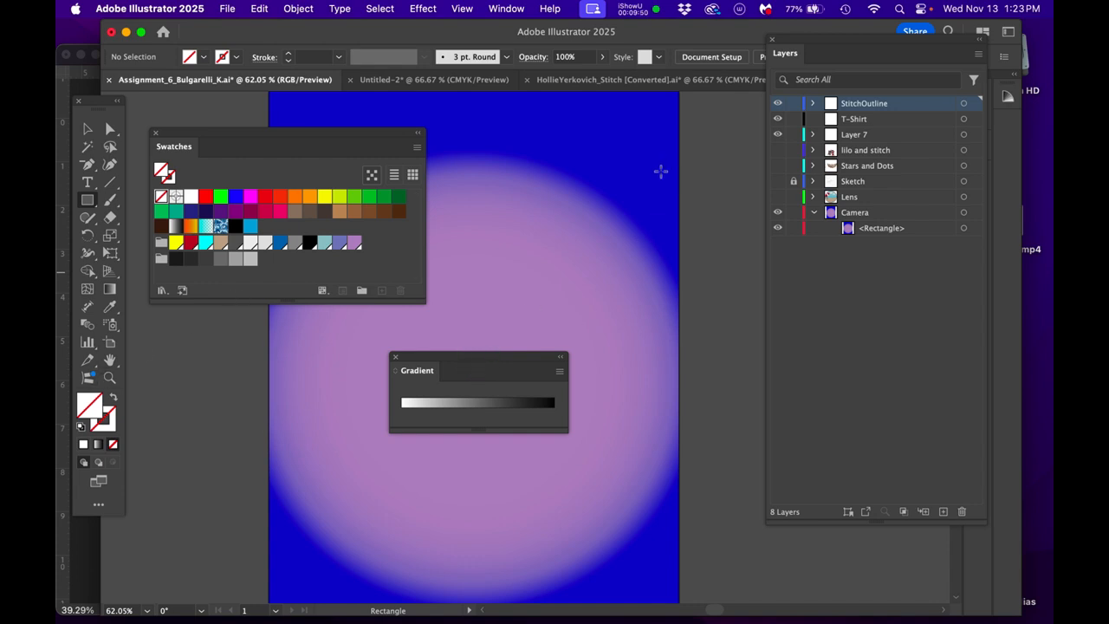
left_click(656, 167, "super")
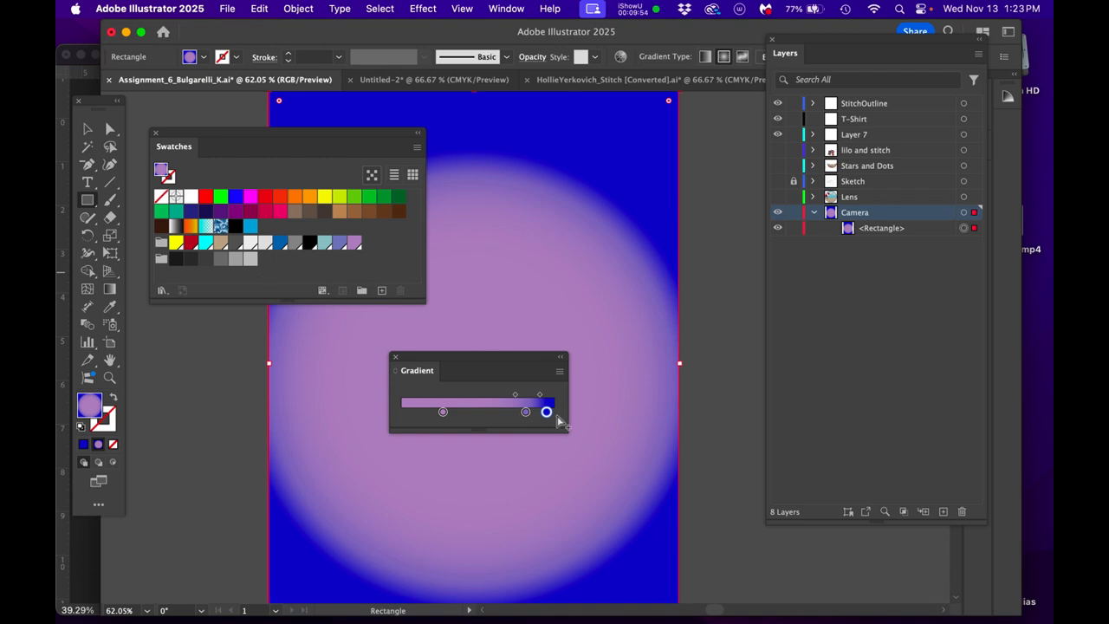
left_click(546, 413)
left_click_drag(983, 401, 259, 440)
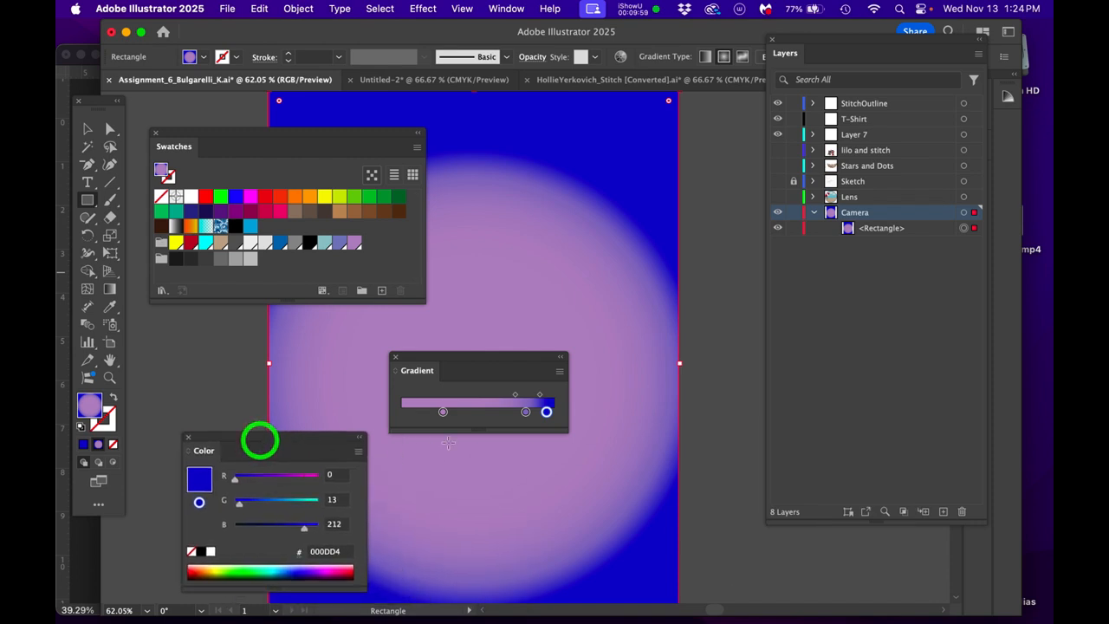
- Save the gradient stop's blue, 000DD4, as a new swatch and put away the gradient and colour controls
left_click(546, 413)
left_click(203, 484)
left_click_drag(215, 489, 270, 230)
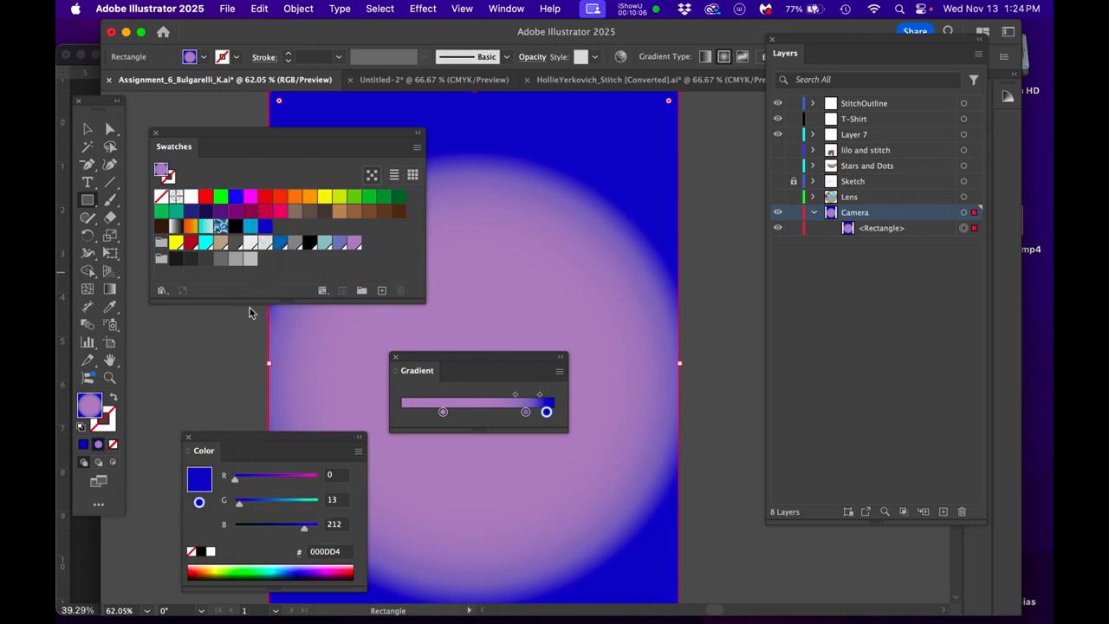
left_click_drag(475, 369, 1108, 415)
left_click_drag(246, 438, 57, 438)
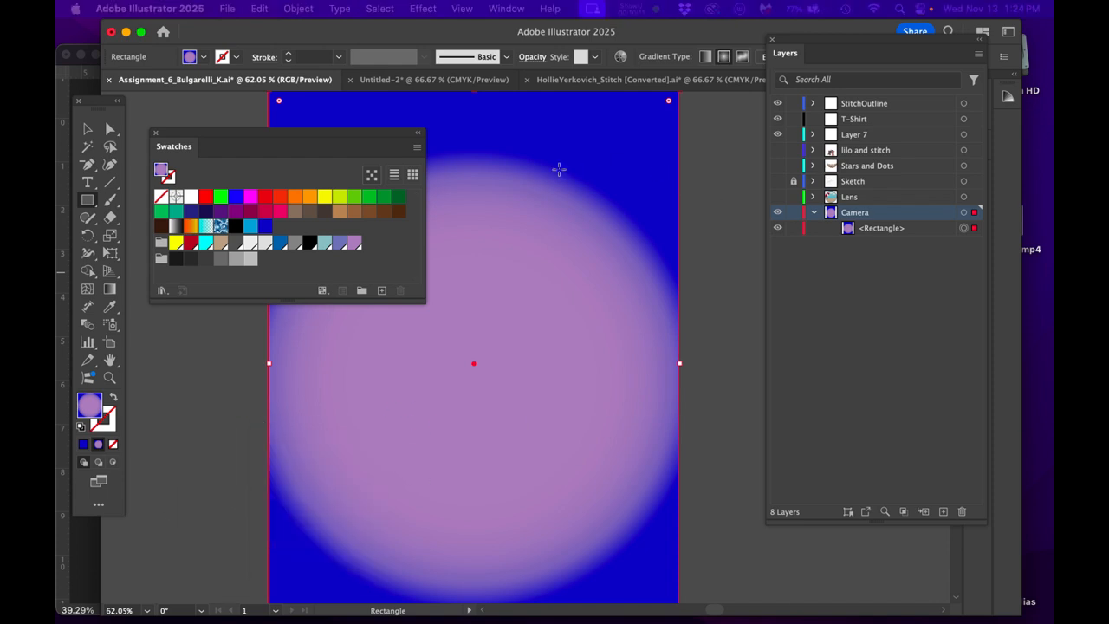
- Hide the Camera layer and draw a rectangle covering the whole artboard on the T-Shirt layer
left_click_drag(346, 140, 340, 433)
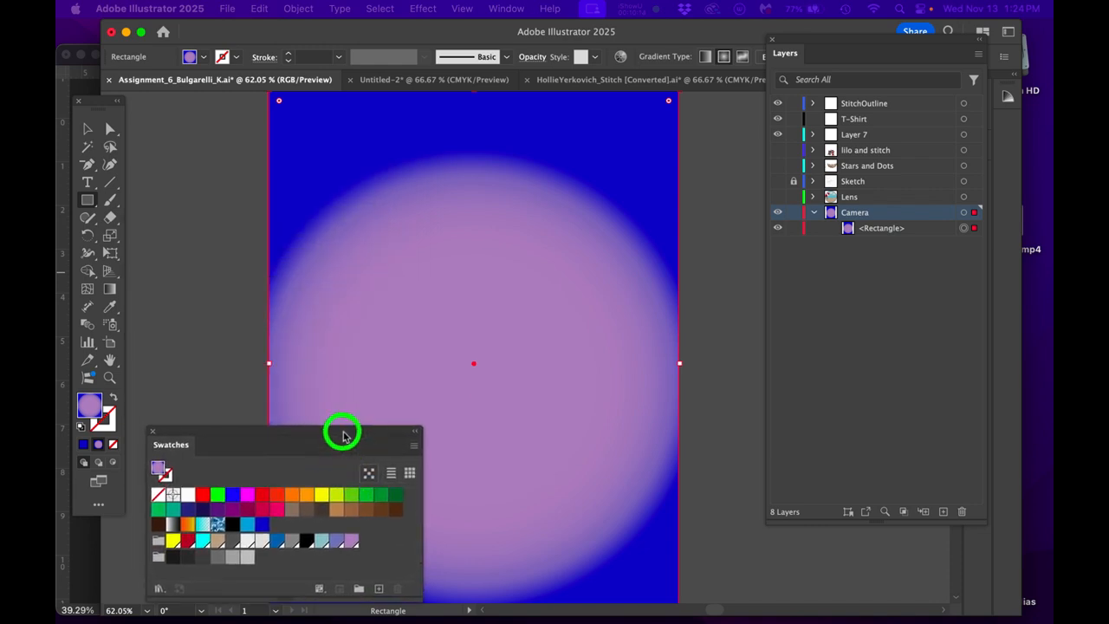
left_click(778, 212)
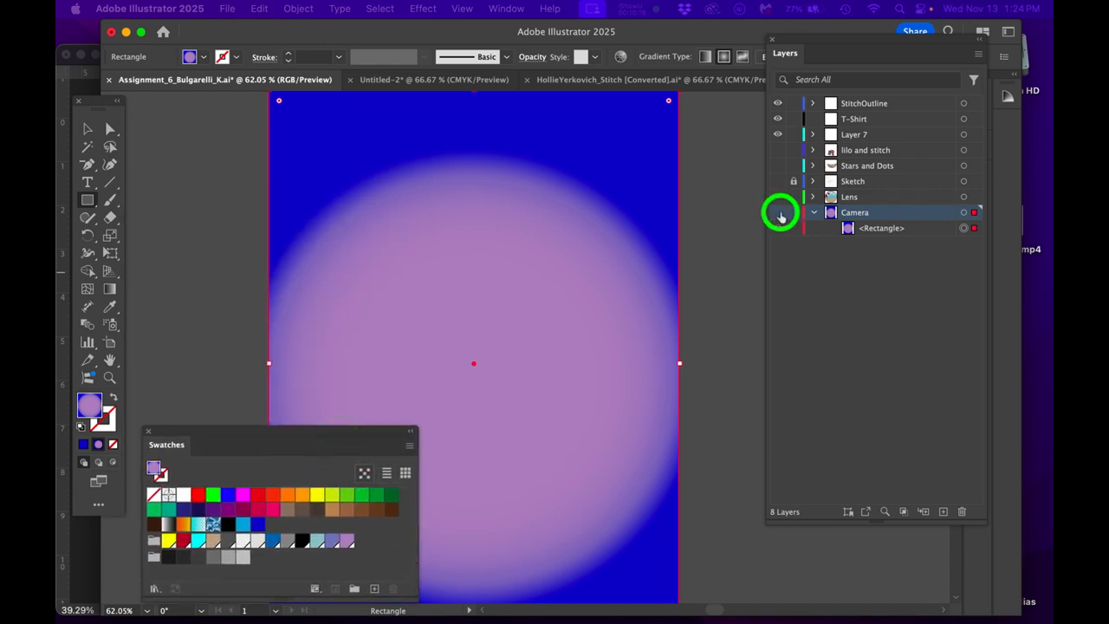
left_click(963, 119)
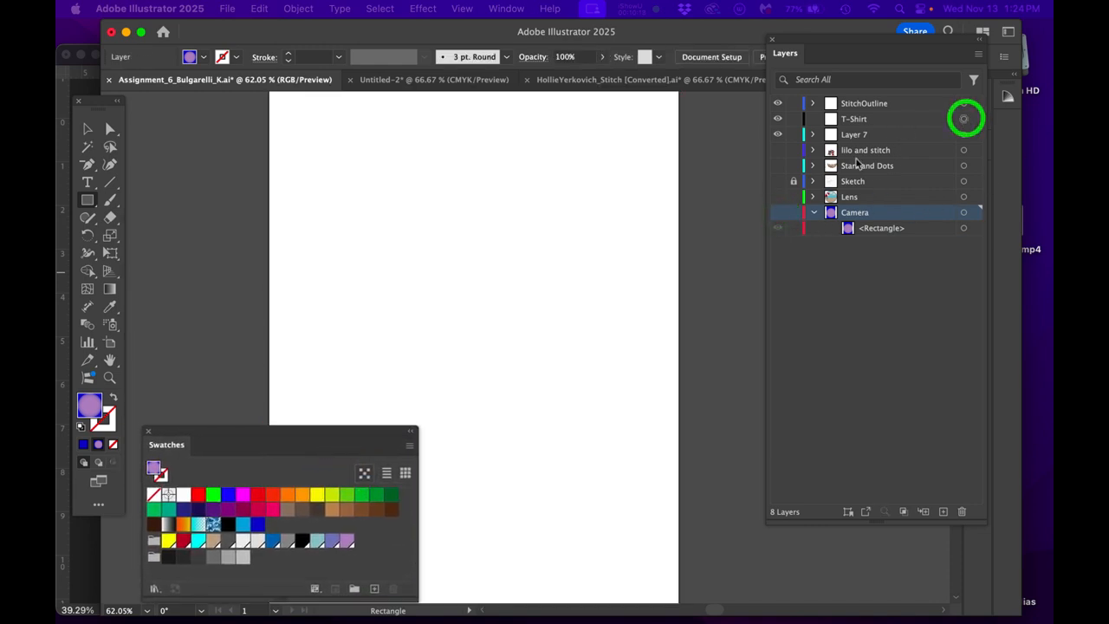
key("super+minus")
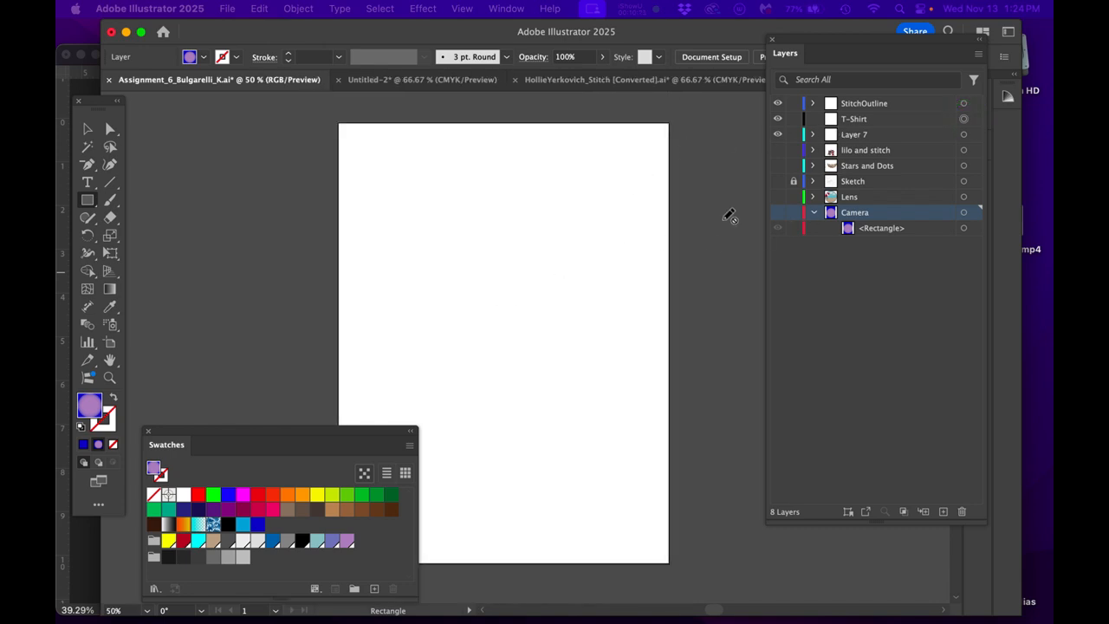
key("m")
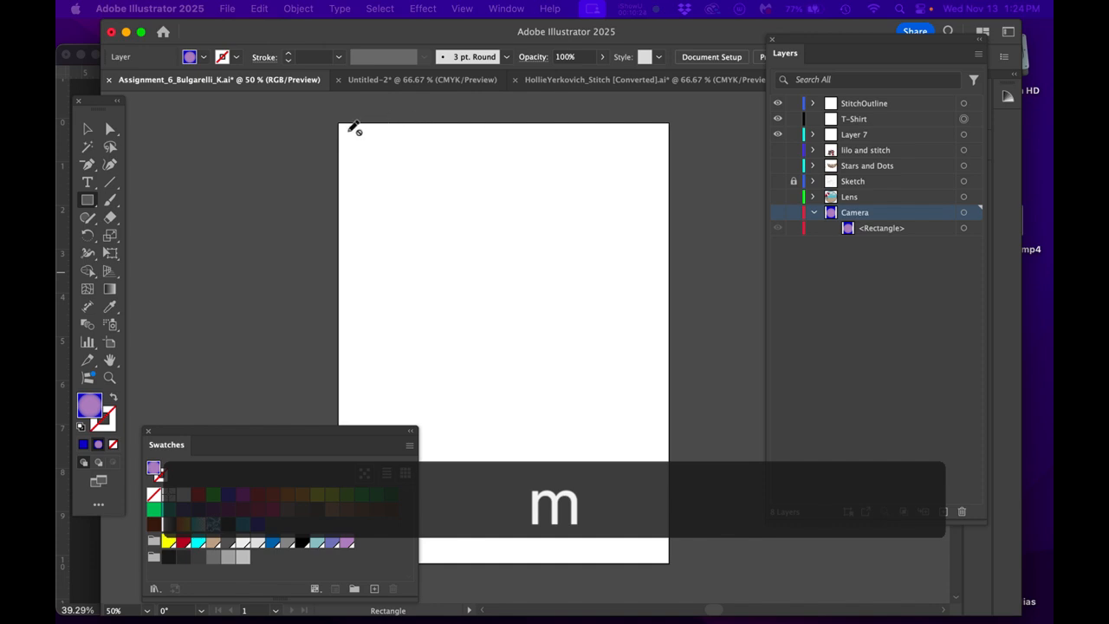
left_click(891, 120)
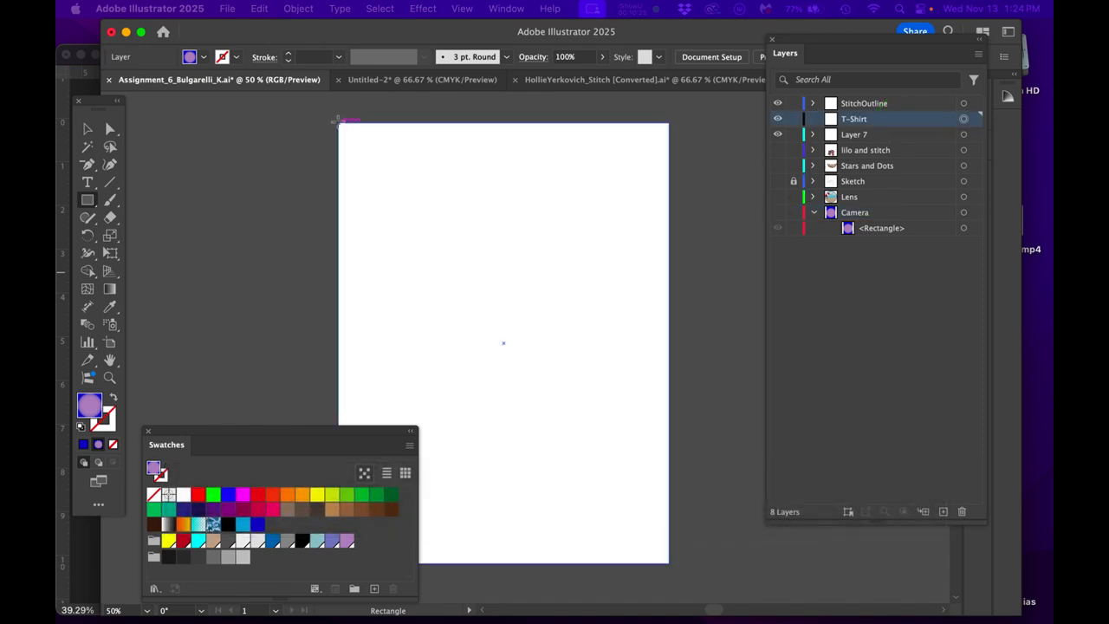
left_click_drag(338, 119, 675, 568)
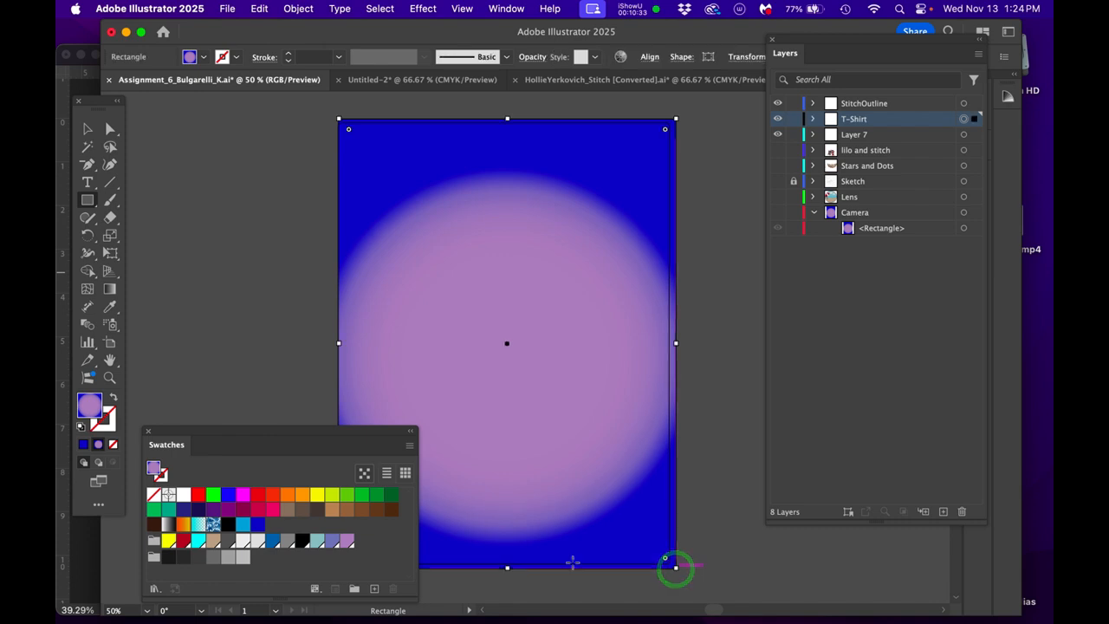
- Fill the T-Shirt rectangle with the saved blue swatch and lock its layer
left_click(255, 524)
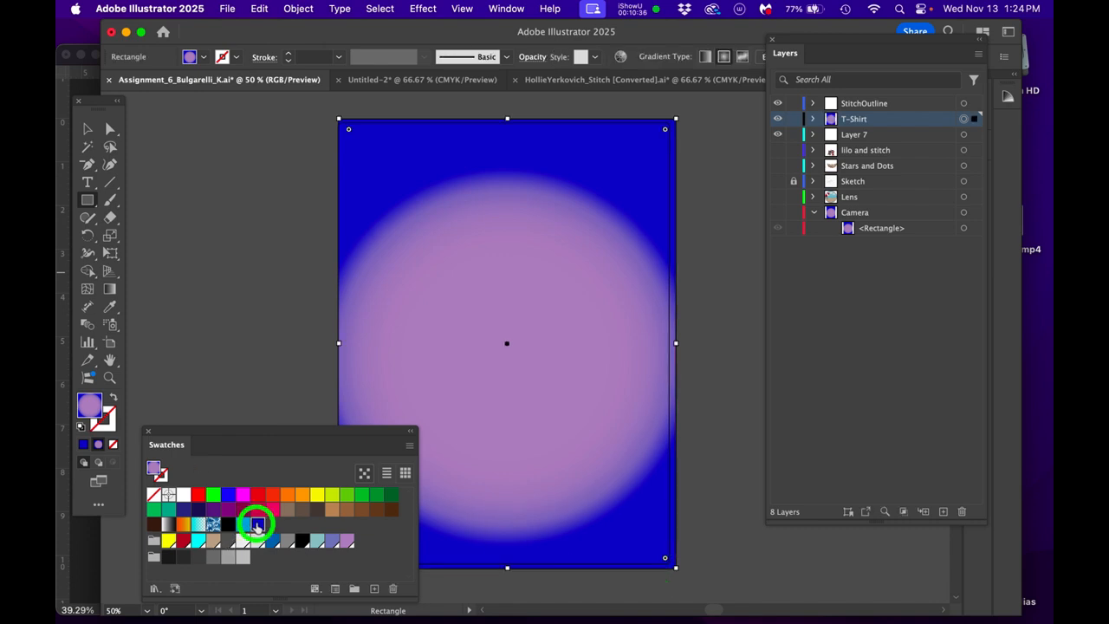
left_click(793, 119)
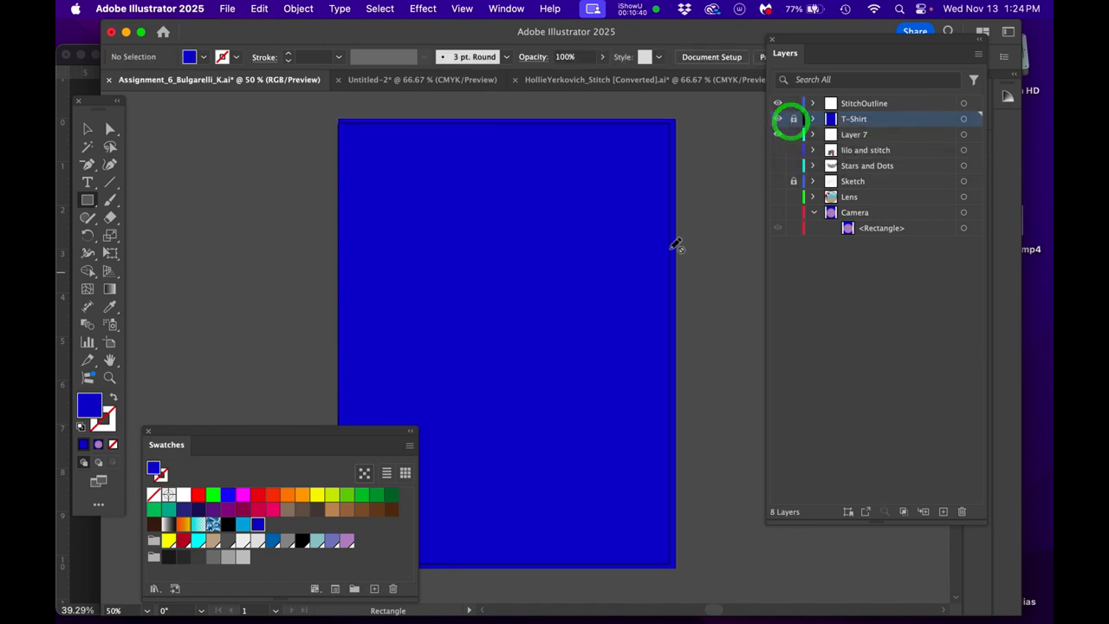
- Shrink the swatches display and move it above the artboard so the artwork is unobstructed
left_click_drag(233, 434, 550, 426)
left_click_drag(442, 421, 275, 123)
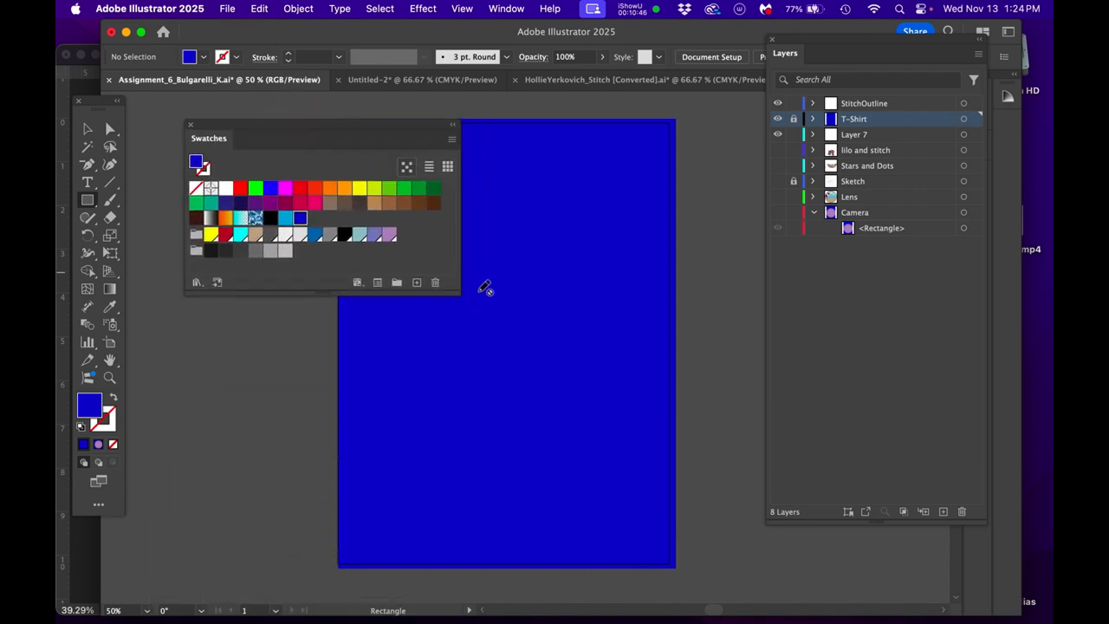
left_click_drag(460, 293, 607, 162)
left_click_drag(526, 132, 594, 7)
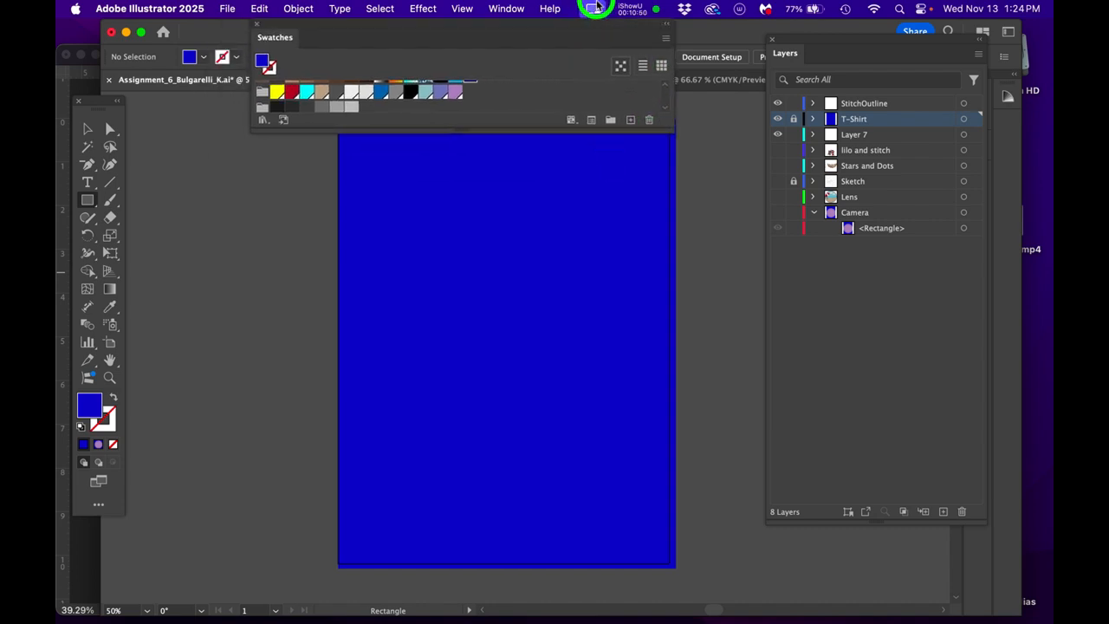
key("space")
left_click_drag(539, 357, 535, 368)
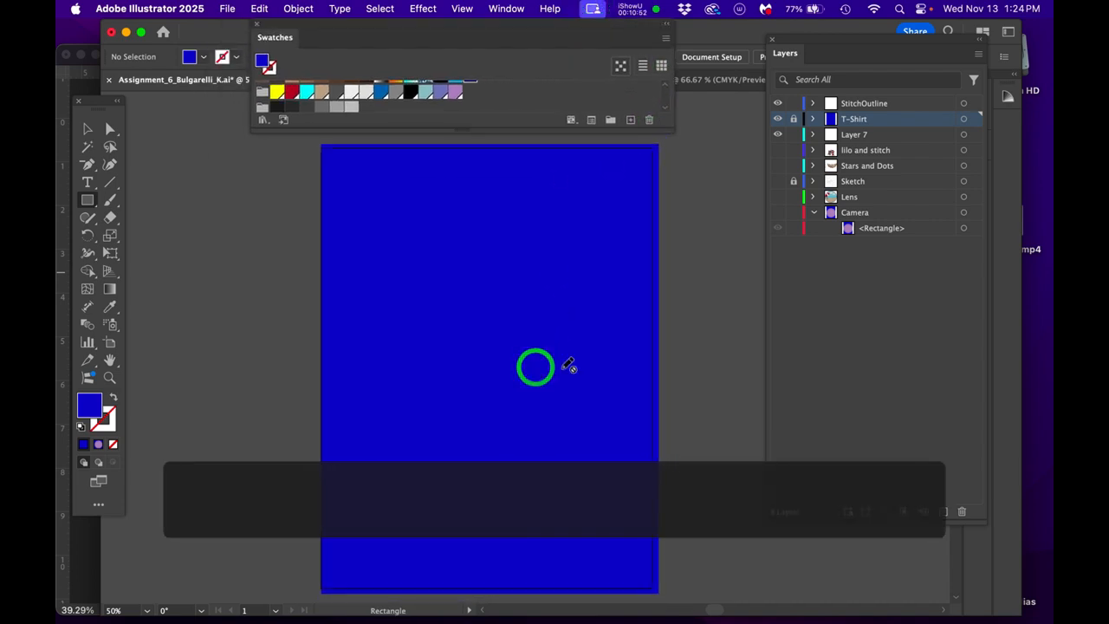
- Fill the Stitch compound path on the StitchOutline layer with white and save the document
left_click(964, 103)
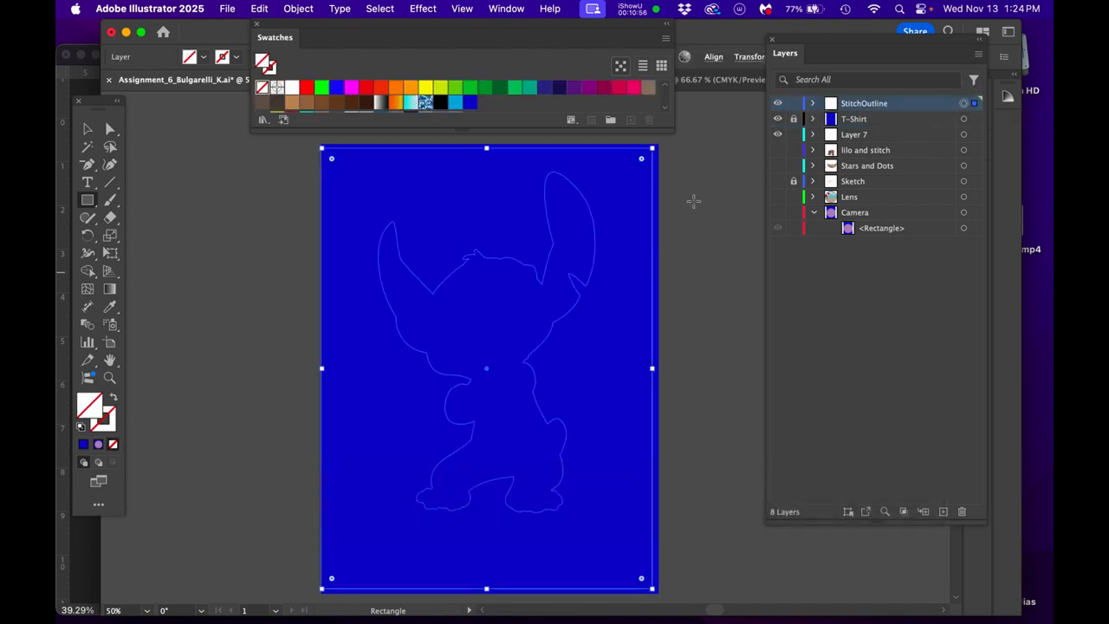
left_click(813, 103)
left_click(963, 134)
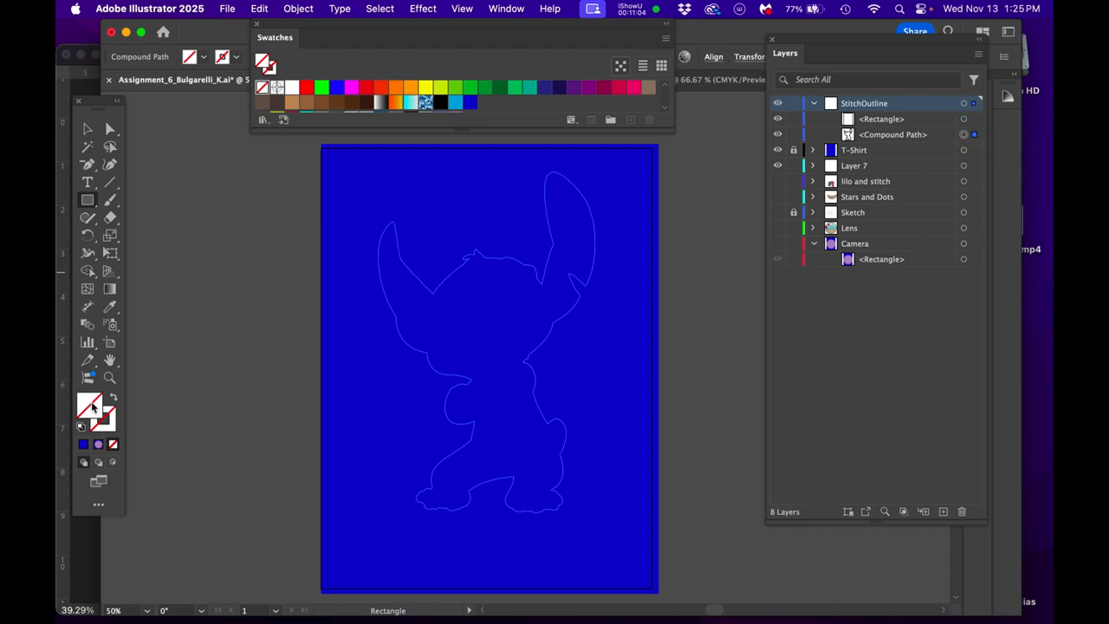
left_click(92, 405)
double_click(92, 404)
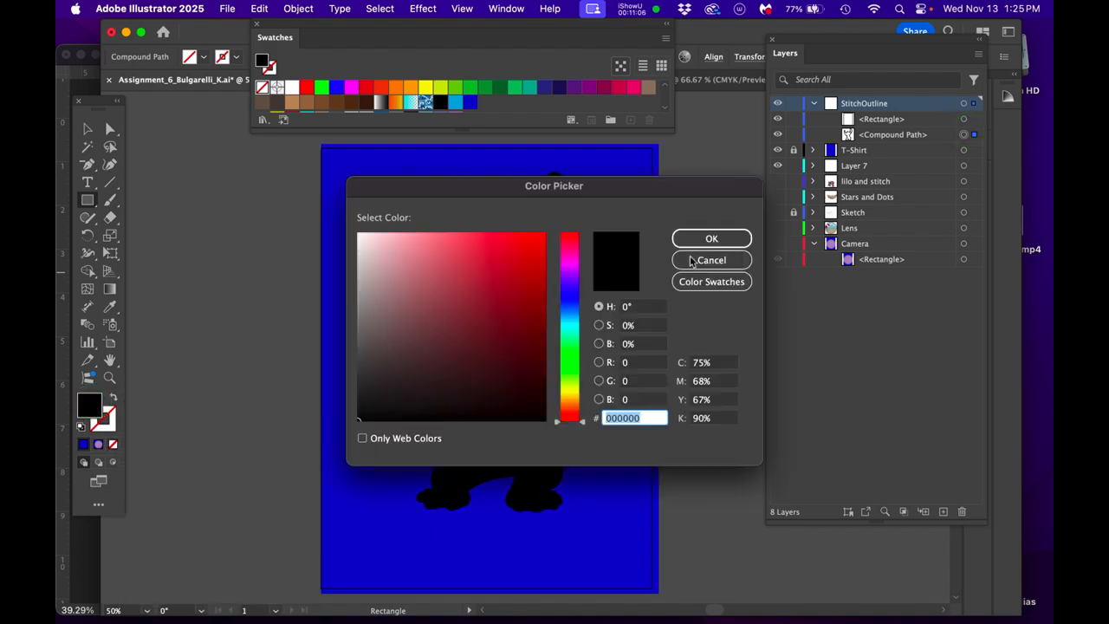
left_click_drag(462, 299, 329, 228)
left_click(734, 244)
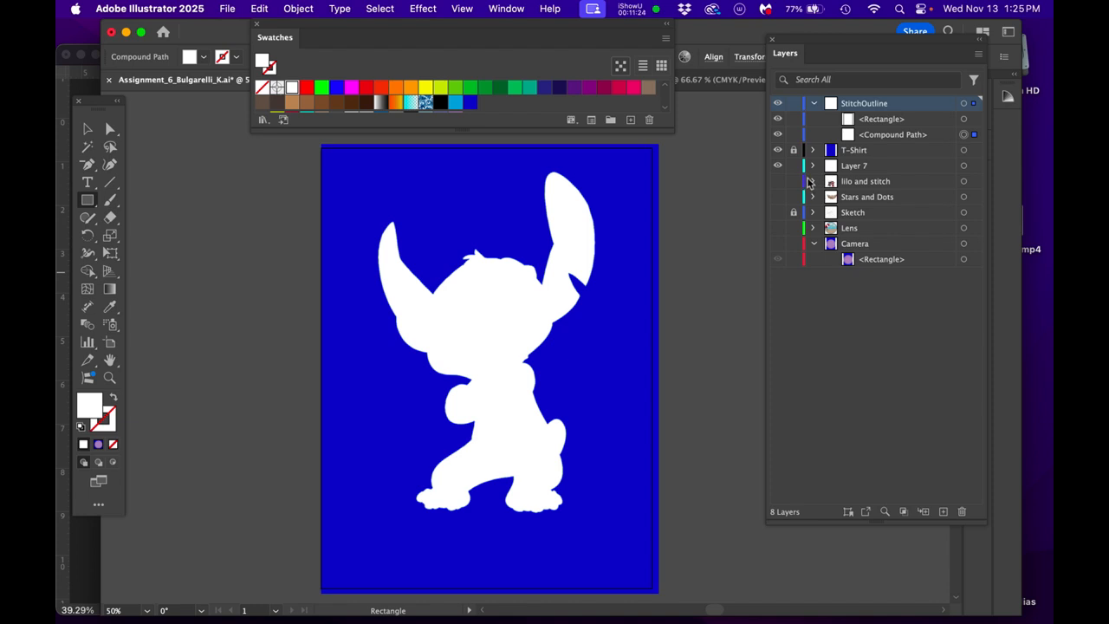
key("super+s")
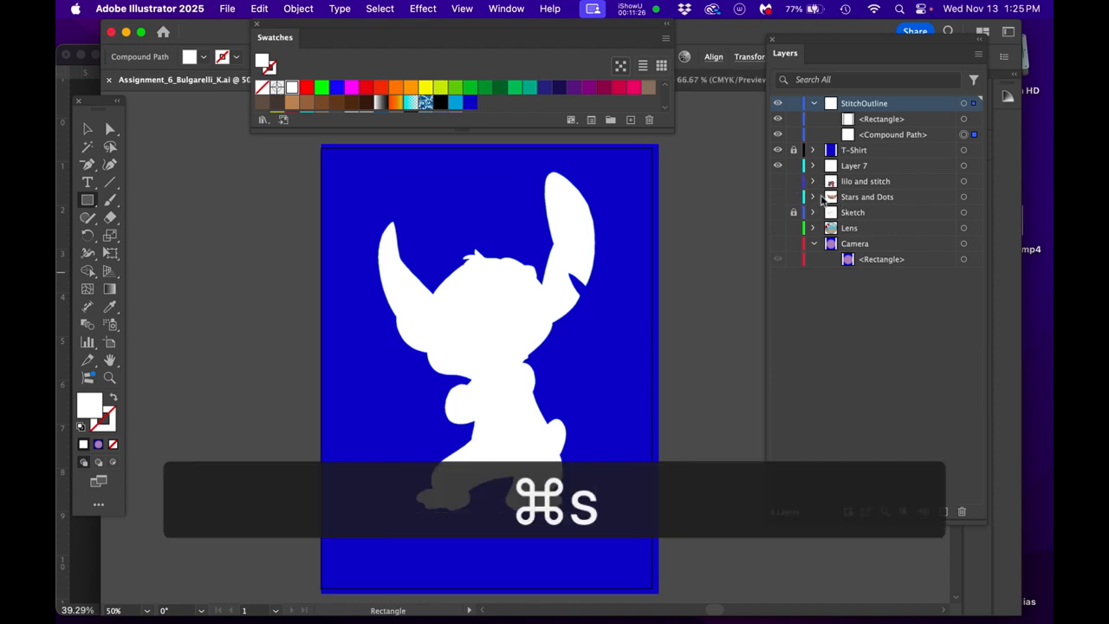
- Hide the StitchOutline and T-Shirt layers, show the Lens layer and select all its artwork
left_click(777, 103)
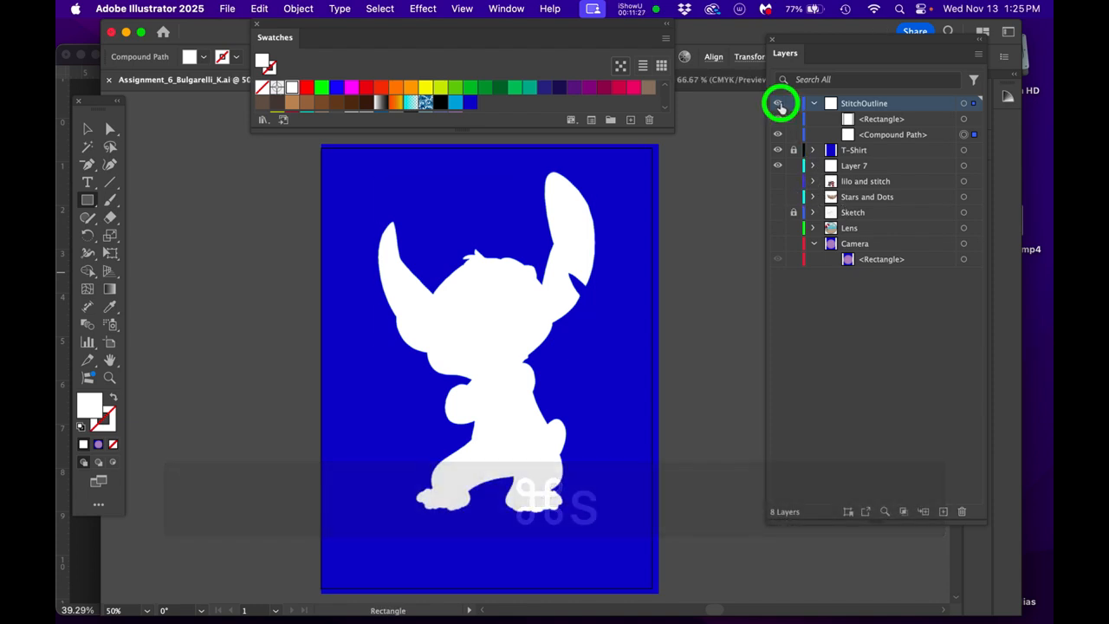
left_click(777, 150)
left_click(777, 229)
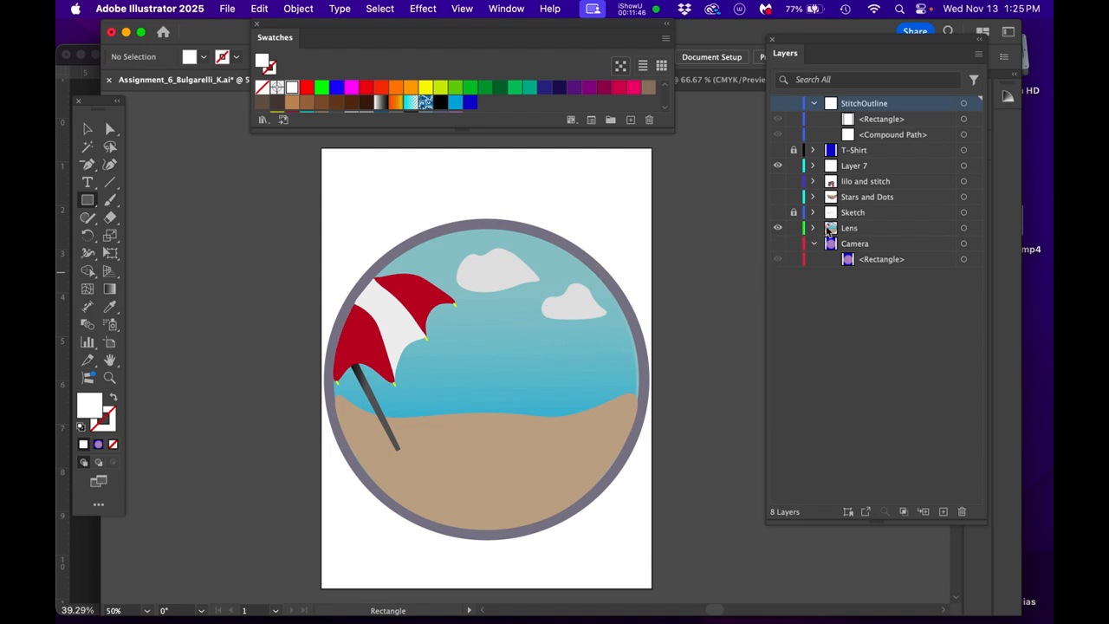
left_click(964, 228)
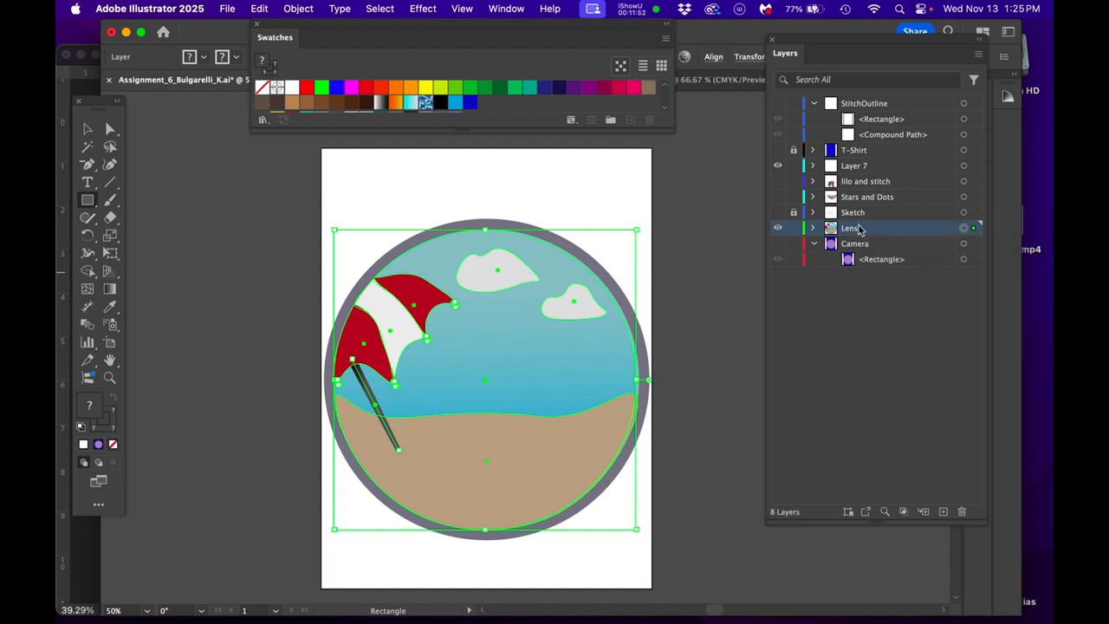
- Try to move the Lens layer up between the StitchOutline and T-Shirt layers
left_click_drag(873, 232, 873, 142)
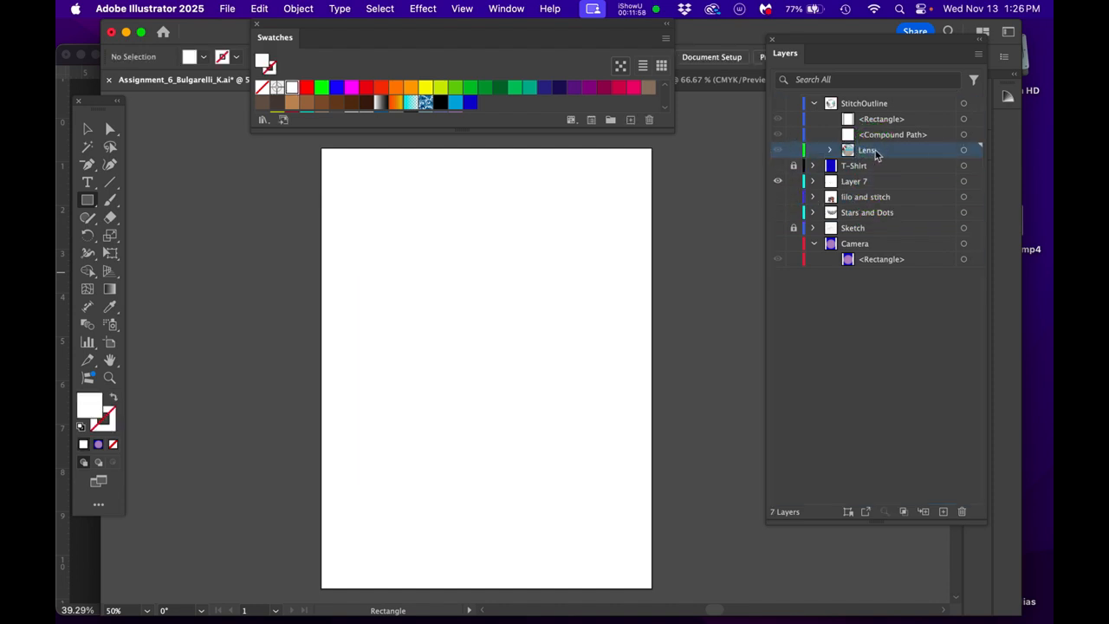
key("cmd+z")
- Collapse the StitchOutline layer's contents and show the StitchOutline and T-Shirt layers again
left_click(816, 104)
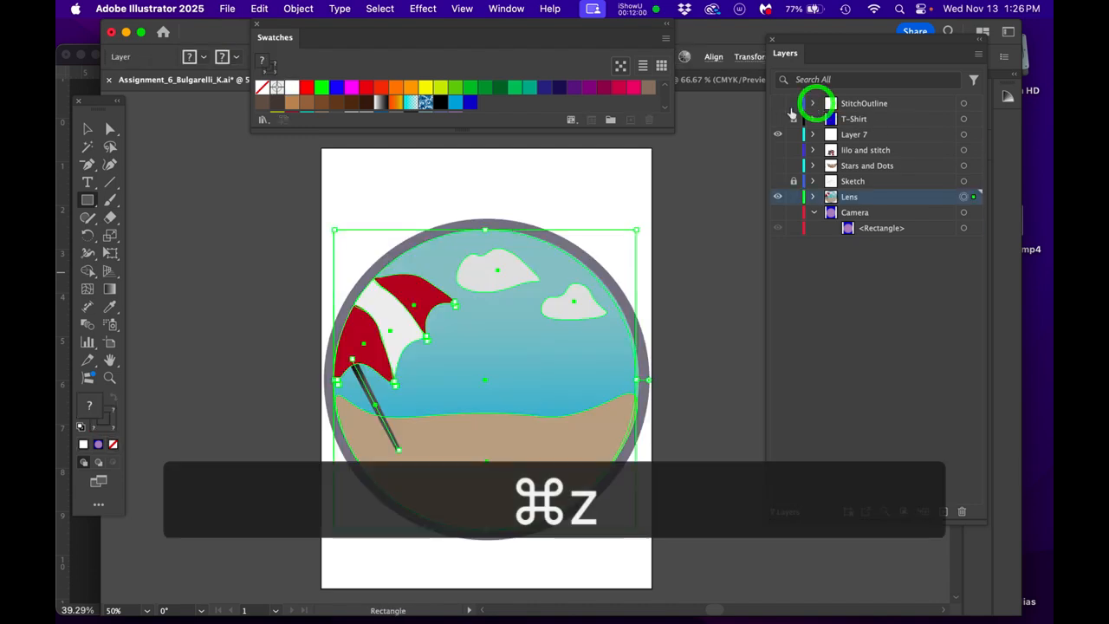
left_click(778, 103)
left_click(778, 119)
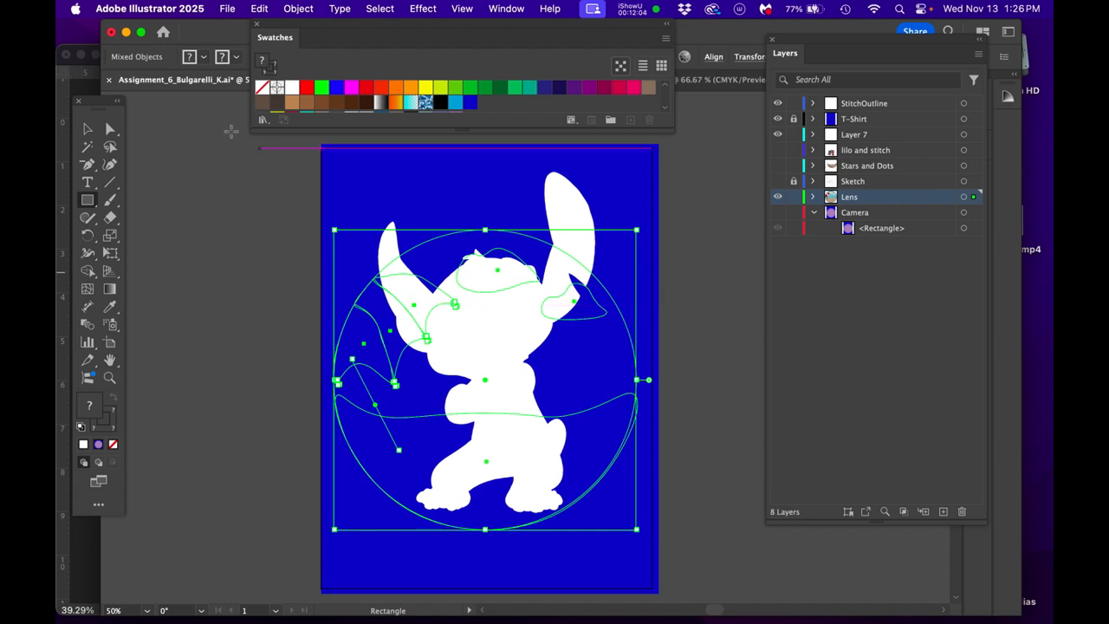
- Move the Lens layer up between the StitchOutline and T-Shirt layers and hide it
left_click(110, 129)
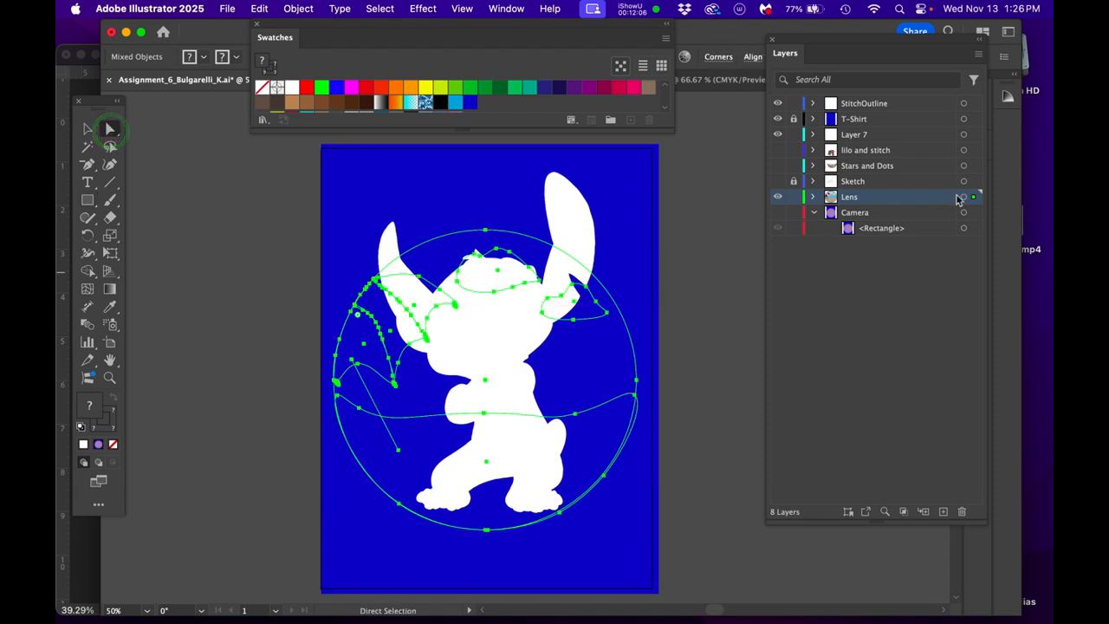
left_click_drag(941, 203, 905, 111)
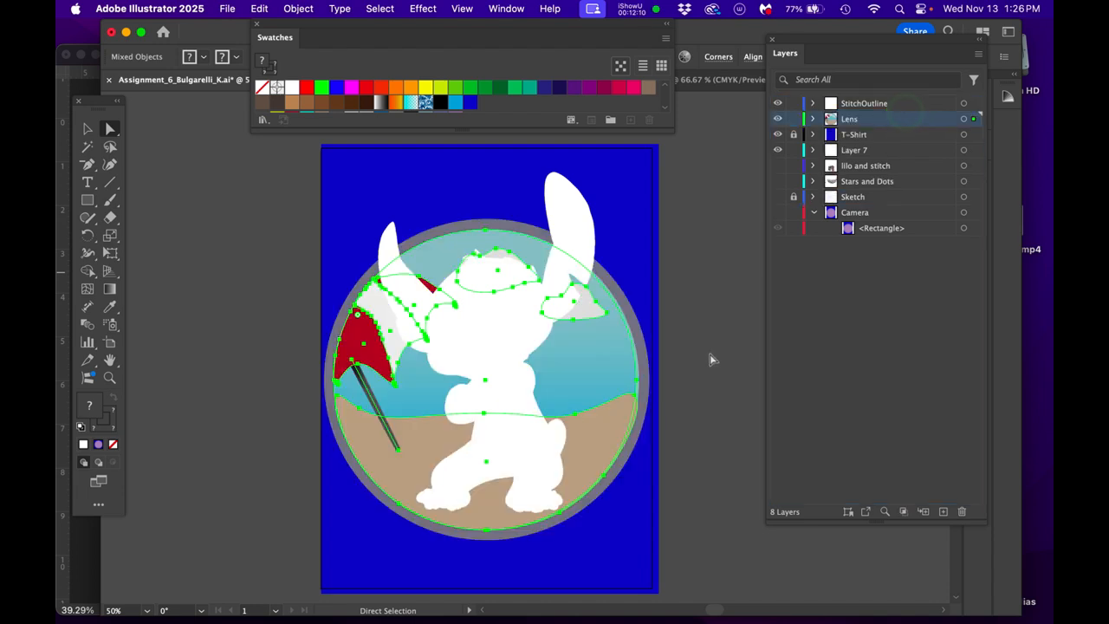
left_click(776, 118)
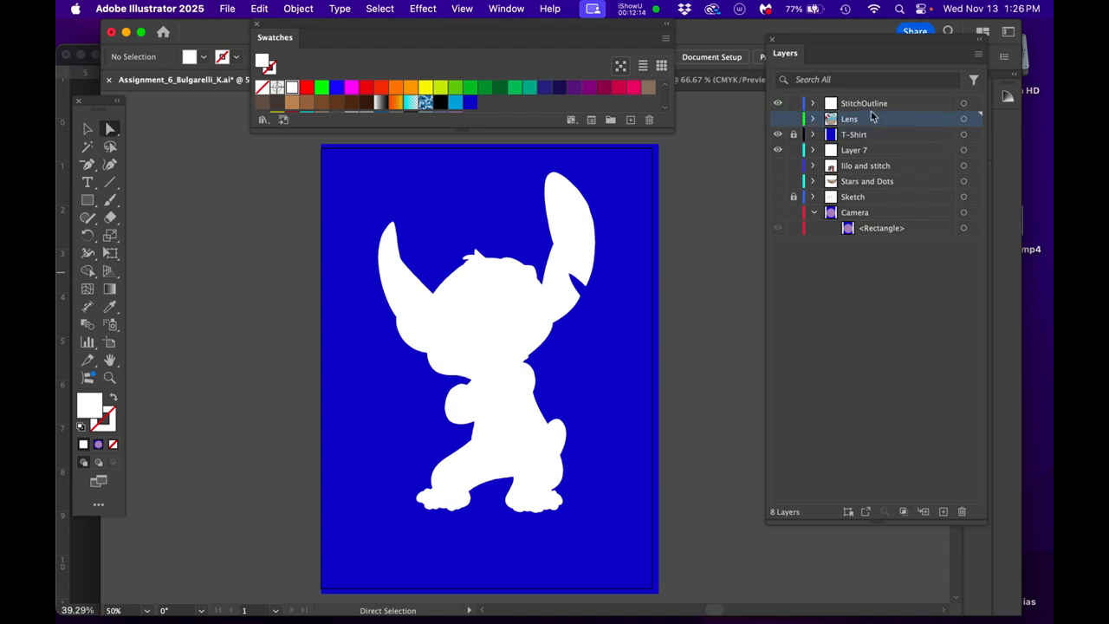
- Select the StitchOutline artwork, expand the layer and delete its rectangle, keeping the compound path
left_click(963, 104)
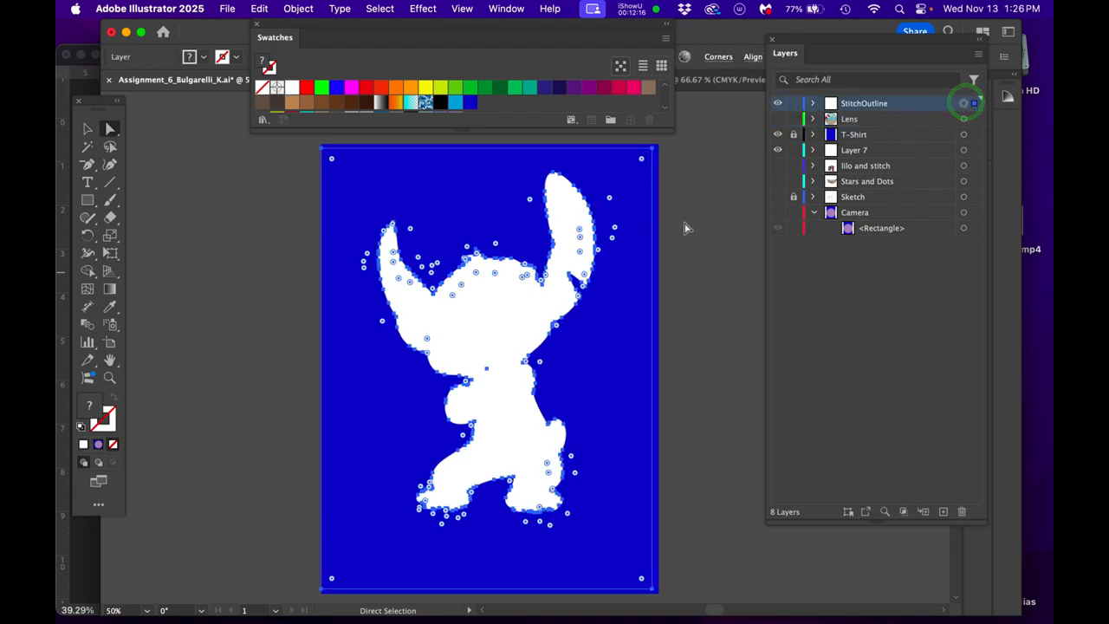
left_click(812, 104)
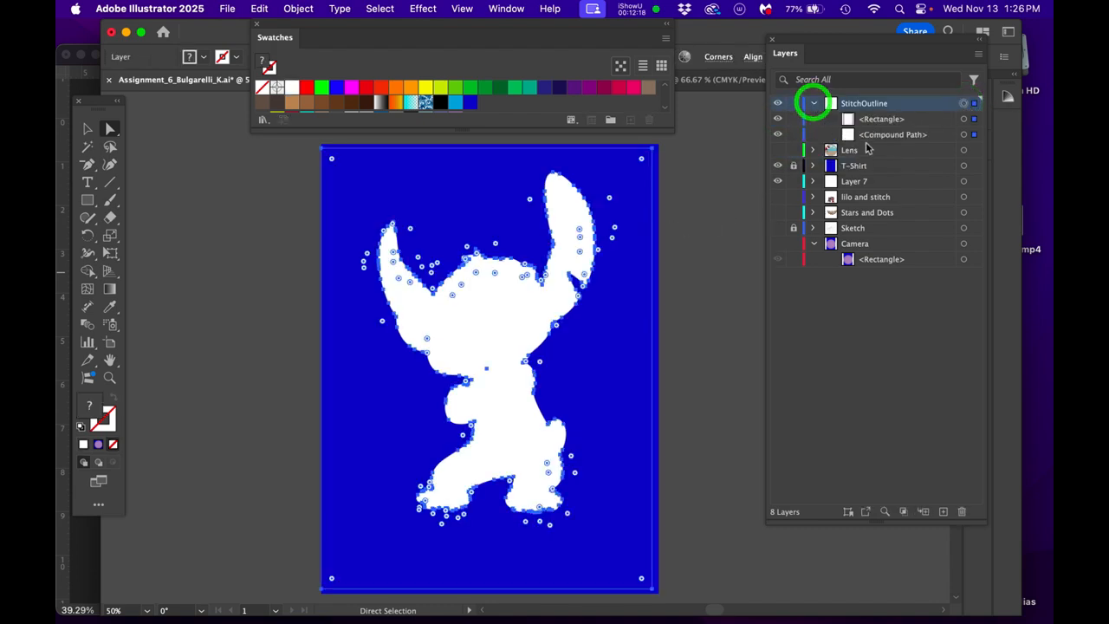
left_click(905, 121)
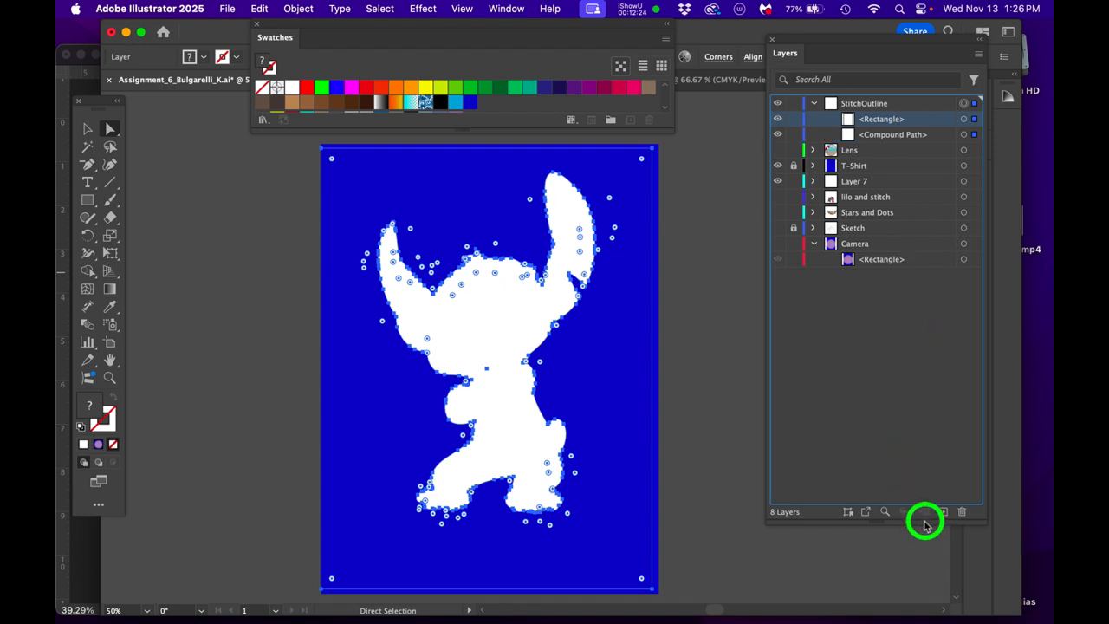
left_click(974, 511)
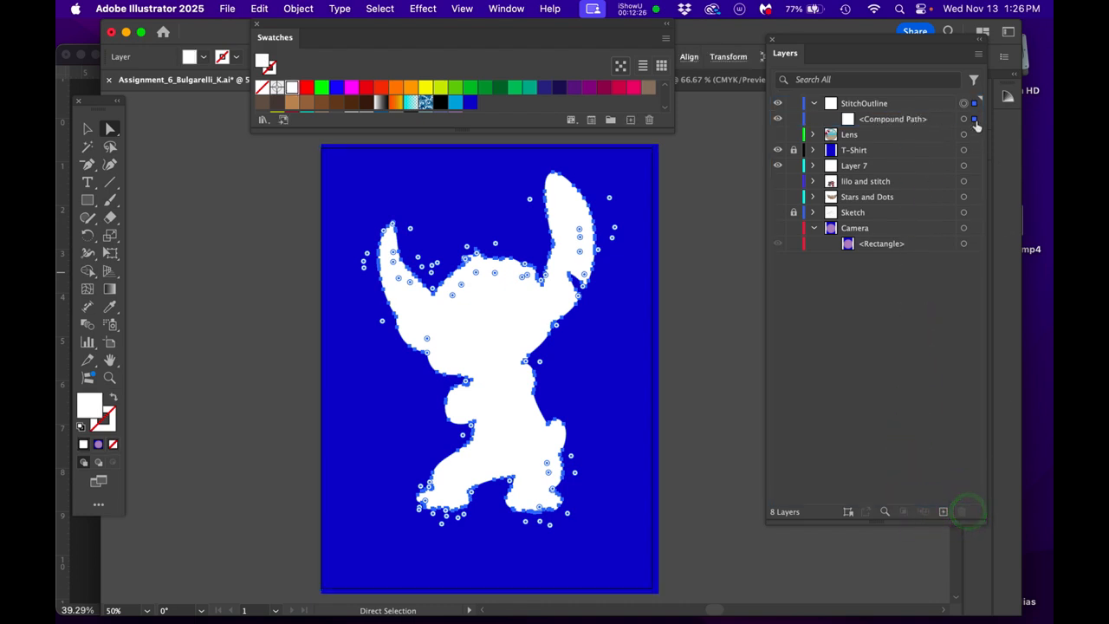
- Show the Lens layer and scale and reposition the Stitch compound path with Free Transform until it extends above and below the lens circle
left_click(965, 121)
left_click(962, 120)
key("e")
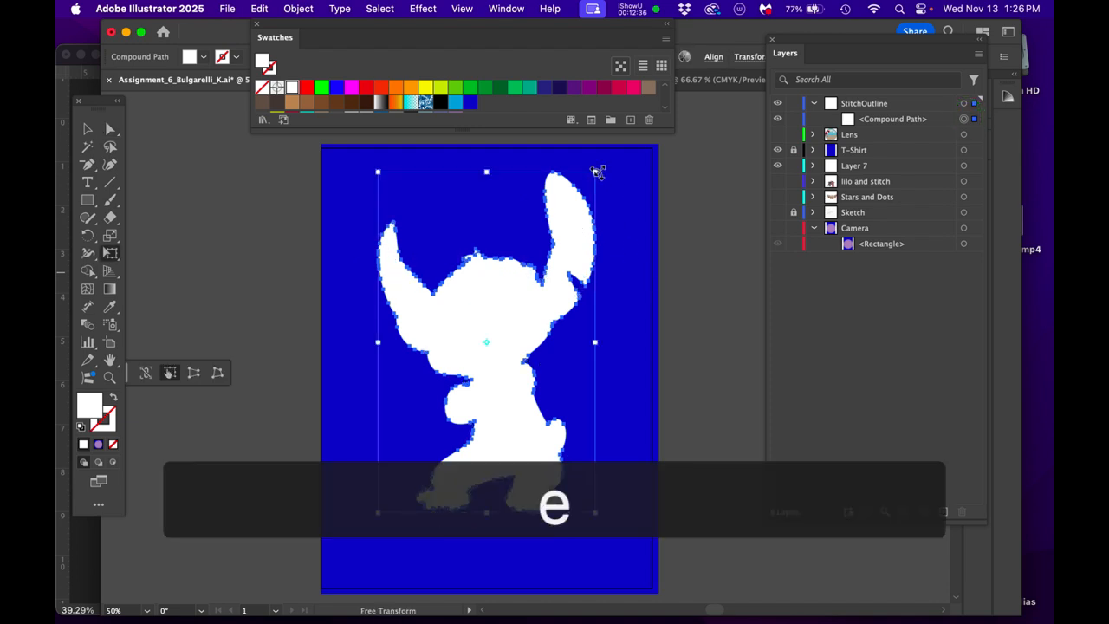
left_click(777, 134)
left_click_drag(594, 171, 582, 200)
left_click_drag(495, 322, 500, 351)
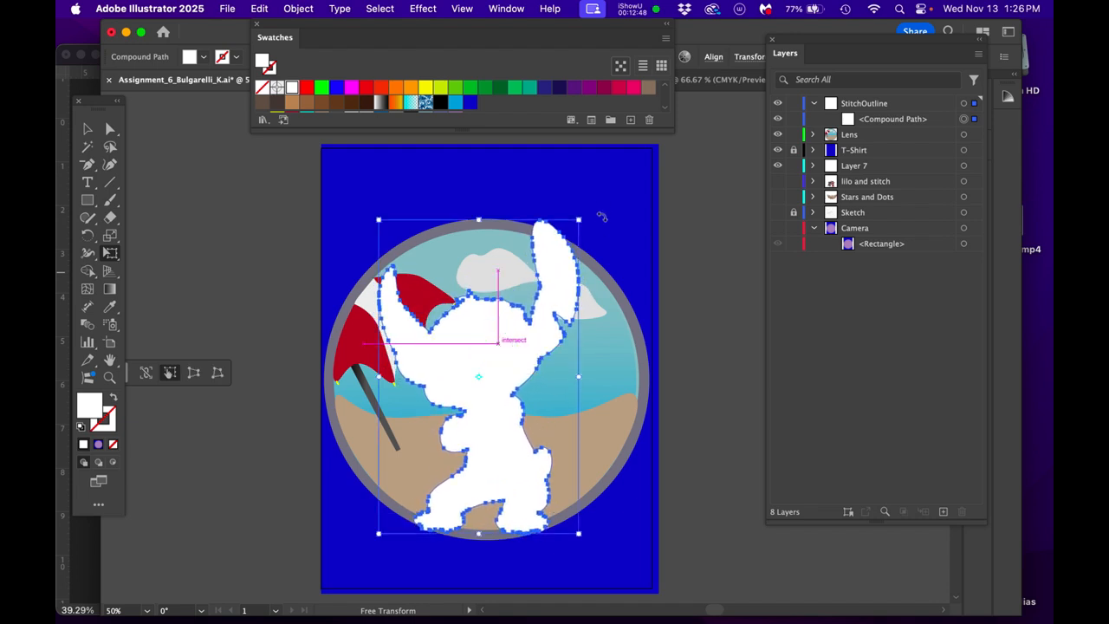
left_click_drag(578, 218, 572, 230)
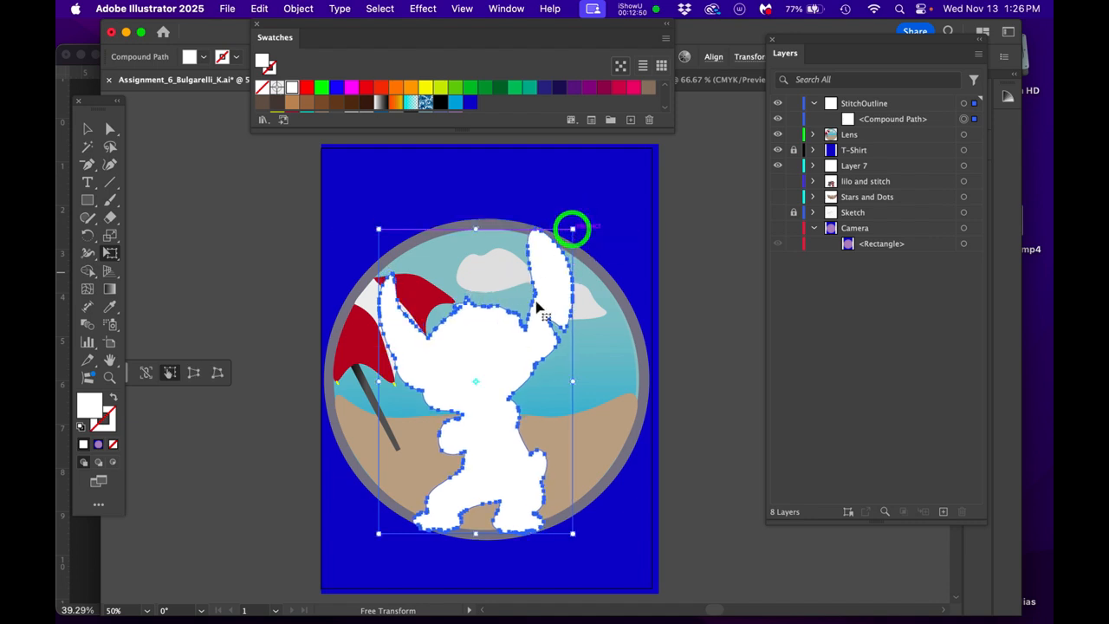
left_click_drag(512, 351, 520, 347)
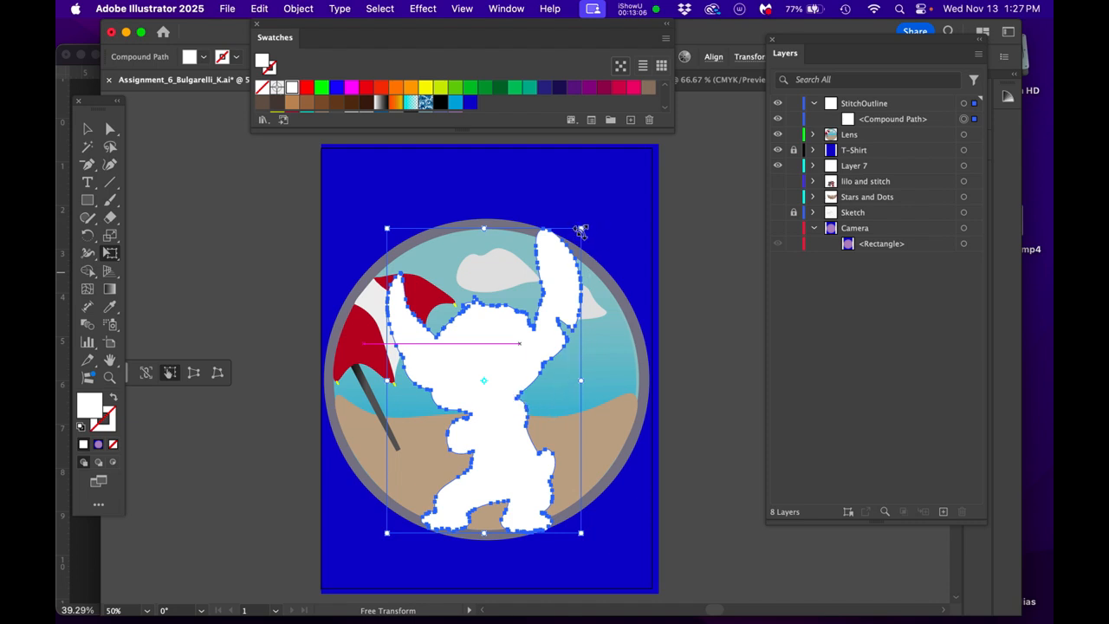
left_click_drag(583, 228, 635, 198)
left_click_drag(477, 329, 486, 312)
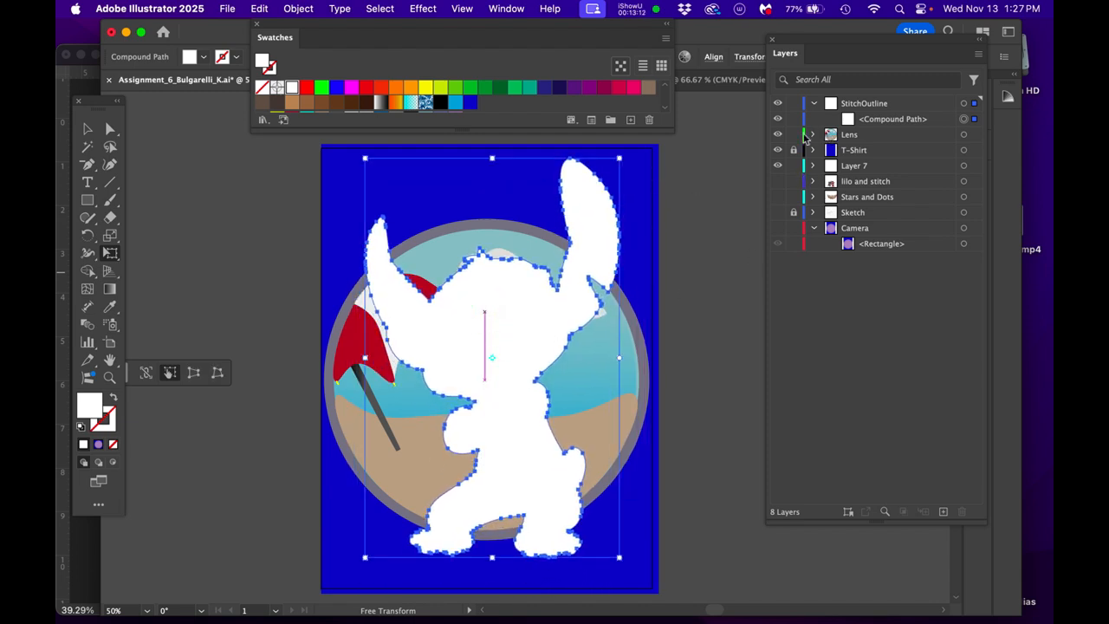
- Select the Lens layer's unlocked artwork, shrink it and move it behind Stitch's head and chest
left_click(963, 134)
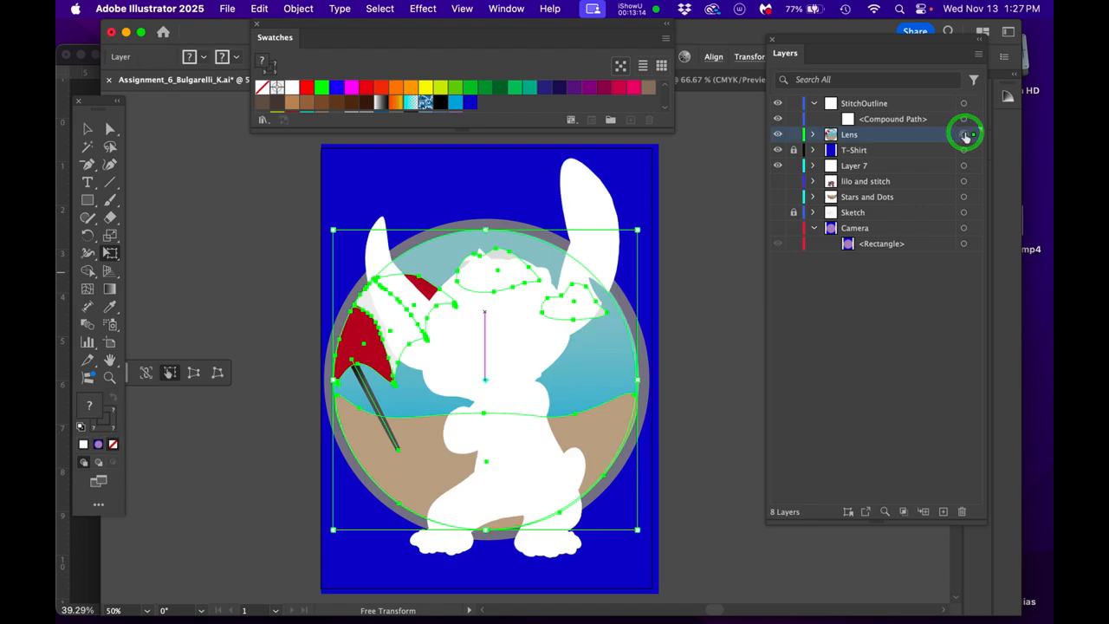
left_click(963, 134)
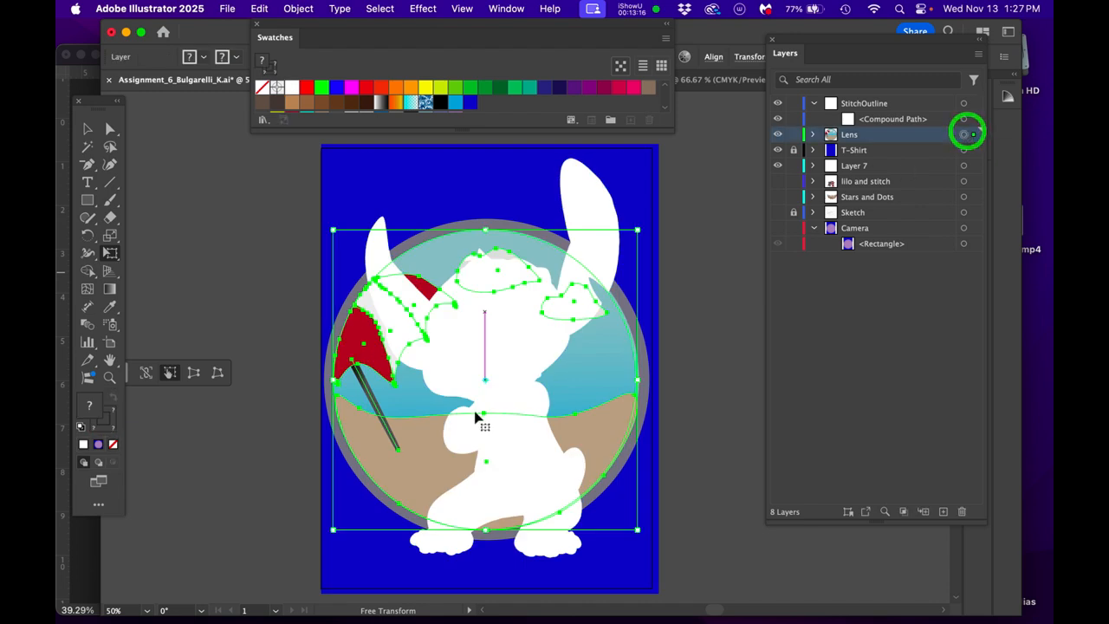
left_click_drag(637, 230, 584, 286)
left_click_drag(495, 366, 502, 319)
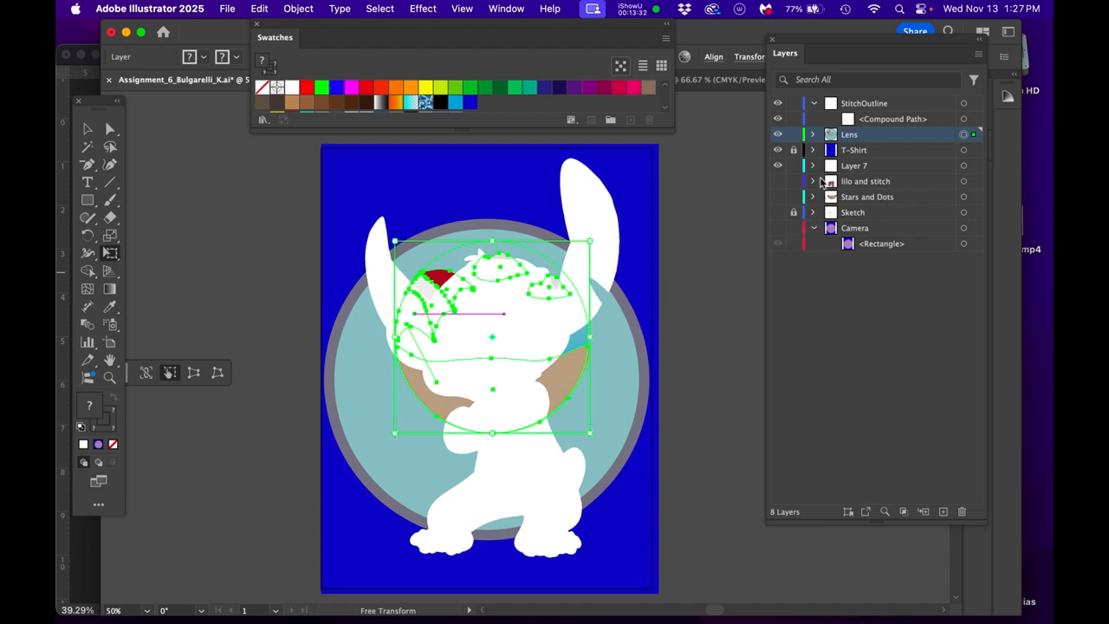
- Collapse the Umbrella group and the Lens layer, and duplicate the Stitch compound path within the StitchOutline layer
left_click(812, 135)
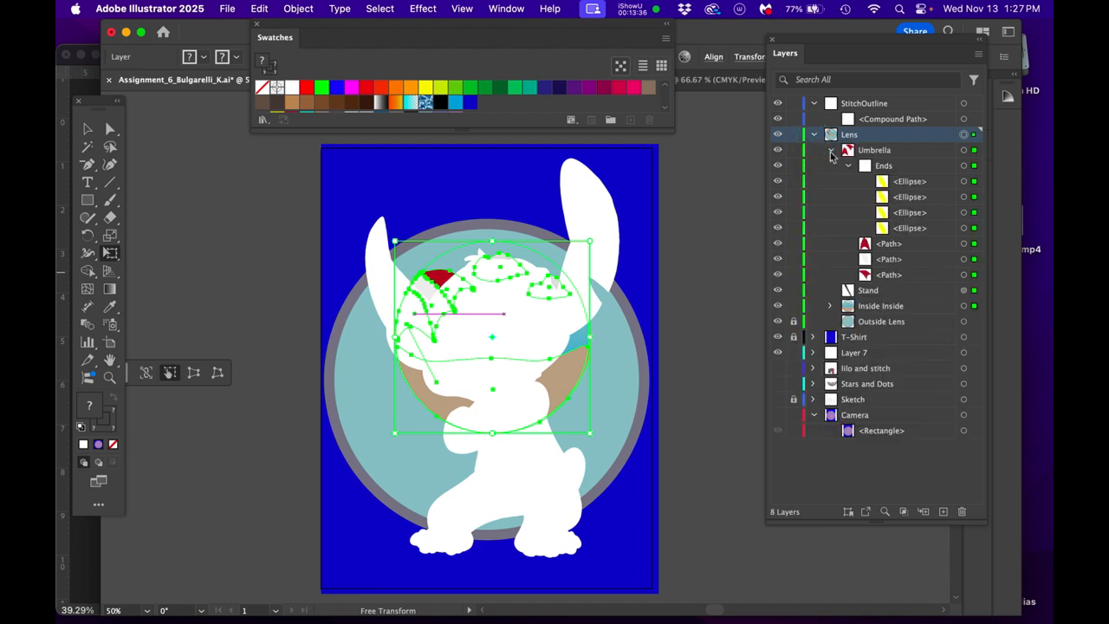
left_click(830, 152)
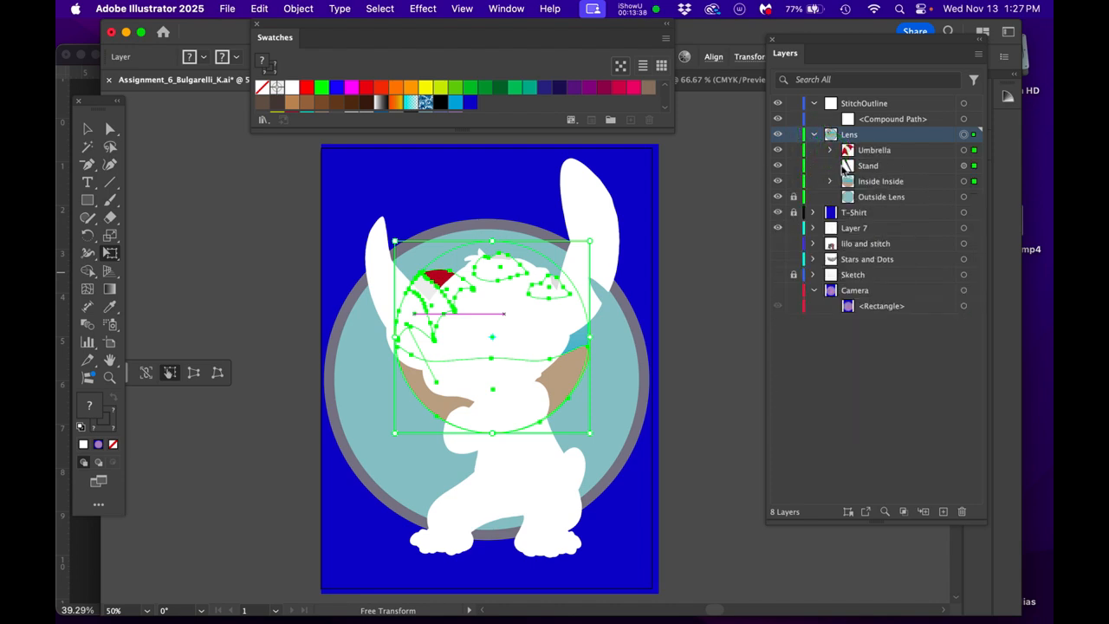
left_click(813, 136)
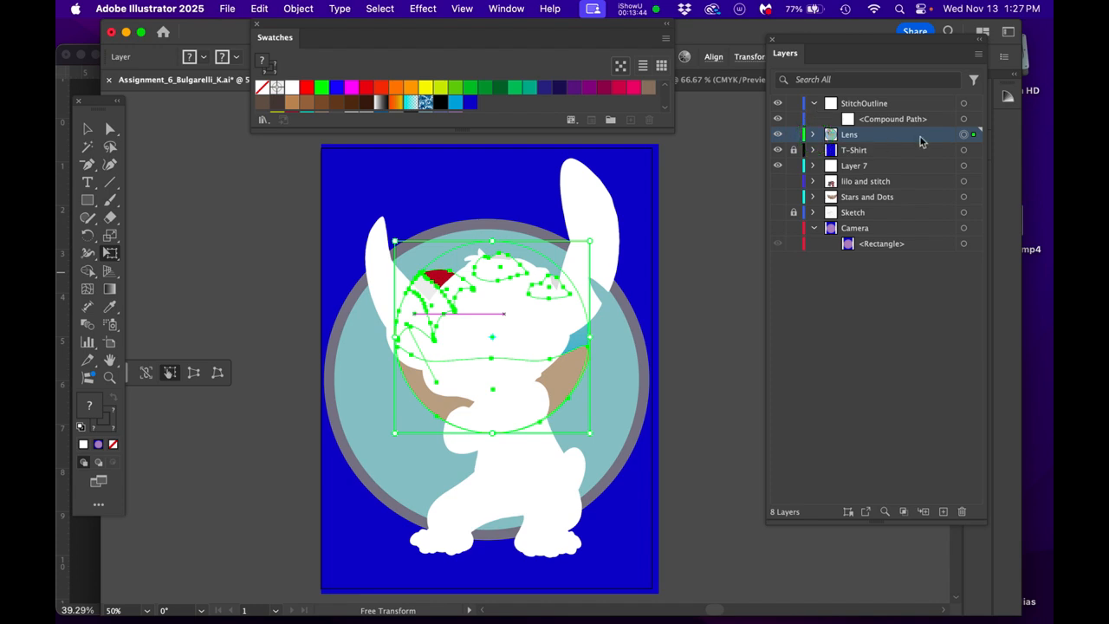
left_click(962, 120)
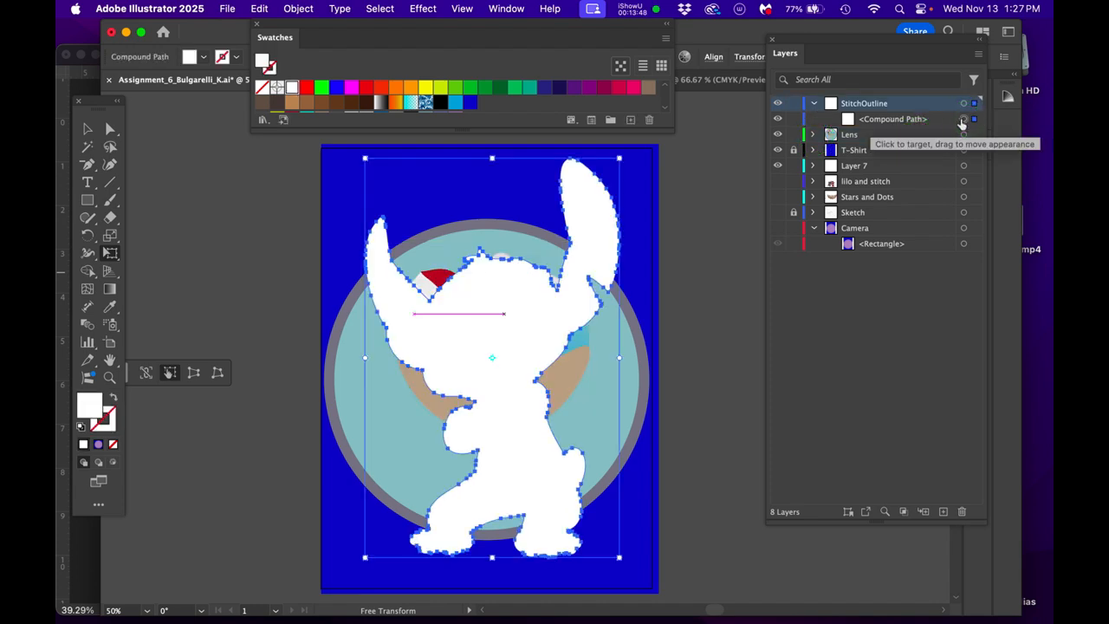
left_click_drag(928, 120, 943, 513)
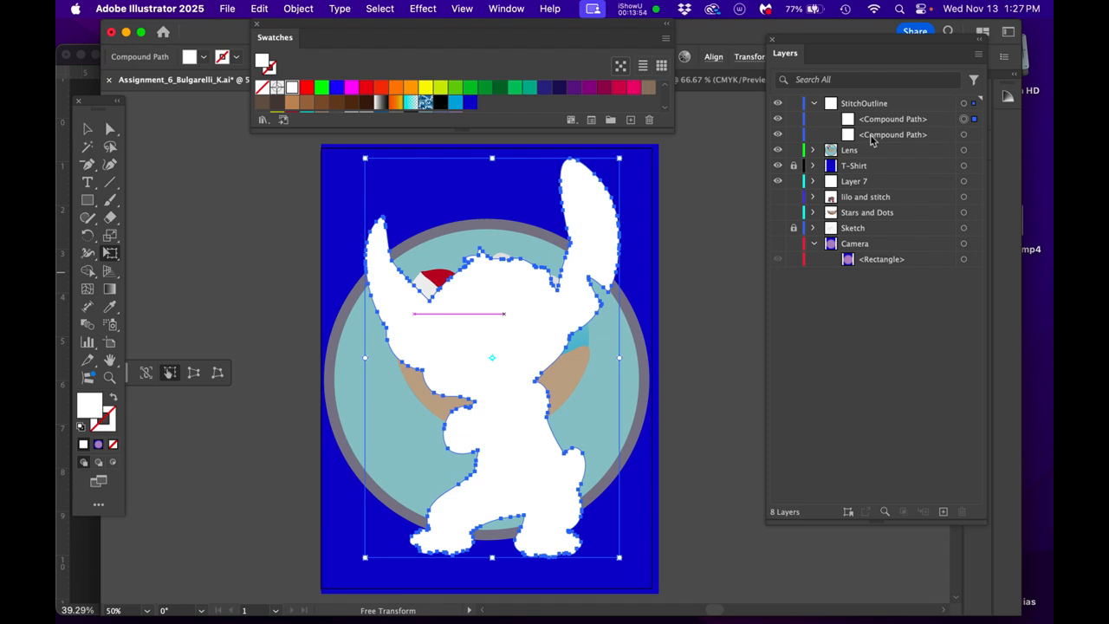
- Expand the Lens layer, then unlock and hide its Outside Lens object
left_click(813, 150)
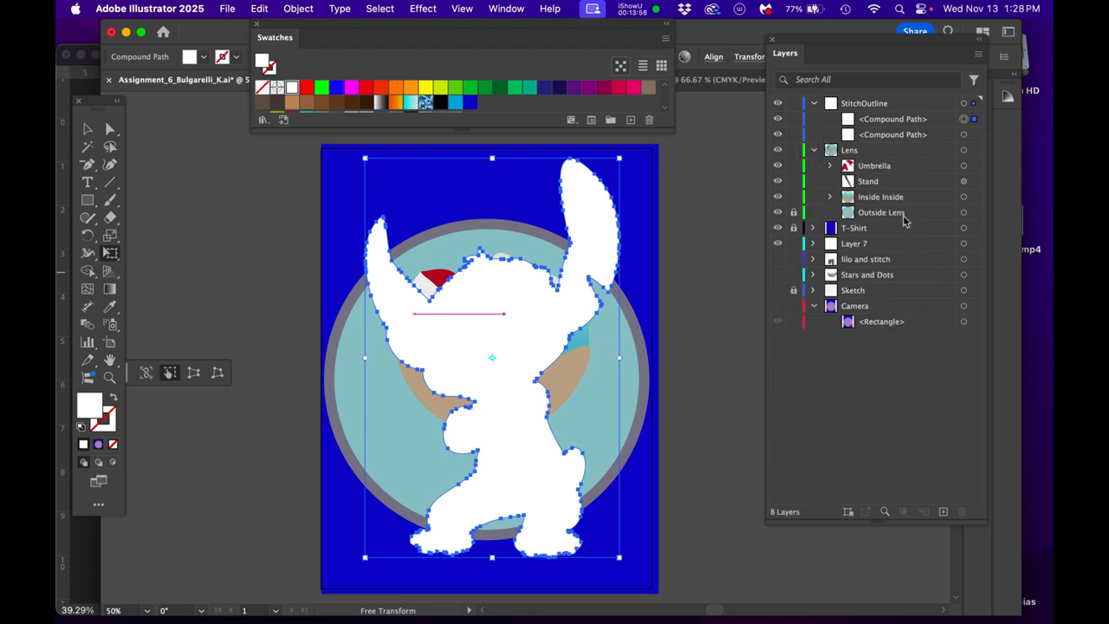
left_click(793, 213)
left_click(778, 214)
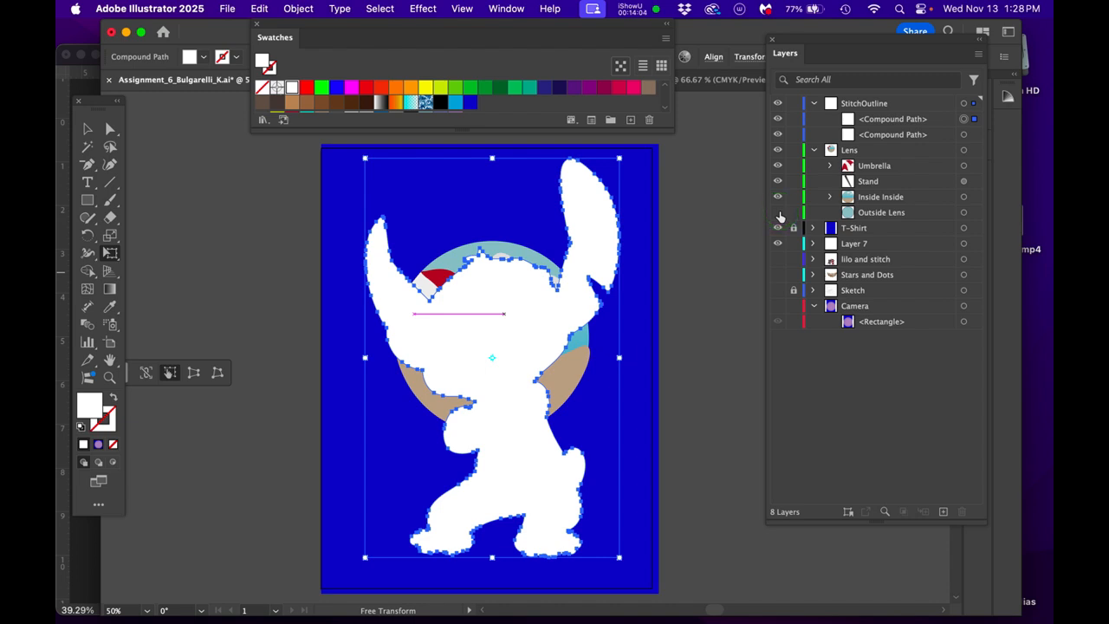
- Group the Umbrella, Stand and Inside Inside artwork within the Lens layer
left_click(965, 166)
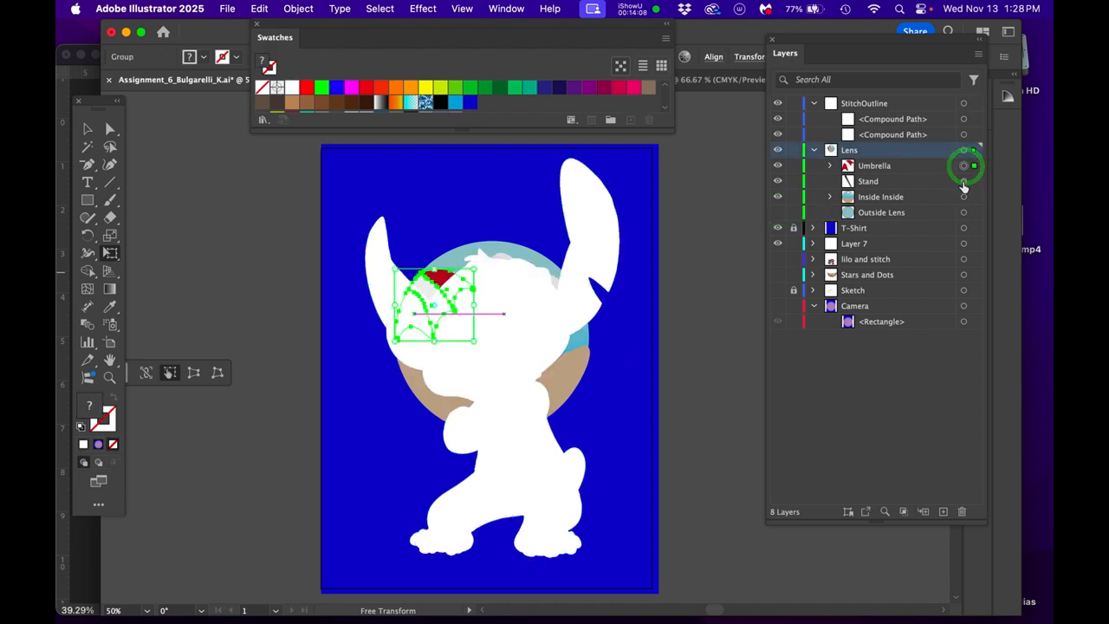
left_click(963, 181, "shift")
left_click(963, 196, "shift")
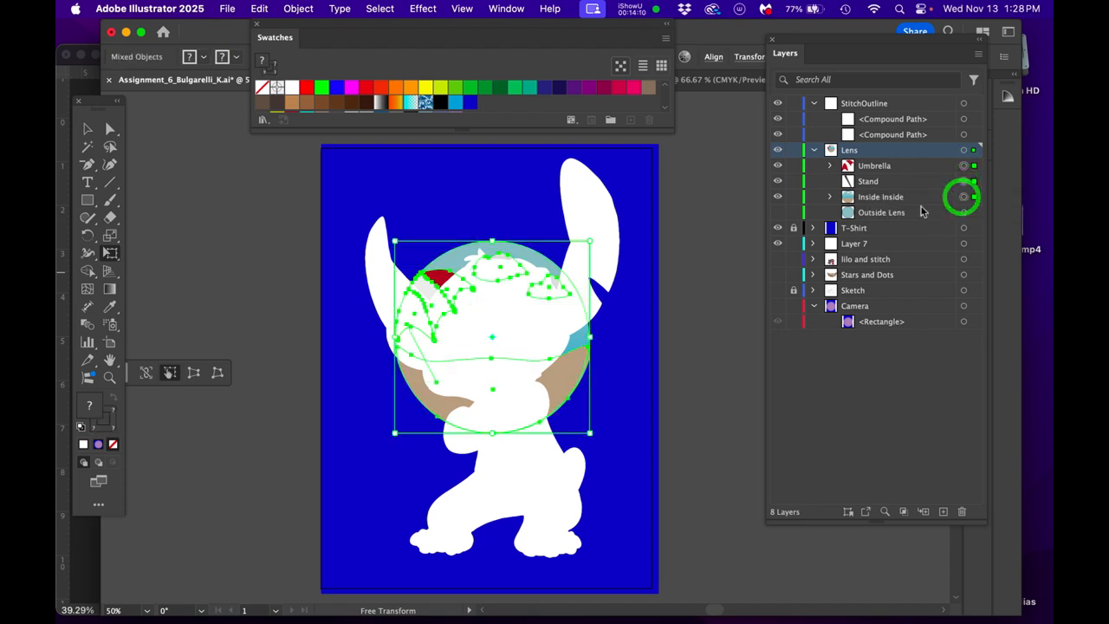
key("super+g")
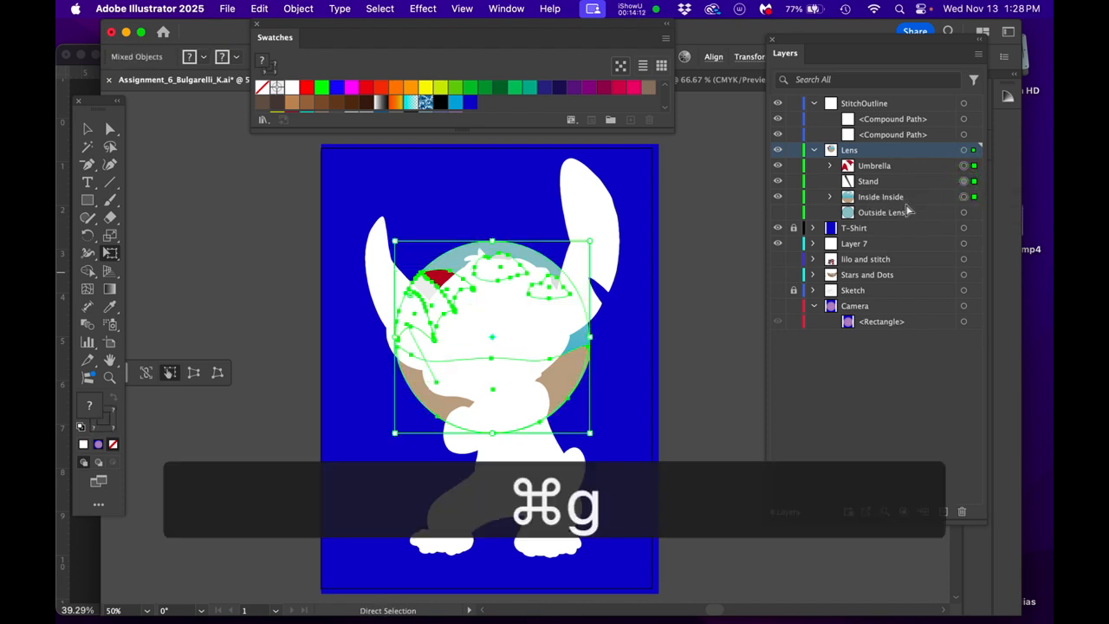
- Move the lower Stitch compound path into the Lens layer above the grouped artwork and hide the StitchOutline layer
left_click_drag(899, 139, 878, 169)
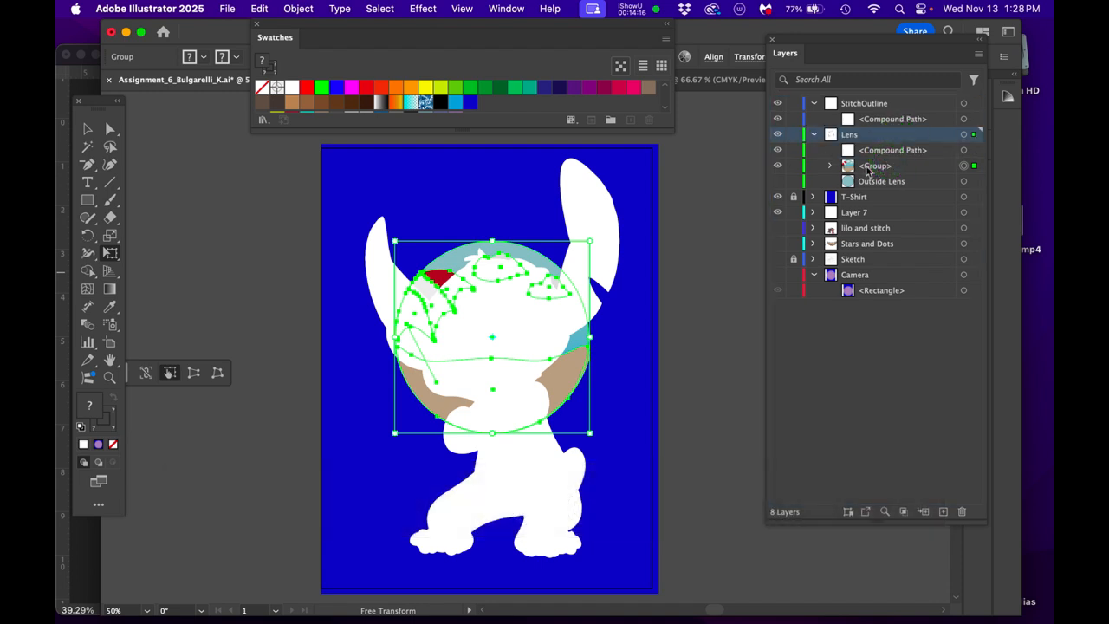
left_click(779, 104)
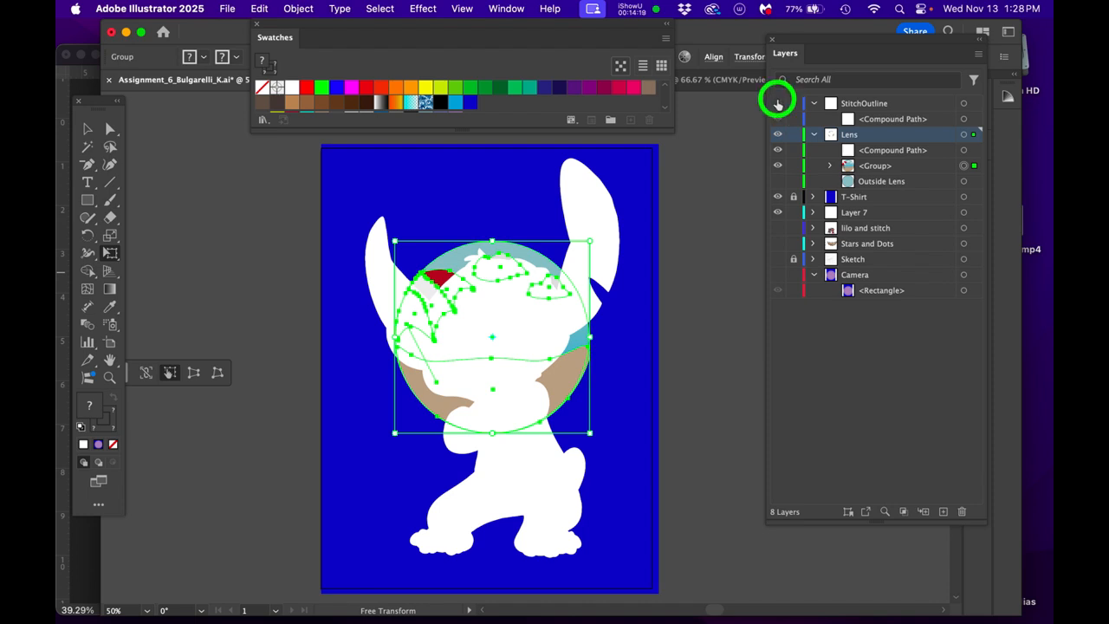
- Make a clipping mask from the Lens layer's Stitch compound path and the grouped beach artwork
left_click(963, 150)
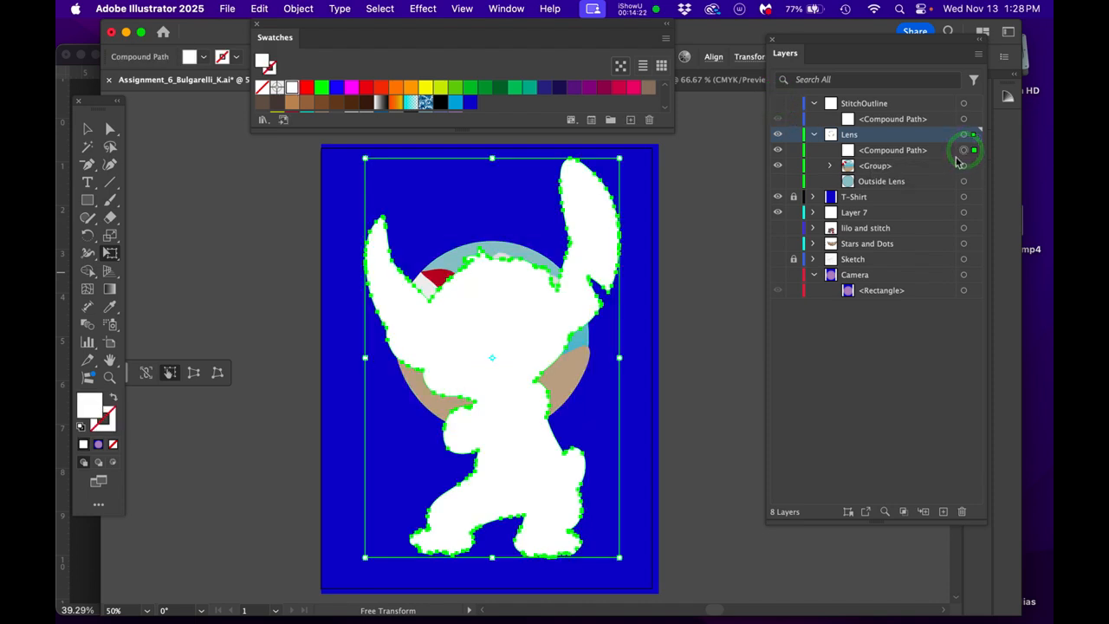
left_click(963, 166, "shift")
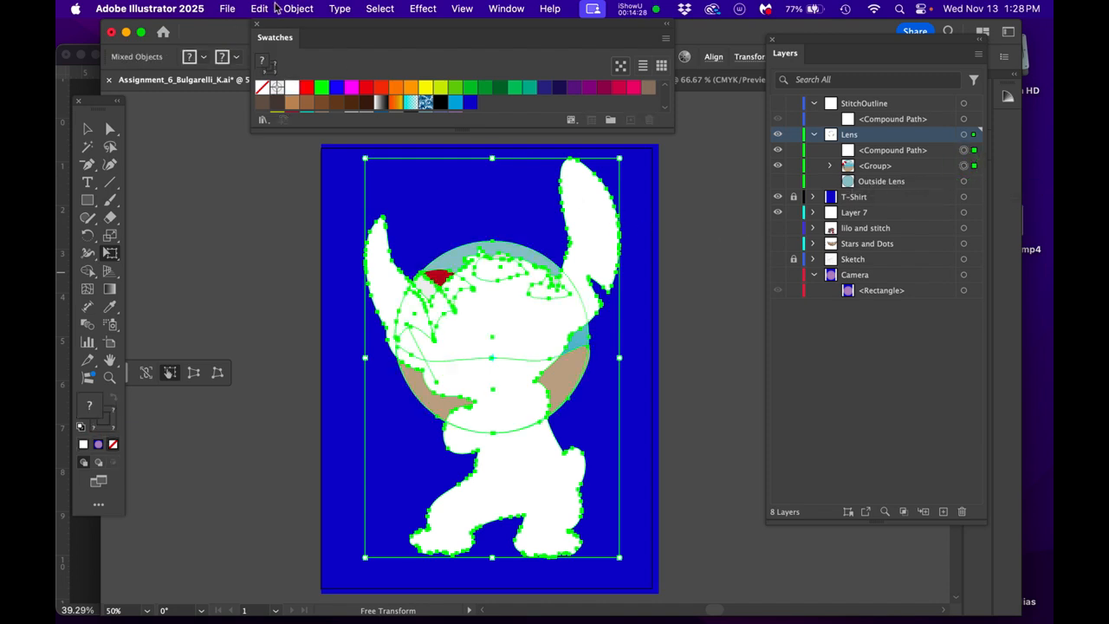
left_click(296, 10)
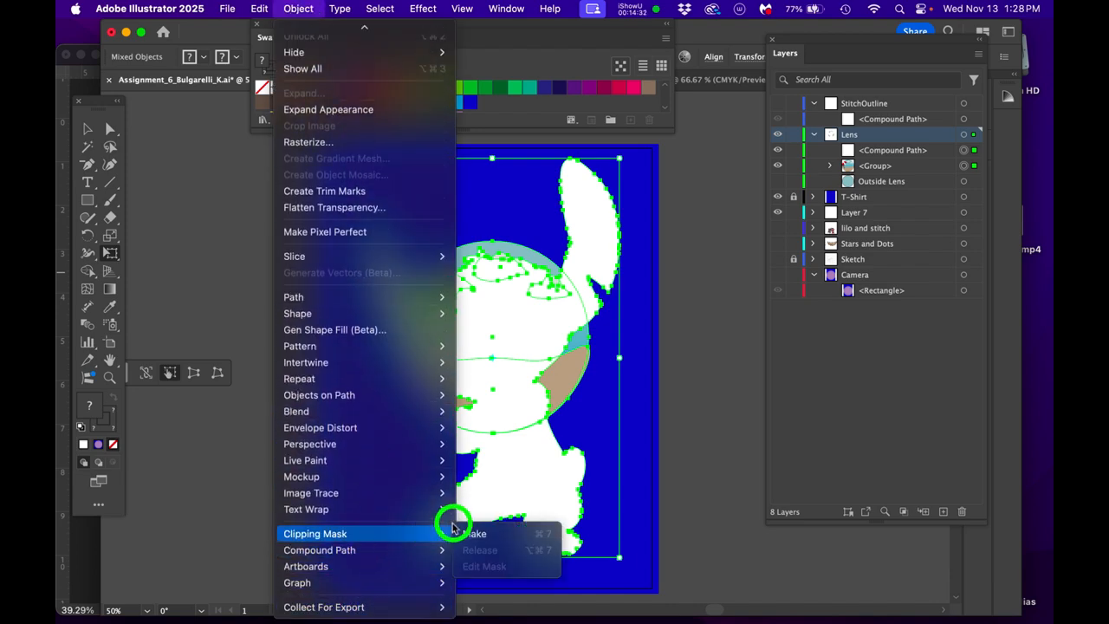
left_click(468, 533)
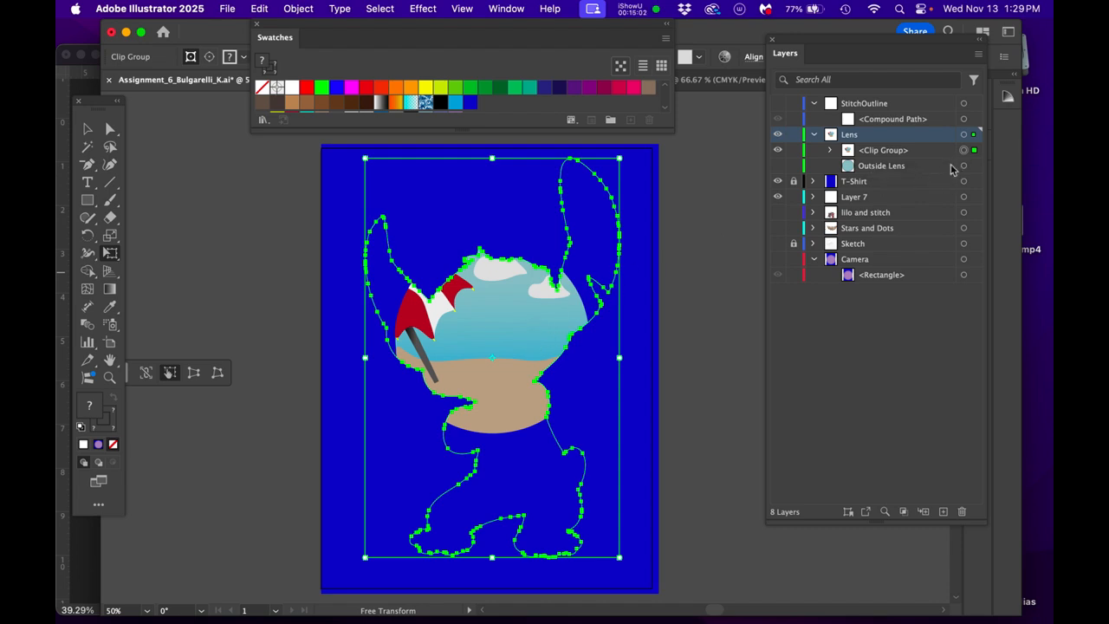
- Expand the clip group down to the Inside ellipse, then enlarge and reposition the ellipse to fill the whole Stitch silhouette
left_click(777, 150)
left_click(777, 150)
left_click(829, 151)
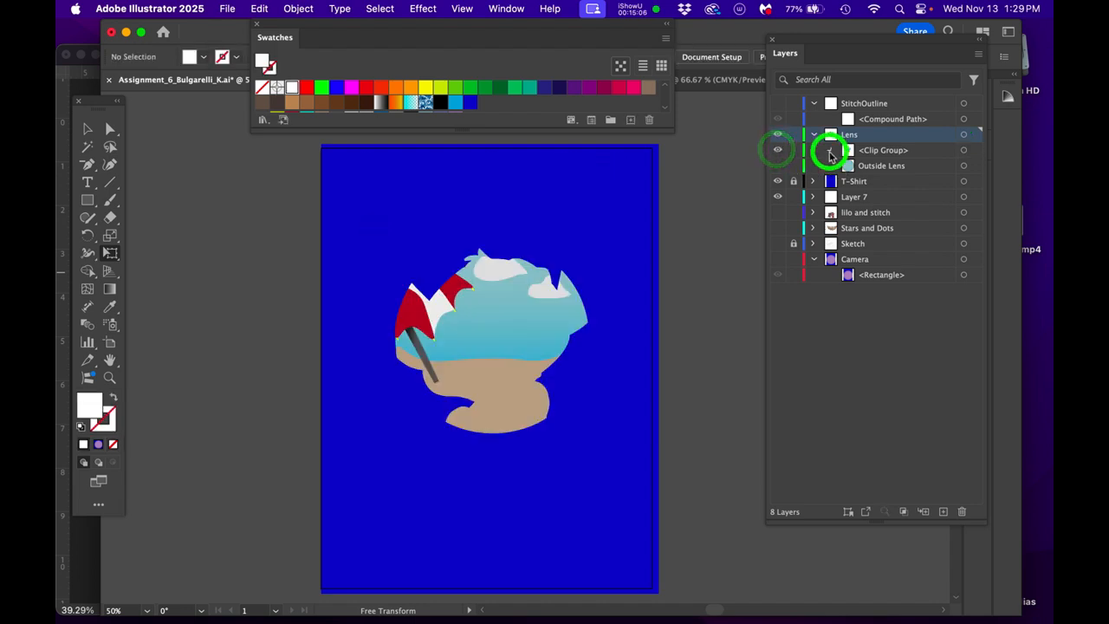
left_click(849, 182)
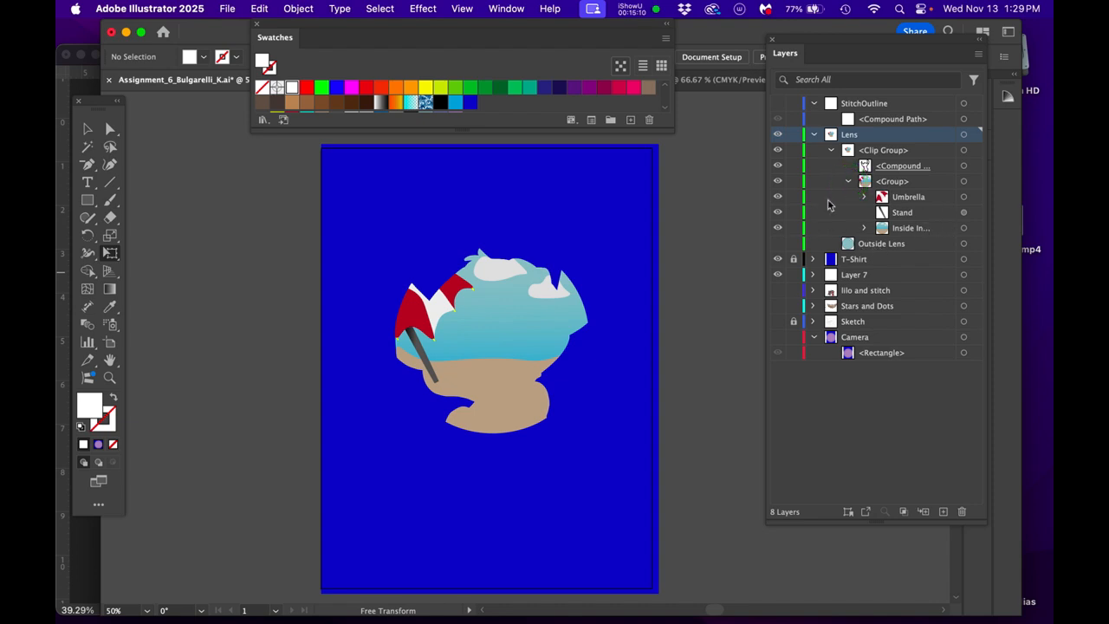
left_click(863, 228)
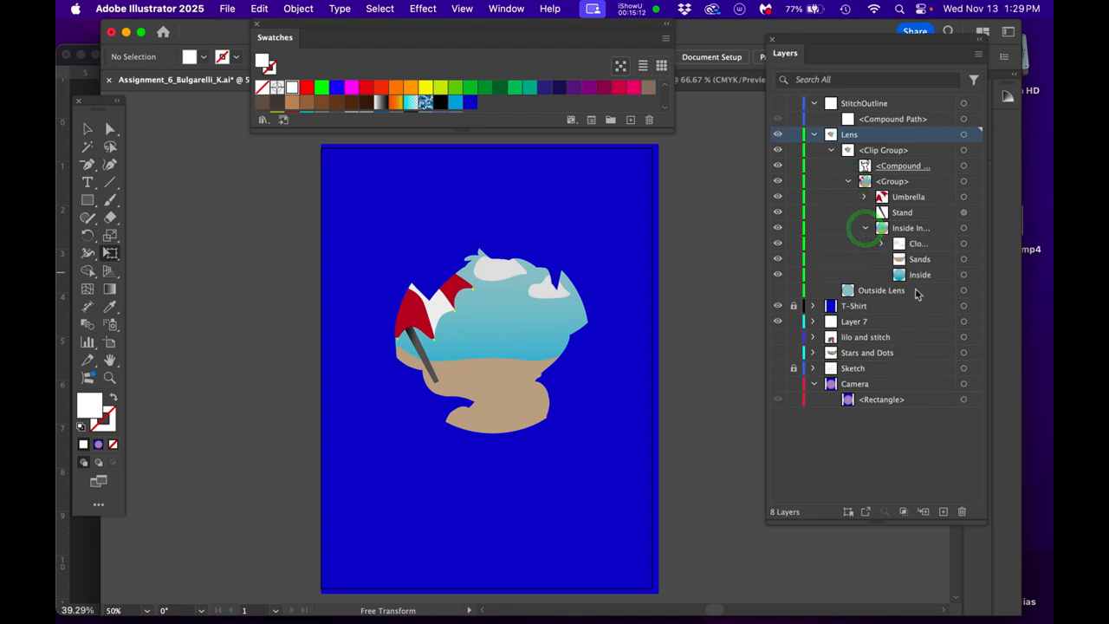
left_click(963, 275)
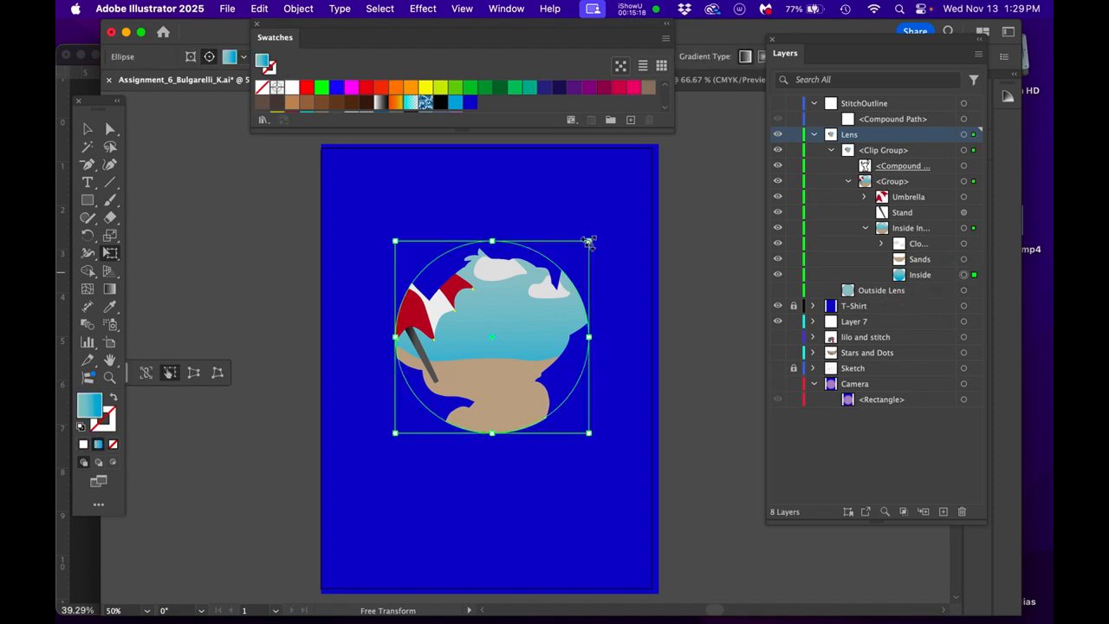
left_click_drag(588, 242, 712, 132)
left_click_drag(523, 435, 540, 449)
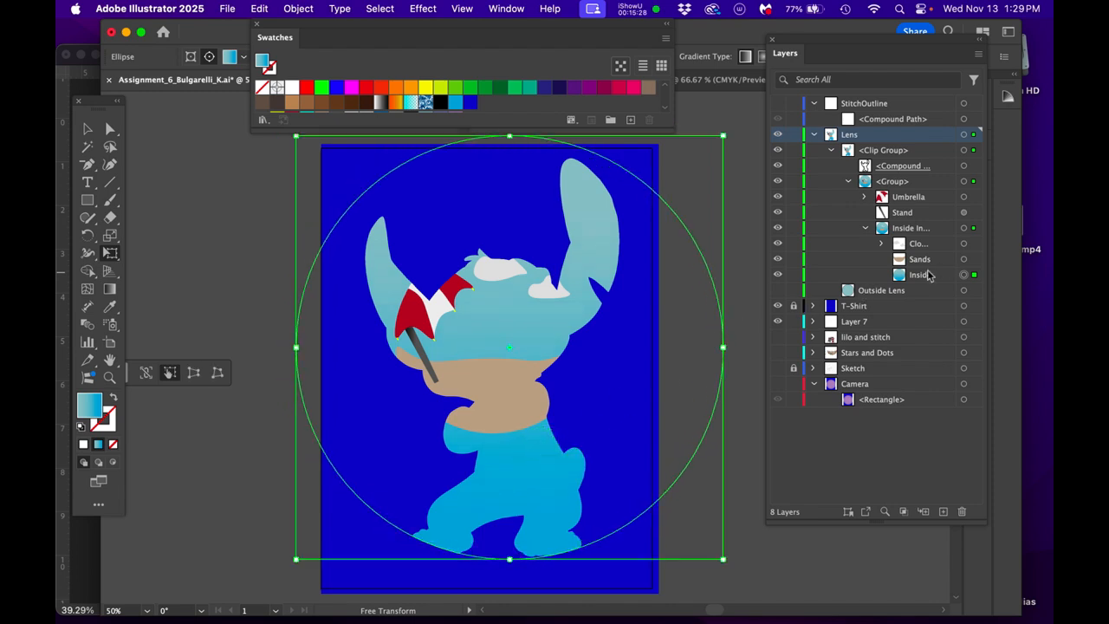
- Stretch the Sands shape downward and out to both sides so it covers Stitch's lower body
left_click(963, 259)
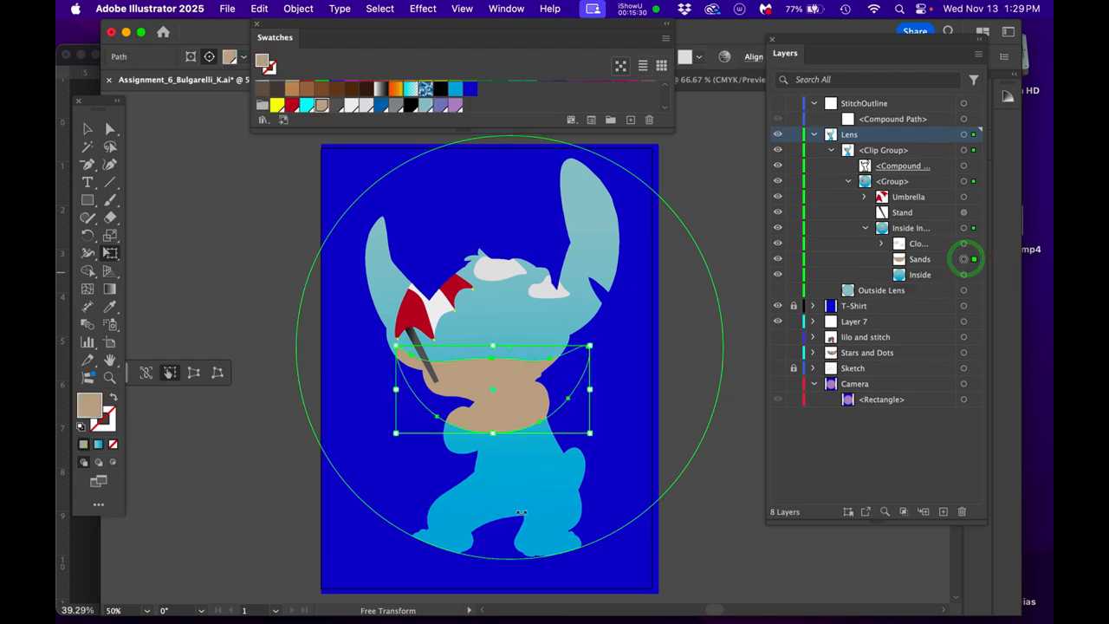
left_click_drag(492, 436, 473, 574)
left_click_drag(591, 460, 652, 461)
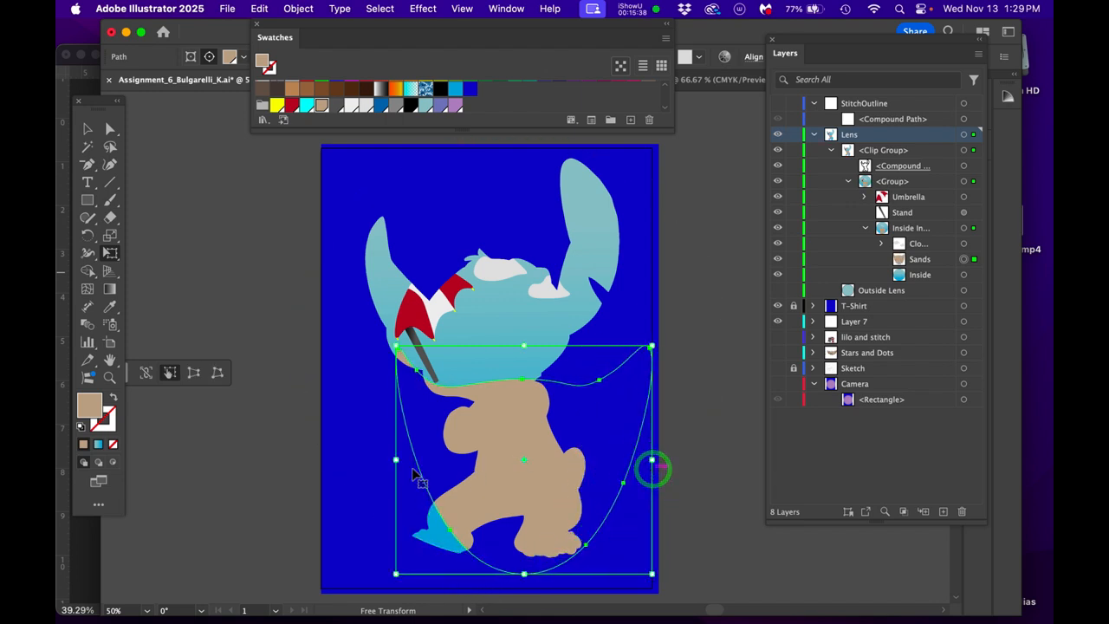
left_click_drag(396, 459, 323, 478)
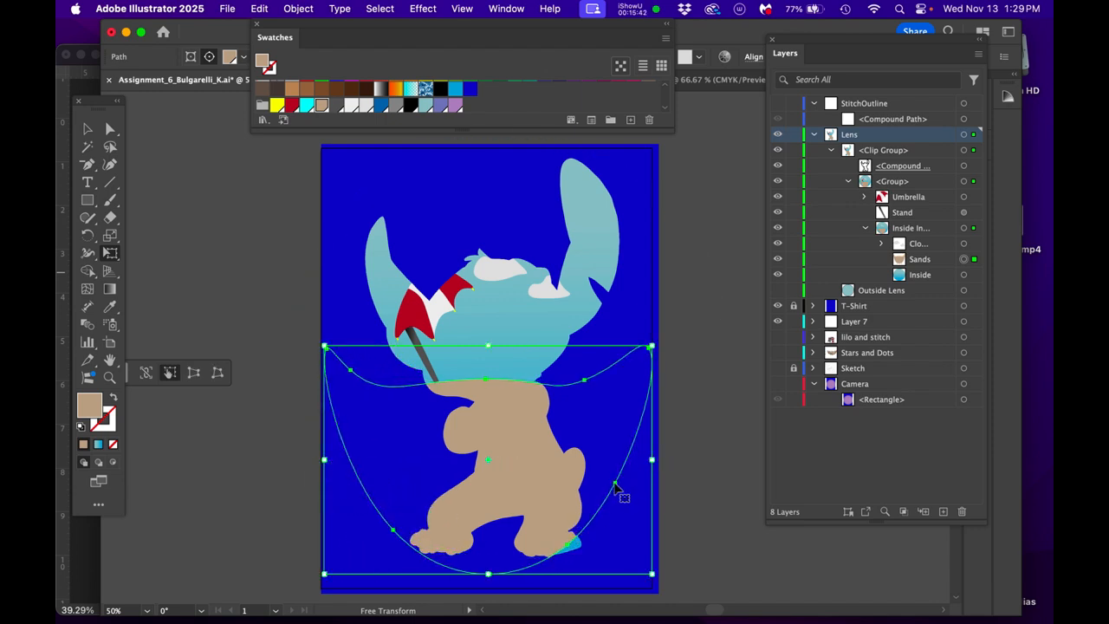
- Move the Sands path's lower anchor points outward on both sides so the sand fully covers Stitch's feet
key("p")
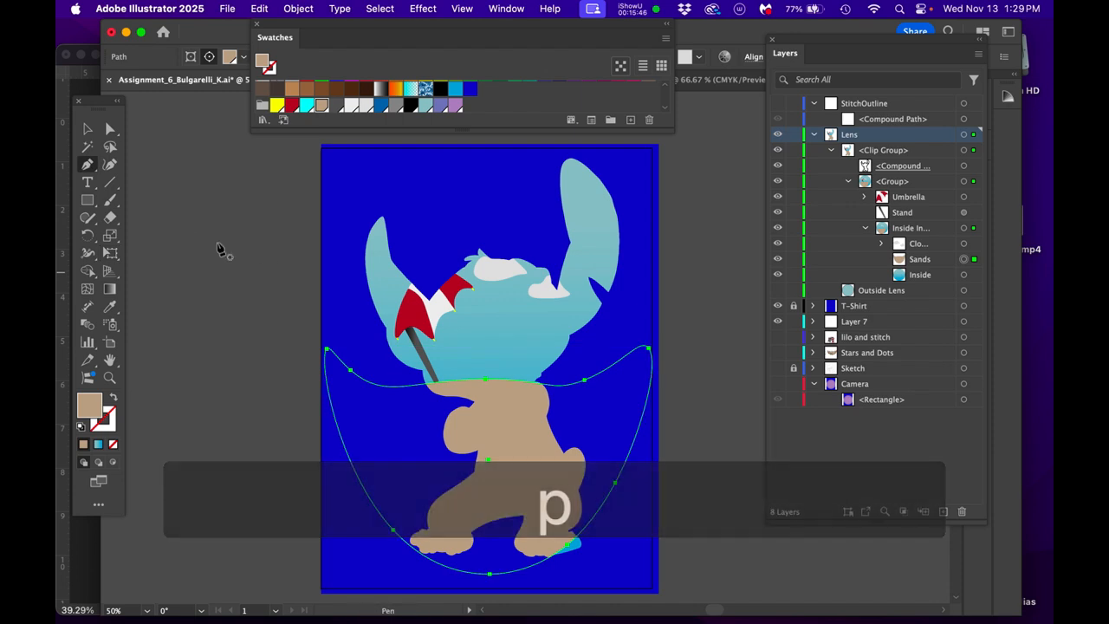
left_click(112, 129)
left_click(615, 483)
left_click_drag(615, 483, 557, 572)
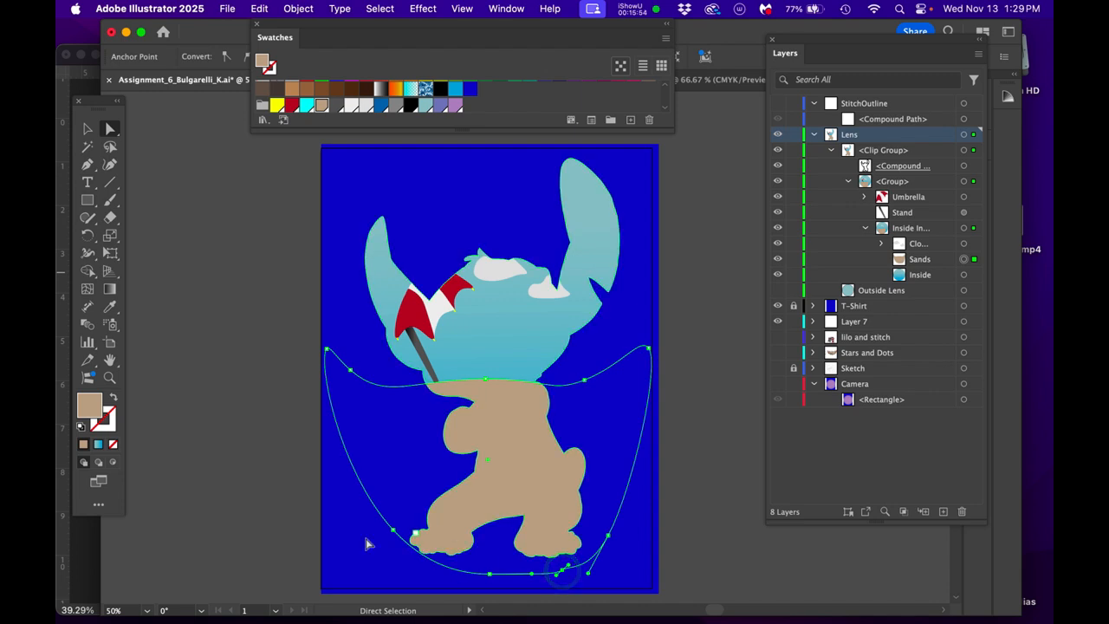
left_click_drag(395, 533, 384, 535)
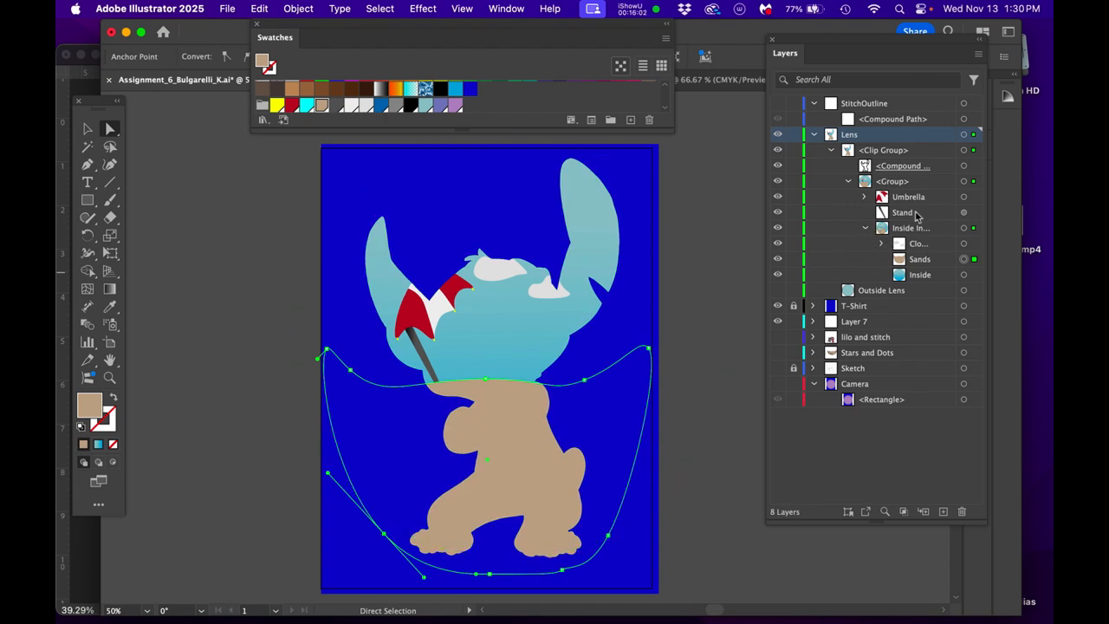
- Move the Umbrella and its Stand slightly right and down within Stitch's head
left_click(964, 198)
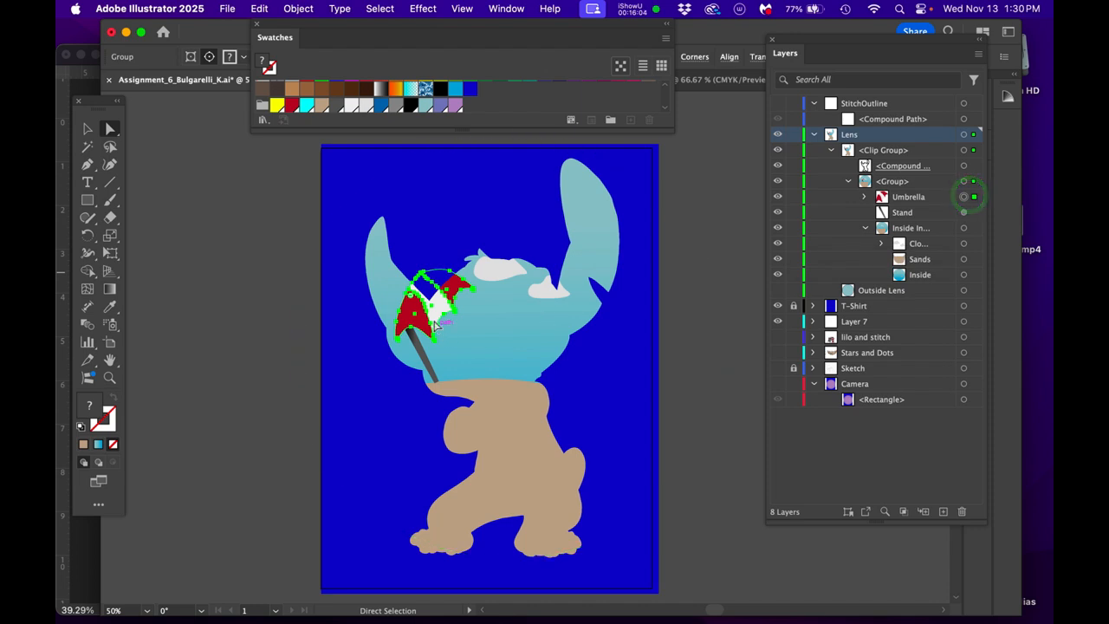
mouse_move(440, 312)
left_mouse_down()
mouse_move(466, 314)
mouse_move(442, 318)
left_mouse_up()
left_click(965, 212)
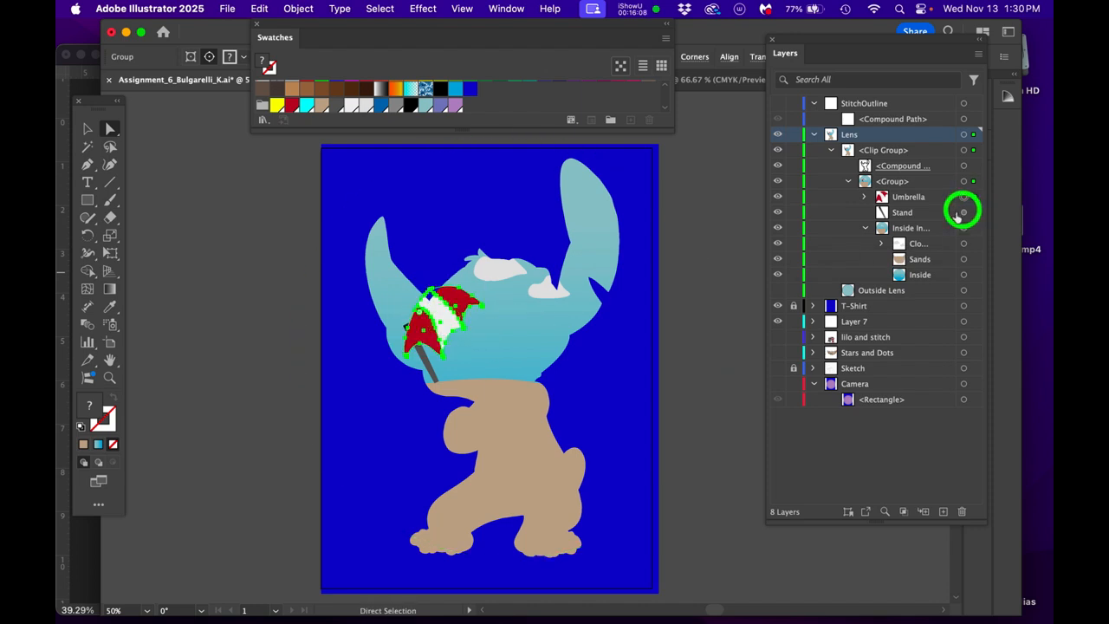
left_click_drag(422, 359, 455, 365)
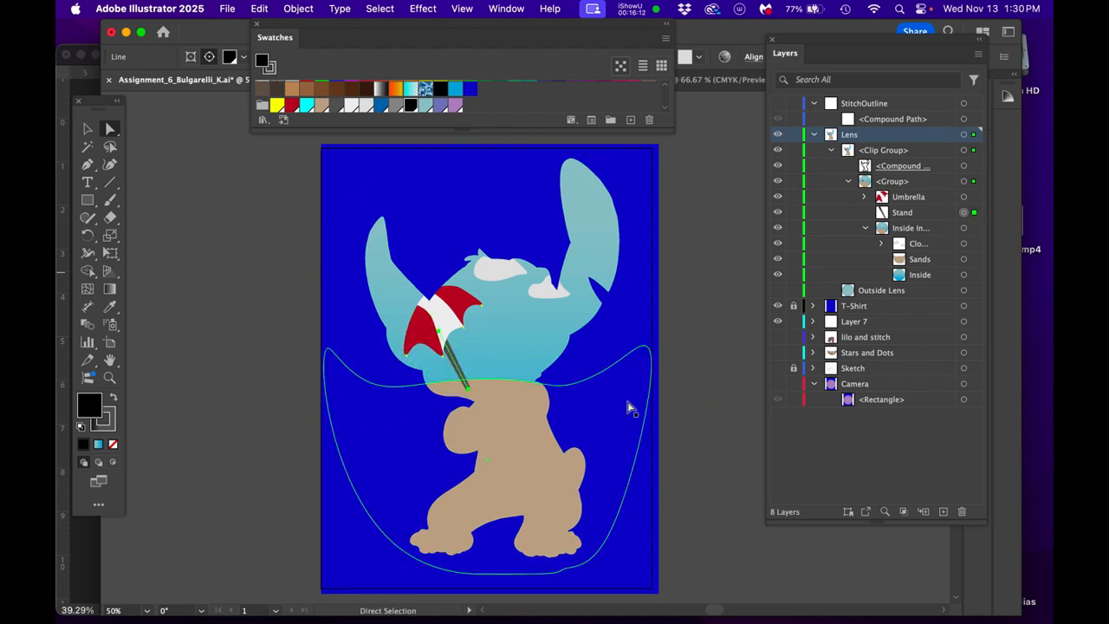
left_click(757, 301)
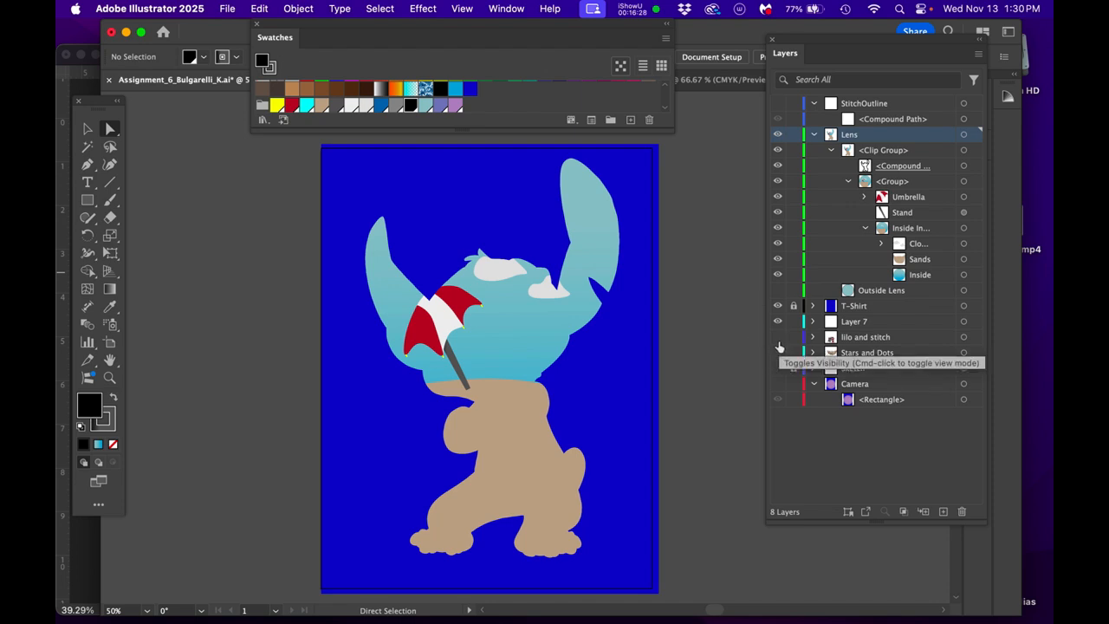
- Move the lilo and stitch layer above StitchOutline at the top of the layer stack and show it
left_click(869, 338)
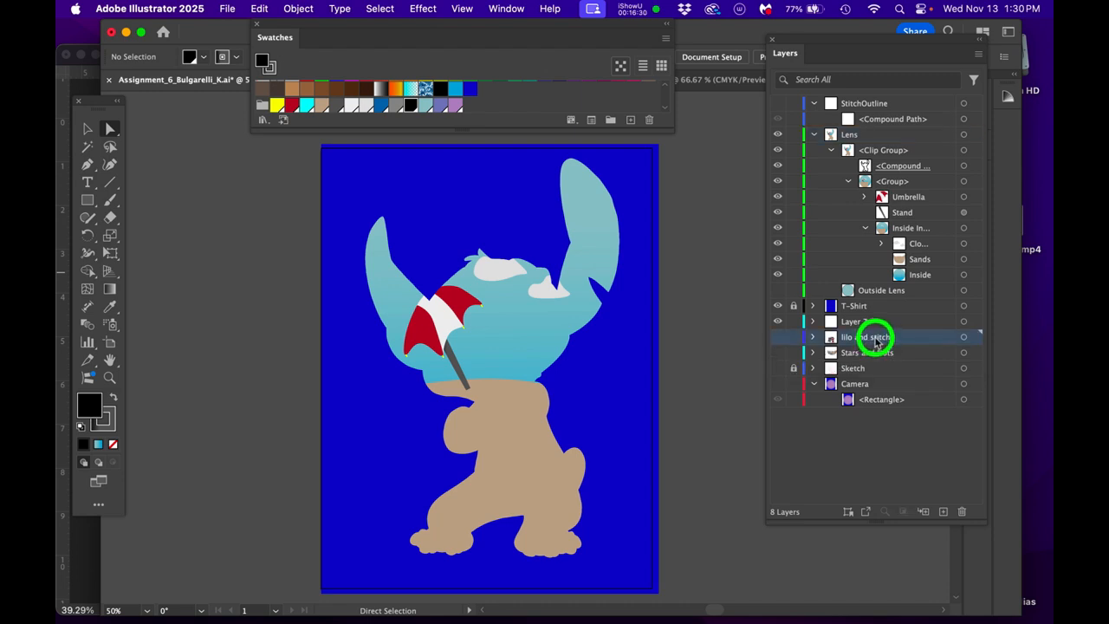
left_click_drag(877, 342, 860, 141)
left_click(777, 103)
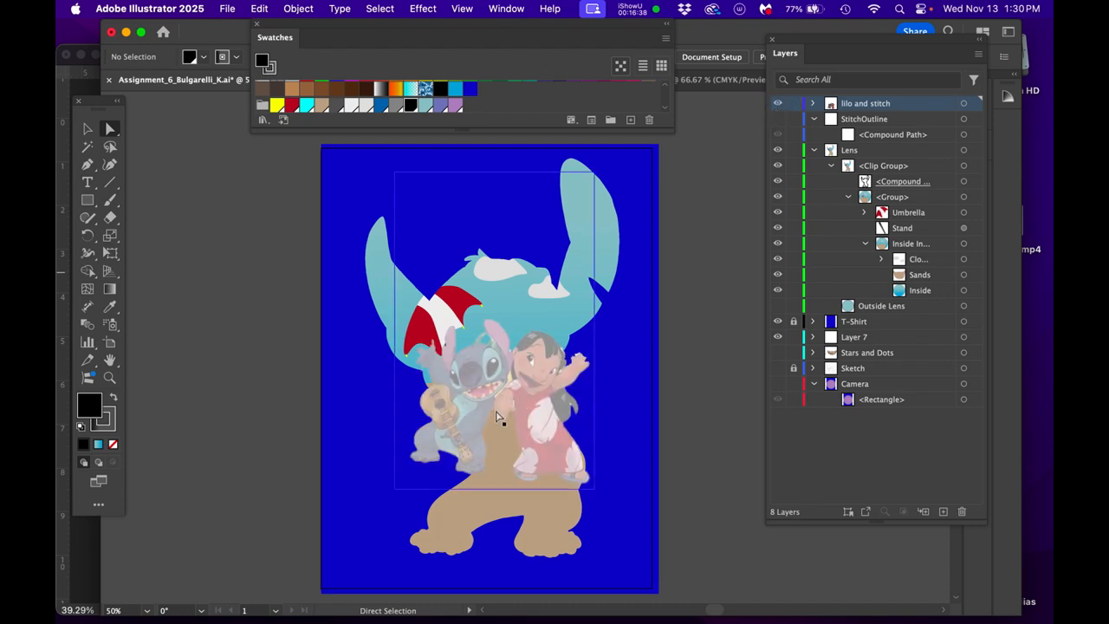
- Turn off image dimming in the lilo and stitch layer's options
double_click(924, 104)
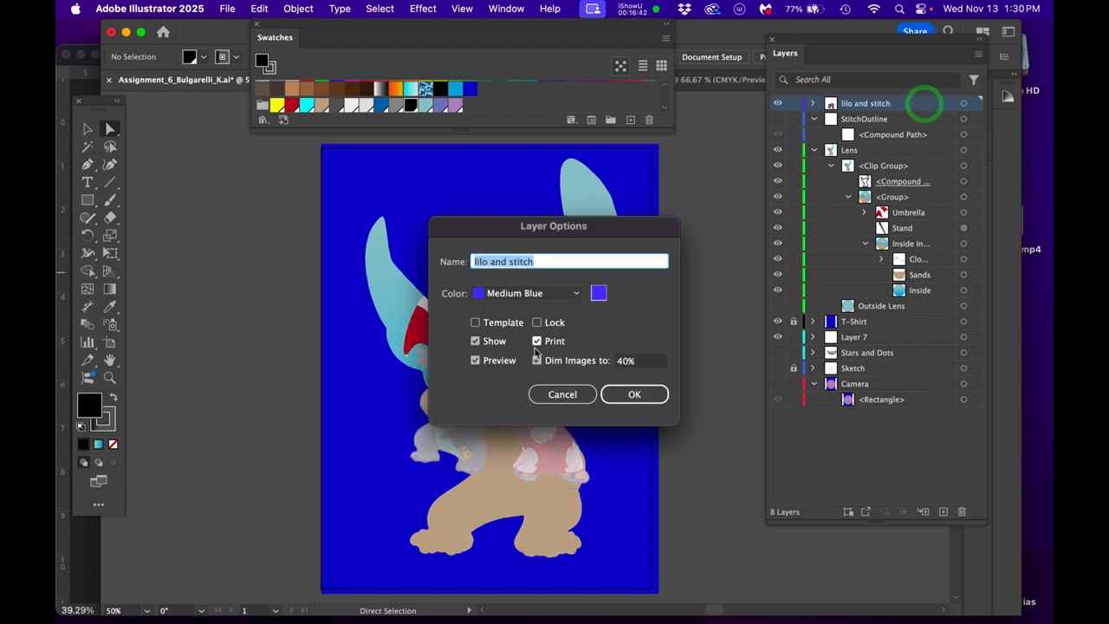
left_click(538, 360)
left_click(628, 392)
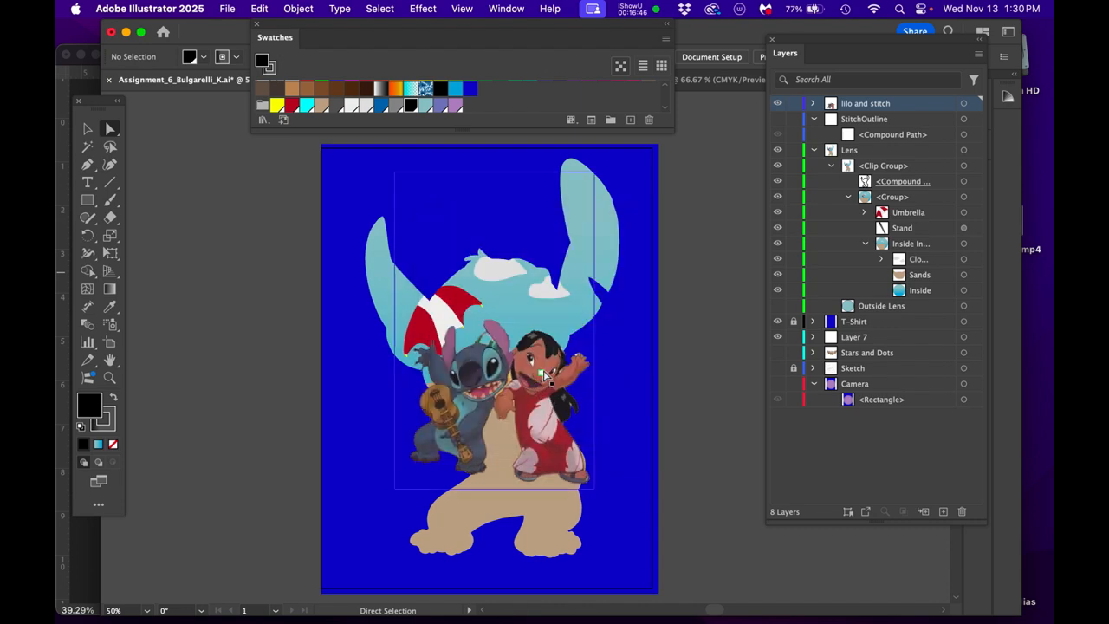
- Scale down the Lilo and Stitch image and place it beside the umbrella stand, checking it by toggling its layer's visibility
left_click_drag(542, 377, 536, 329)
left_click_drag(534, 364, 538, 348)
key("super+equal")
key("super+equal")
key("super+minus")
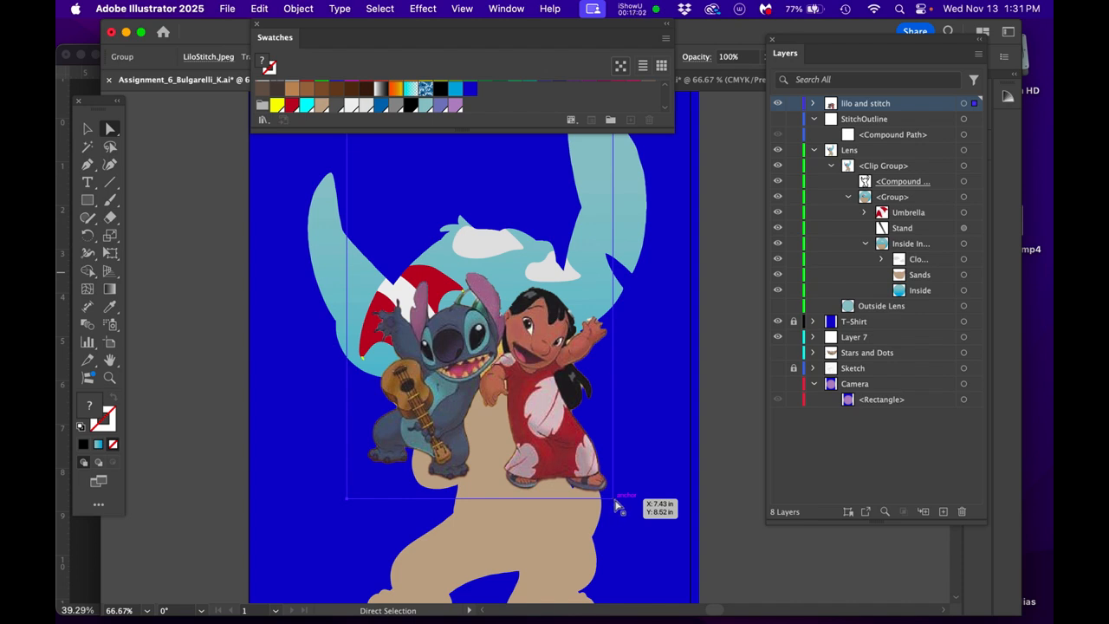
left_click_drag(614, 498, 501, 325)
left_click_drag(467, 288, 524, 450)
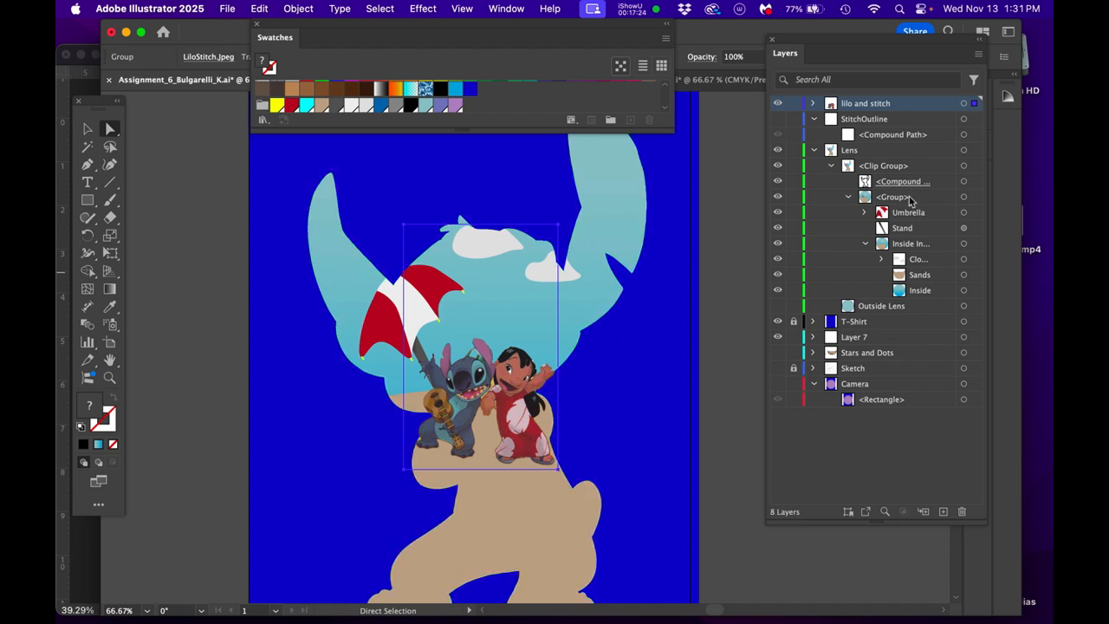
left_click(779, 104)
left_click(777, 105)
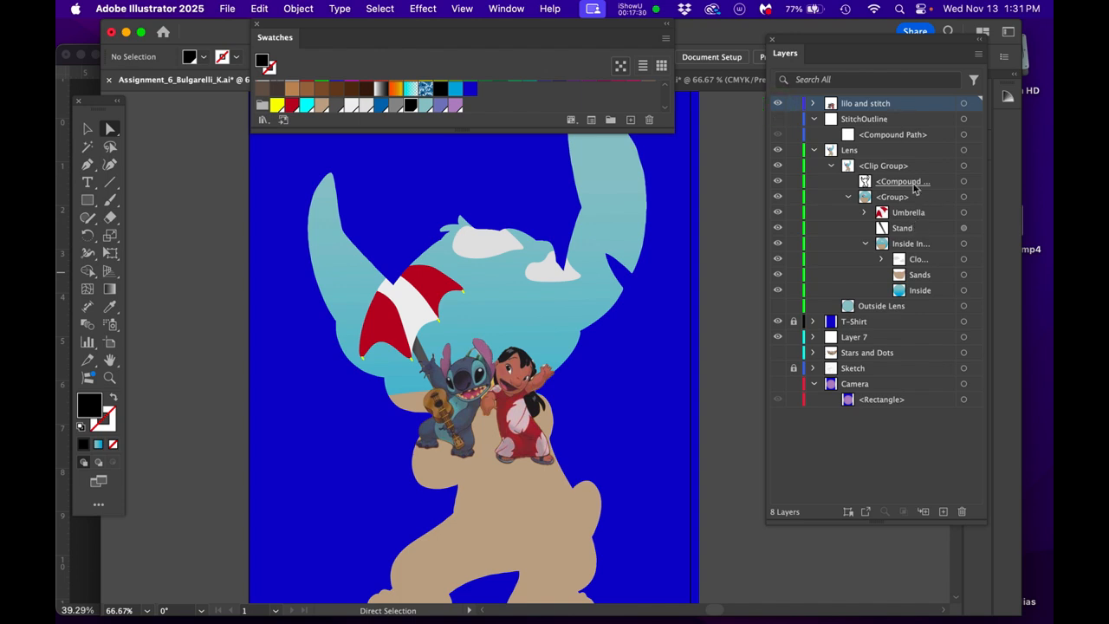
- Collapse the Inside Inside group and move the LiloStitch.jpeg group into the Lens clip group, between Stand and Inside Inside
left_click(865, 244)
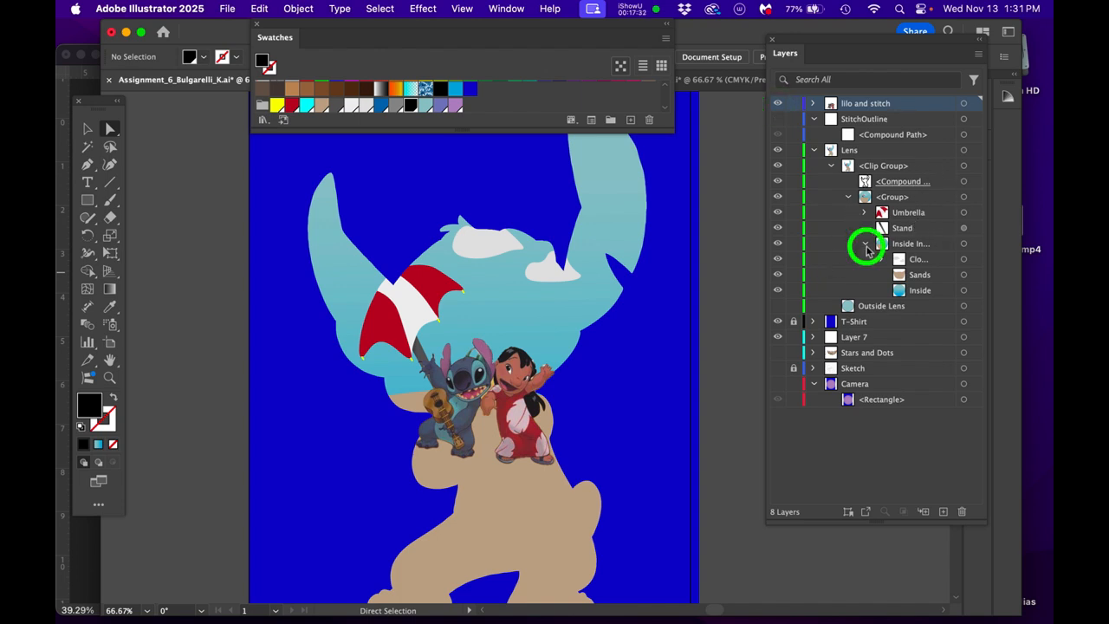
left_click(877, 168)
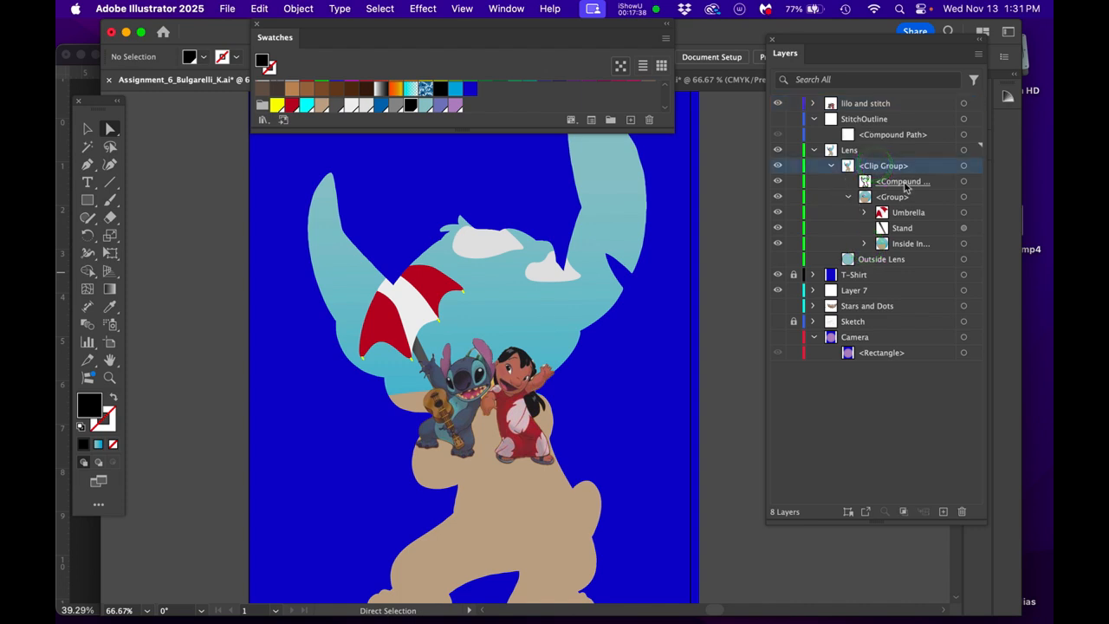
left_click(903, 184)
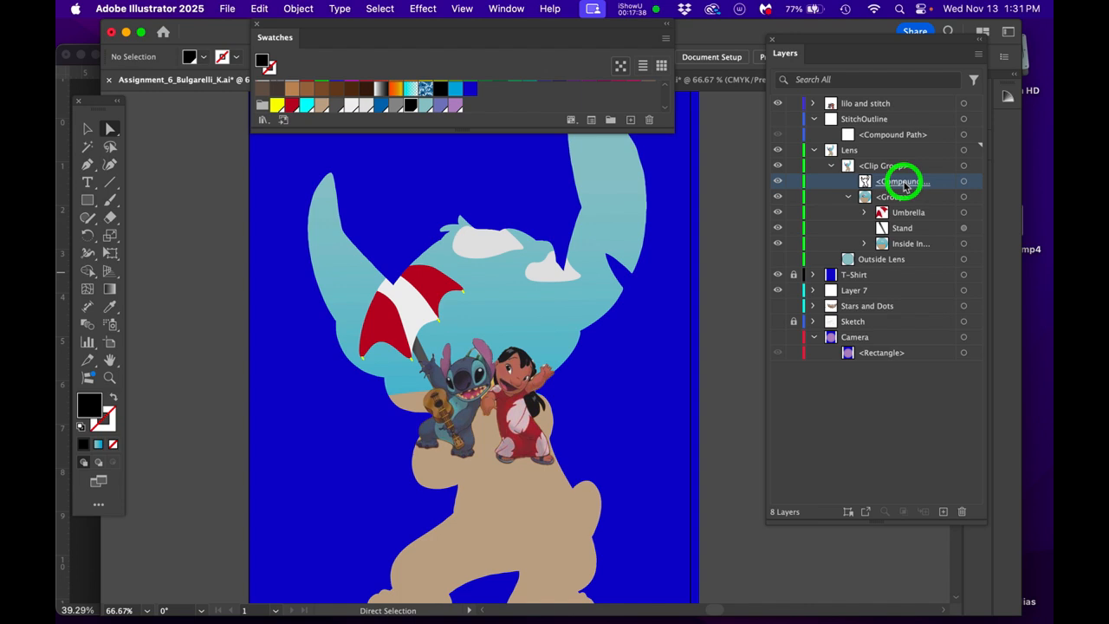
left_click(778, 182)
left_click(778, 183)
mouse_move(875, 103)
left_mouse_down()
mouse_move(893, 199)
mouse_move(893, 178)
mouse_move(887, 203)
mouse_move(899, 188)
mouse_move(893, 102)
left_mouse_up()
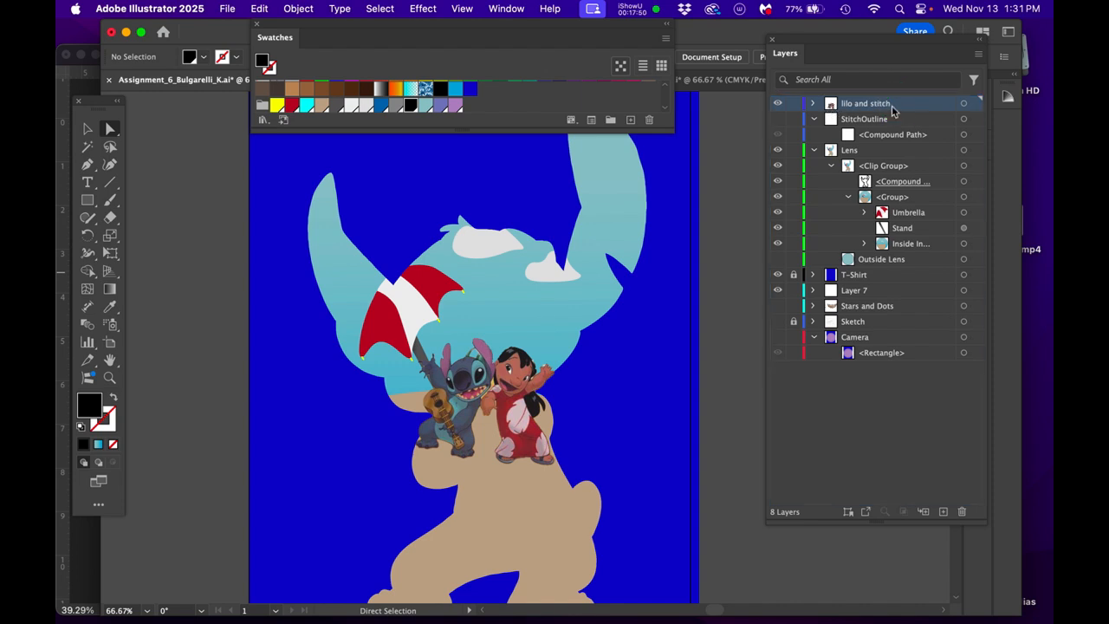
left_click(813, 104)
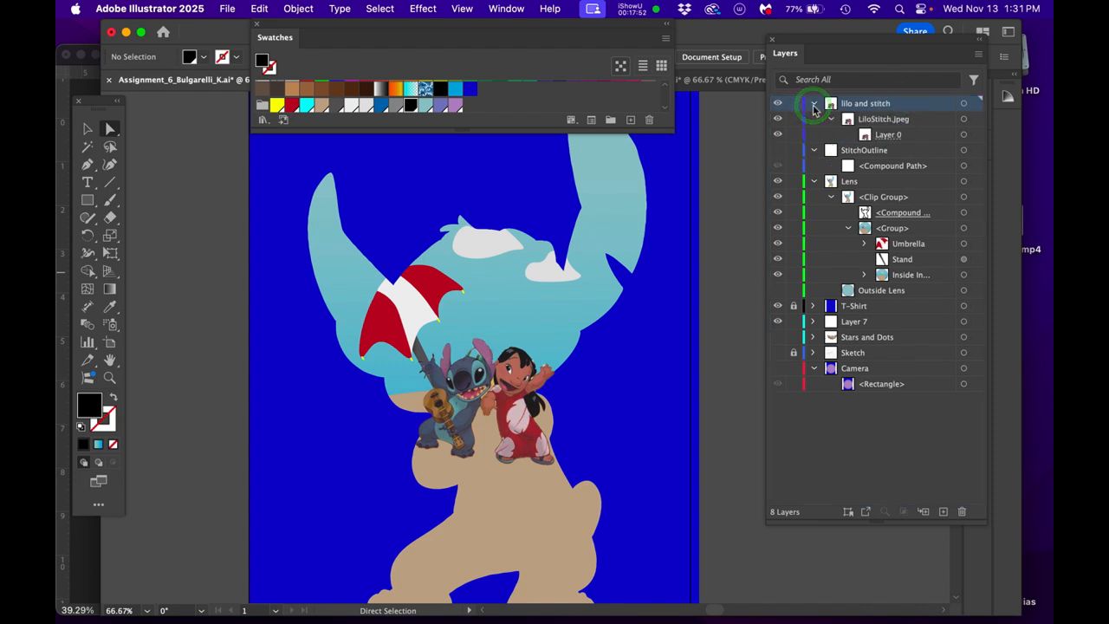
left_click_drag(914, 127, 920, 272)
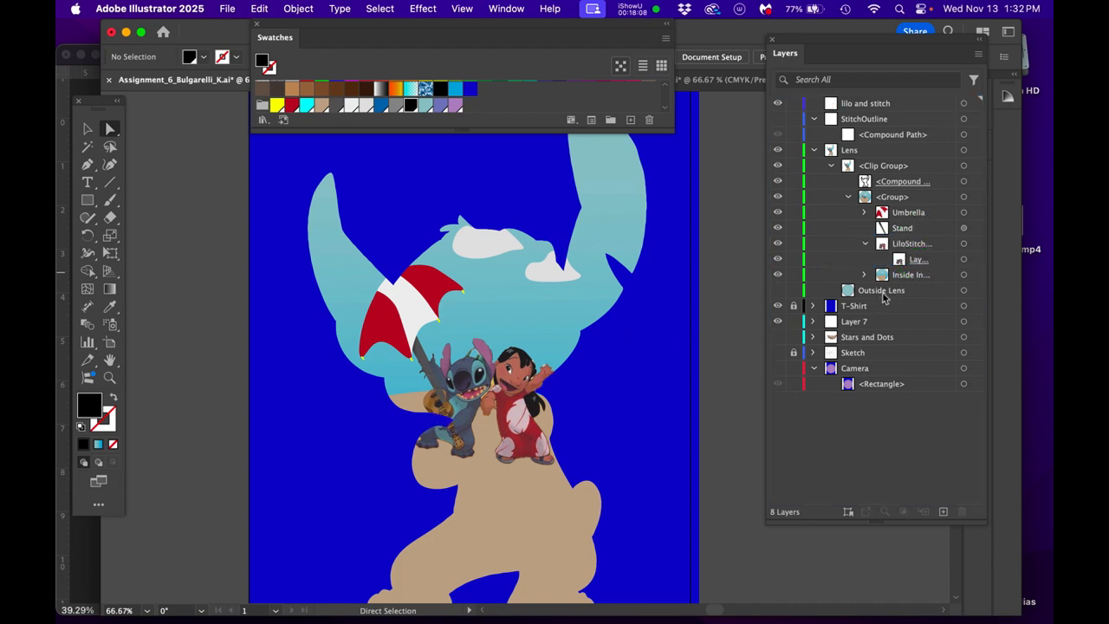
- Move the Lilo and Stitch image up onto the sand in the head area, and shift the Umbrella and Stand left
left_click(964, 243)
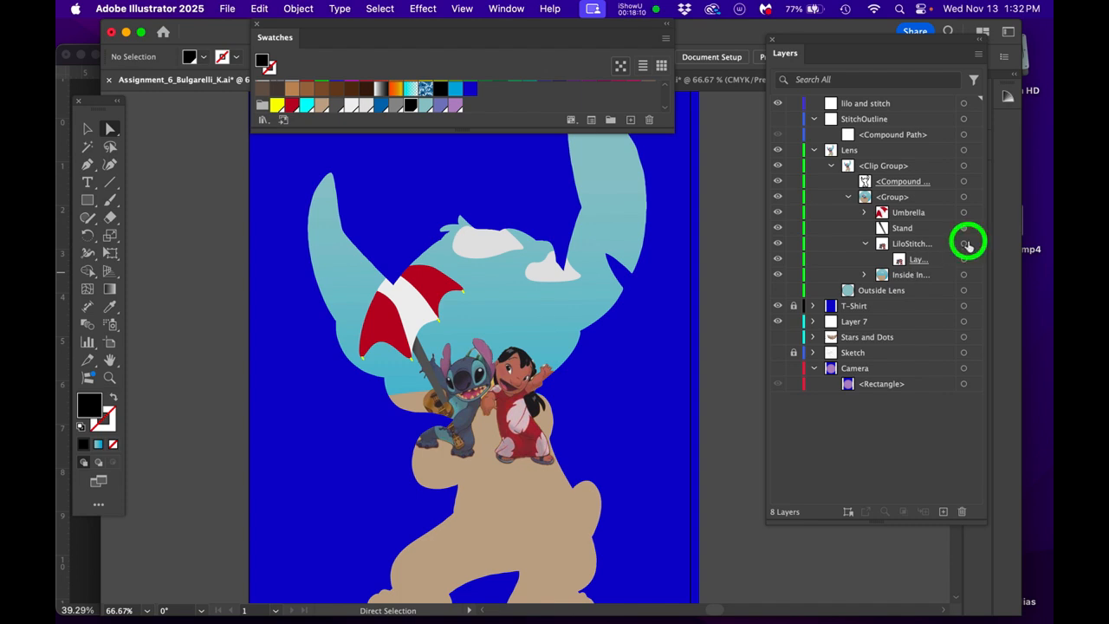
left_click_drag(525, 368, 511, 321)
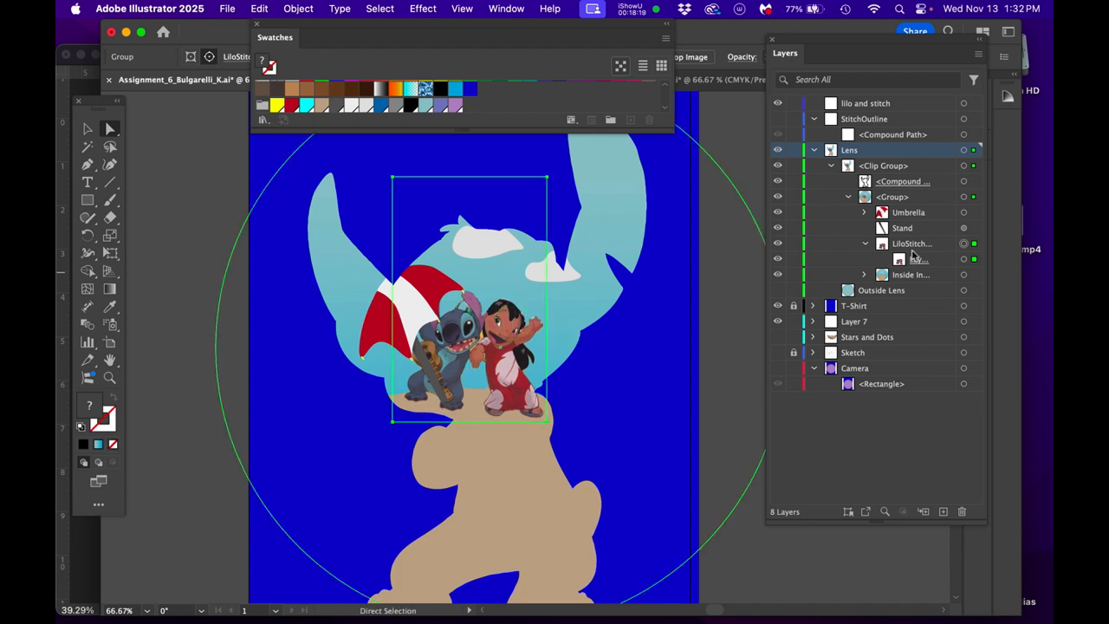
left_click(964, 214)
left_click(964, 227, "shift")
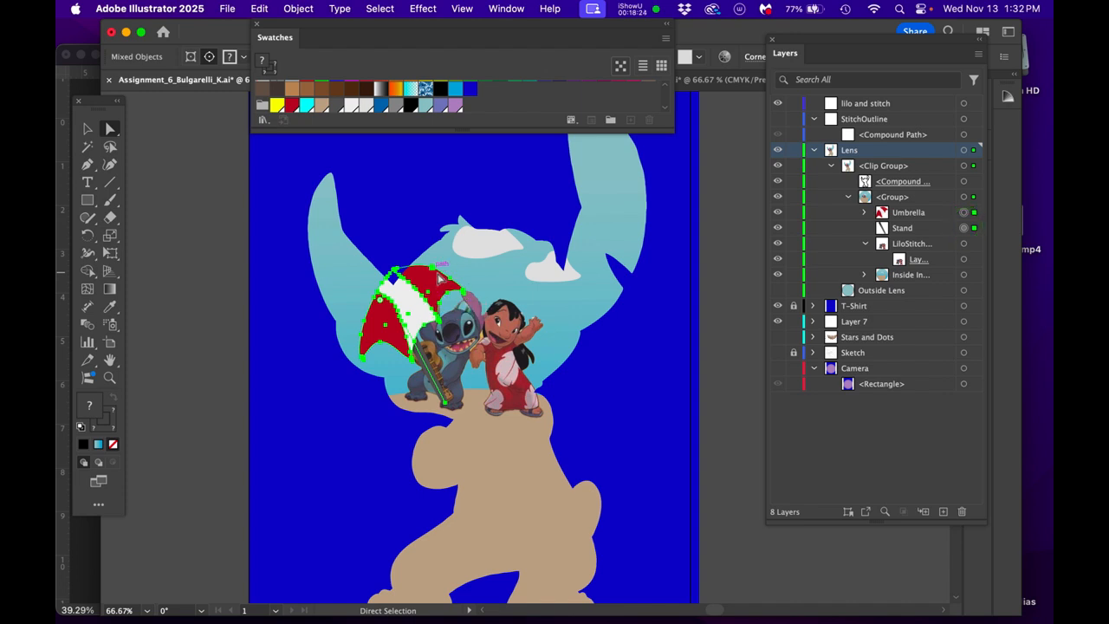
left_click_drag(446, 277, 408, 272)
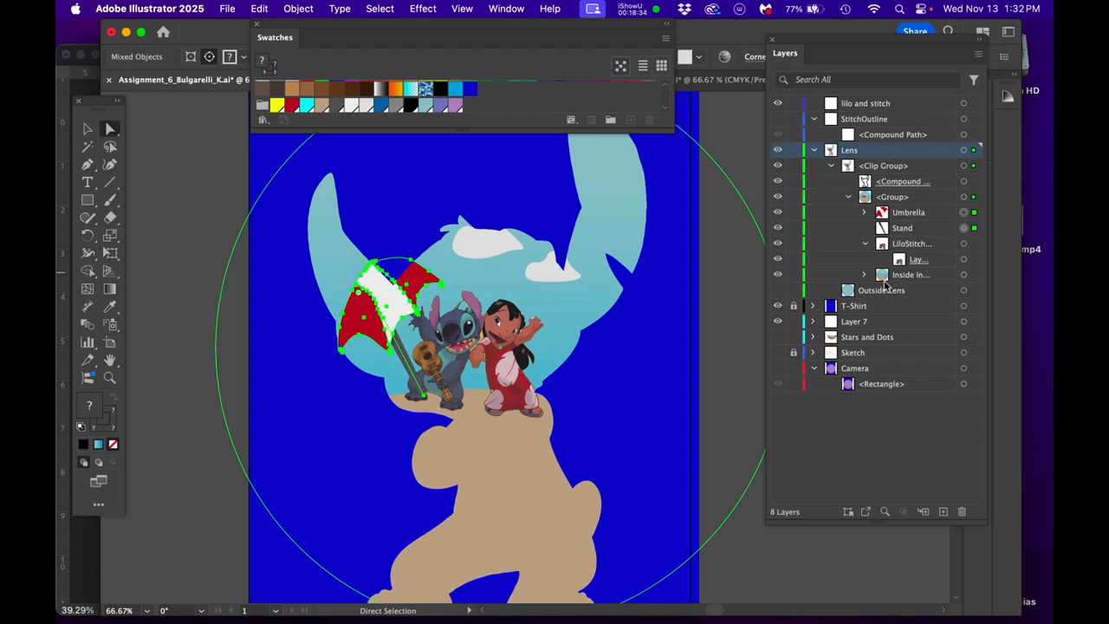
left_click(160, 203)
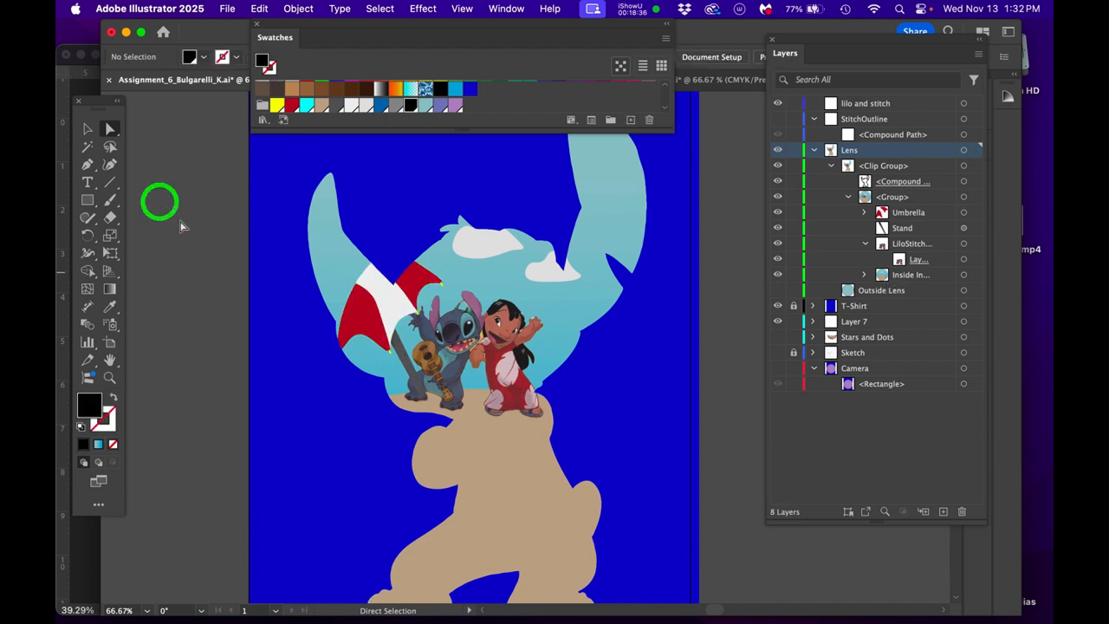
- Extend the Stand line by moving its lower end point down into the sand between small Stitch's feet
left_click(966, 228)
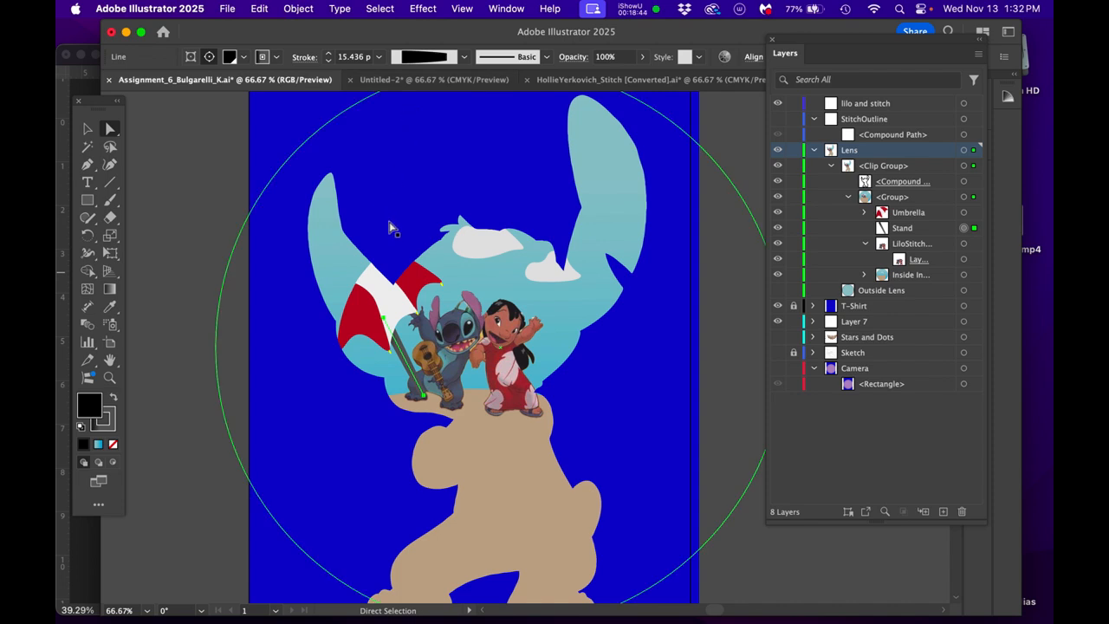
left_click(965, 228)
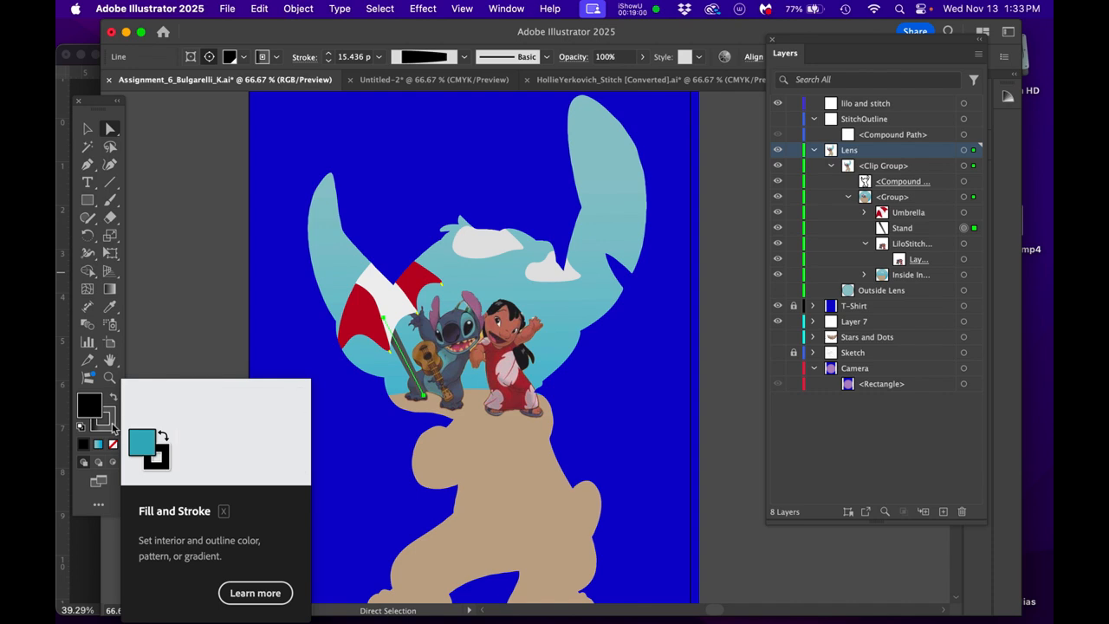
scroll(460, 351, "up", 3)
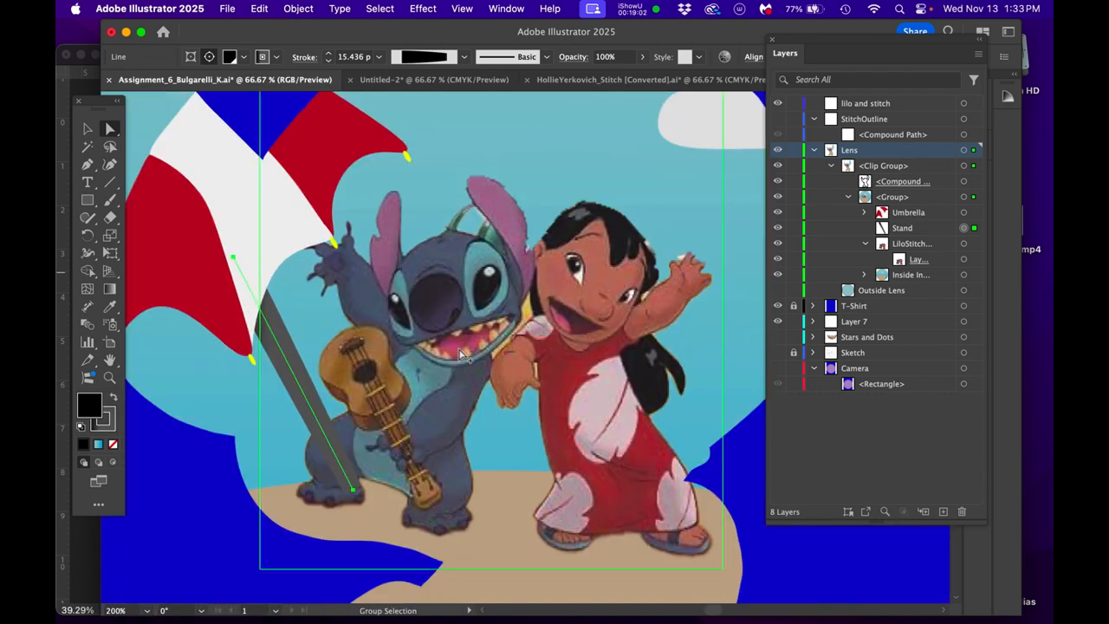
left_click_drag(461, 365, 525, 301)
left_click(419, 427)
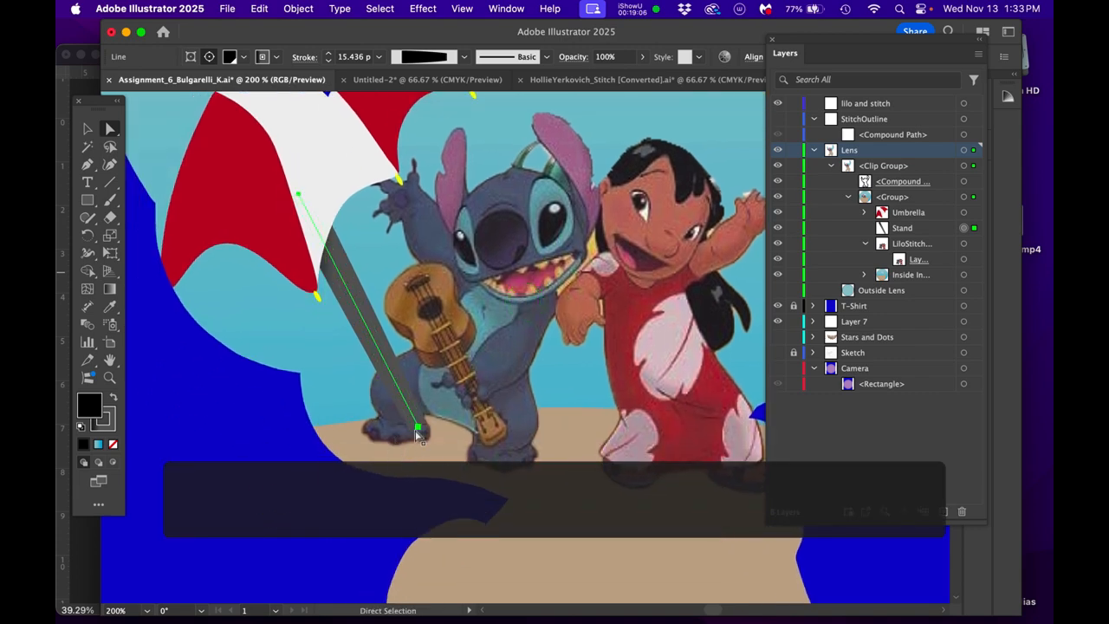
left_click_drag(419, 427, 430, 451)
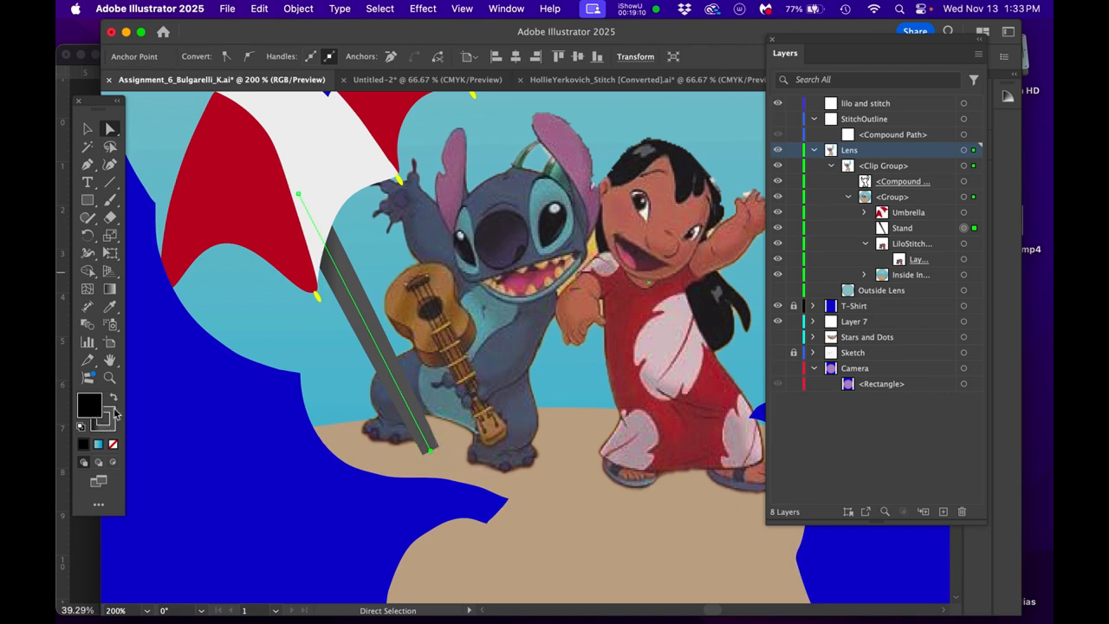
- Swap the Stand's fill and stroke so the pole is solid black
left_click(112, 400)
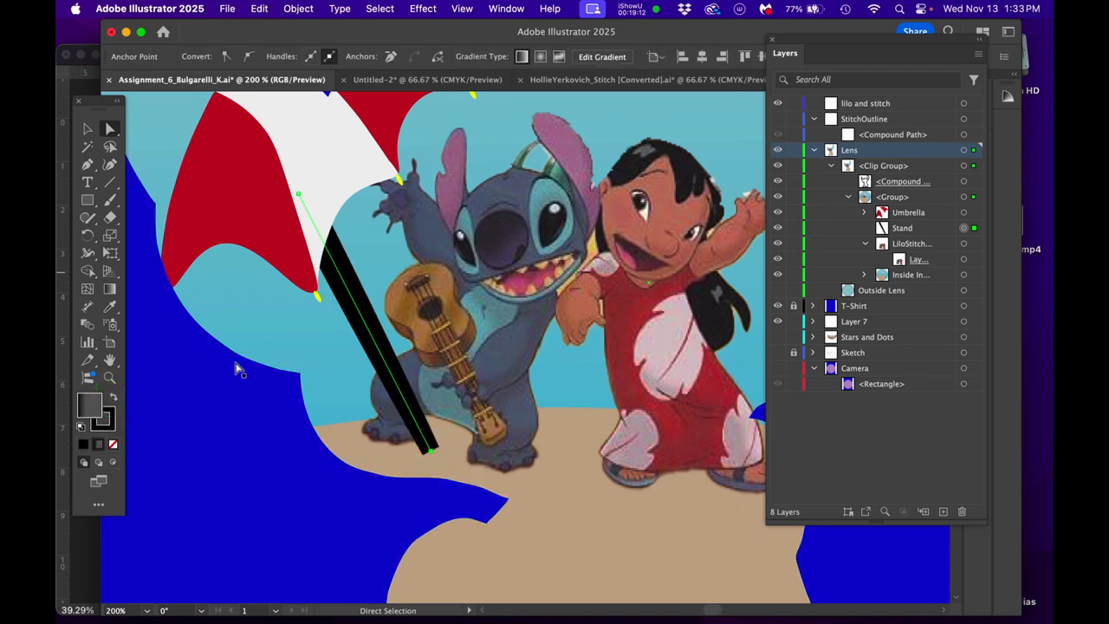
left_click(217, 387)
scroll(297, 381, "down", 3)
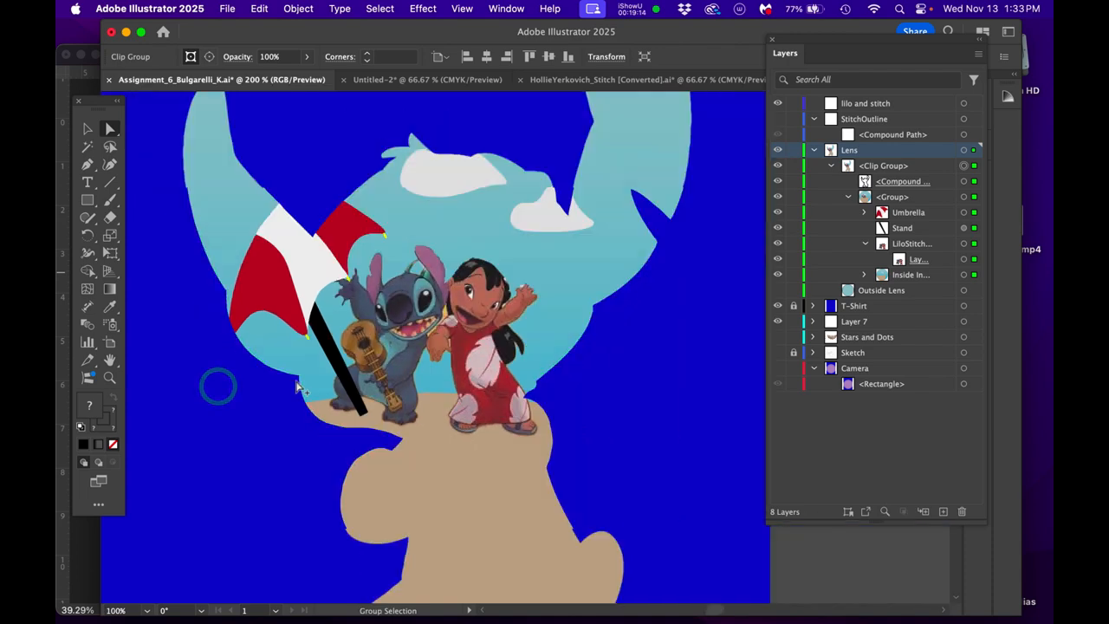
- Deselect the Stand and check the clipped artwork across the whole design and close up around Lilo and Stitch
scroll(297, 385, "down", 1)
left_click_drag(486, 349, 577, 344)
left_click(726, 301)
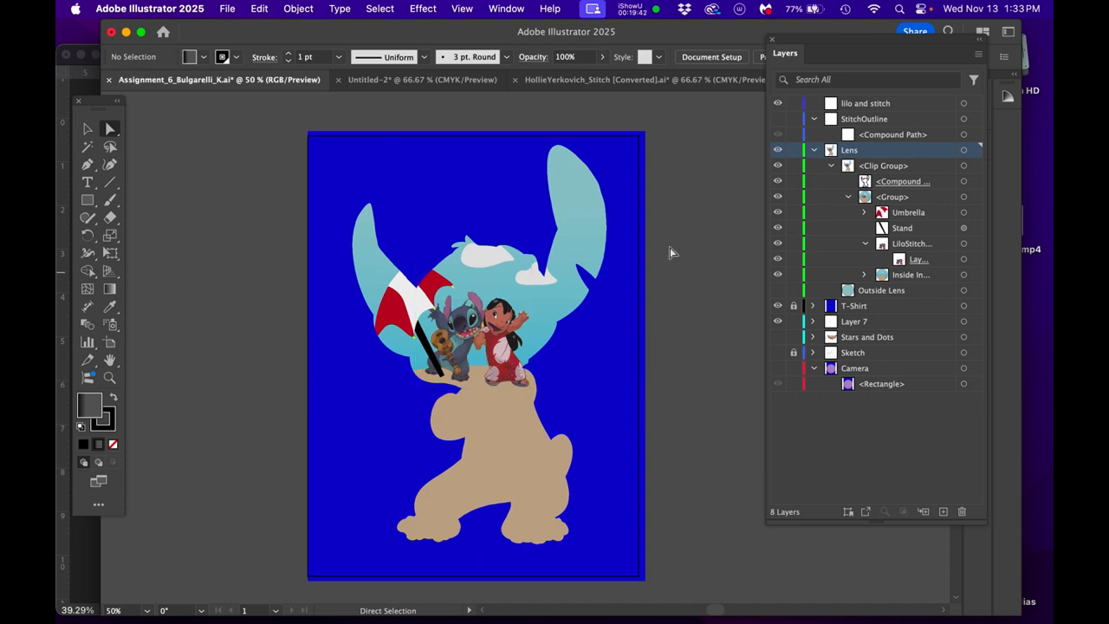
scroll(475, 354, "up", 3)
scroll(475, 354, "up", 1)
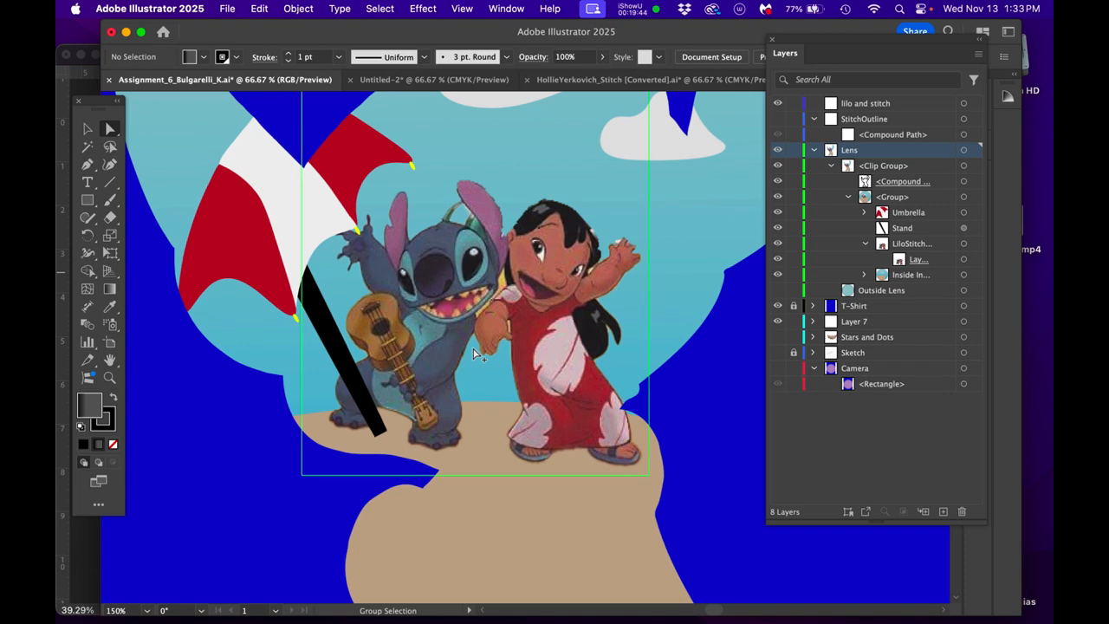
scroll(475, 353, "down", 1)
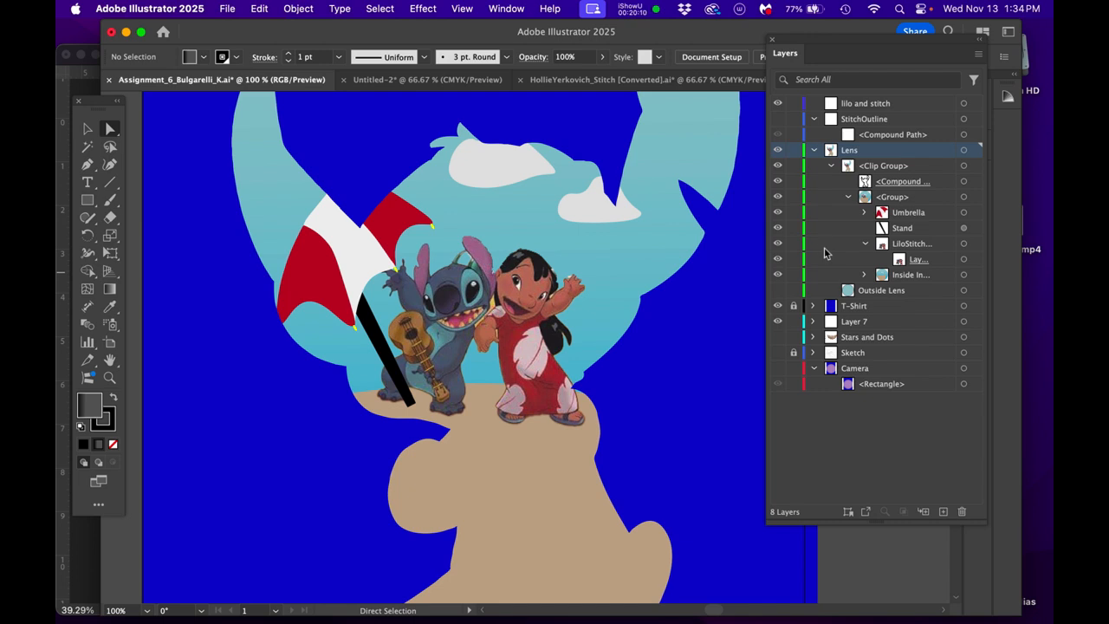
- Check what the LiloStitch group and the lilo and stitch layer contain by briefly hiding and reshowing each
left_click(778, 243)
left_click(778, 243)
left_click(778, 104)
left_click(778, 104)
- Hide the T-Shirt layer and the Inside Inside, Umbrella and Stand items to inspect the Lilo and Stitch image's edges alone
left_click(777, 306)
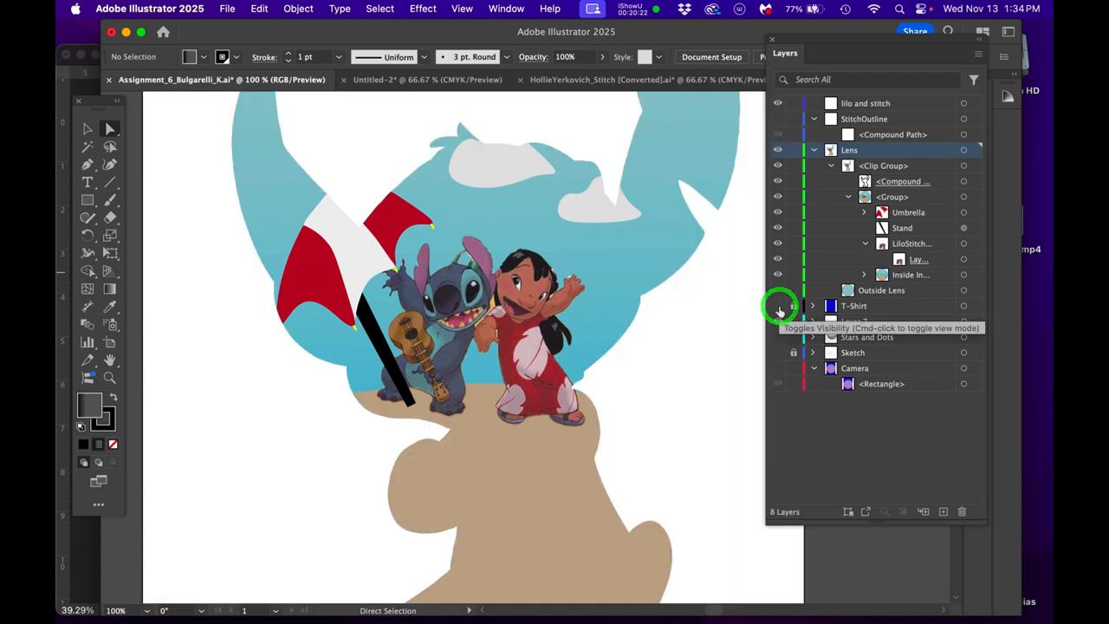
left_click(780, 276)
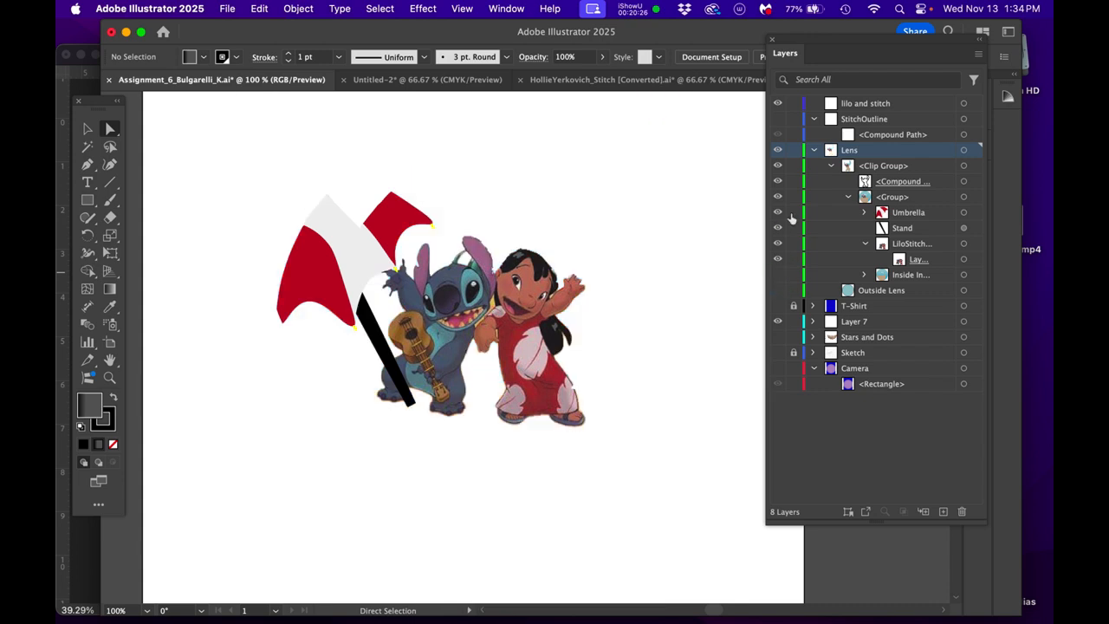
left_click(777, 212)
left_click(777, 228)
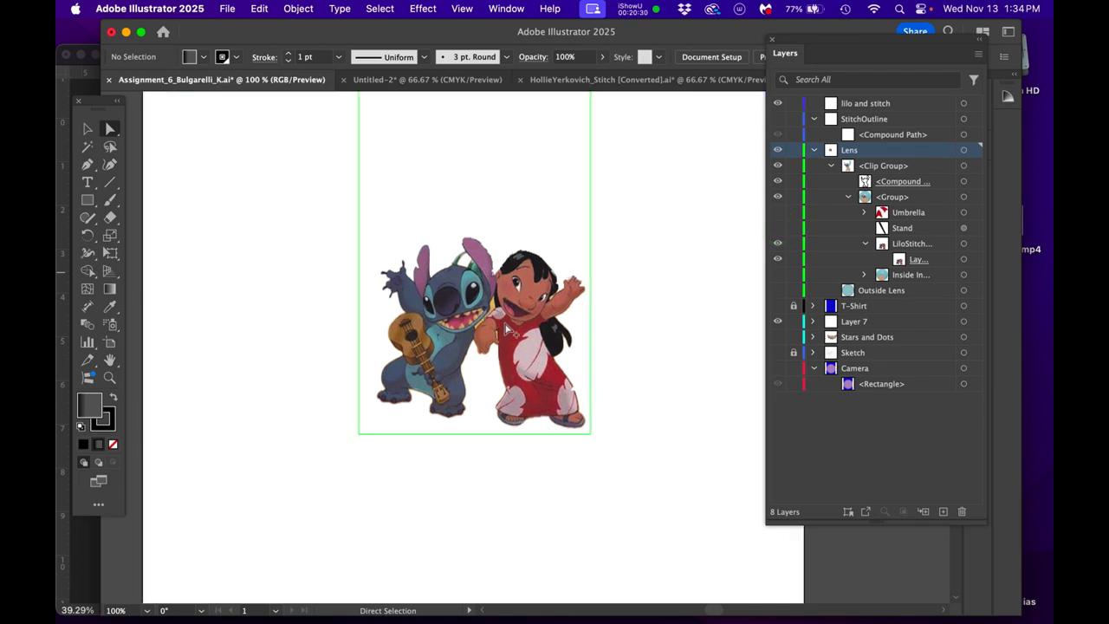
scroll(507, 328, "up", 5)
left_click_drag(544, 318, 559, 330)
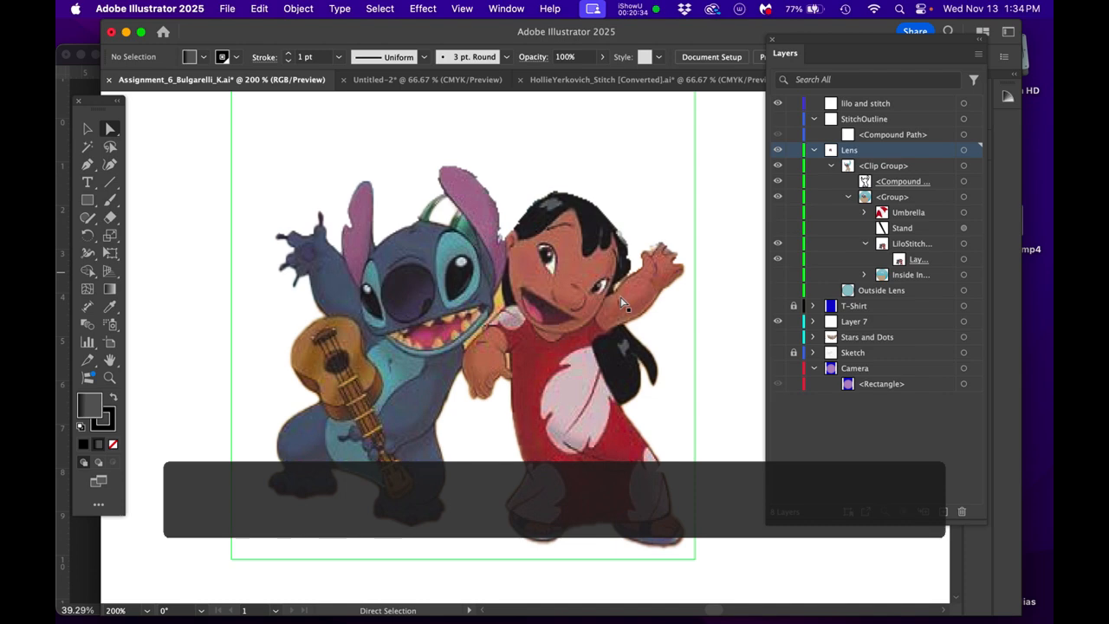
scroll(620, 298, "down", 2)
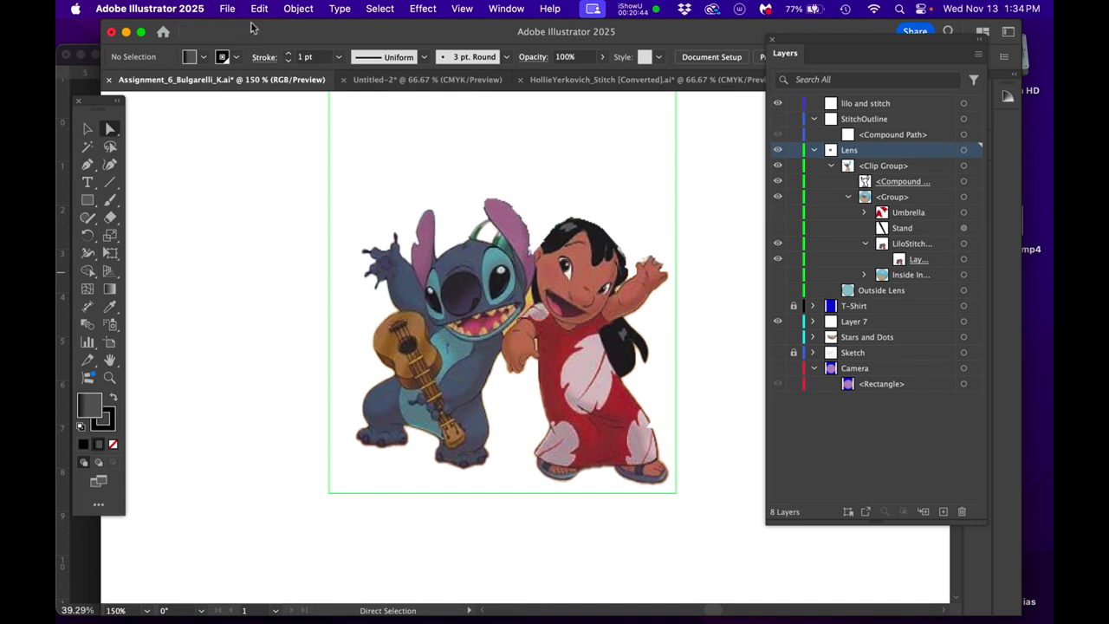
- Export the isolated Lilo and Stitch artwork to the Desktop as Pic.jpg in JPEG format, using artboards and accepting the JPEG options
left_click(258, 10)
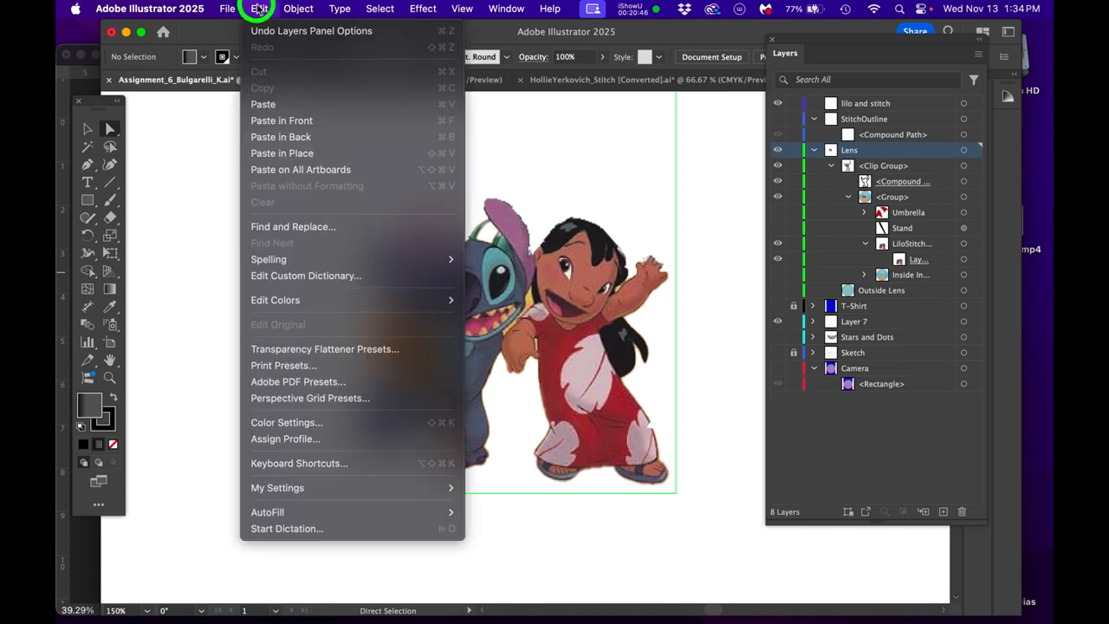
left_click(226, 9)
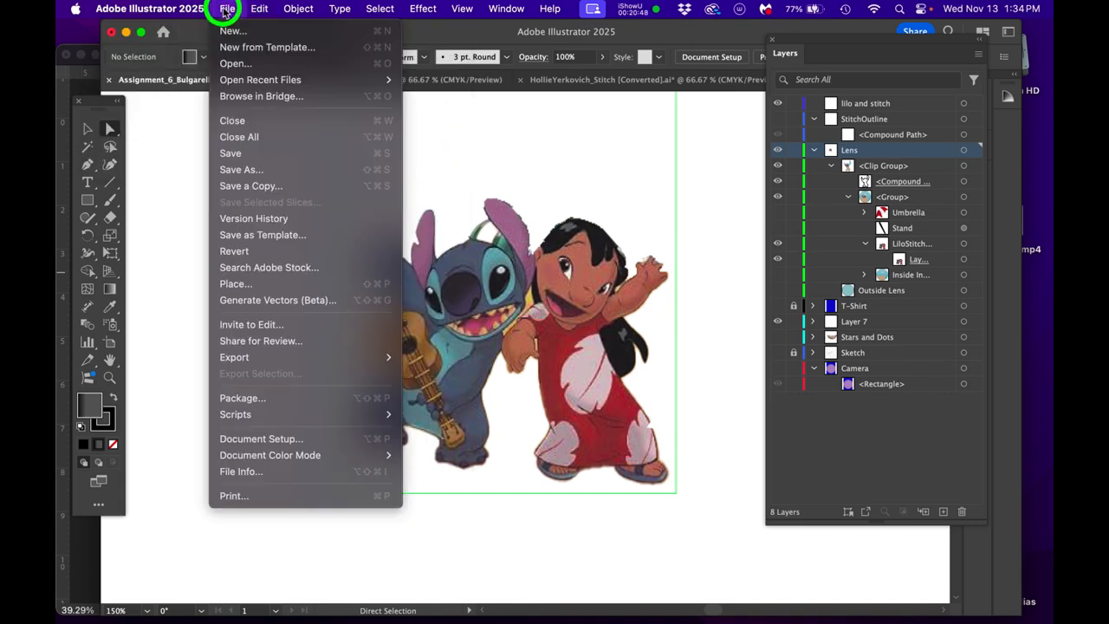
mouse_move(235, 355)
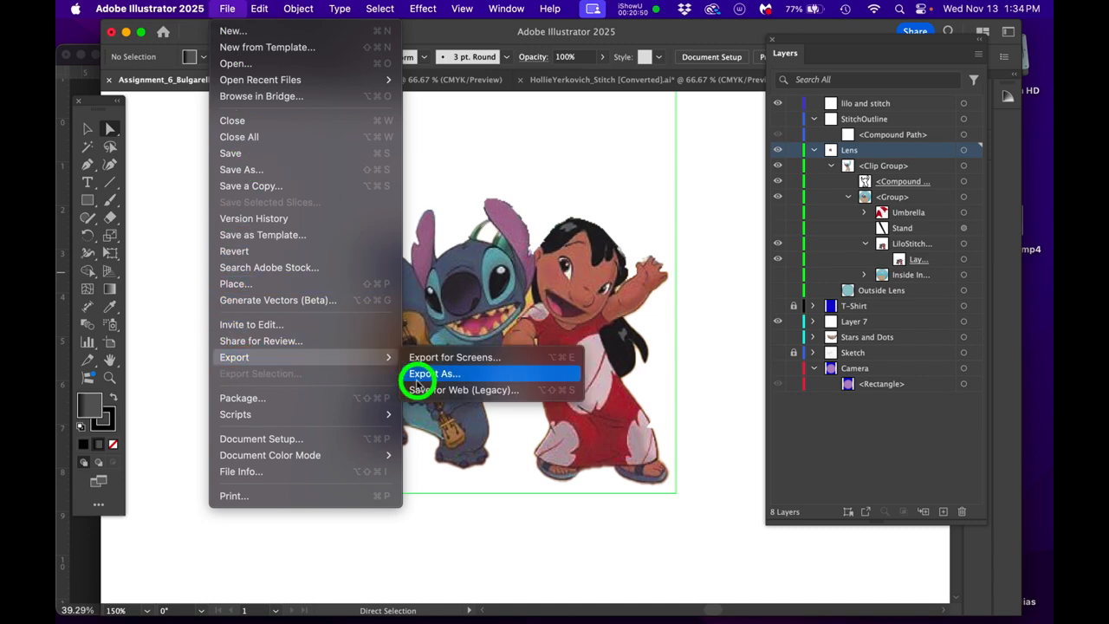
left_click(439, 381)
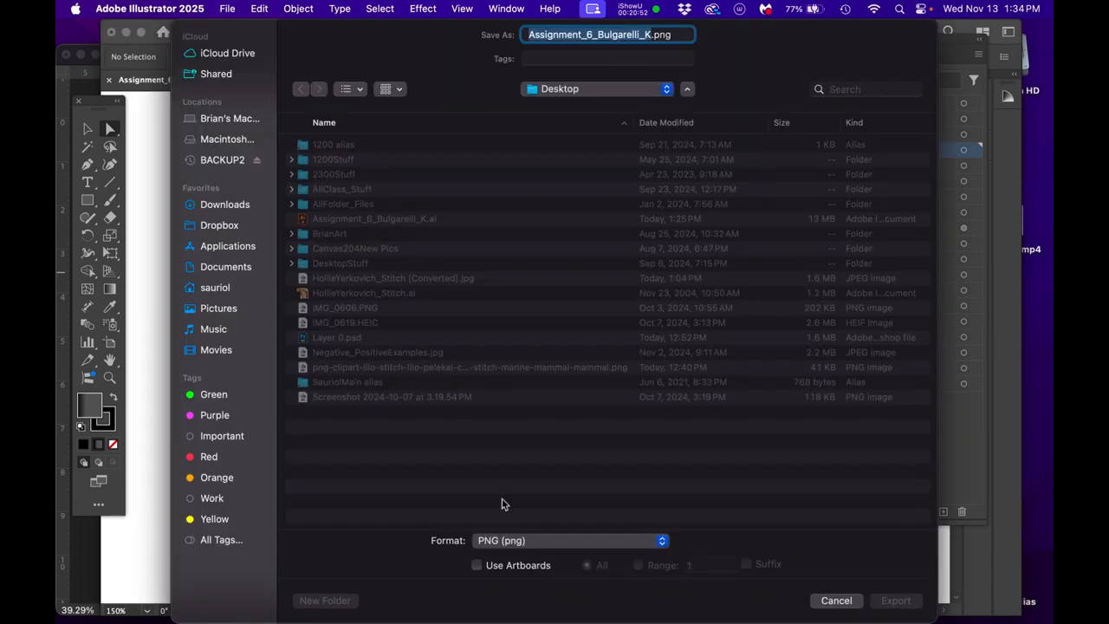
left_click(523, 540)
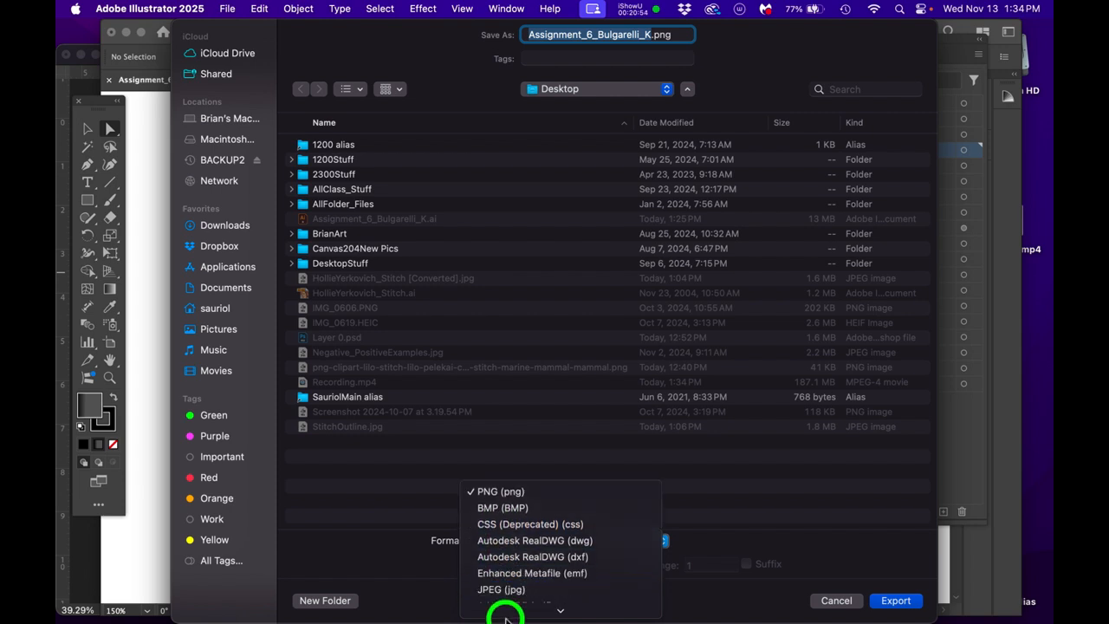
left_click(516, 524)
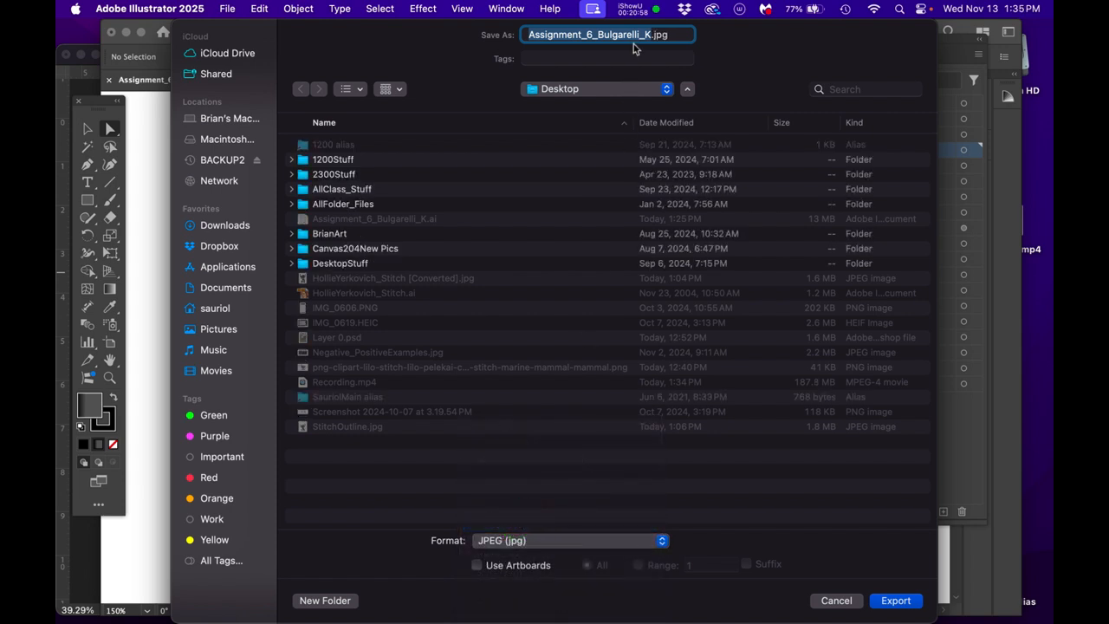
type("Pic")
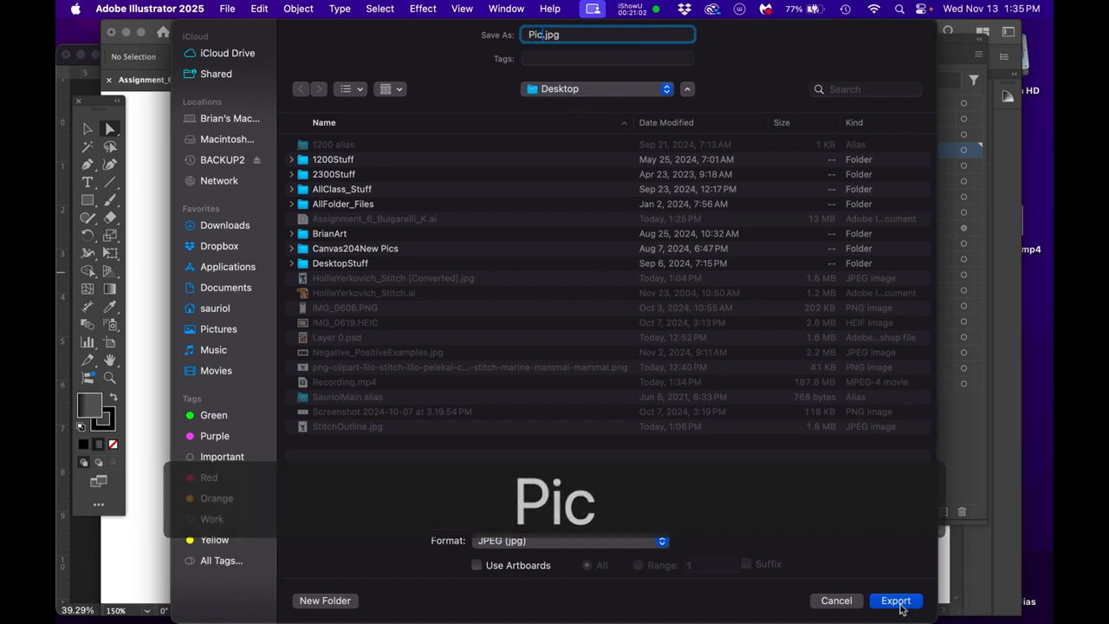
left_click(476, 568)
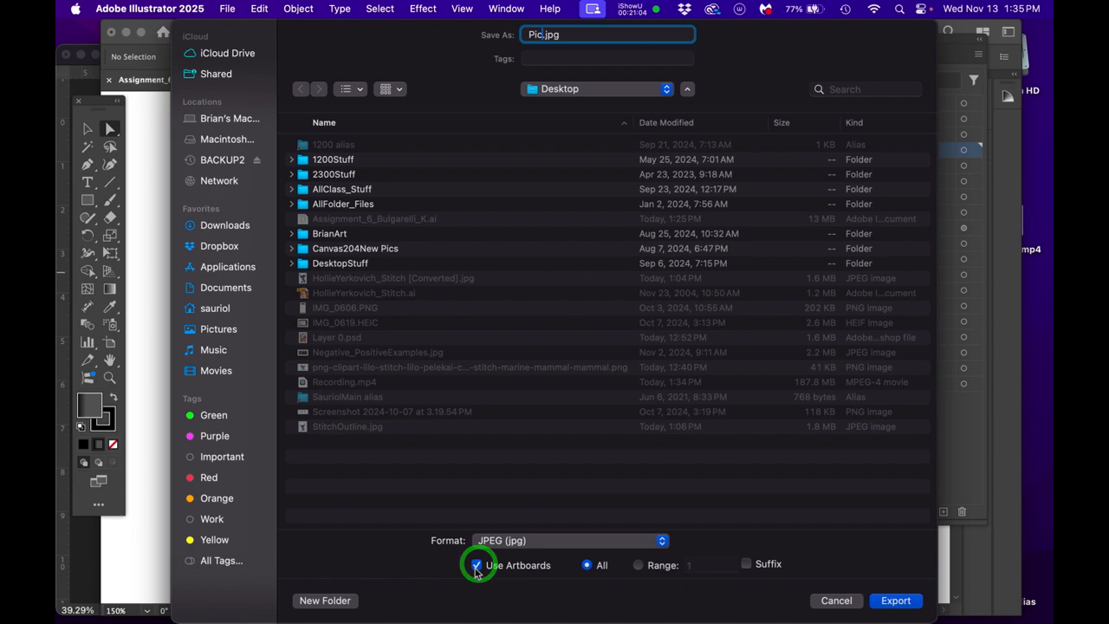
left_click(921, 603)
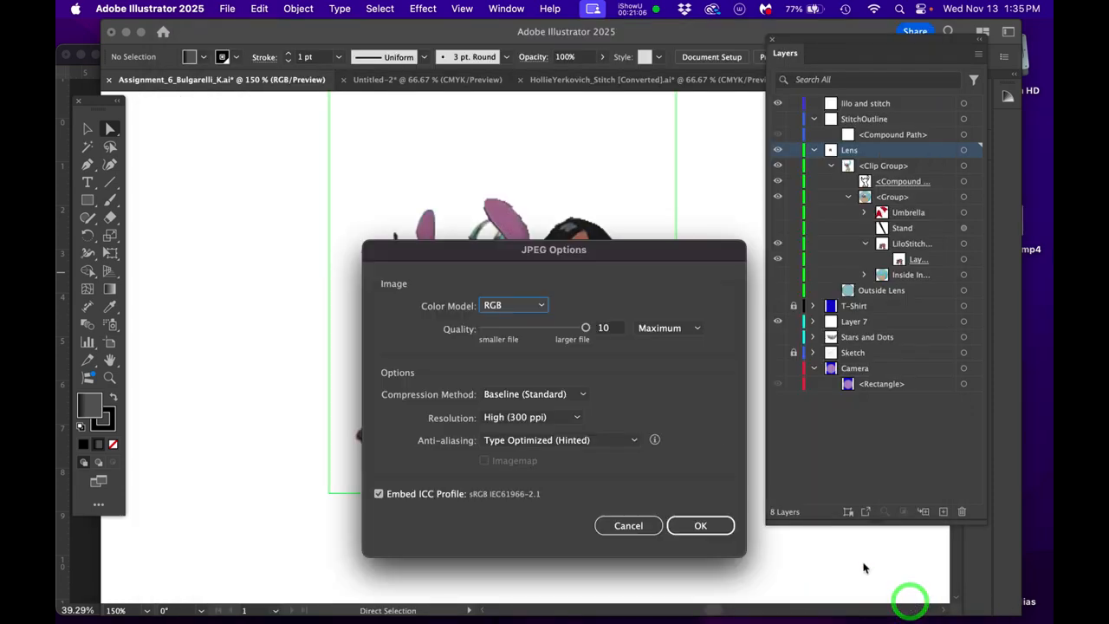
left_click(693, 529)
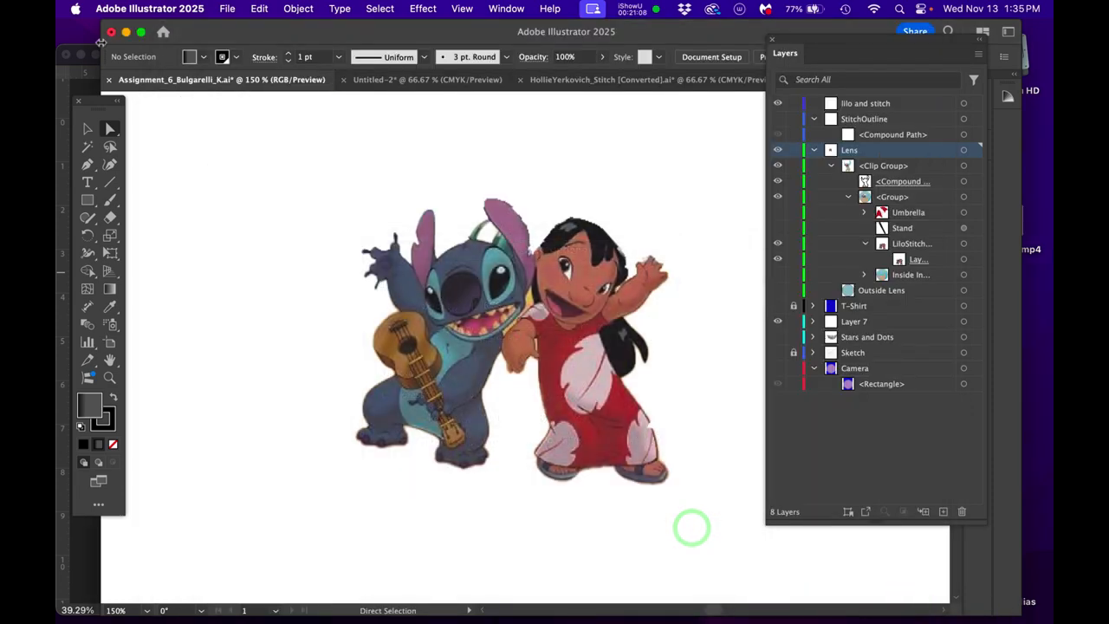
- Minimize Illustrator, switch to Photoshop and close the Stitch silhouette image, saving it to the Desktop as StitchOutline.psd with Maximize Compatibility
left_click(126, 32)
left_click(638, 52)
left_click(66, 54)
left_click(576, 261)
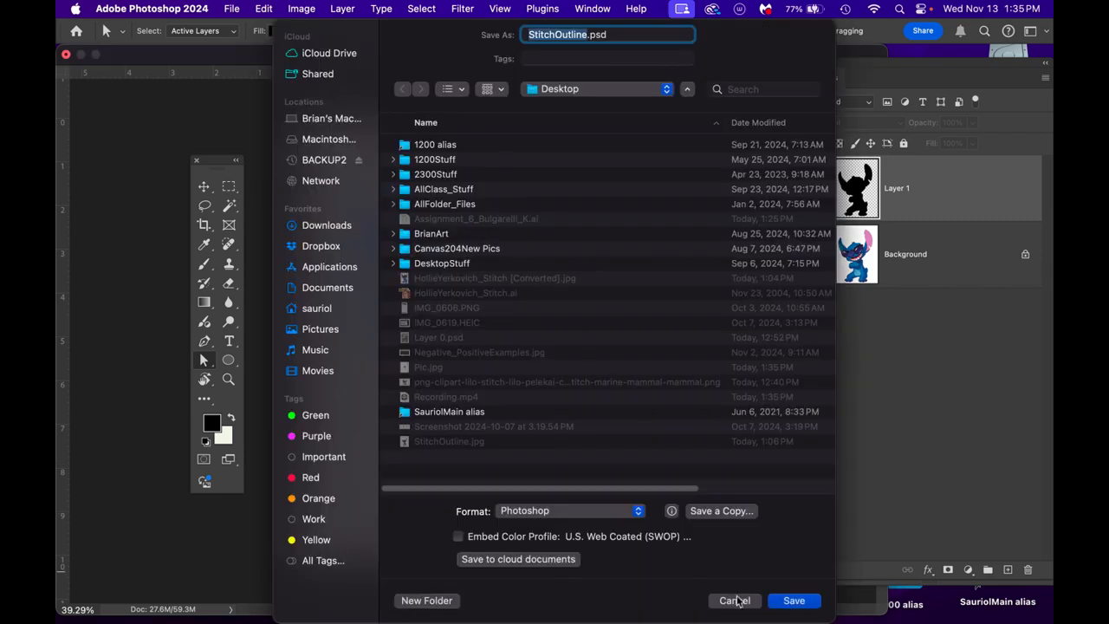
left_click(788, 604)
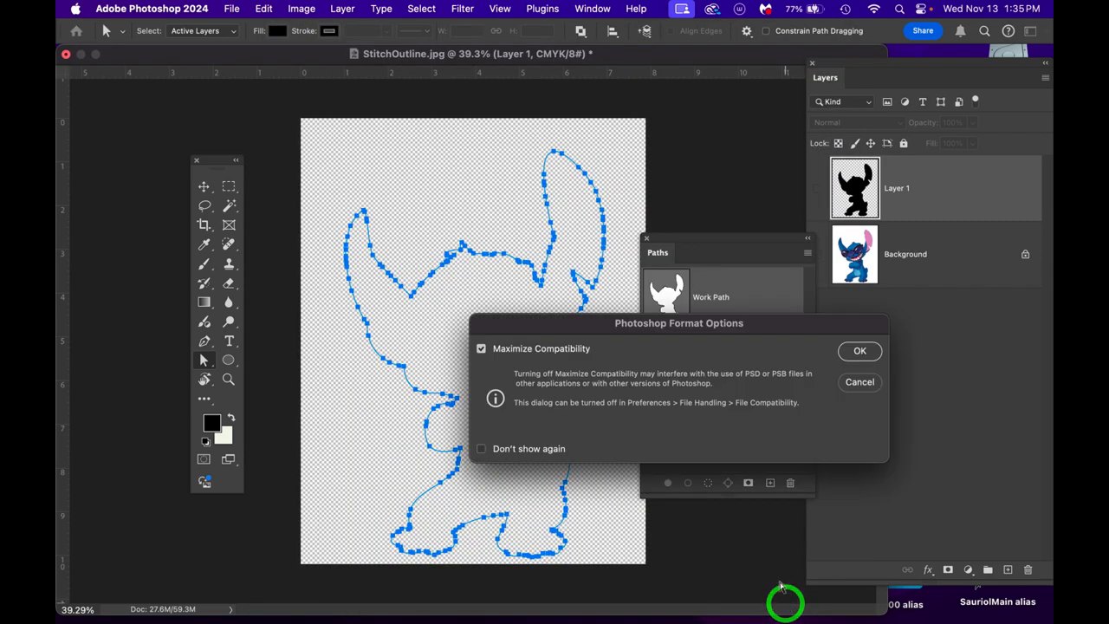
left_click(859, 351)
left_click(560, 190)
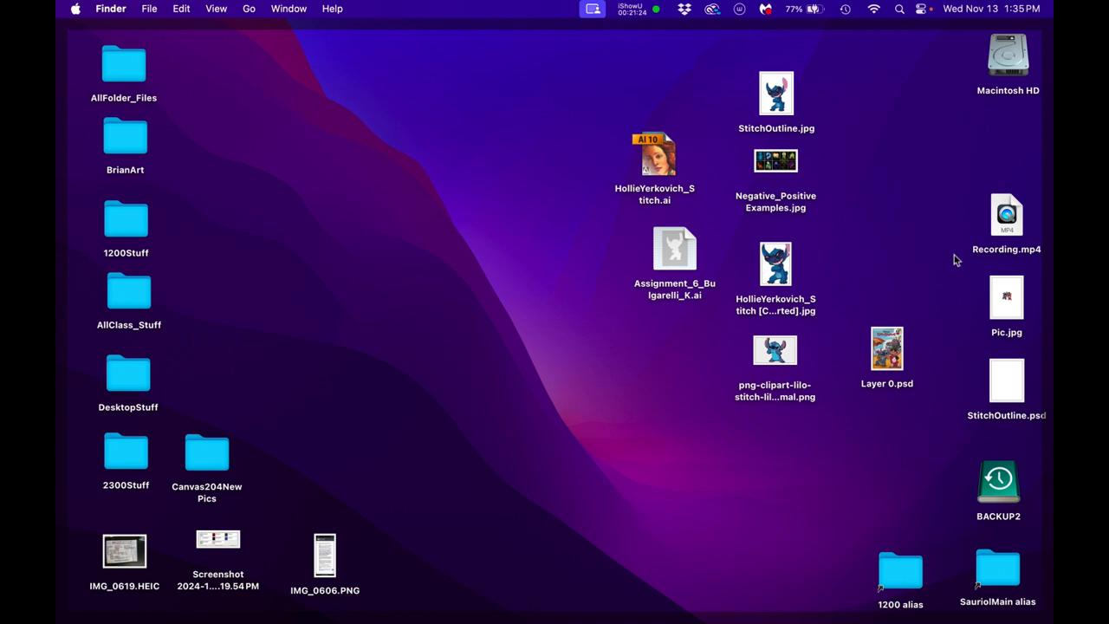
- Open Pic.jpg from the desktop in Photoshop, enlarge its window and convert the locked Background into Layer 0
left_click_drag(1010, 305, 504, 194)
double_click(505, 194)
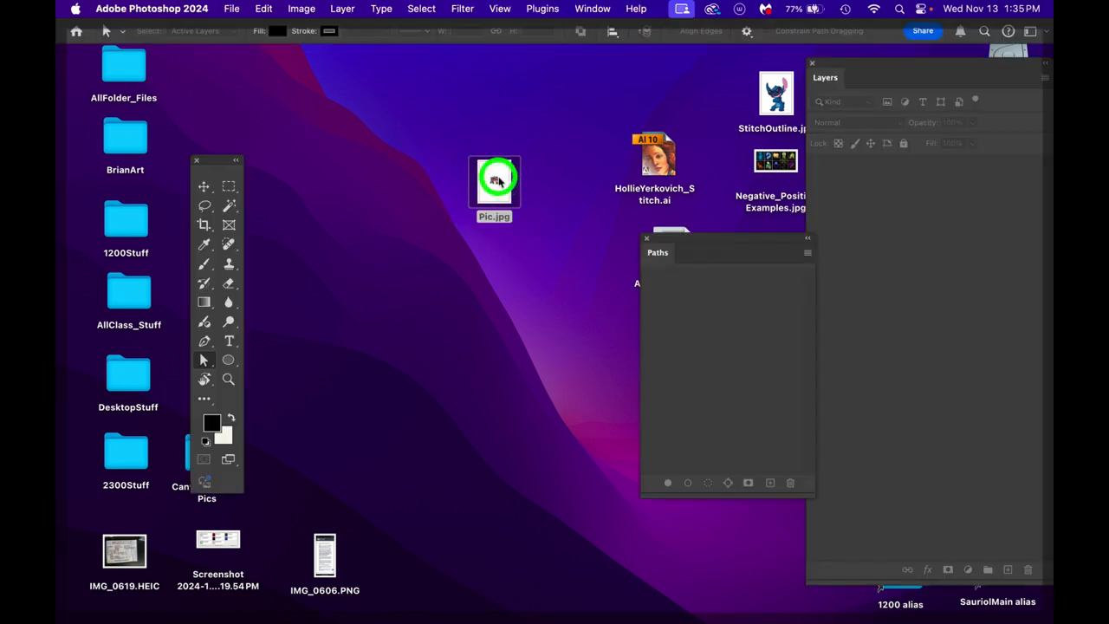
left_click_drag(411, 535, 688, 607)
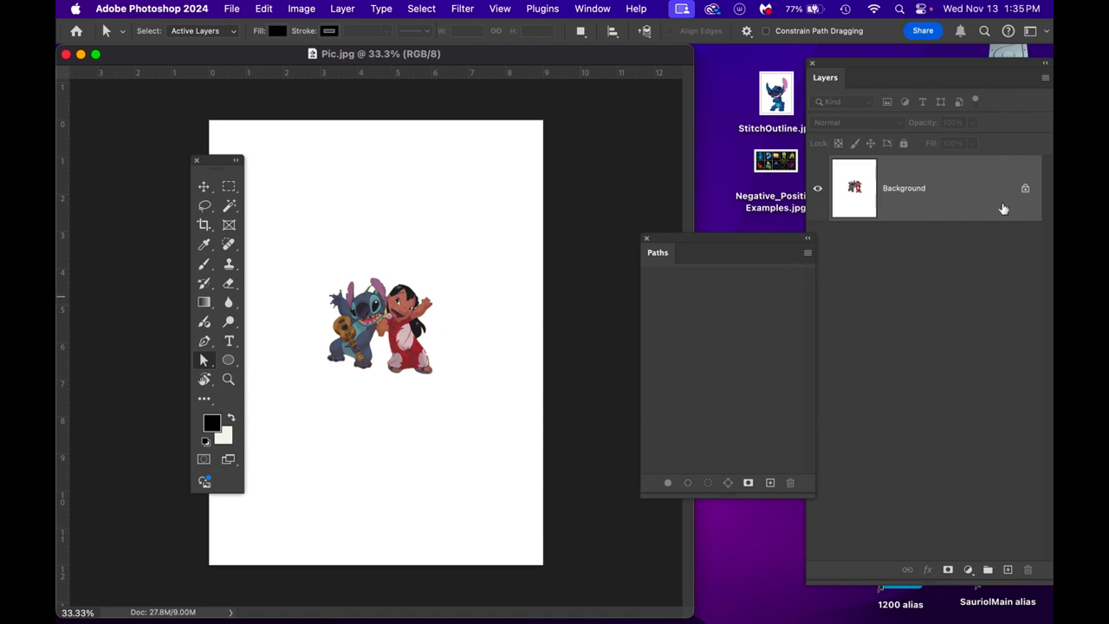
double_click(989, 201)
key("Return")
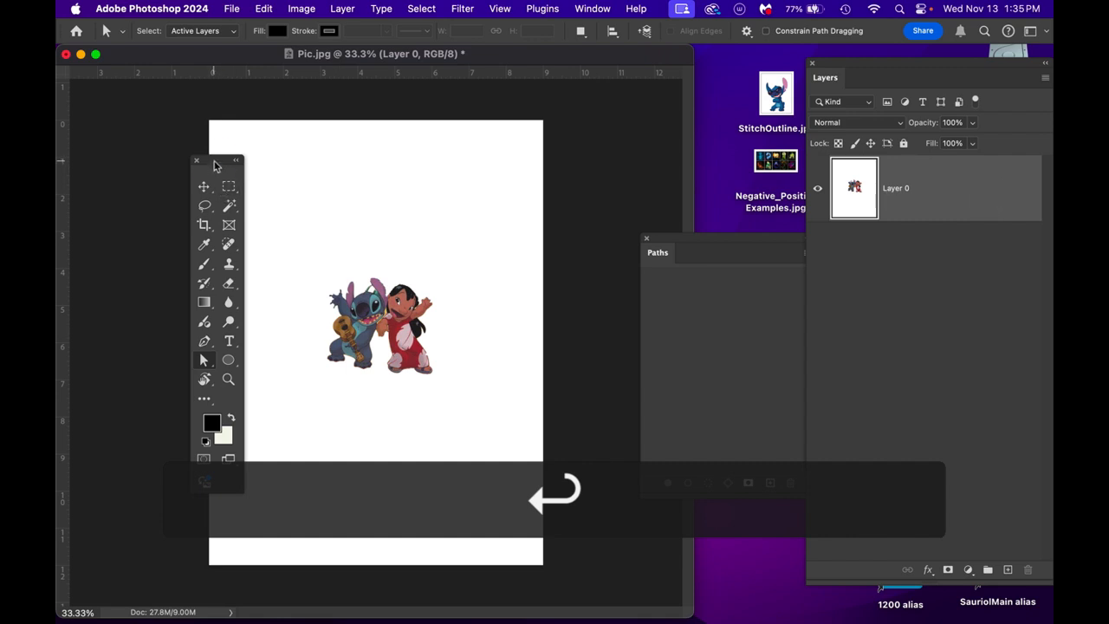
left_click_drag(216, 166, 136, 175)
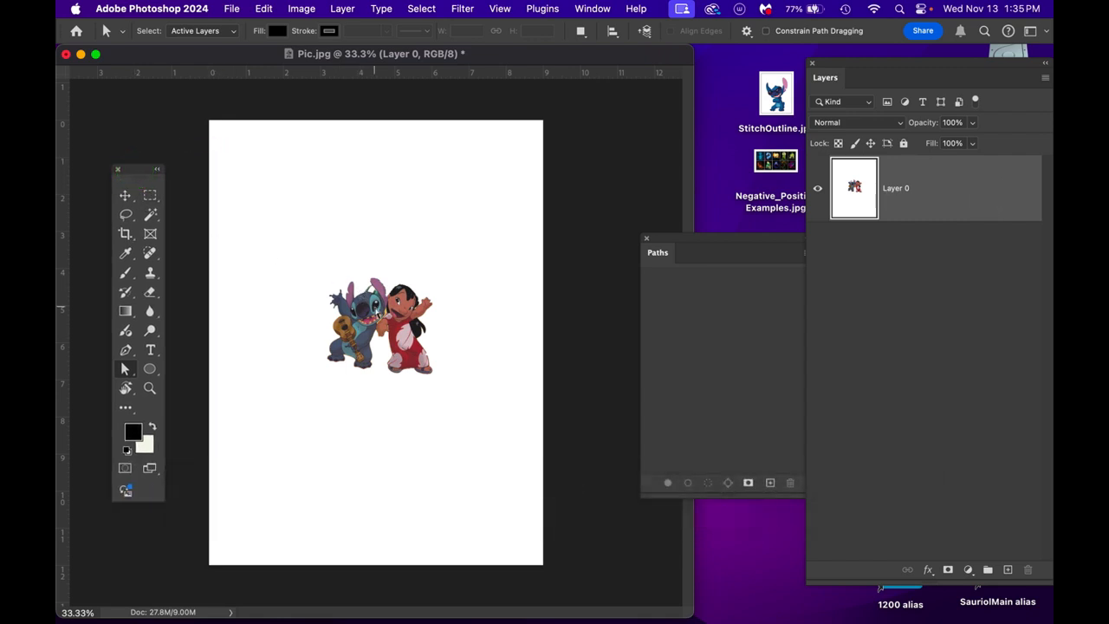
- Crop the canvas to a smaller portrait area around Lilo and Stitch
key("c")
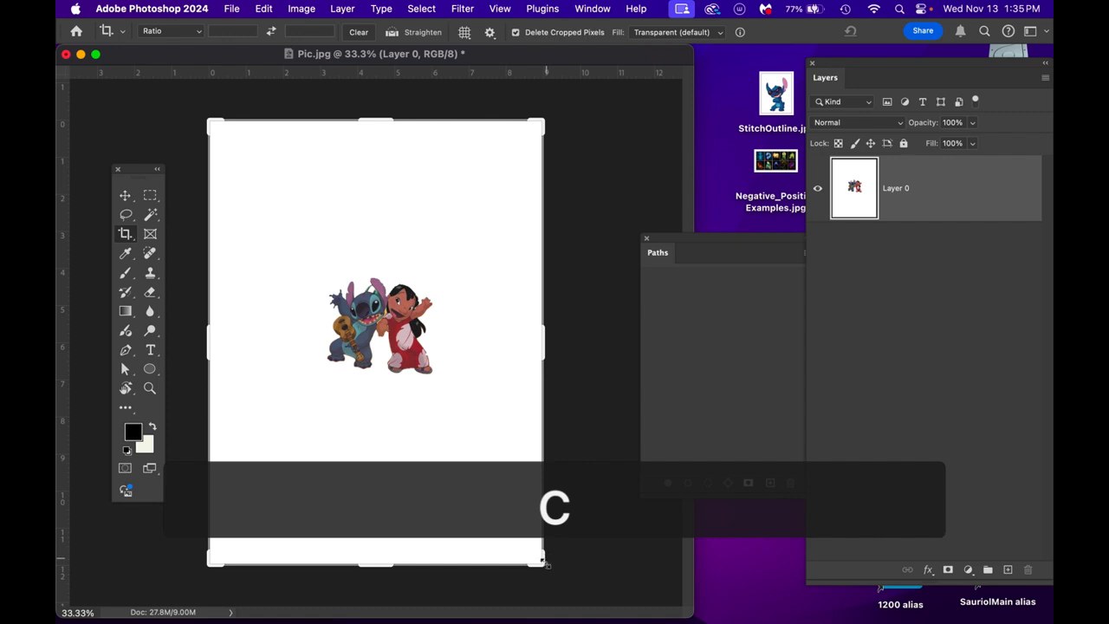
left_click_drag(543, 567, 477, 454)
mouse_move(421, 413)
left_mouse_down()
mouse_move(421, 390)
mouse_move(413, 422)
left_mouse_up()
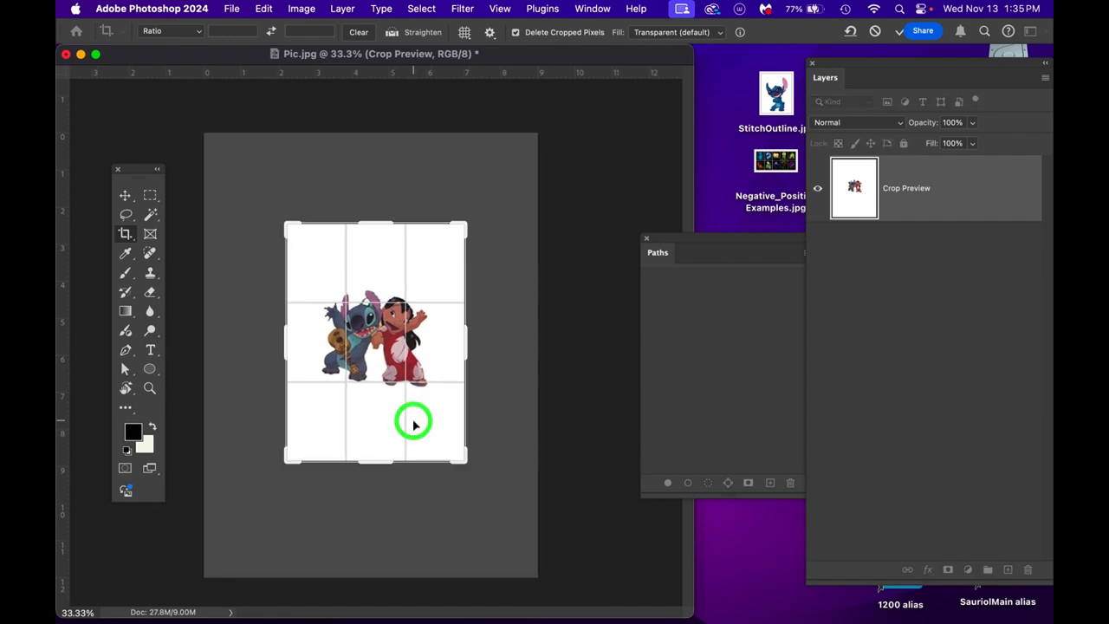
key("Return")
- Scale up Layer 0 so Lilo and Stitch nearly fill the width of the cropped canvas
left_click(854, 194)
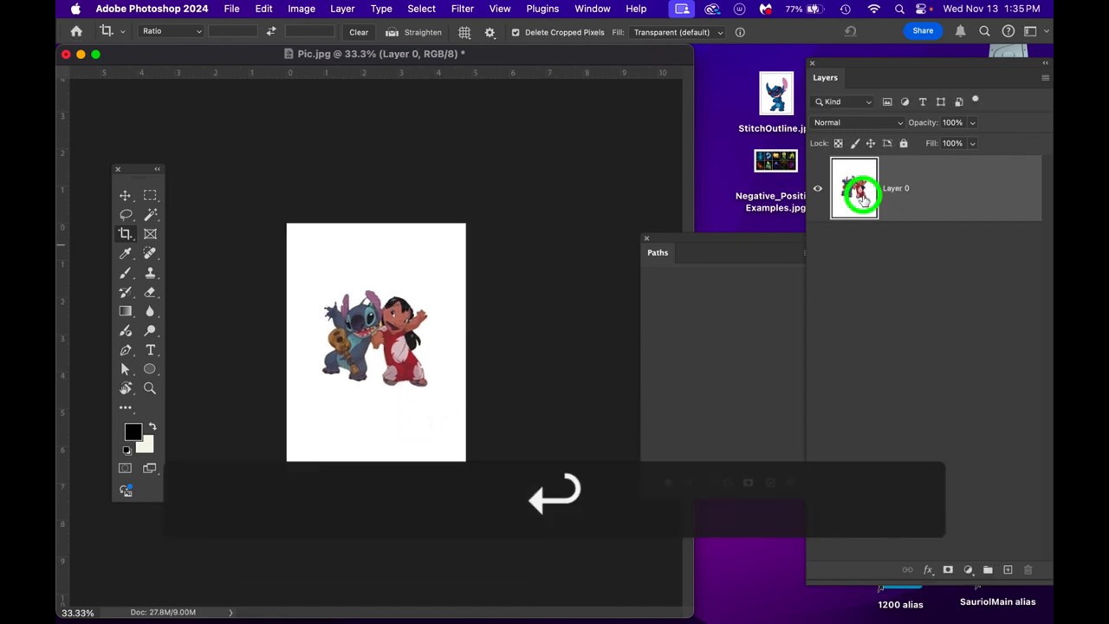
key("super+t")
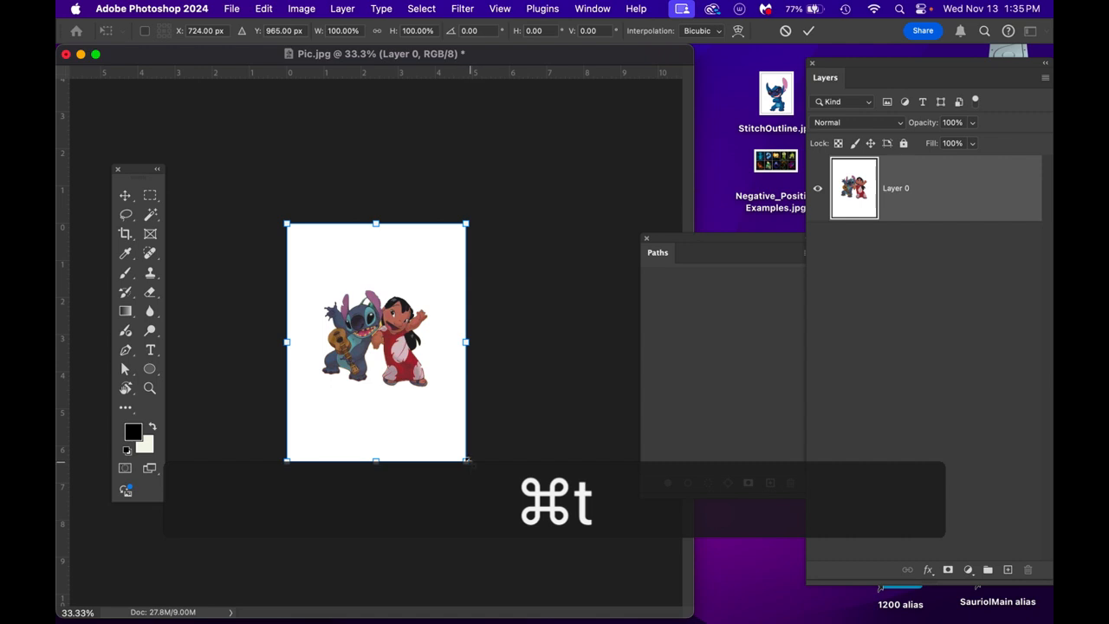
left_click_drag(466, 460, 515, 508)
key("Return")
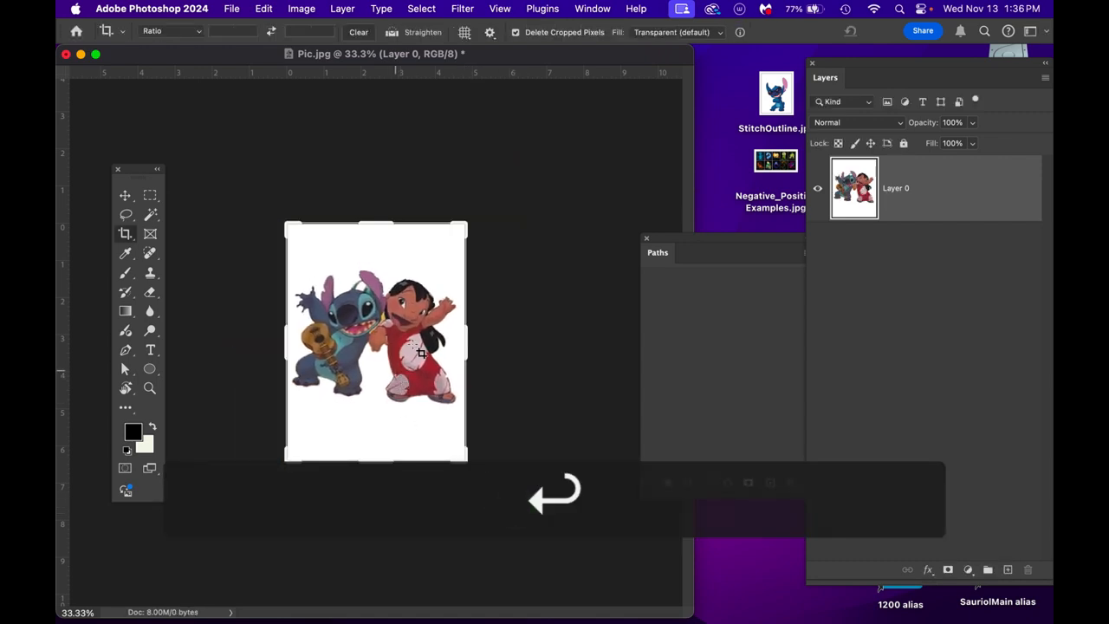
scroll(413, 280, "up", 5)
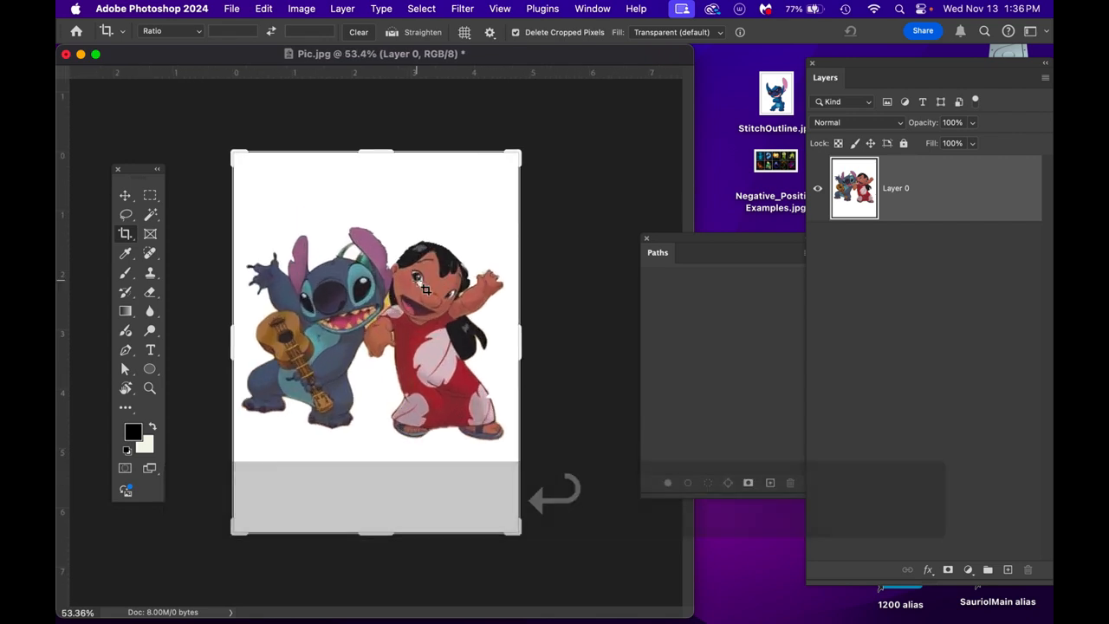
- Select Layer 0's white background with the Magic Wand and invert the selection to the Lilo and Stitch figures
left_click(949, 202)
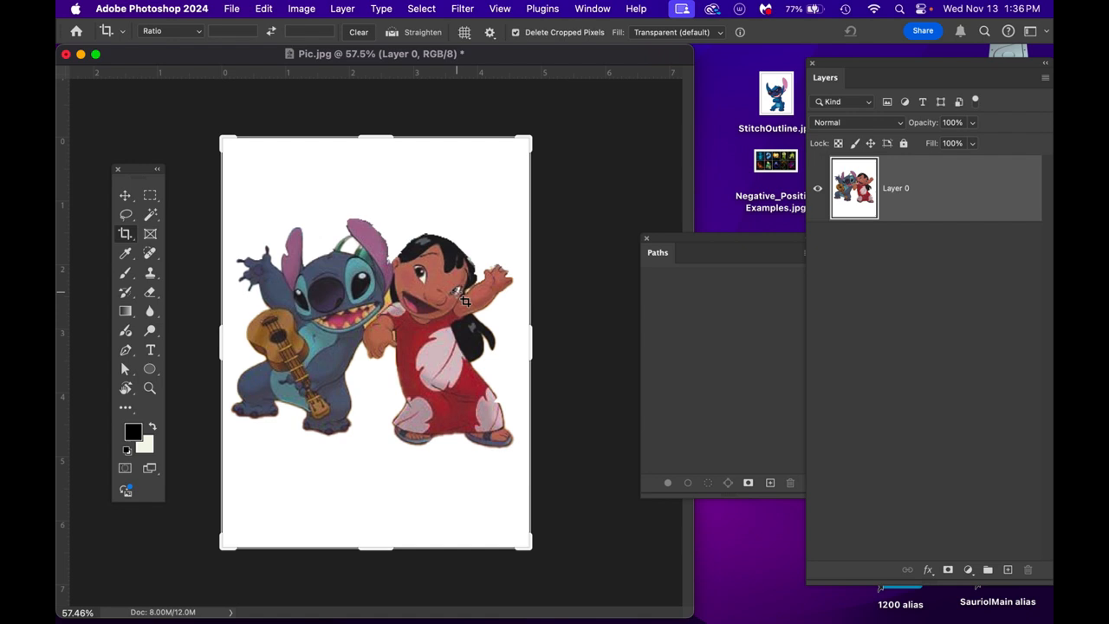
key("w")
left_click(471, 205)
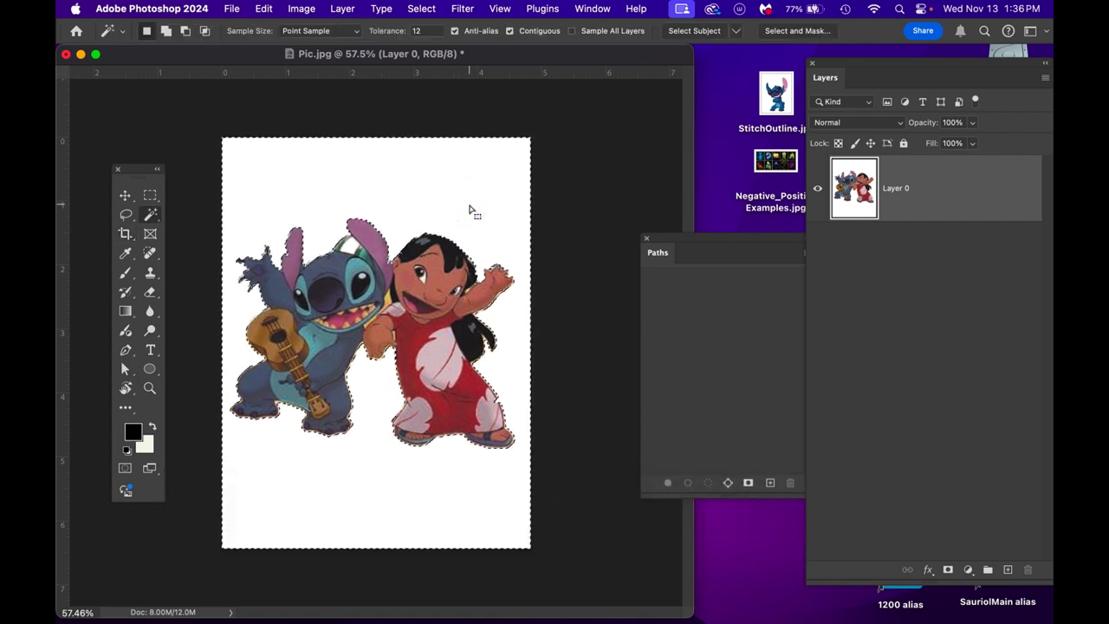
left_click(421, 10)
left_click(433, 71)
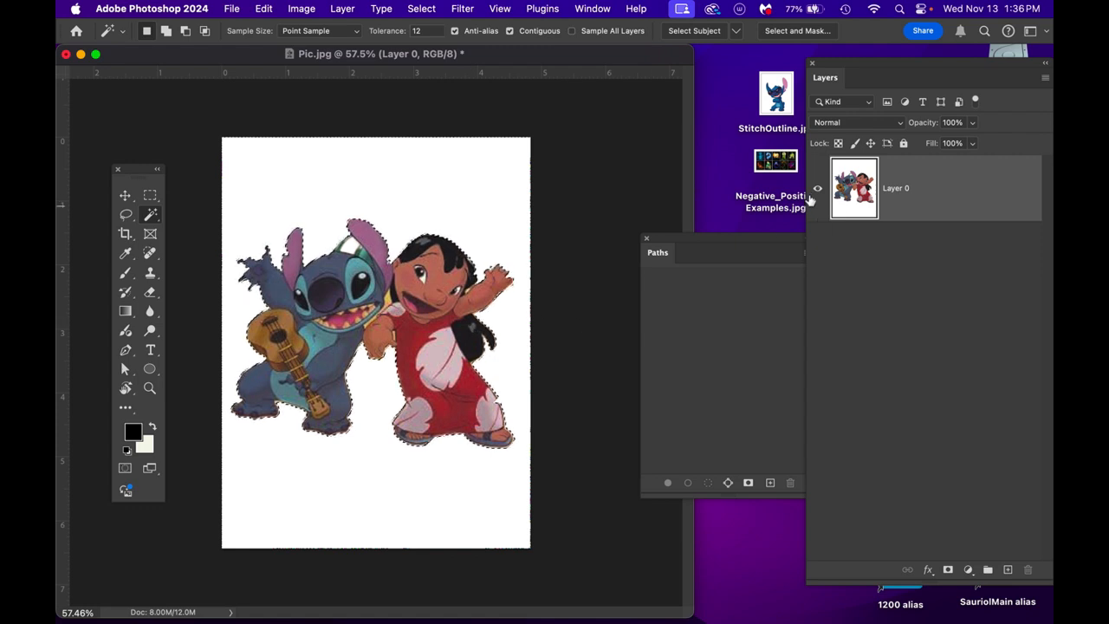
- Add an empty layer, hide Layer 0 and make a work path from the figure selection with a 1.0 pixel tolerance
left_click(1008, 571)
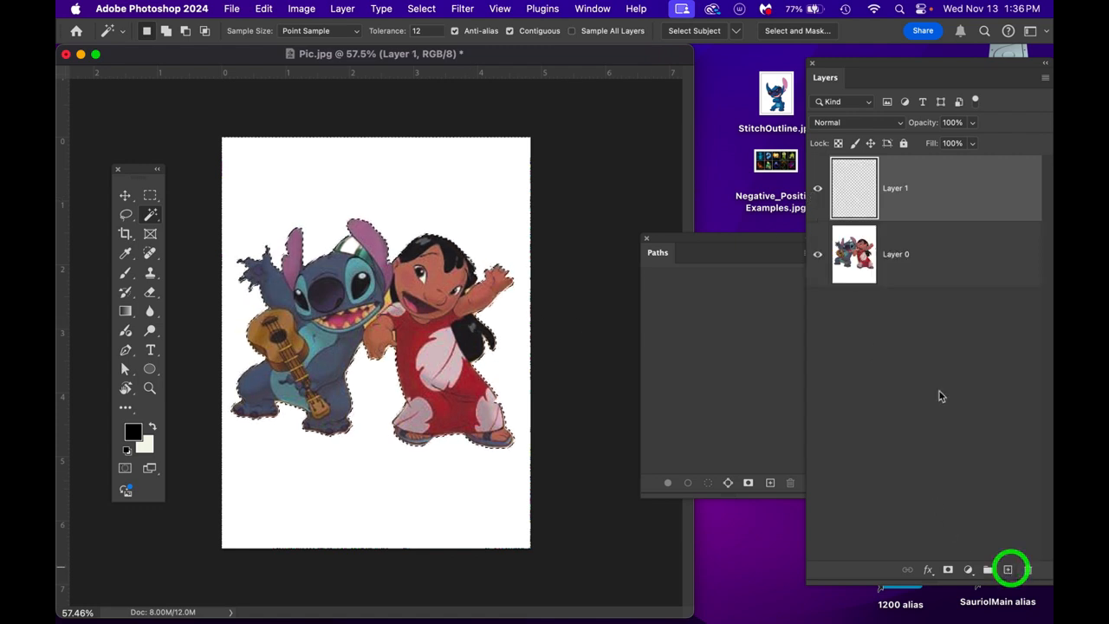
left_click(817, 255)
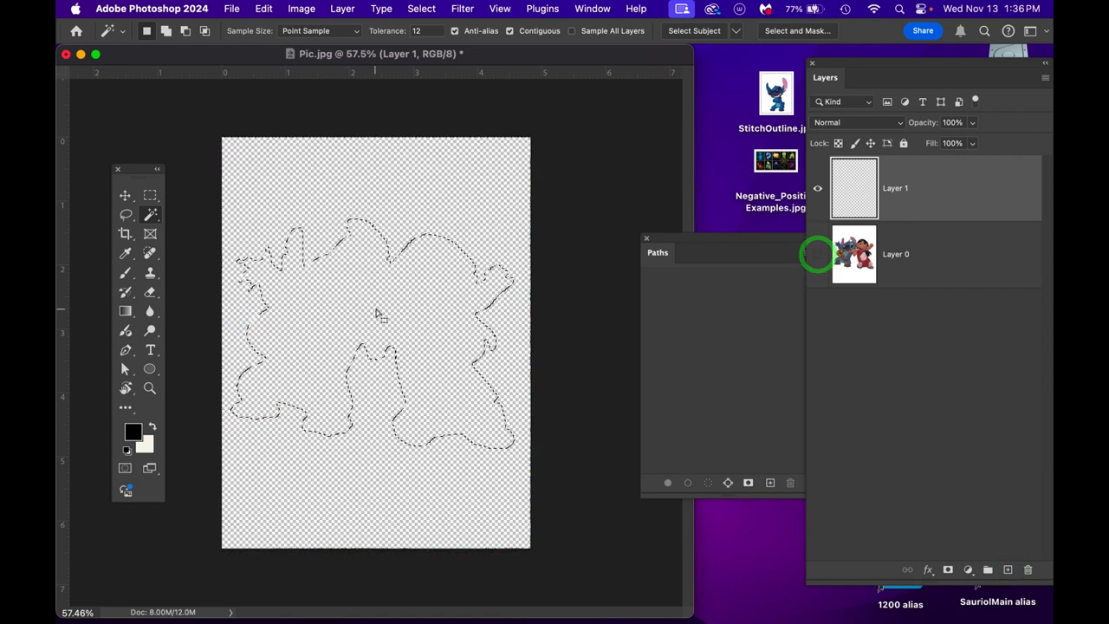
left_click_drag(689, 247, 617, 196)
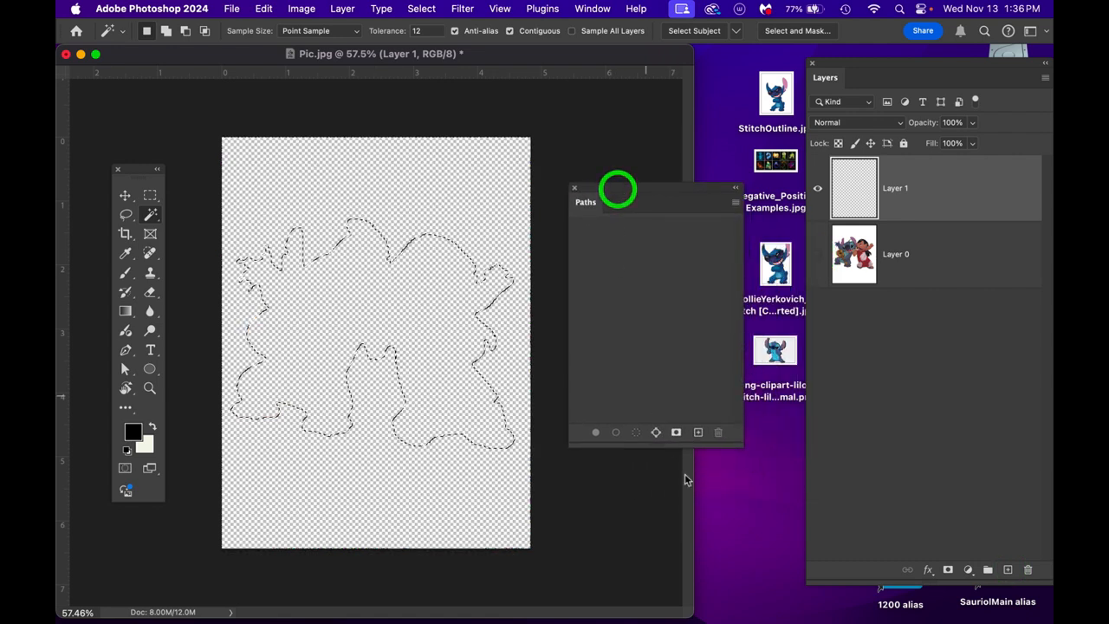
left_click(736, 203)
left_click(787, 250)
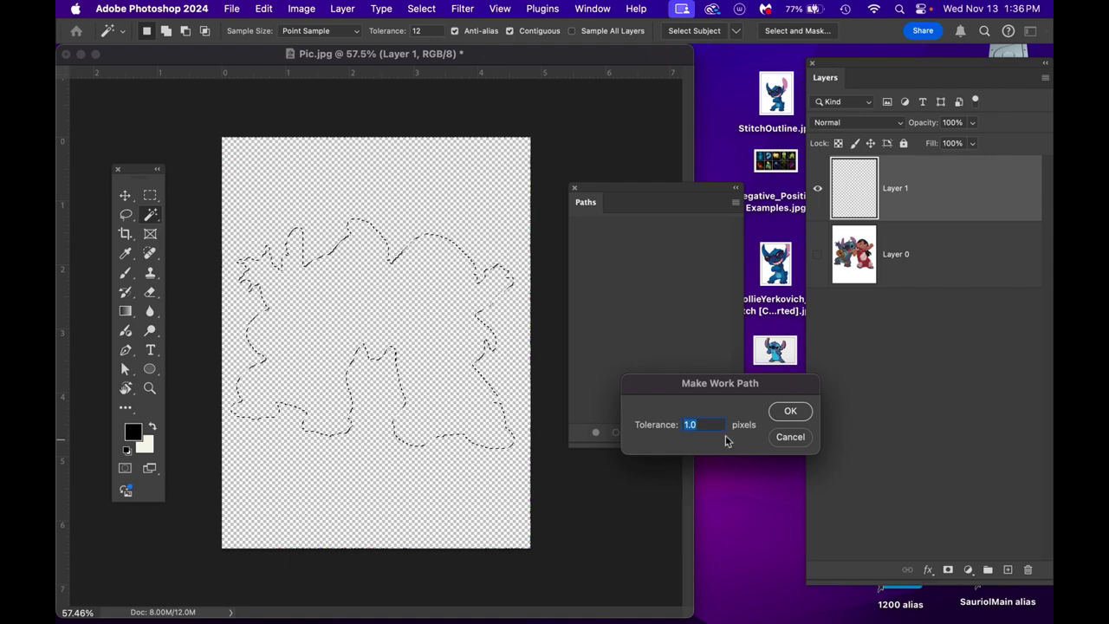
left_click(791, 413)
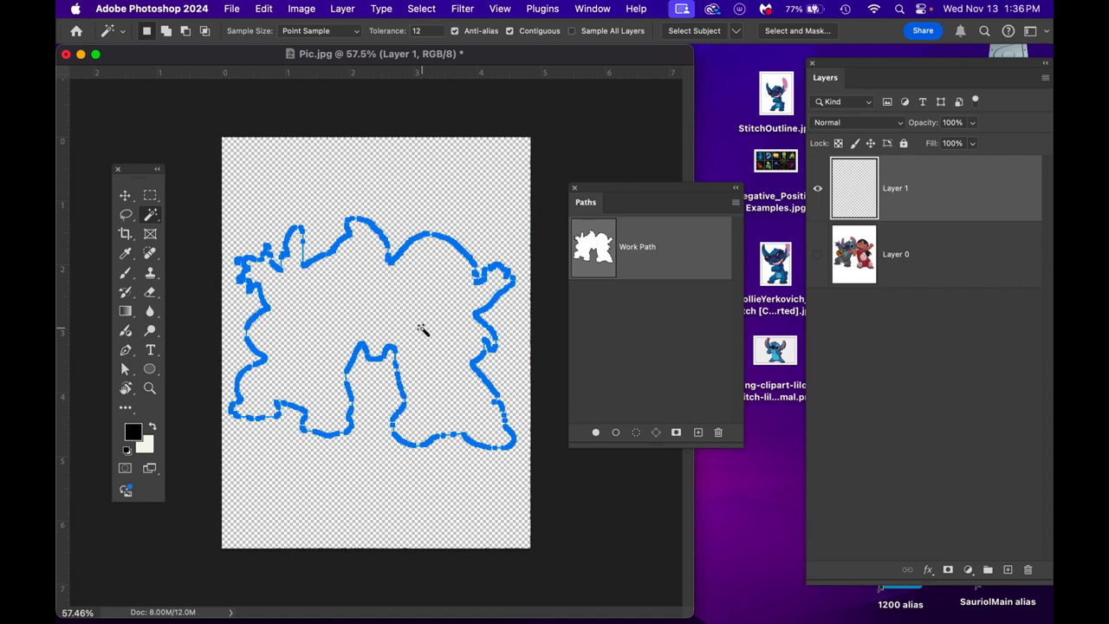
- Copy the Lilo and Stitch work path and switch back to the T-shirt design in Illustrator
key("super+c")
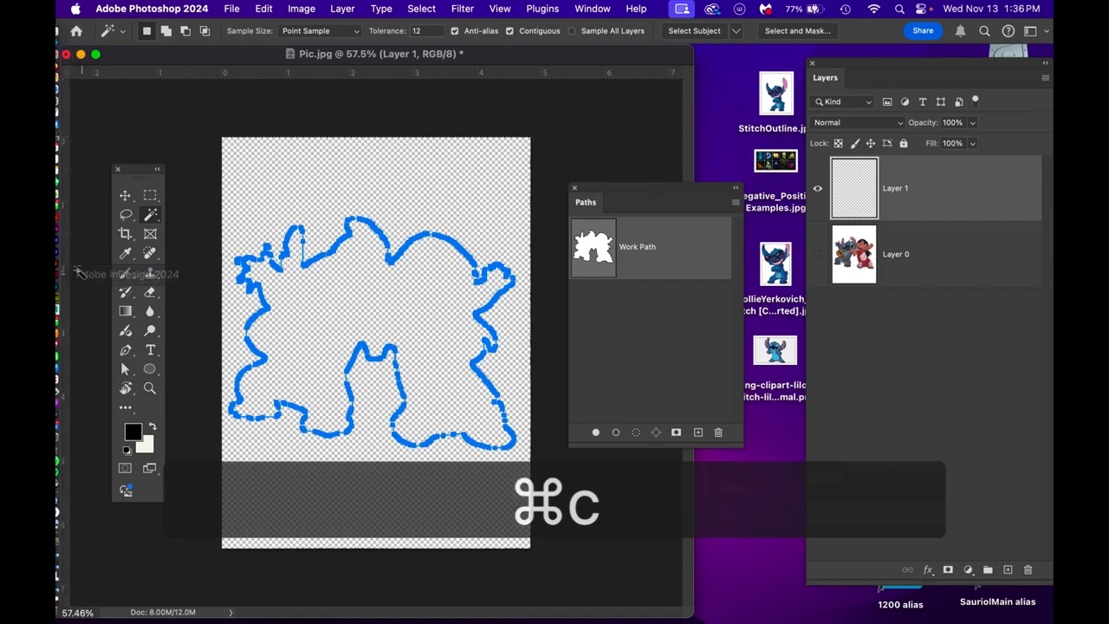
mouse_move(57, 279)
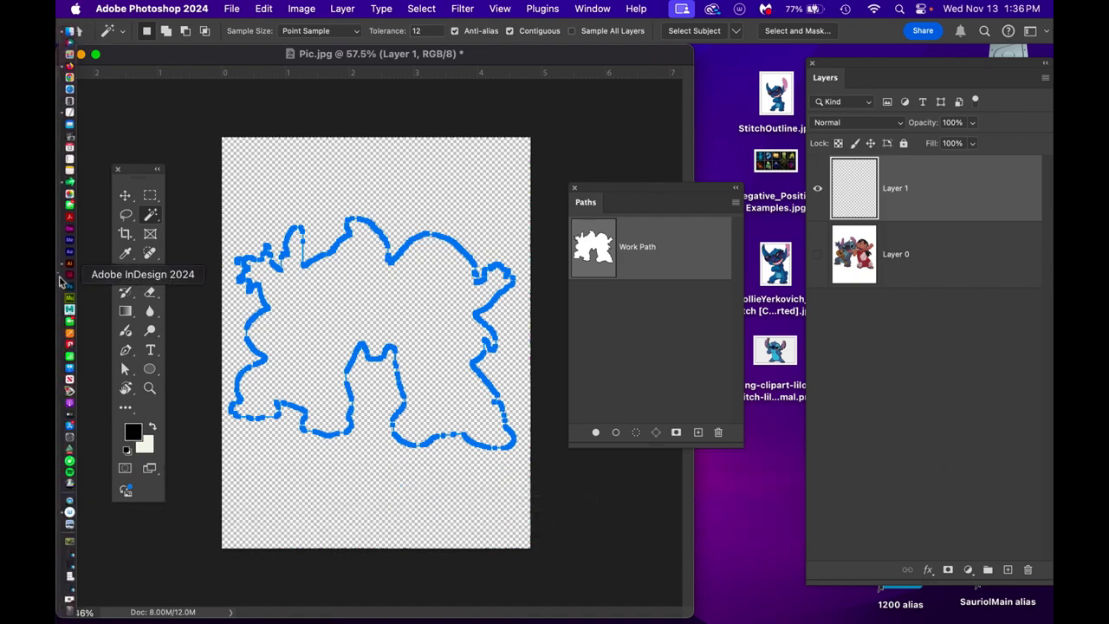
left_click(71, 265)
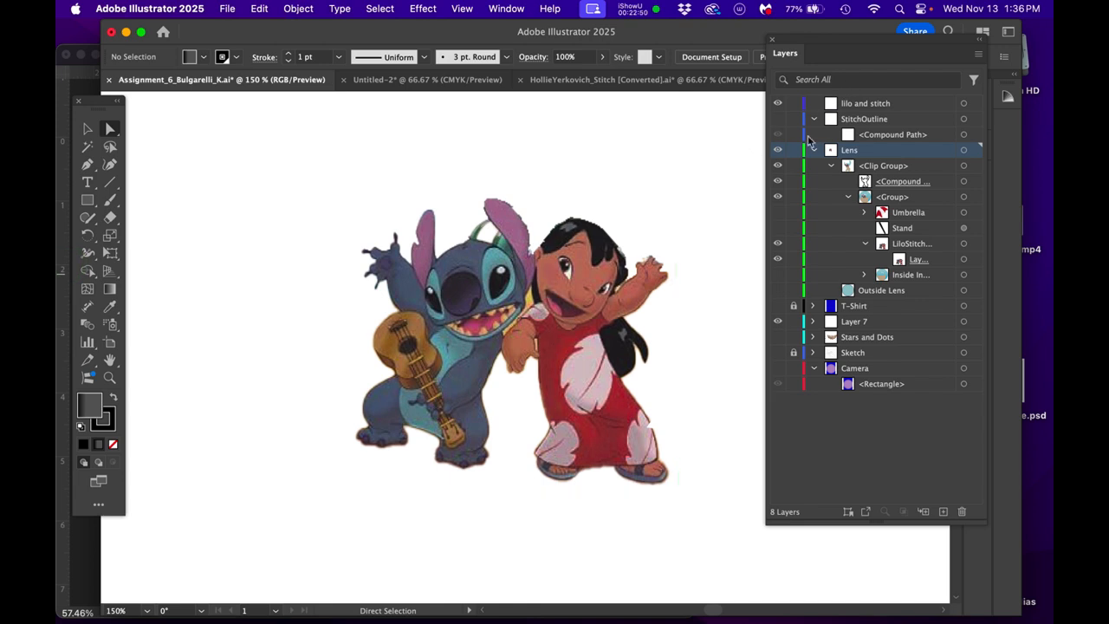
scroll(539, 289, "down", 5)
scroll(535, 286, "up", 1)
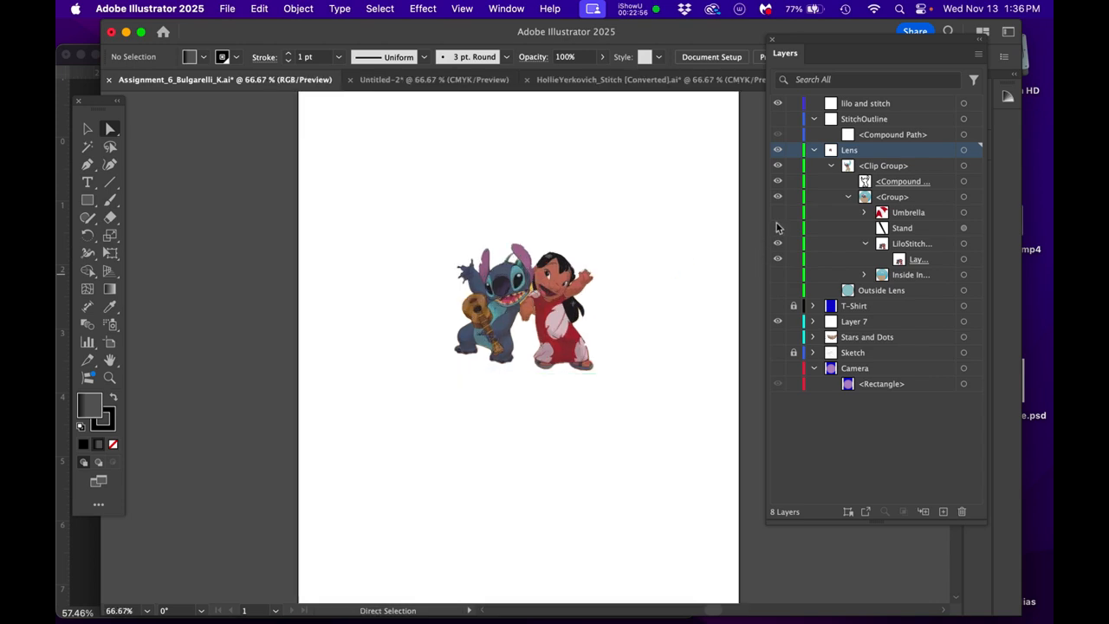
- Show the inside background, Stand and Umbrella in the Lens clip group, and turn on the T-Shirt layer
left_click(778, 274)
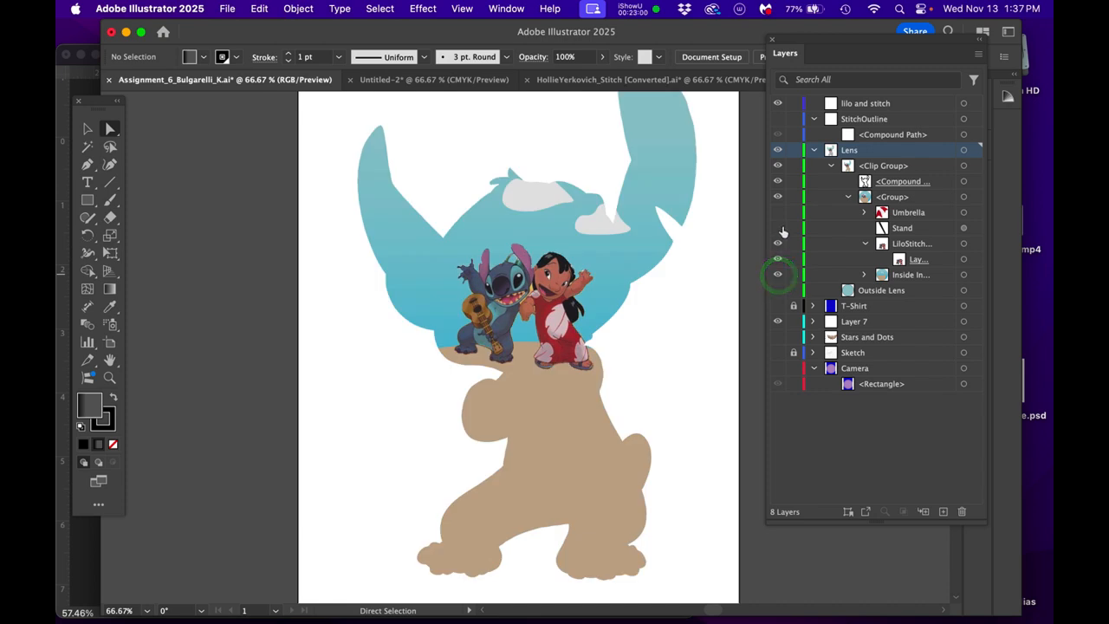
left_click(778, 228)
left_click(778, 212)
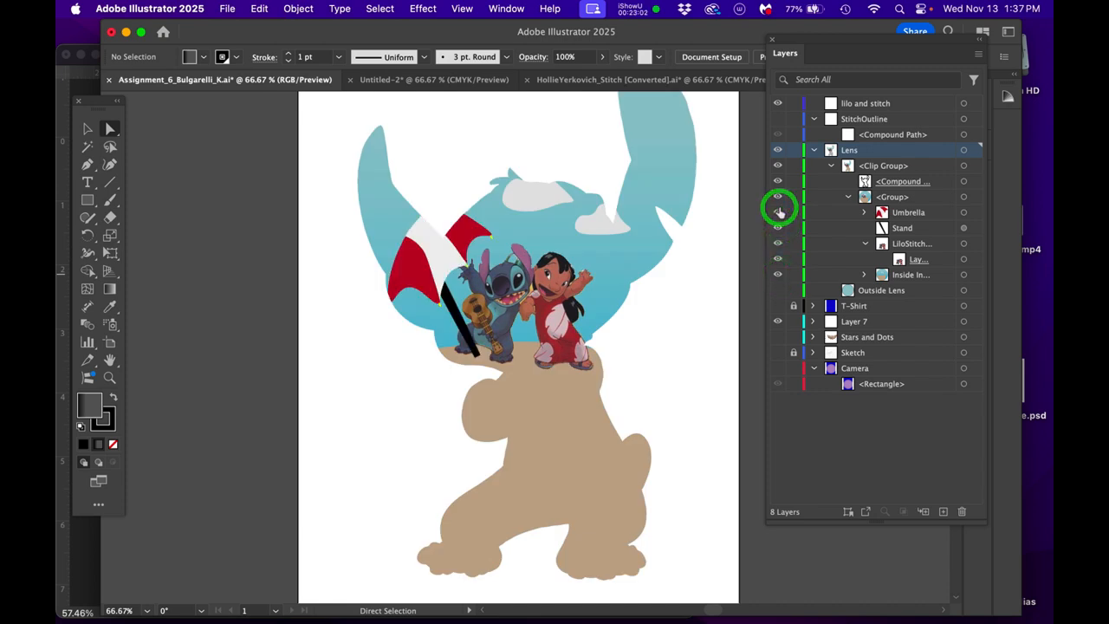
left_click(777, 134)
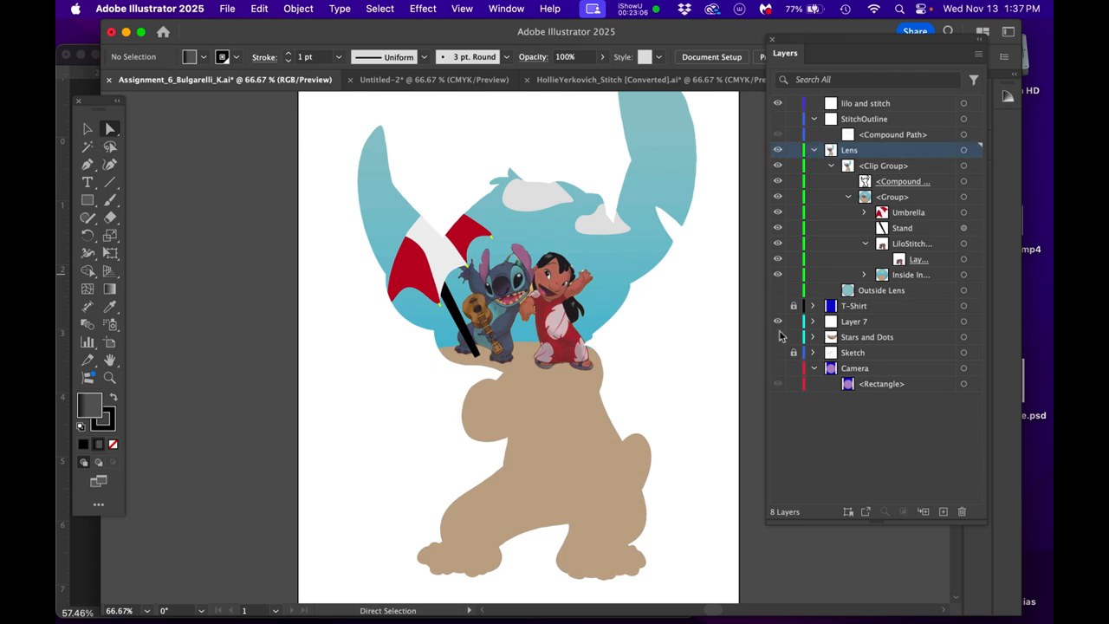
left_click(779, 305)
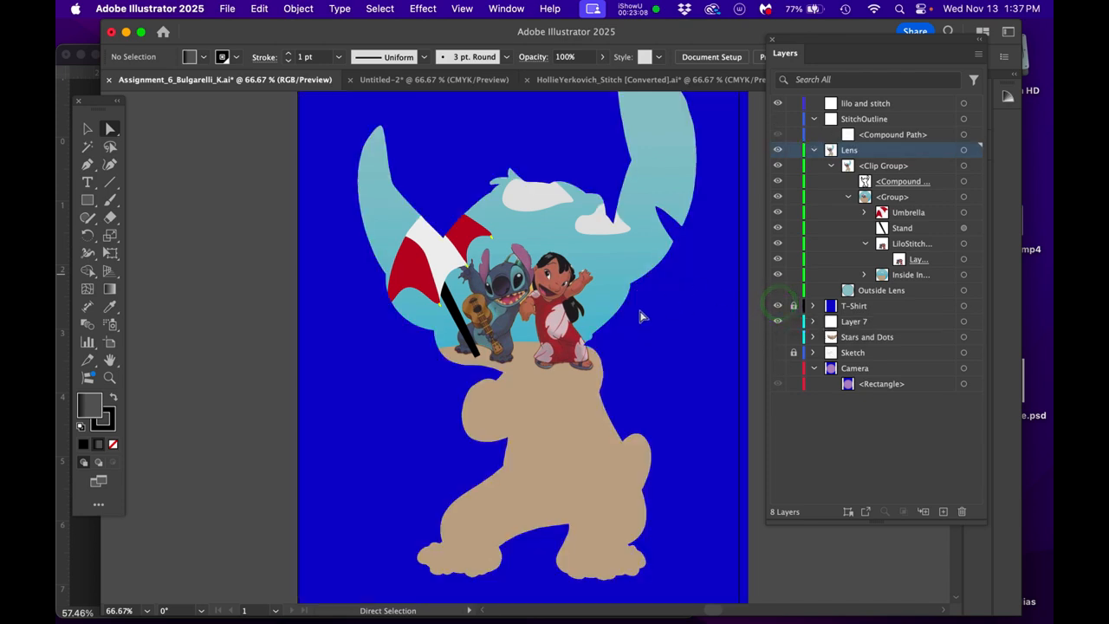
- Add a new layer above the lilo and stitch layer and paste the copied outline as a fully editable compound shape
left_click(881, 105)
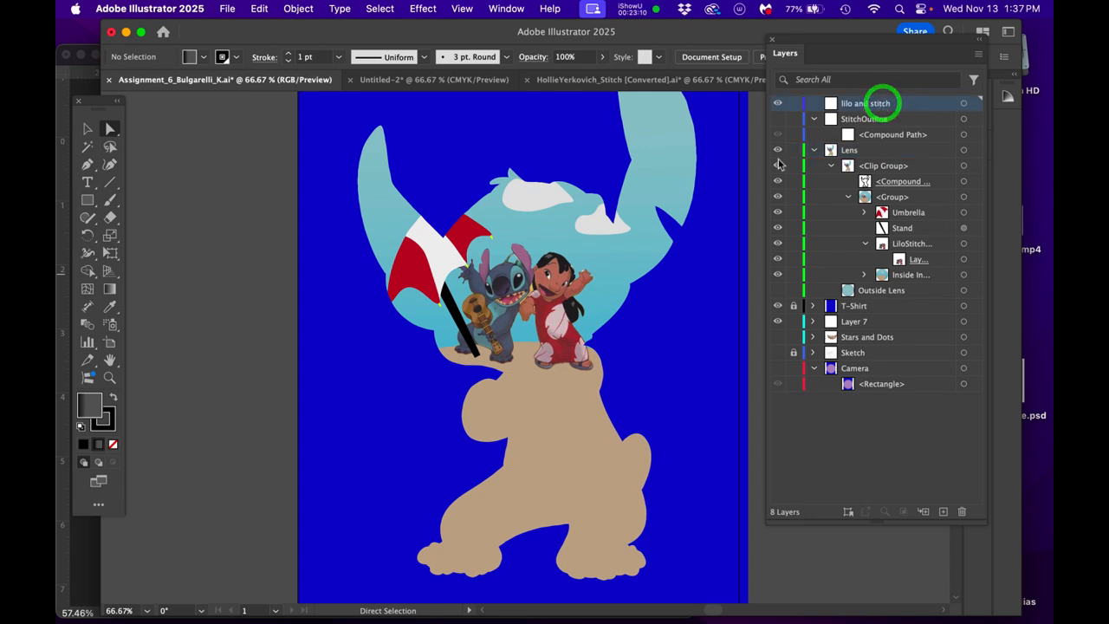
left_click(943, 512)
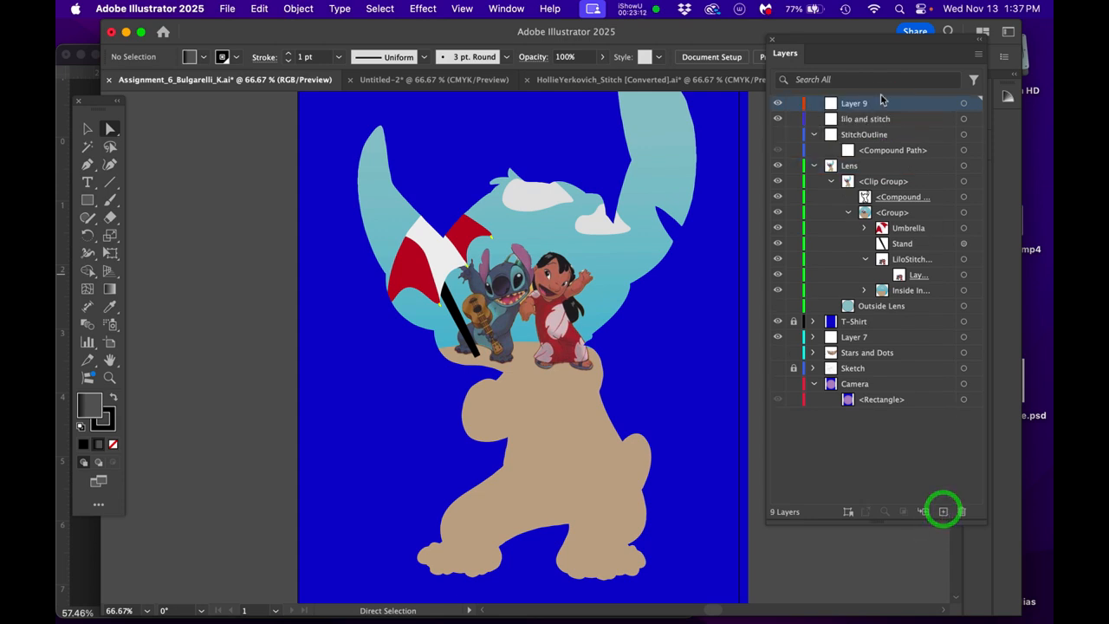
left_click(923, 107)
key("super+v")
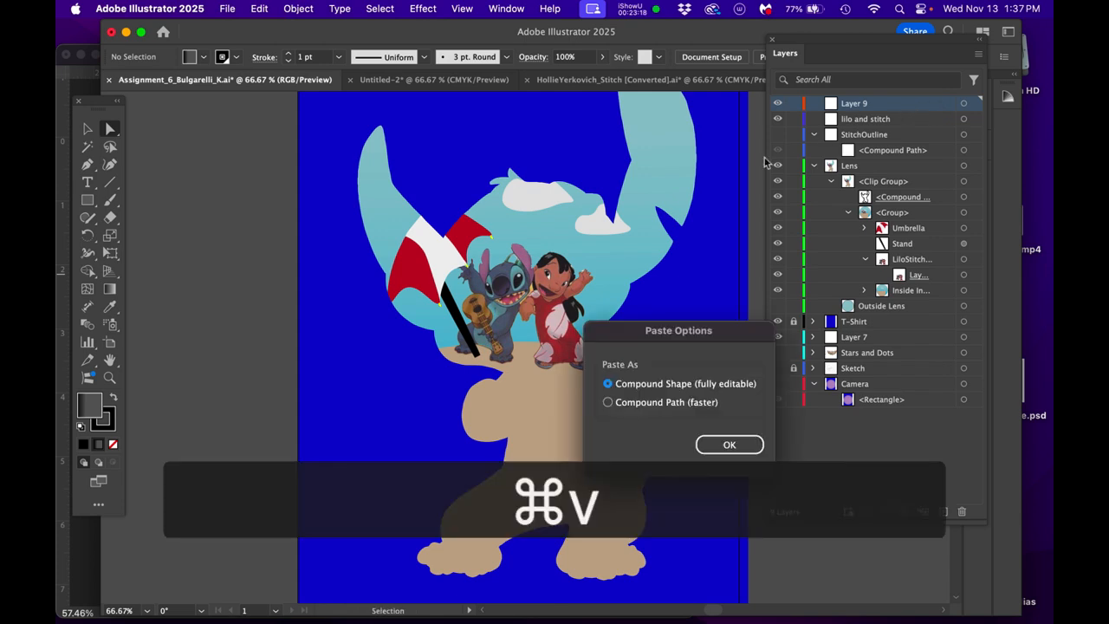
left_click(708, 445)
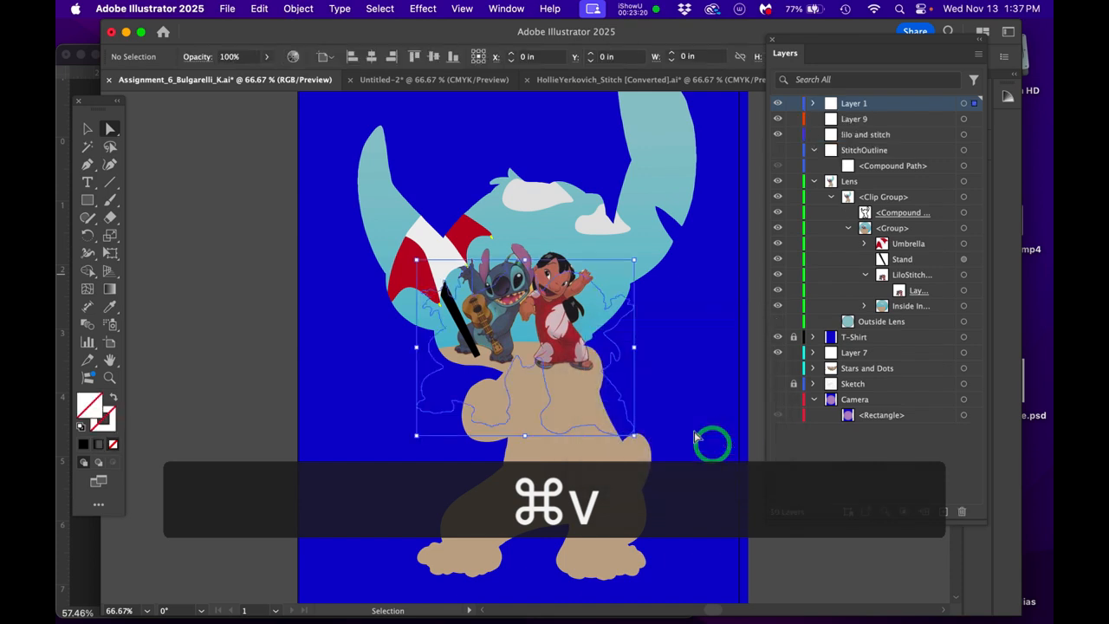
- Move the pasted Lilo and Stitch outline off the artboard onto the empty canvas beside the shirt
key("e")
left_click_drag(596, 339, 218, 271)
key("space")
left_click_drag(308, 315, 468, 299)
- Fill the outline shape with the shirt-blue swatch R=0 G=13 B=212 and deselect it
left_click(87, 404)
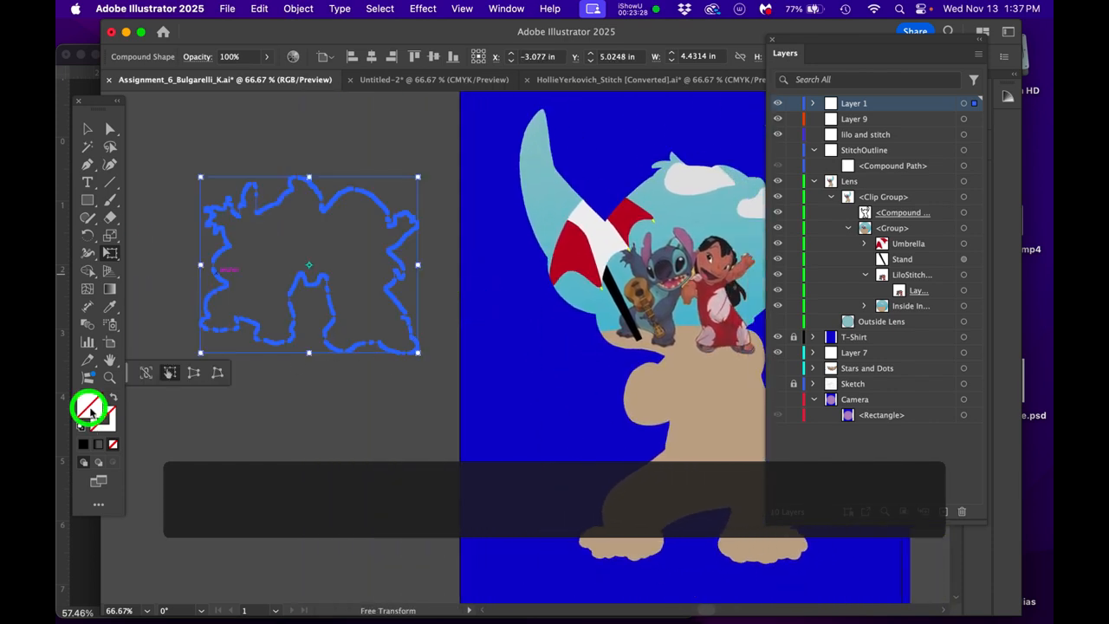
left_click_drag(1052, 227, 522, 429)
left_click(603, 506)
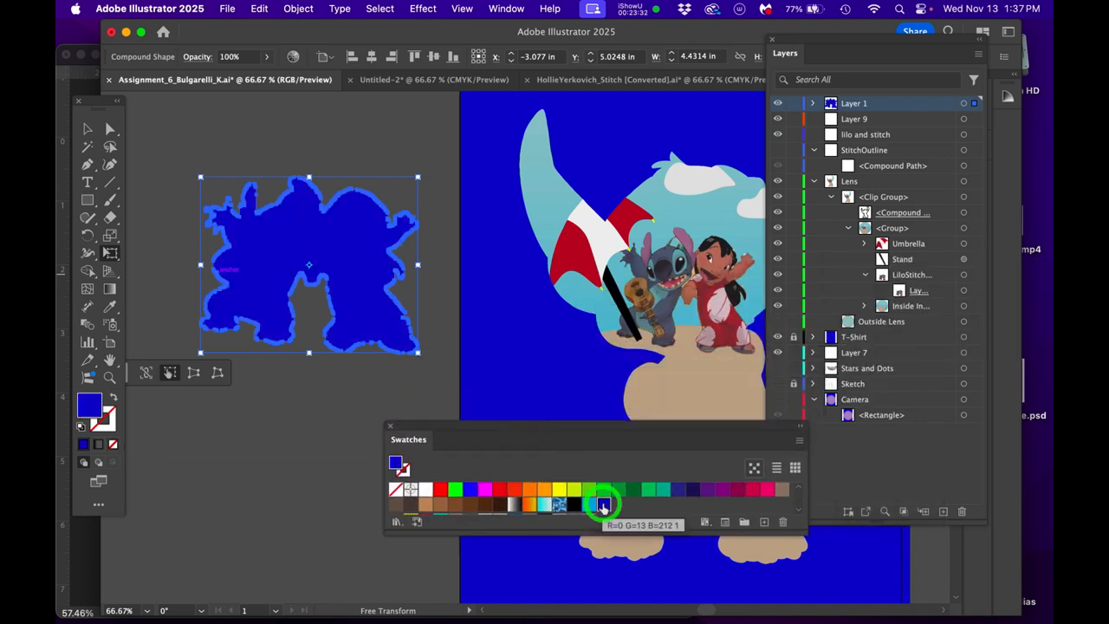
left_click(350, 143)
- Move the blue silhouette back onto the shirt over the Lilo and Stitch figures
left_click_drag(402, 286, 359, 260)
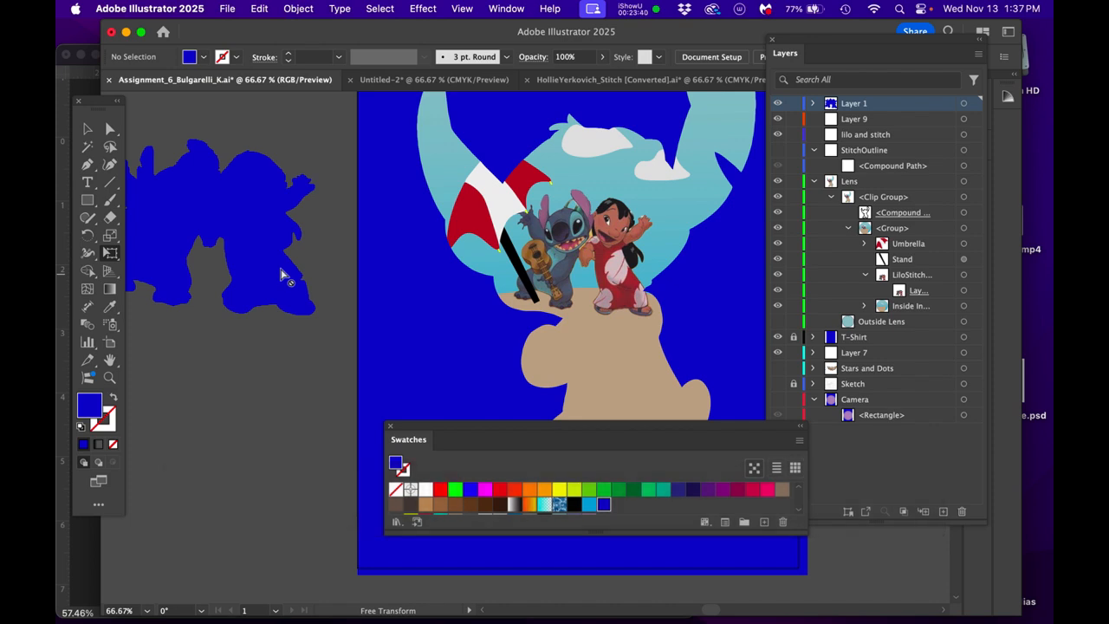
key("v")
left_click_drag(294, 286, 650, 308)
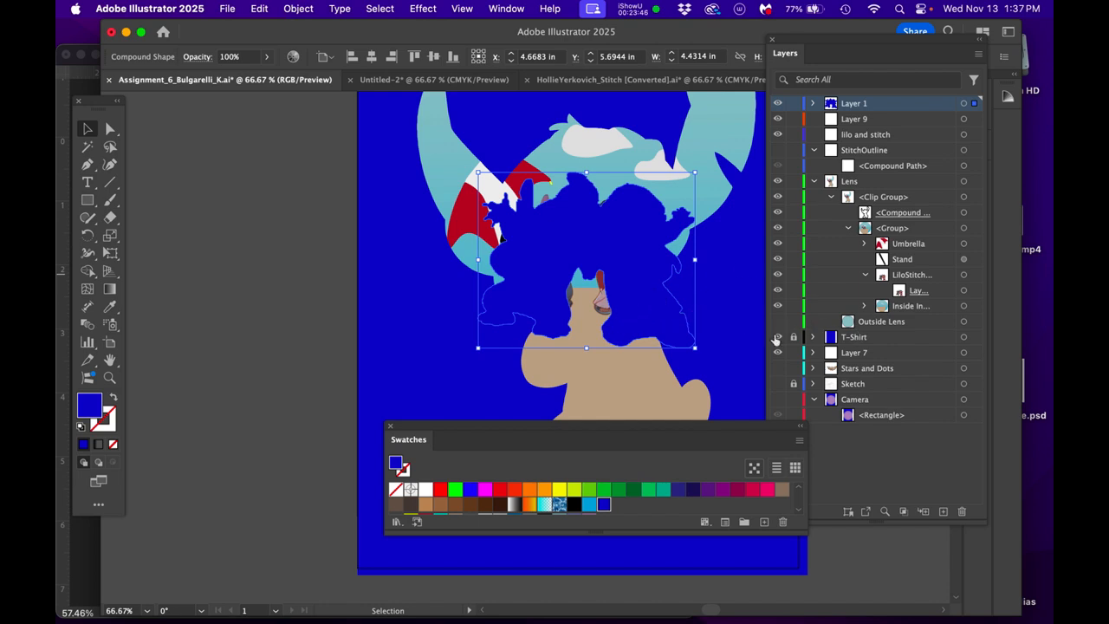
left_click(676, 327)
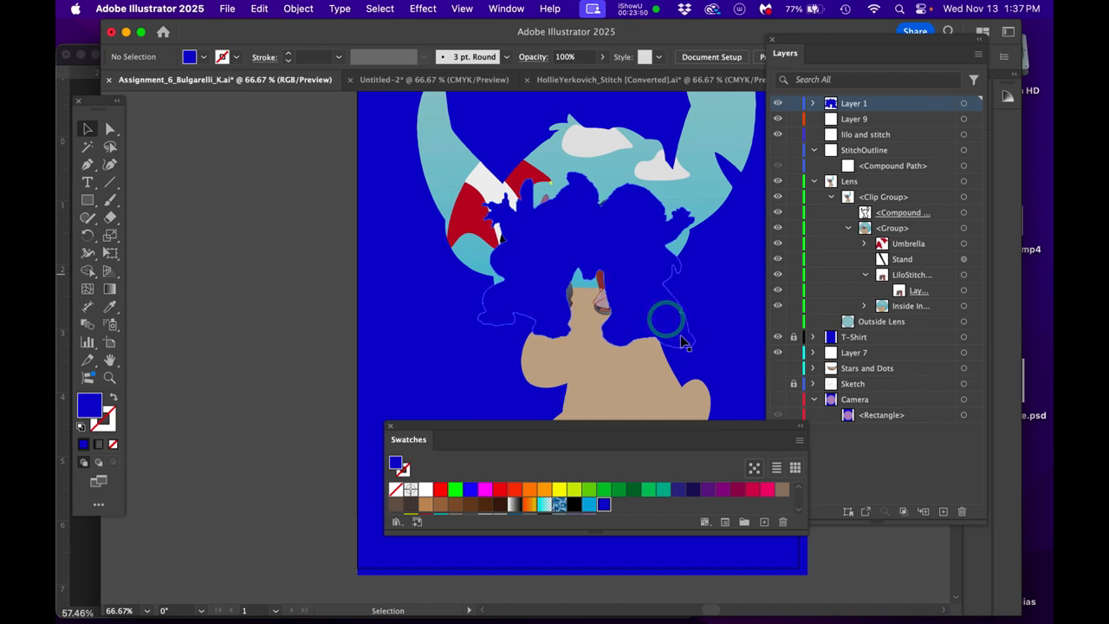
- Scale the blue compound shape down to about 3.01 in wide and line it up over the Lilo and Stitch image
left_click(964, 103)
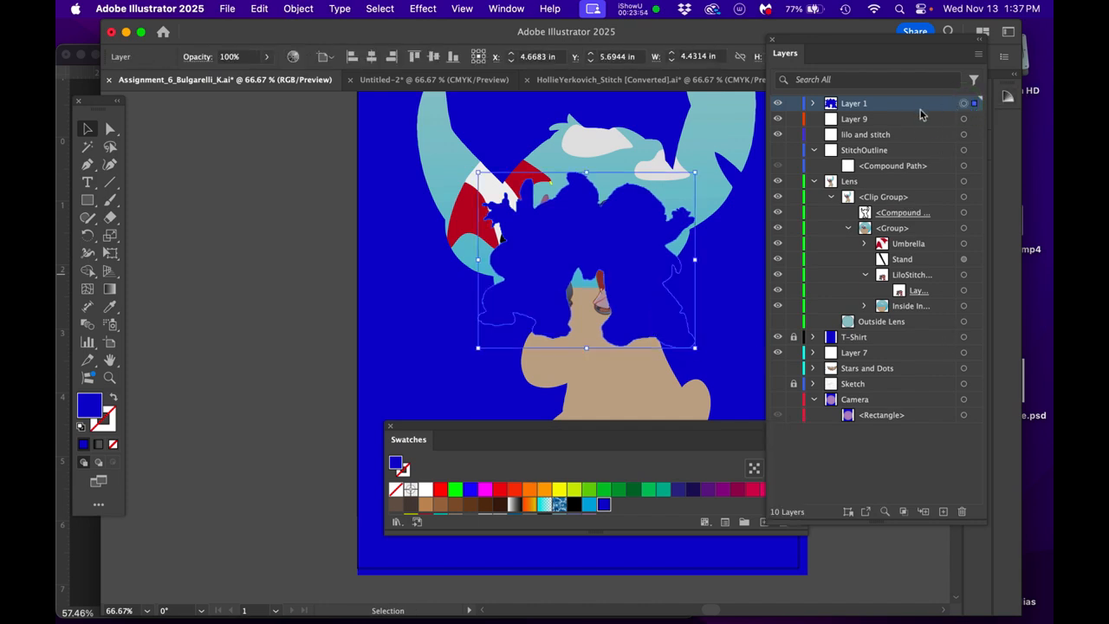
left_click(813, 103)
left_click(964, 119)
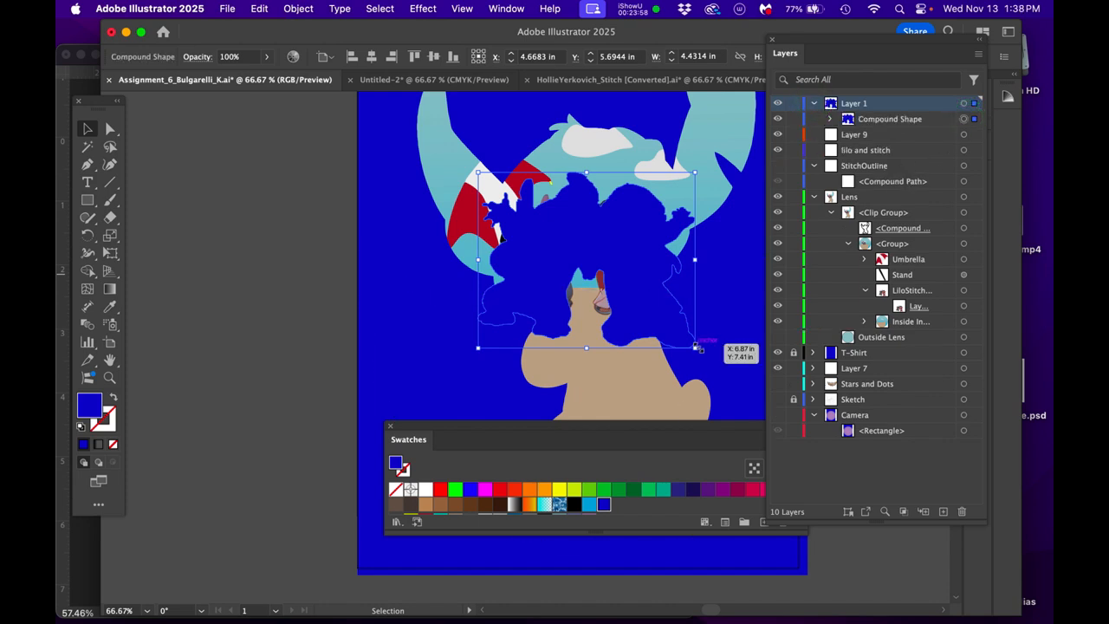
key("v")
left_click_drag(693, 348, 659, 325)
mouse_move(620, 279)
left_mouse_down()
mouse_move(614, 265)
mouse_move(616, 276)
left_mouse_up()
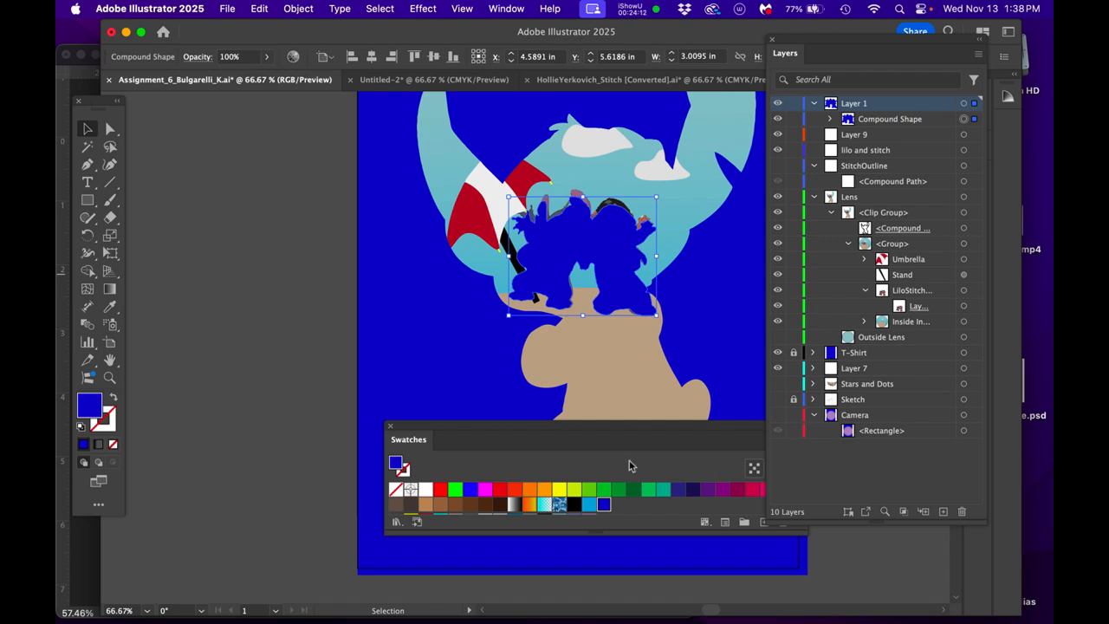
left_click_drag(642, 429, 538, 501)
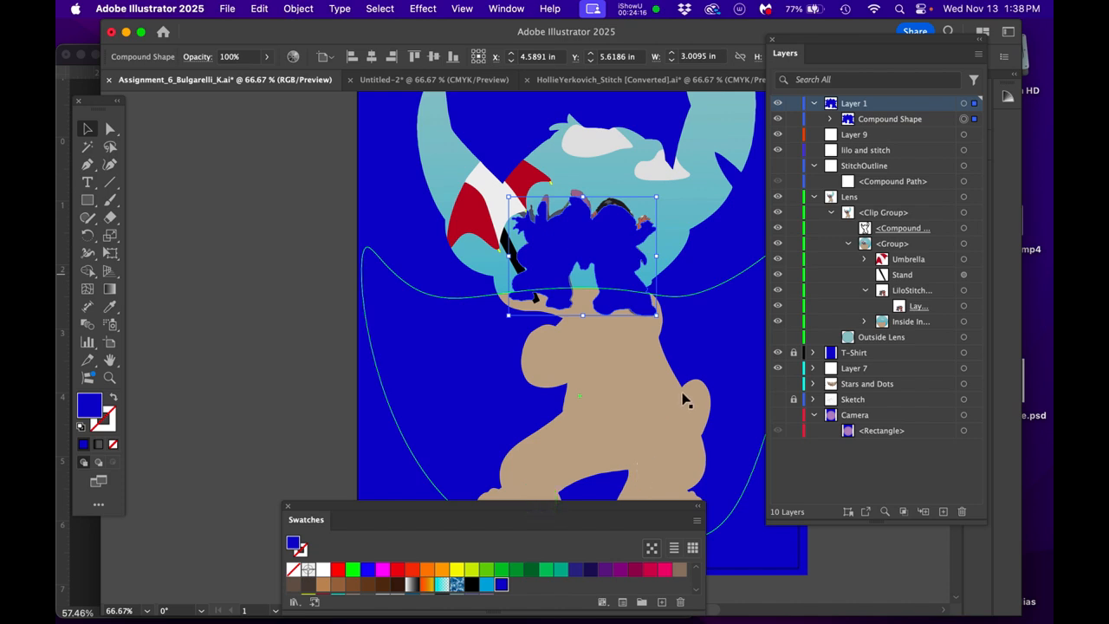
- Hide the LiloStitch image and place the blue compound shape directly above it inside the Lens clip group, keeping the shape visible
left_click(881, 121)
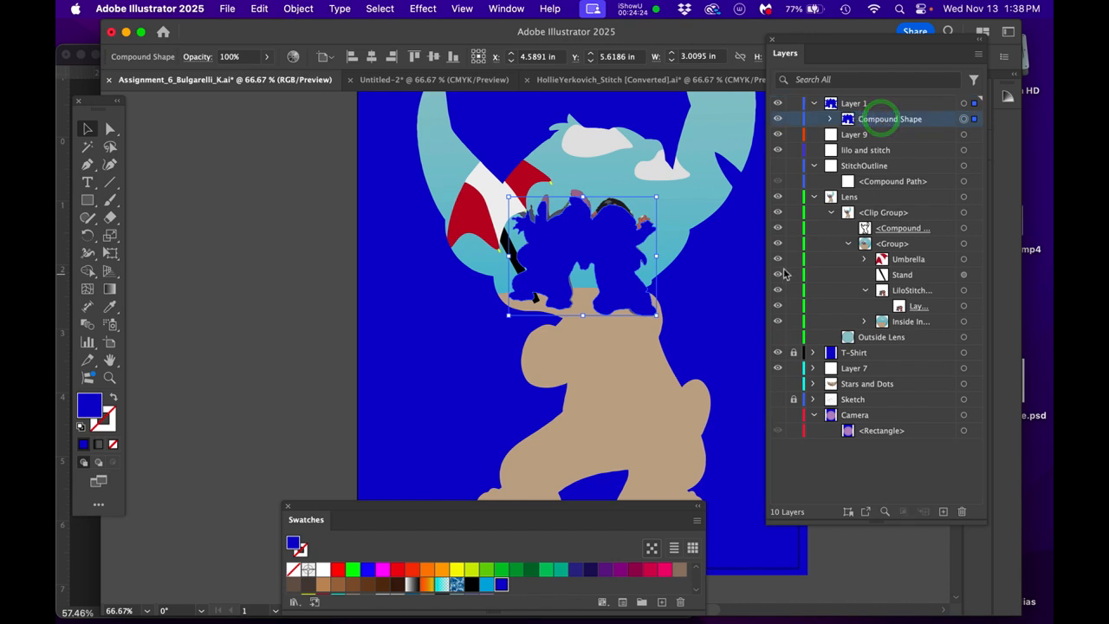
left_click(779, 120)
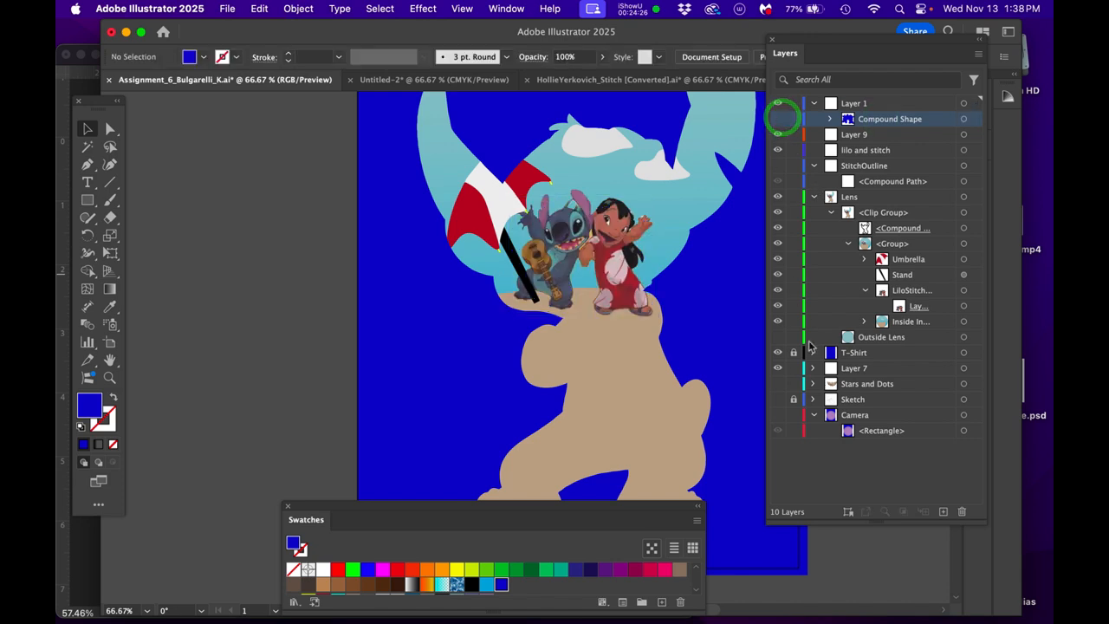
left_click(777, 291)
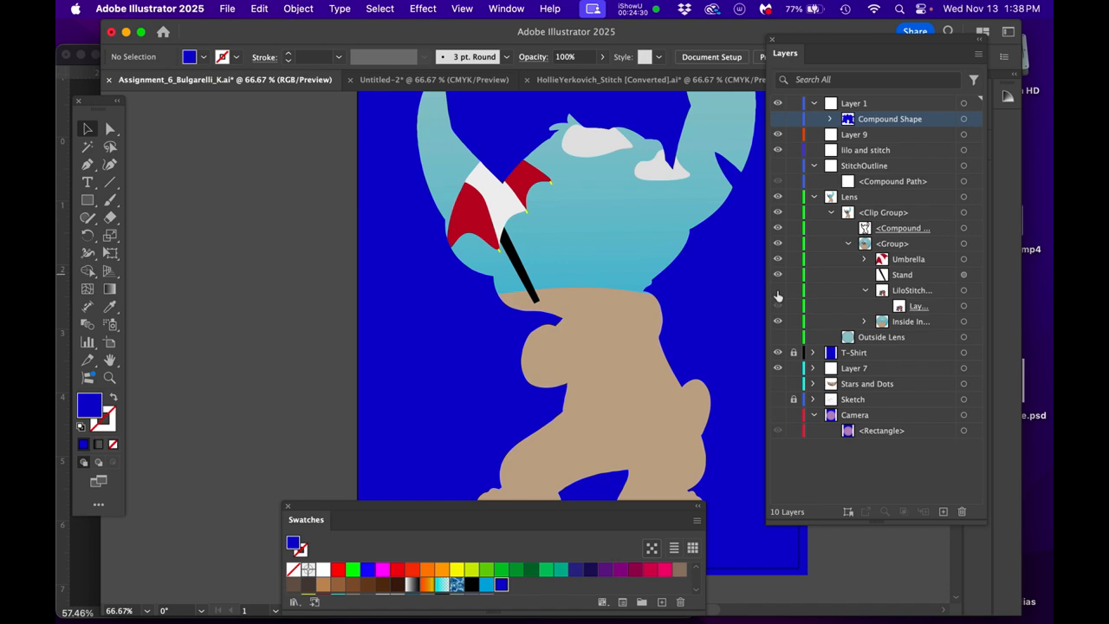
left_click_drag(899, 121, 907, 284)
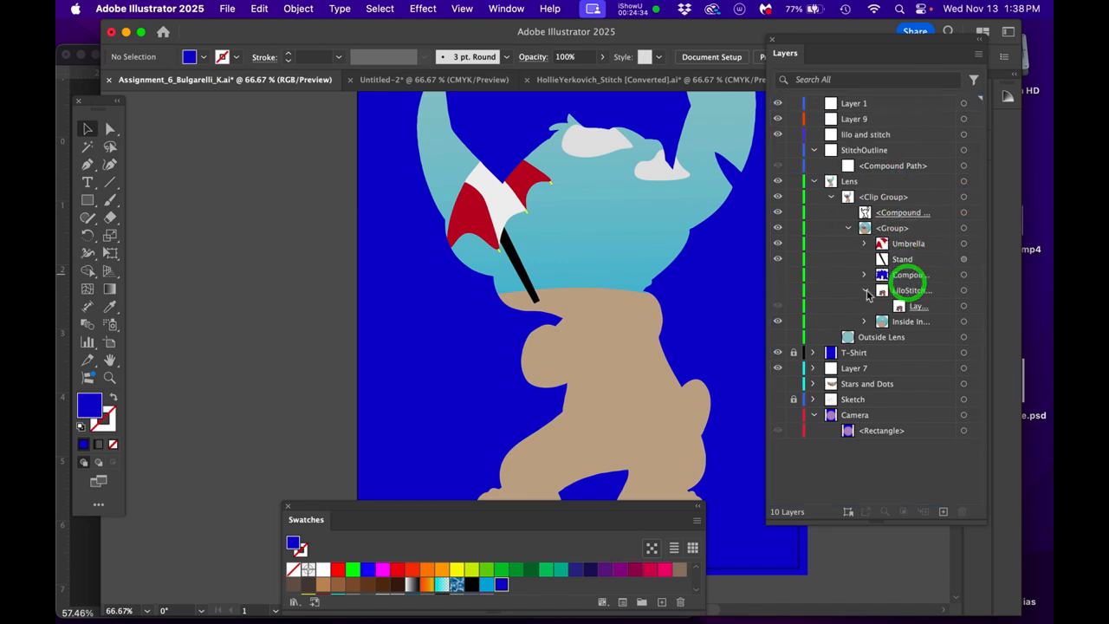
left_click(779, 274)
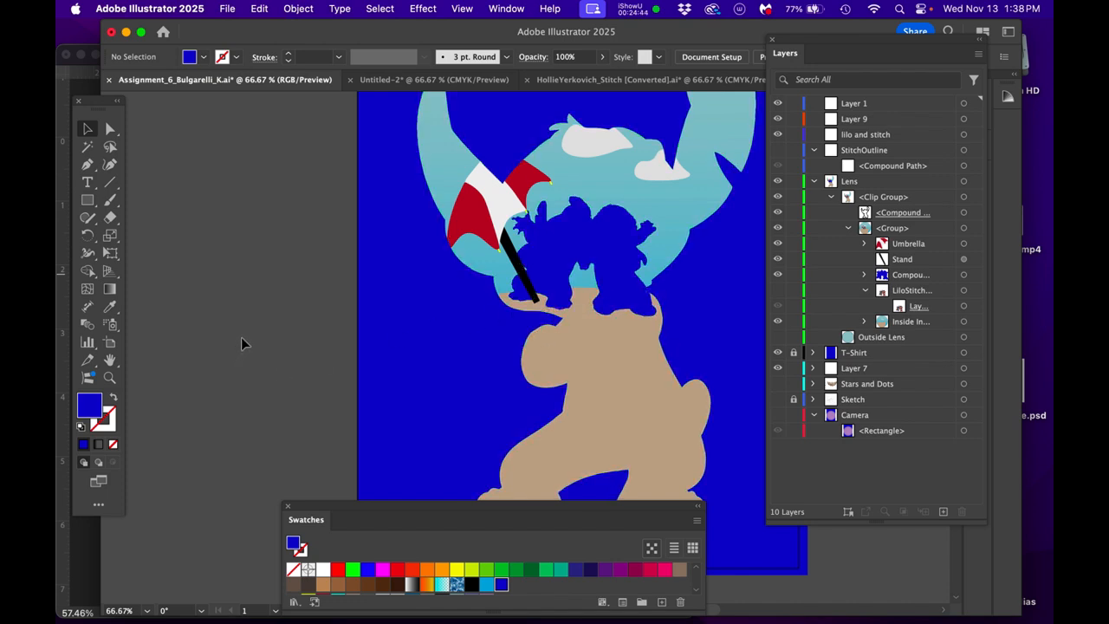
- Show the LiloStitch image again and move it below the blue cutout onto the lower body of the Stitch silhouette
key("super+minus")
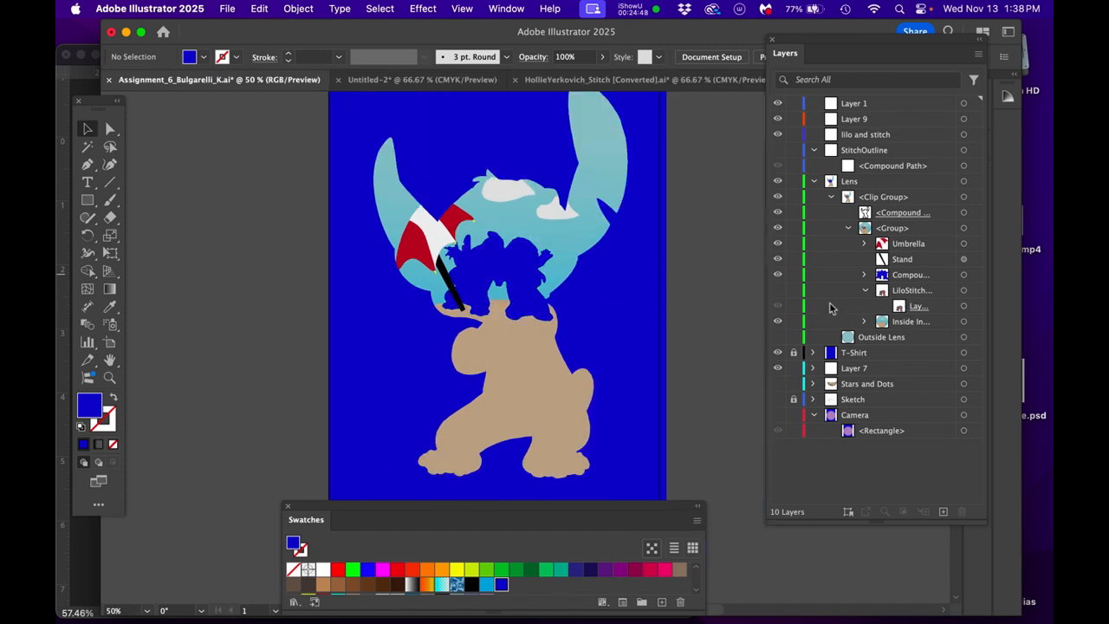
left_click(778, 303)
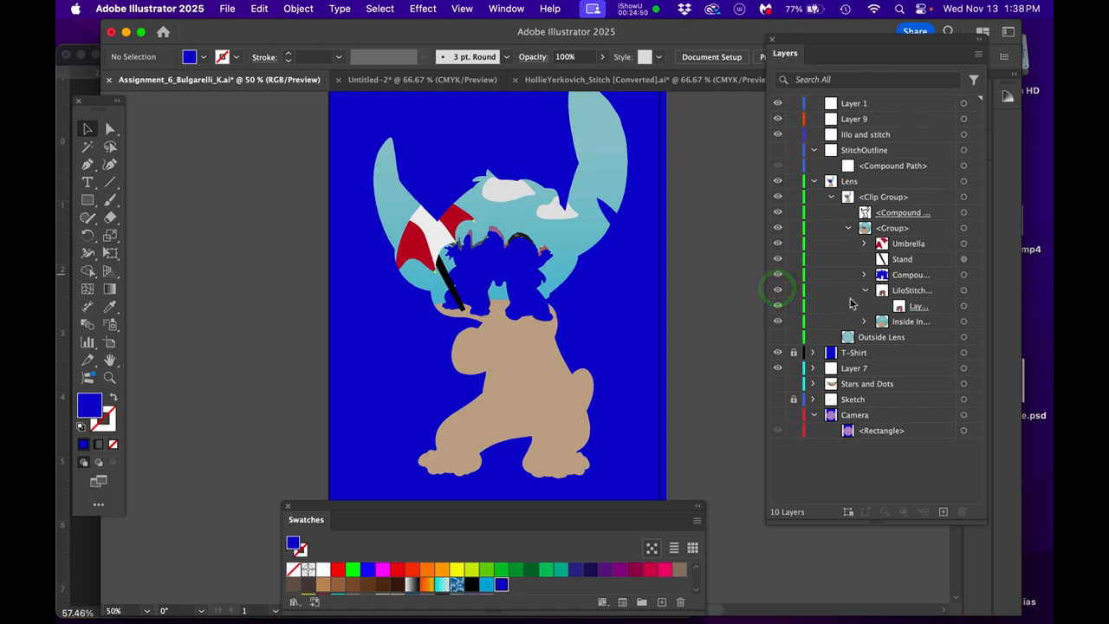
left_click(963, 307)
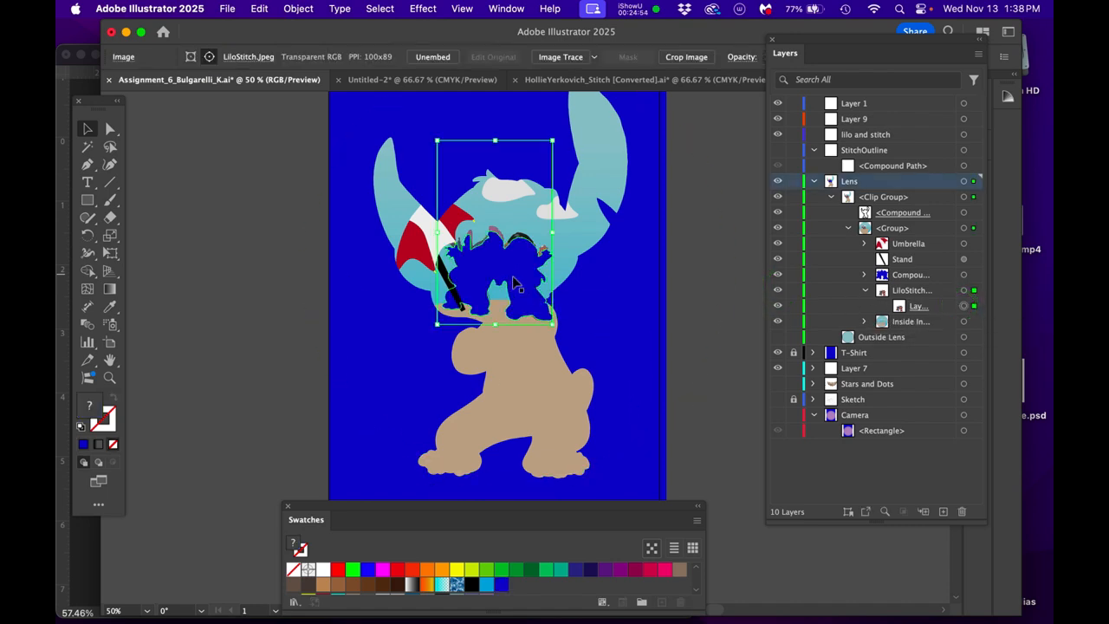
scroll(512, 311, "up", 1)
left_click_drag(532, 346, 560, 288)
left_click_drag(453, 510, 1052, 485)
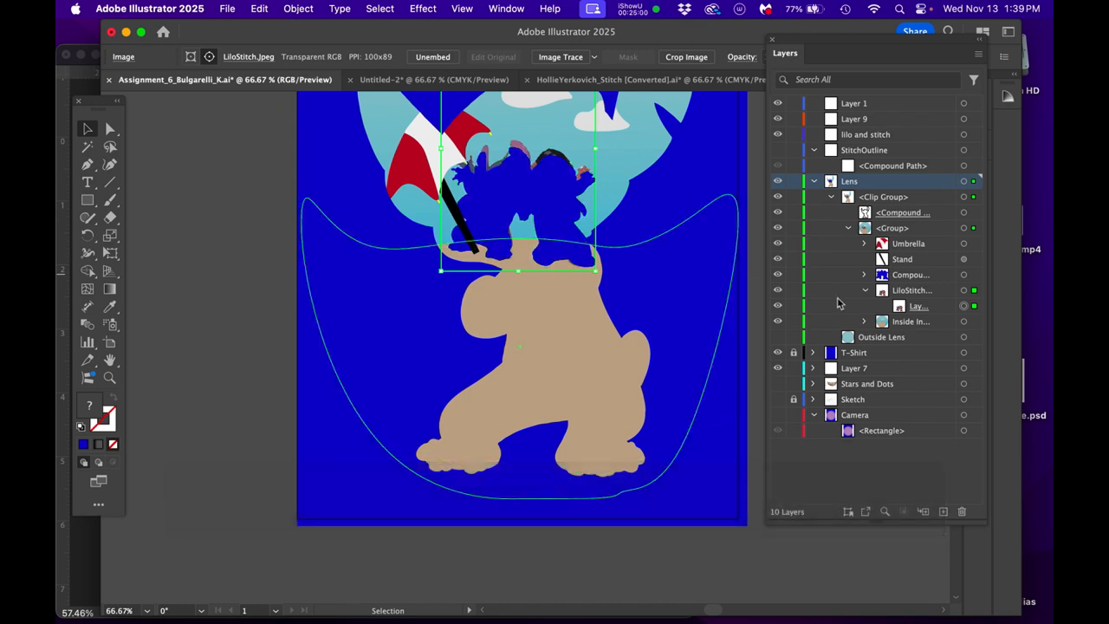
left_click(964, 291)
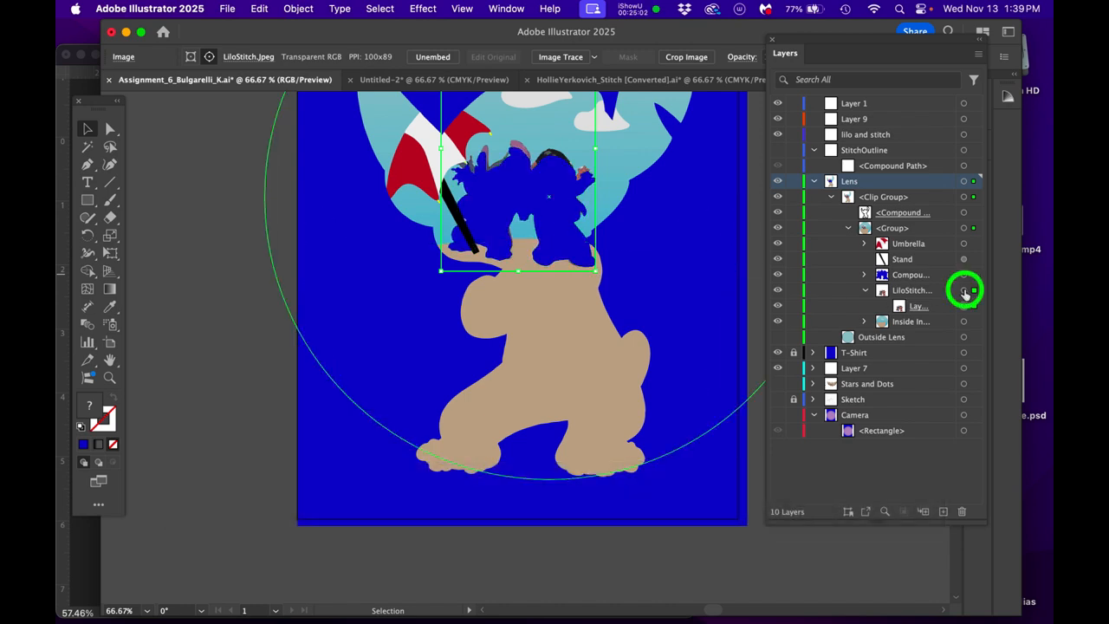
left_click(963, 305)
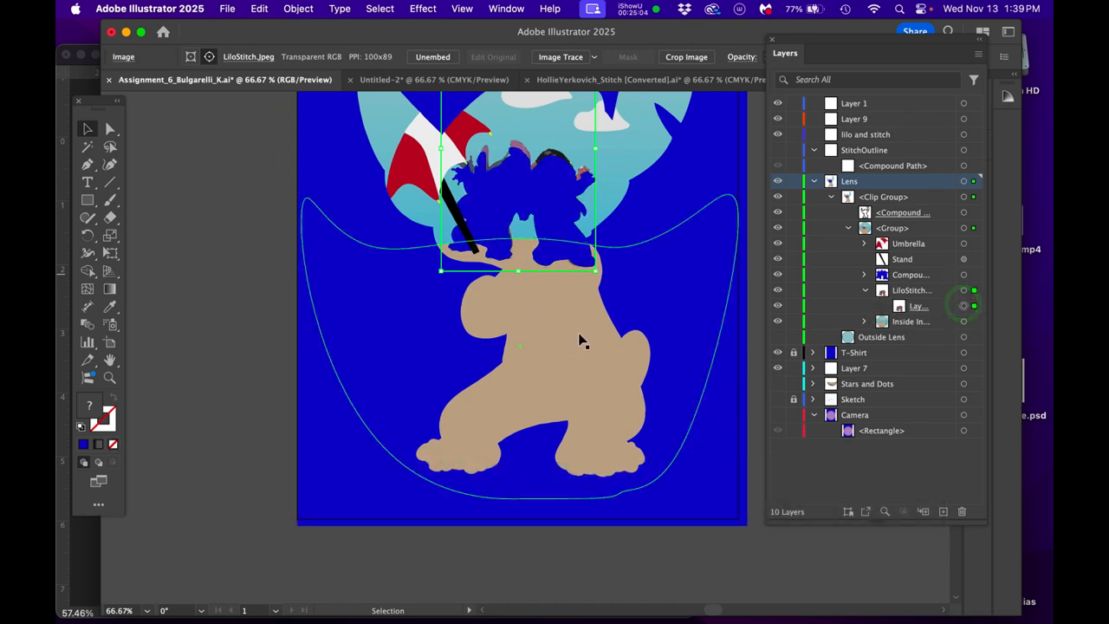
key("e")
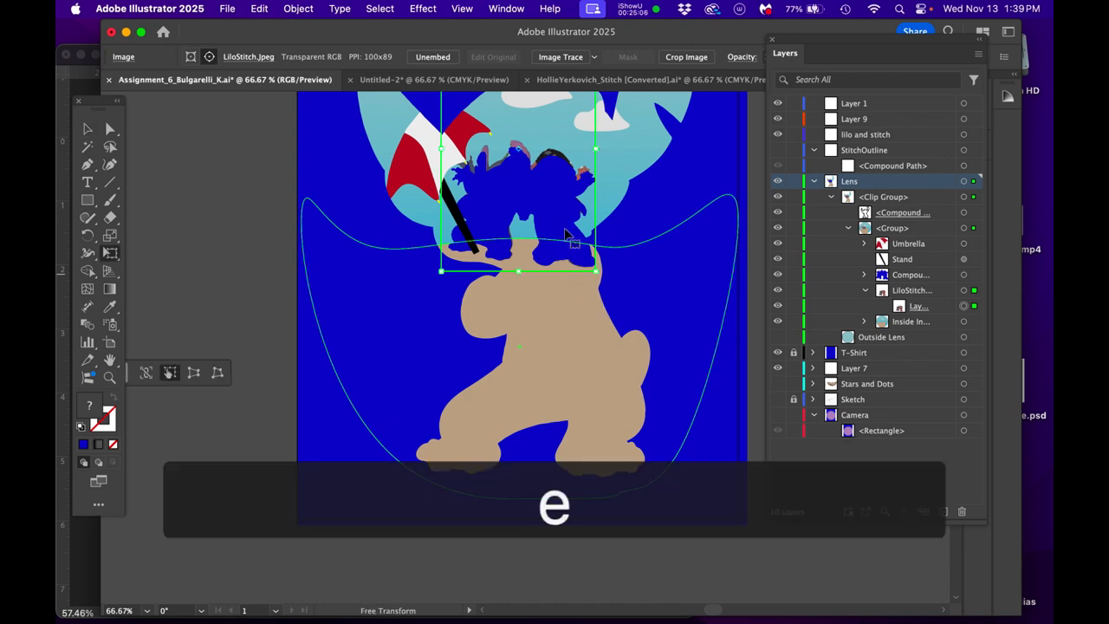
left_click_drag(561, 199, 589, 358)
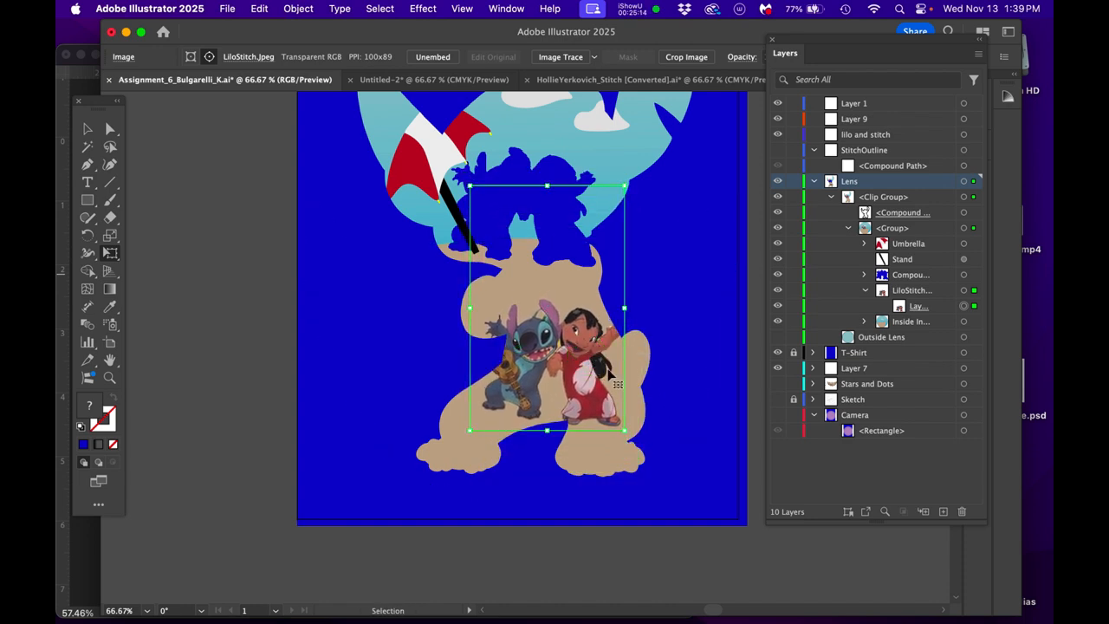
- Enlarge the Lilo and Stitch image and position it so the figures fill the silhouette's legs
key("super+t")
left_click_drag(623, 430, 681, 491)
mouse_move(598, 391)
left_mouse_down()
mouse_move(594, 371)
mouse_move(585, 376)
left_mouse_up()
key("Return")
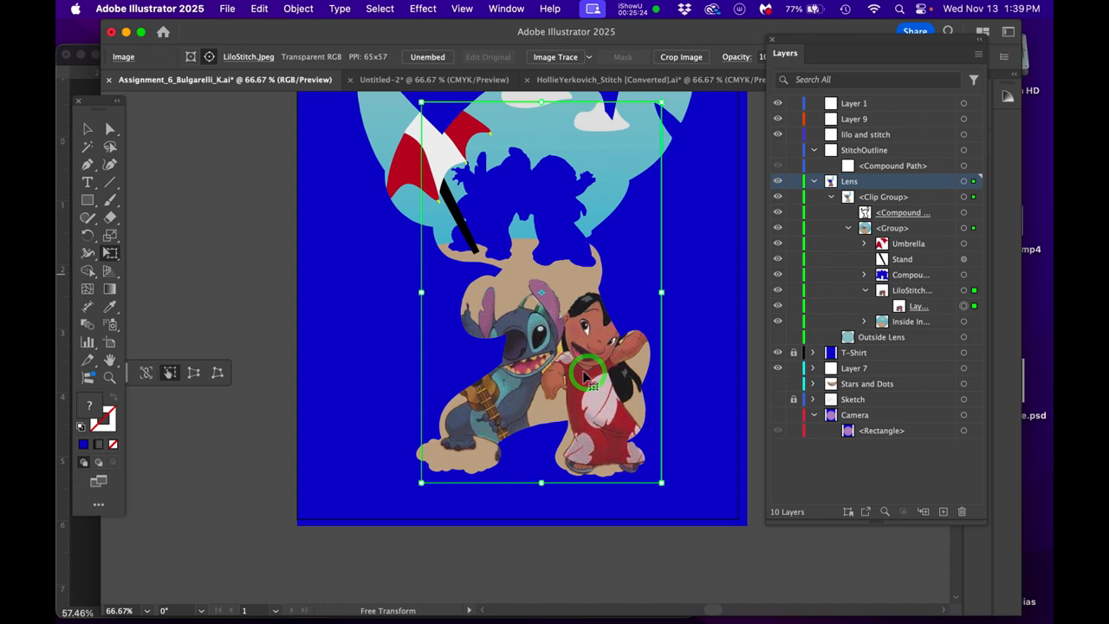
- Deselect the image, save the T-shirt design and minimize its document window
left_click(110, 129)
left_click(265, 240)
left_click(241, 340)
key("super+minus")
key("super+minus")
left_click_drag(601, 298, 581, 331)
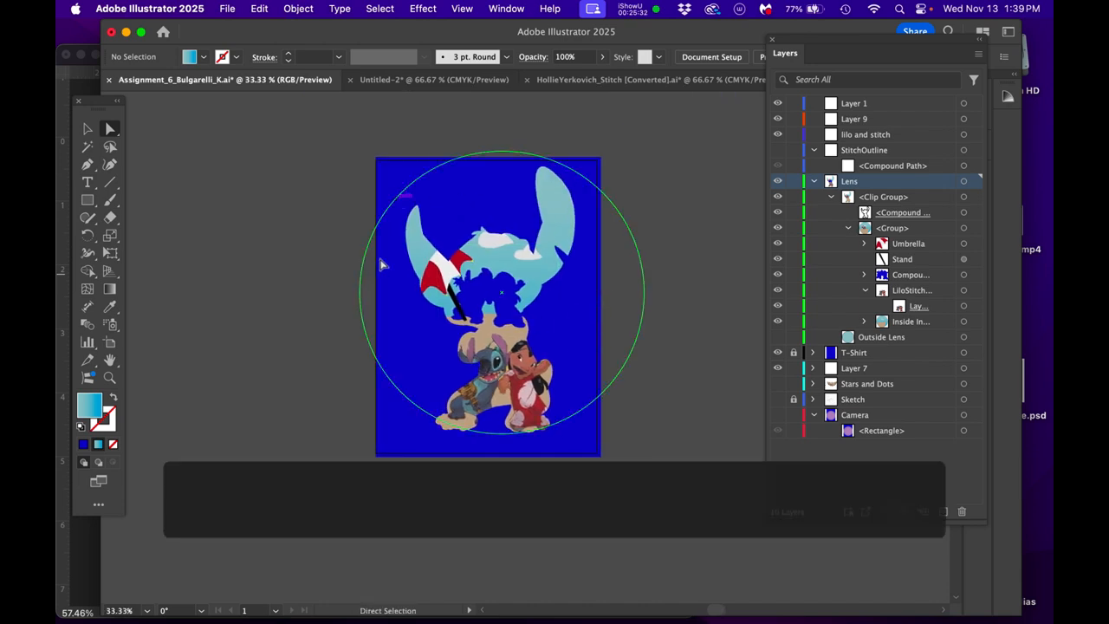
scroll(525, 368, "up", 1)
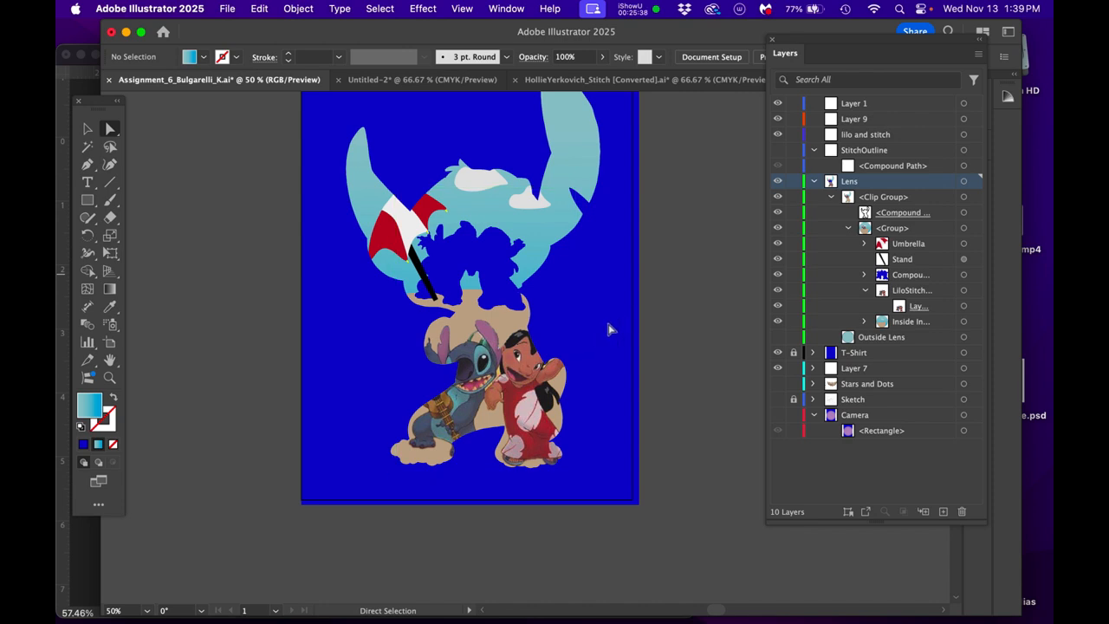
left_click_drag(617, 364, 646, 381)
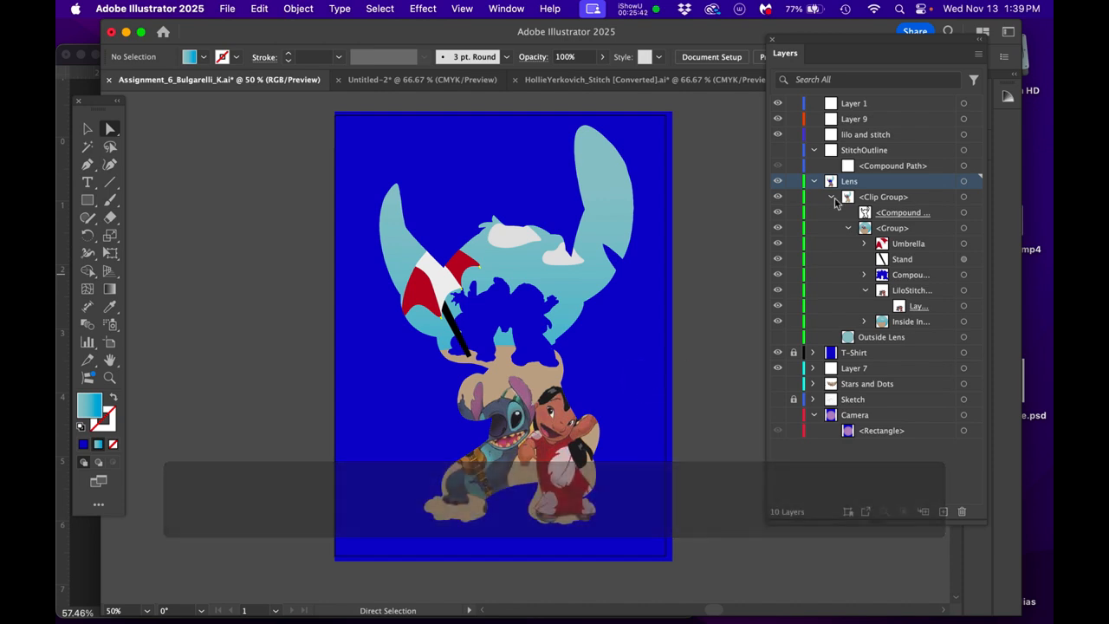
key("super+s")
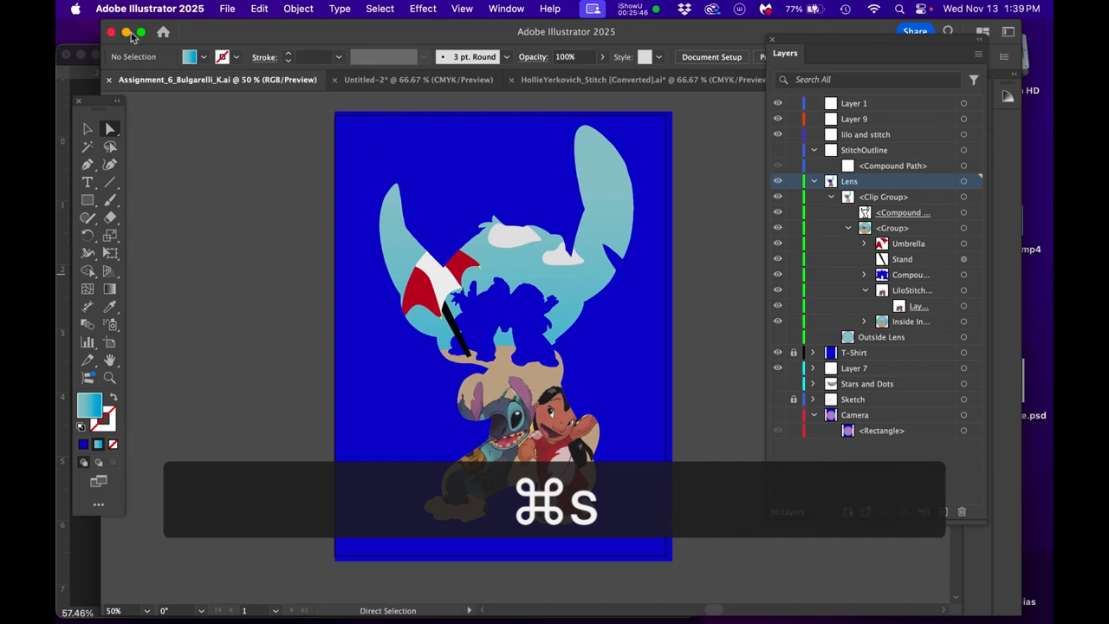
left_click(128, 32)
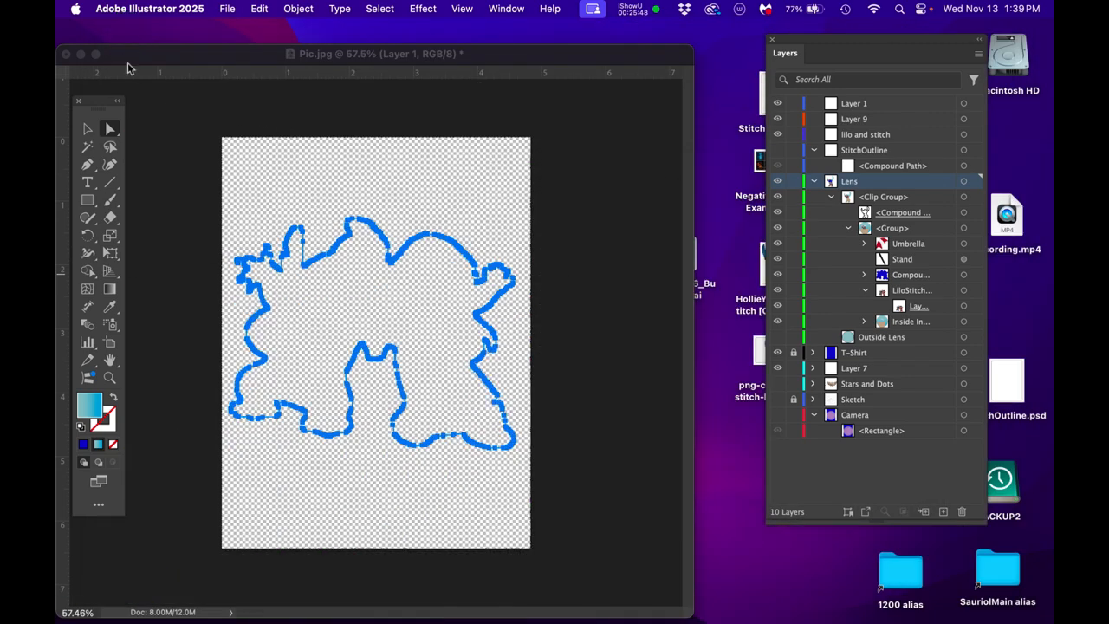
- Switch to Photoshop, open Negative_PositiveExamples.jpg in full-screen view and enlarge the orange and yellow-green silhouette posters
left_click(126, 62)
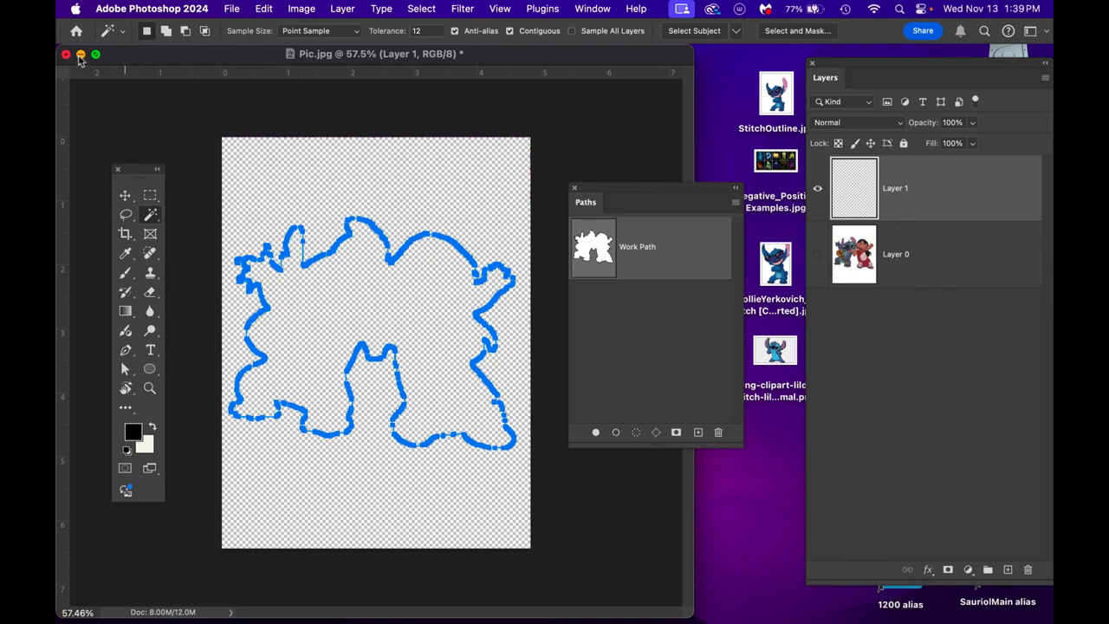
left_click(80, 55)
left_click(752, 168)
double_click(752, 168)
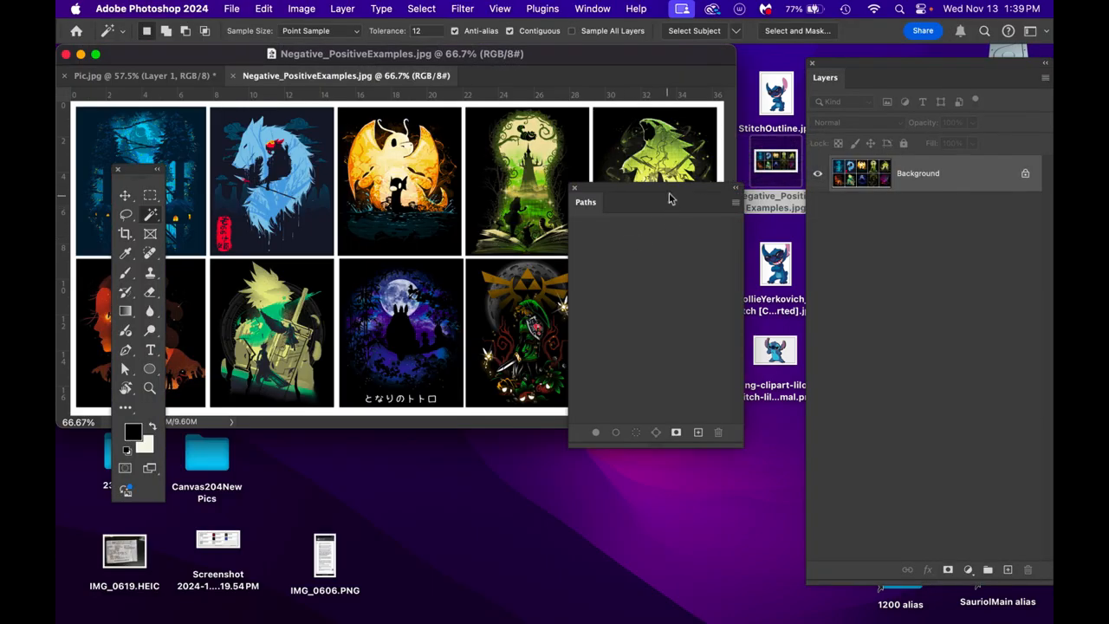
key("Tab")
key("f")
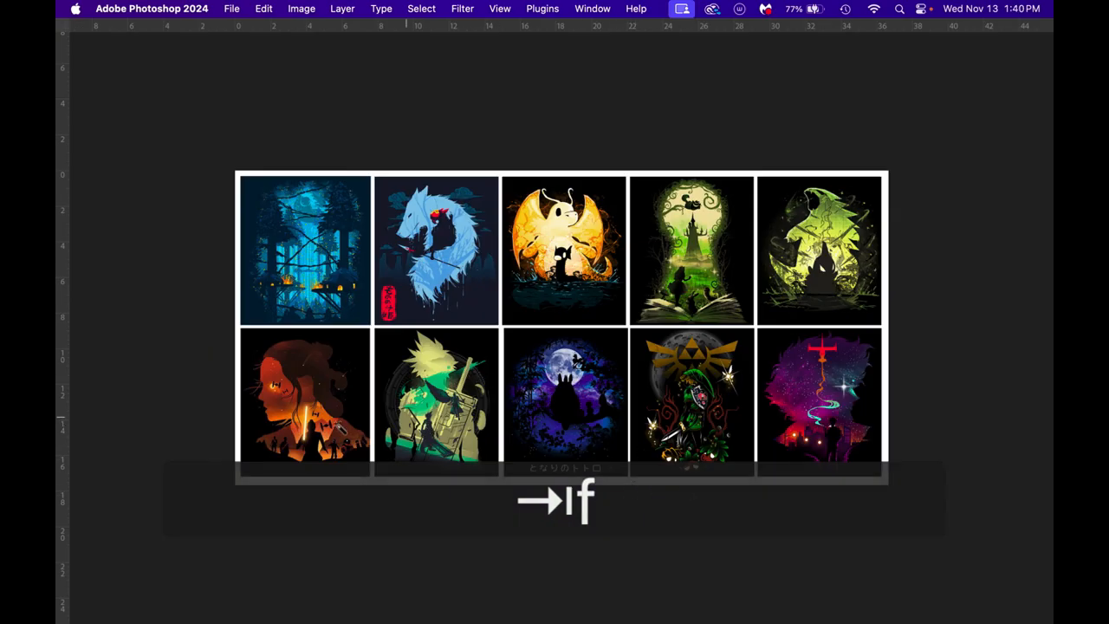
scroll(302, 395, "up", 10)
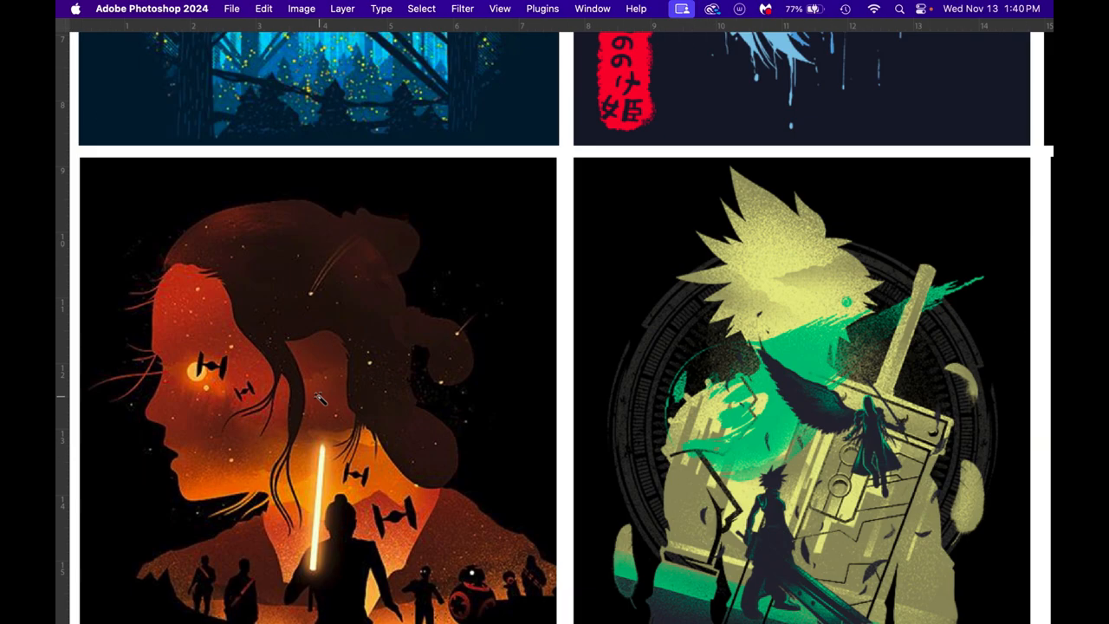
scroll(320, 397, "down", 1)
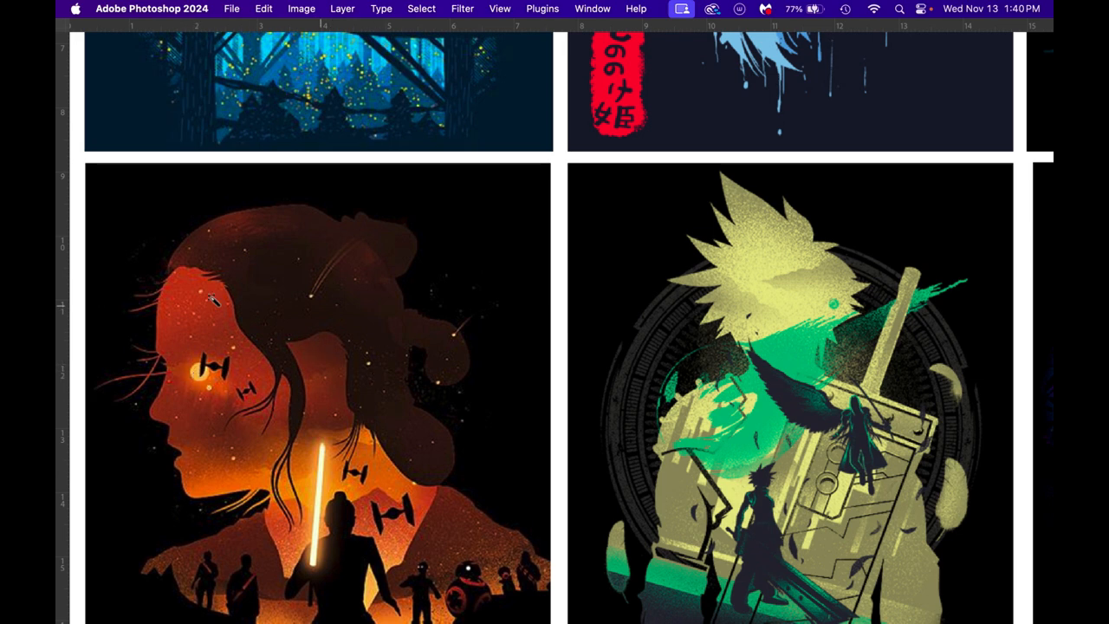
- Compare the Stitch design in Illustrator with the sword-figure and moonlit silhouette posters in Photoshop's example image
mouse_move(58, 278)
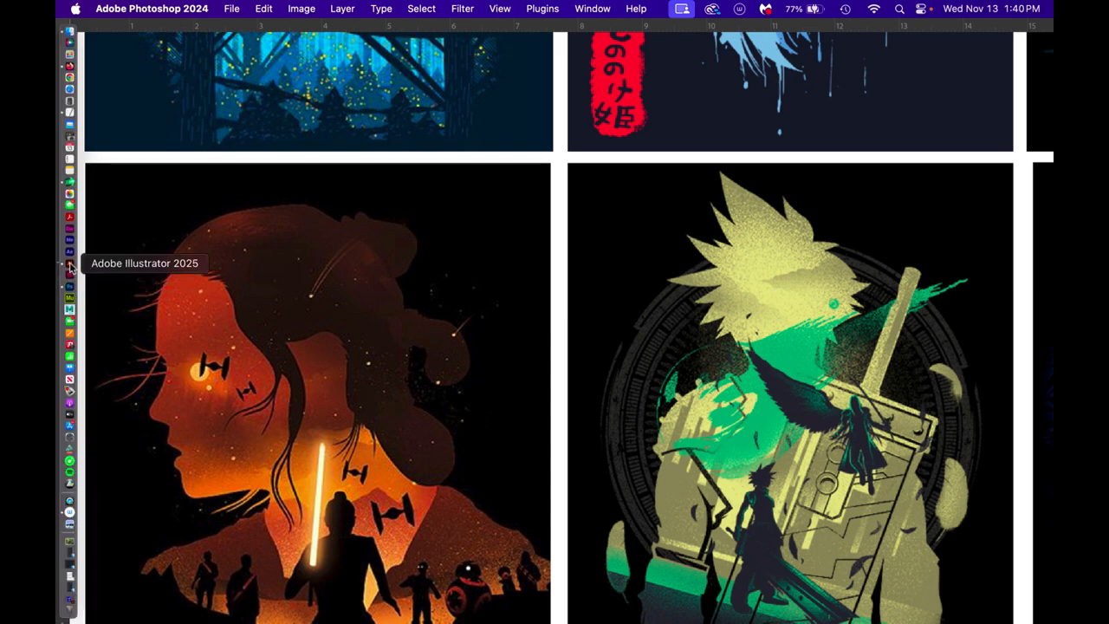
left_click(70, 263)
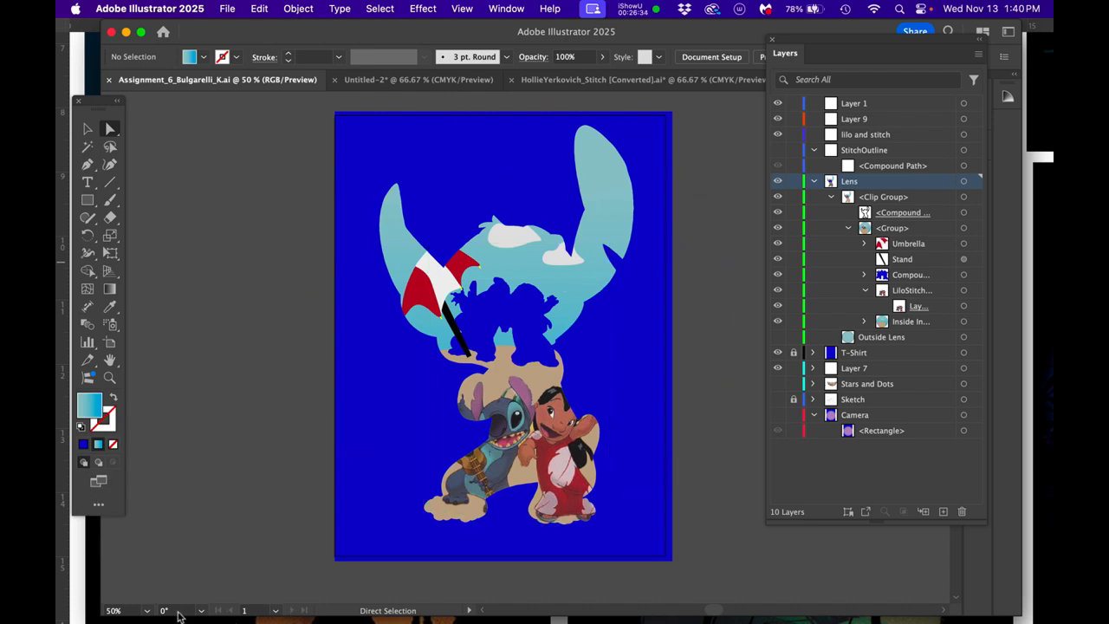
left_click(87, 584)
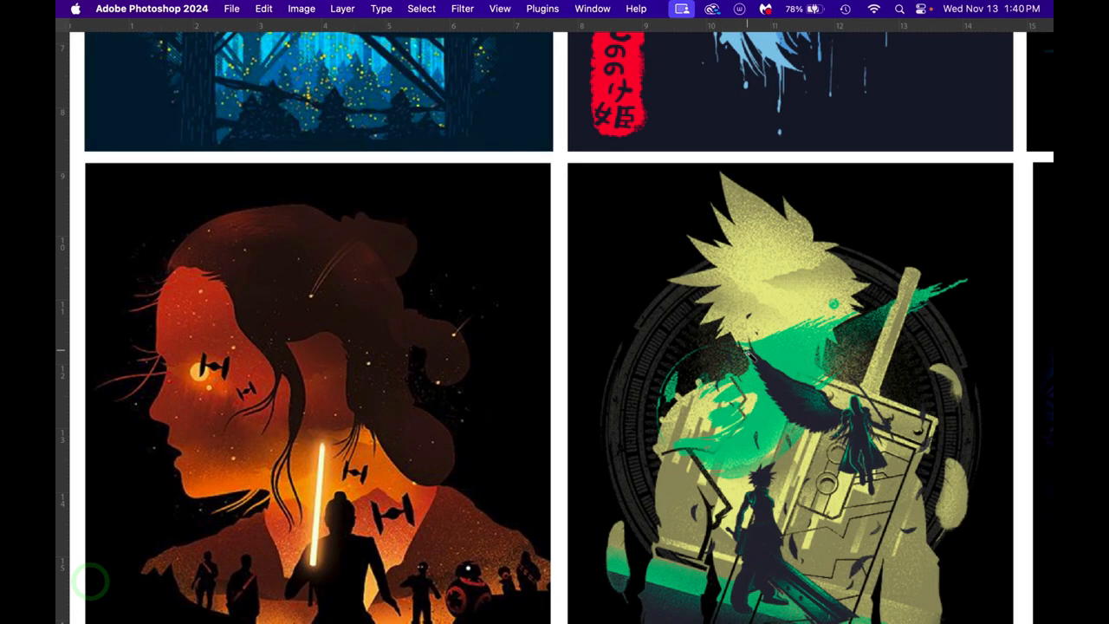
key("space")
left_click_drag(828, 354, 680, 235)
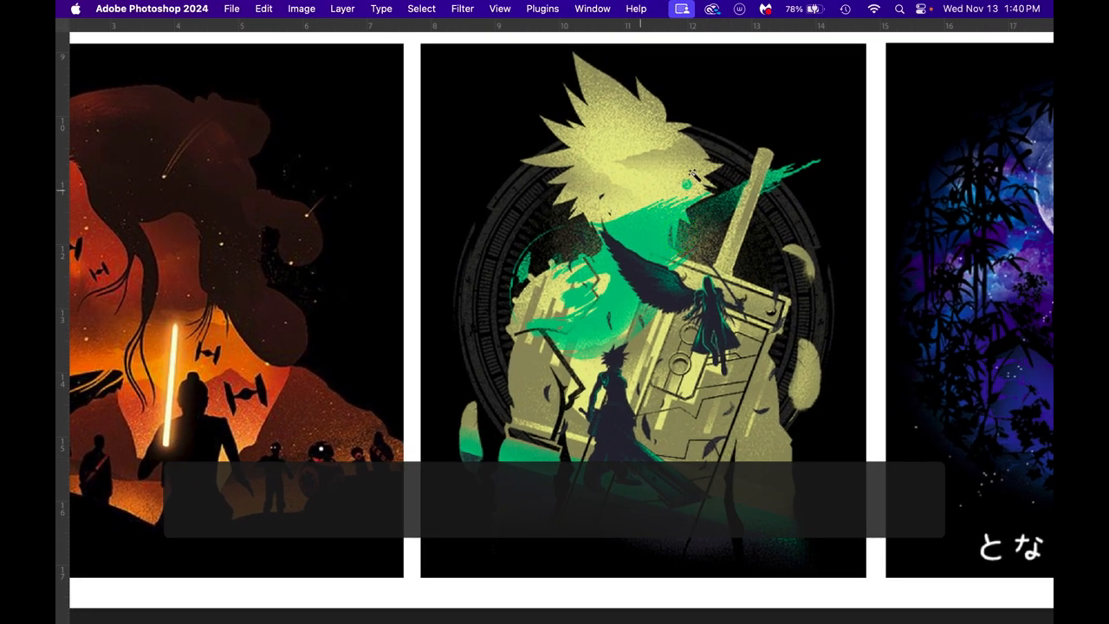
key("space")
left_click_drag(300, 251, 545, 238)
left_click_drag(309, 276, 159, 307)
left_click_drag(970, 187, 561, 197)
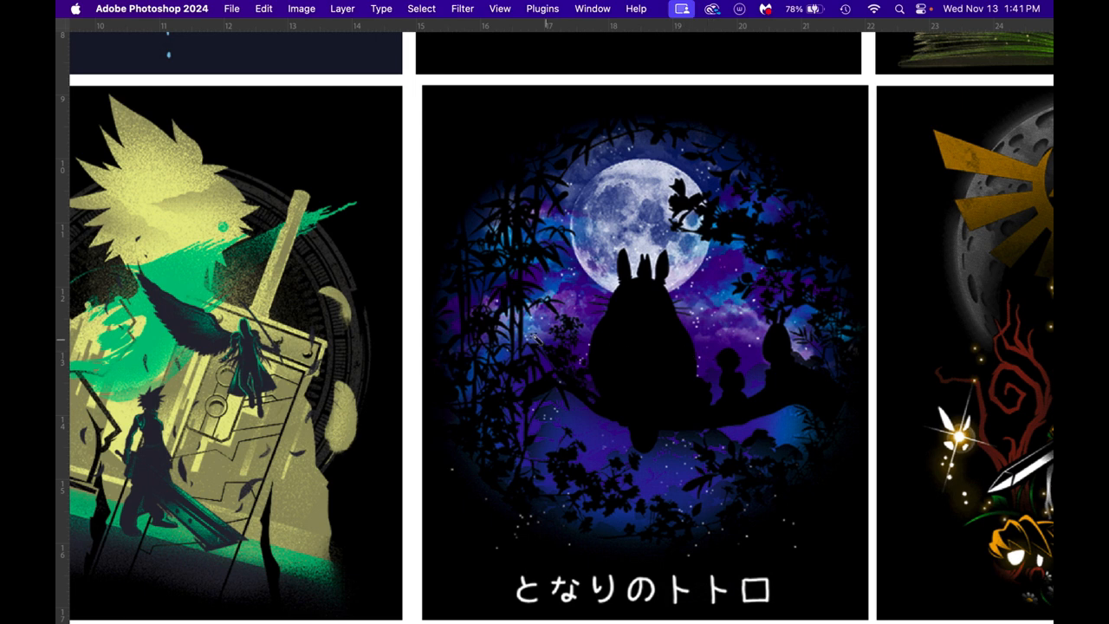
scroll(525, 326, "down", 1)
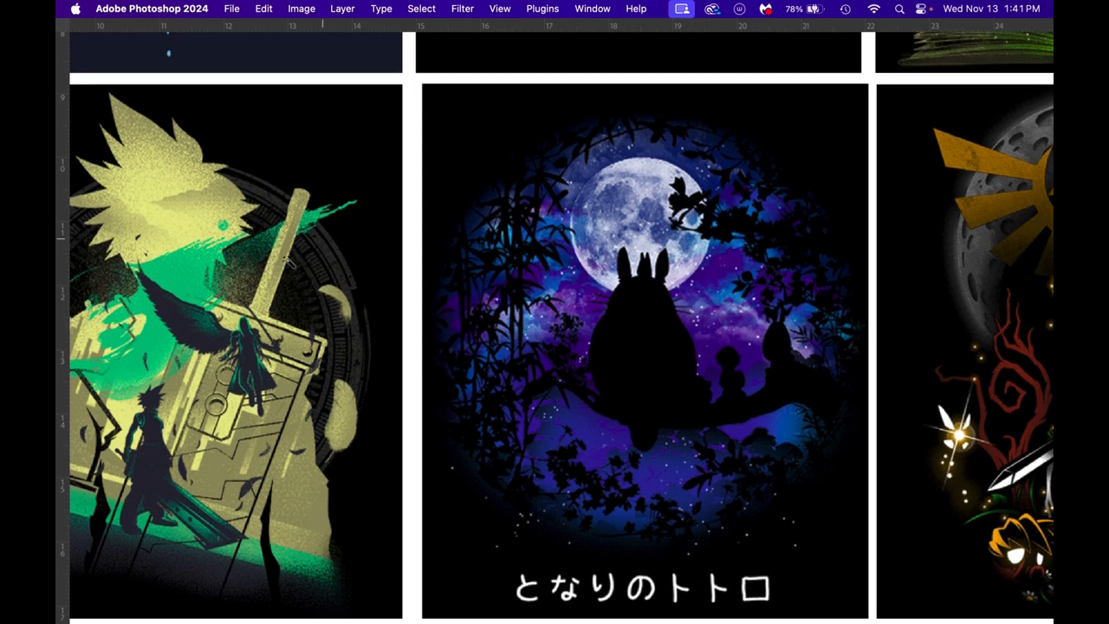
- Switch back to Illustrator, unlock the T-Shirt layer and fill its background rectangle with black
mouse_move(58, 138)
mouse_move(61, 291)
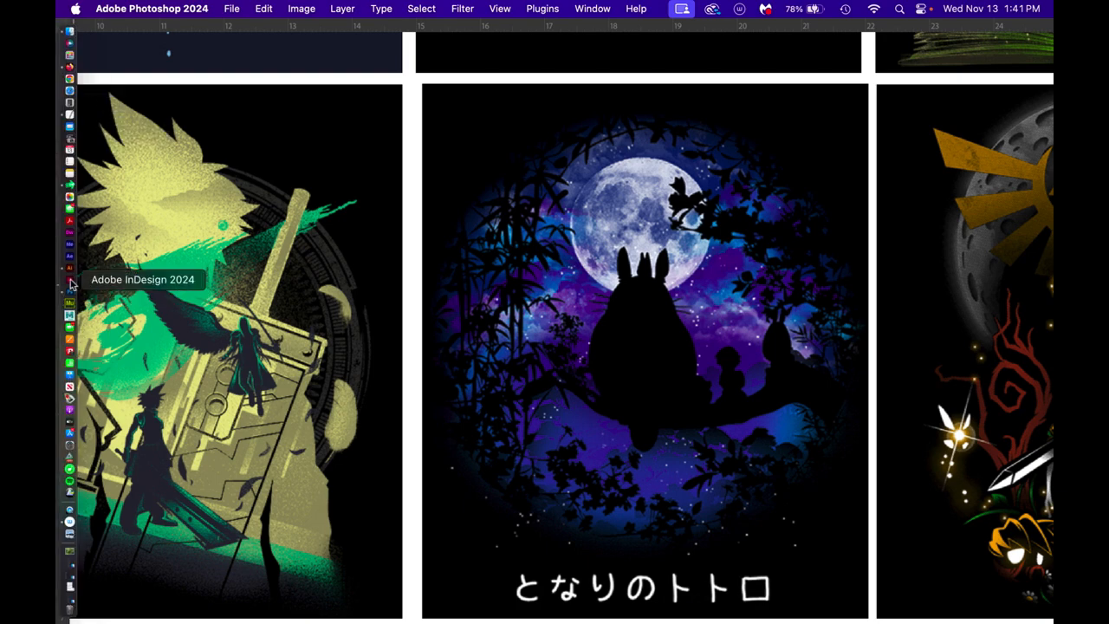
left_click(65, 268)
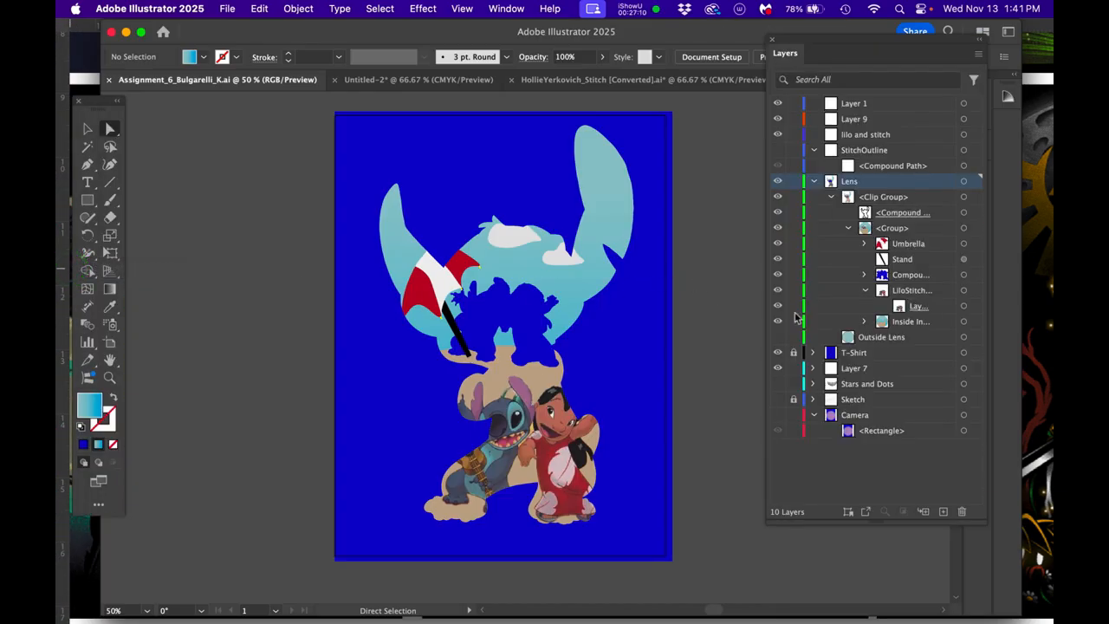
left_click(794, 354)
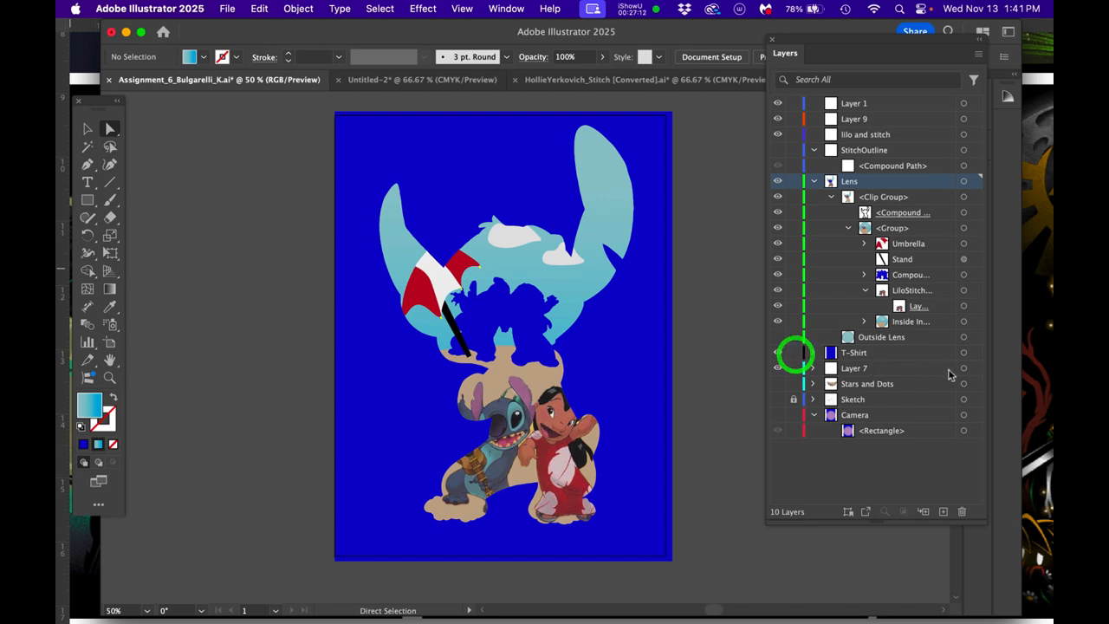
left_click(963, 353)
double_click(87, 404)
left_click_drag(523, 402, 563, 421)
left_click(711, 239)
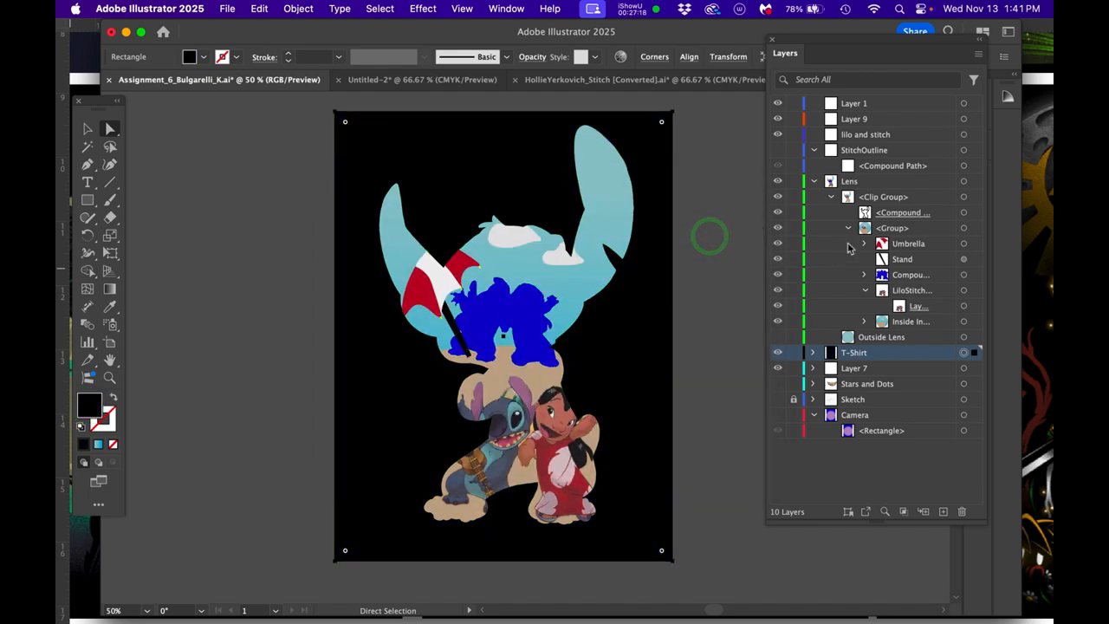
- Recolour the blue Lilo and Stitch cutout in the Lens clip group to black and deselect it
left_click(963, 275)
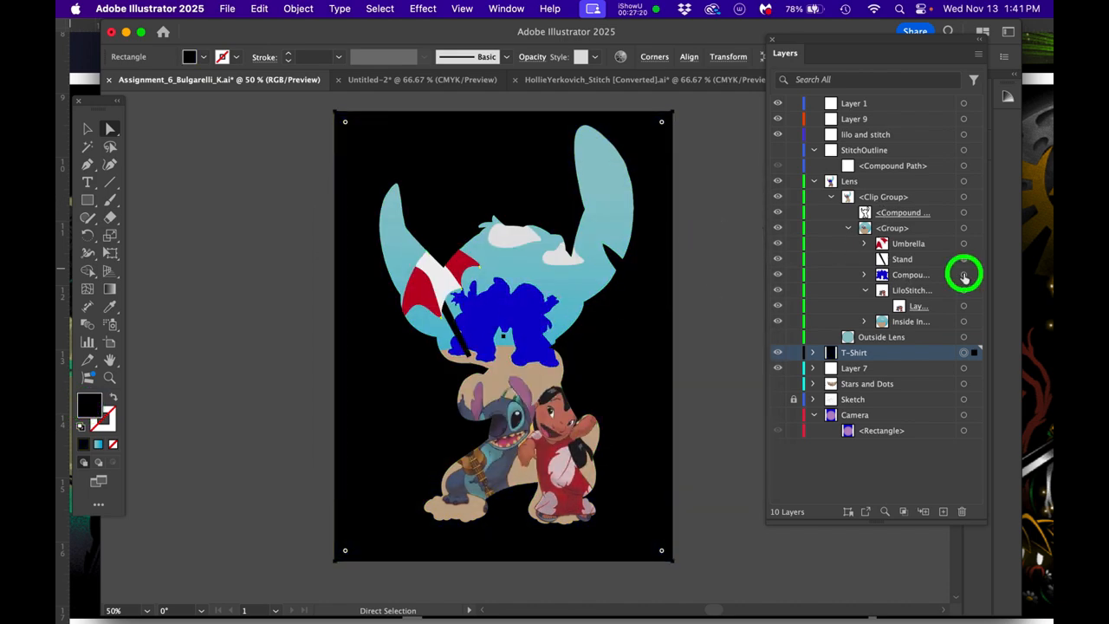
double_click(87, 403)
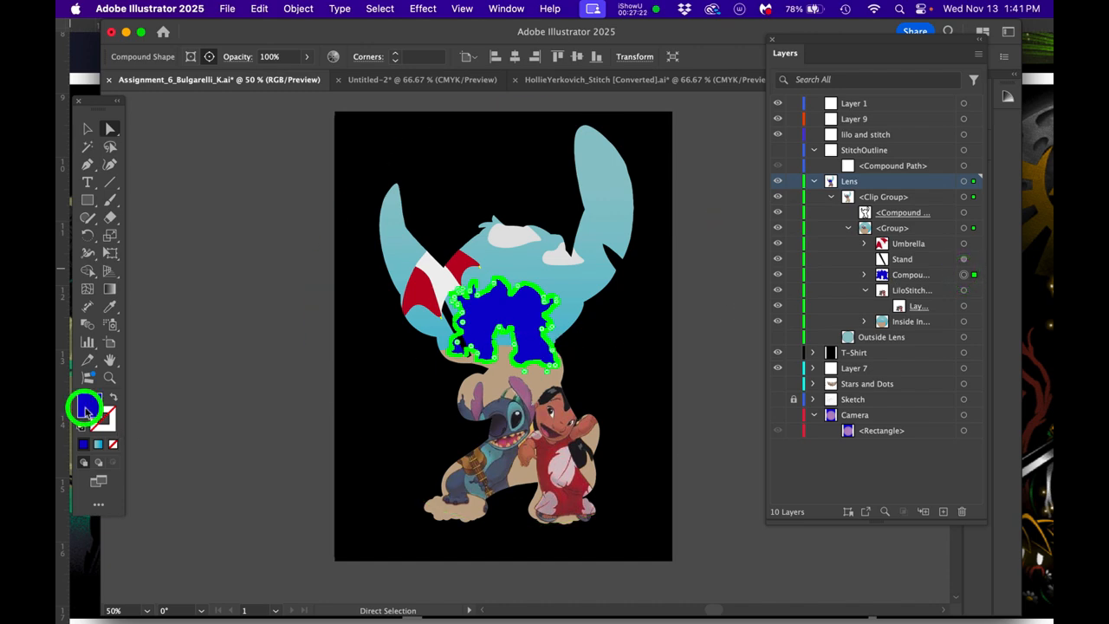
left_click_drag(517, 389, 560, 426)
left_click(724, 239)
left_click(212, 289)
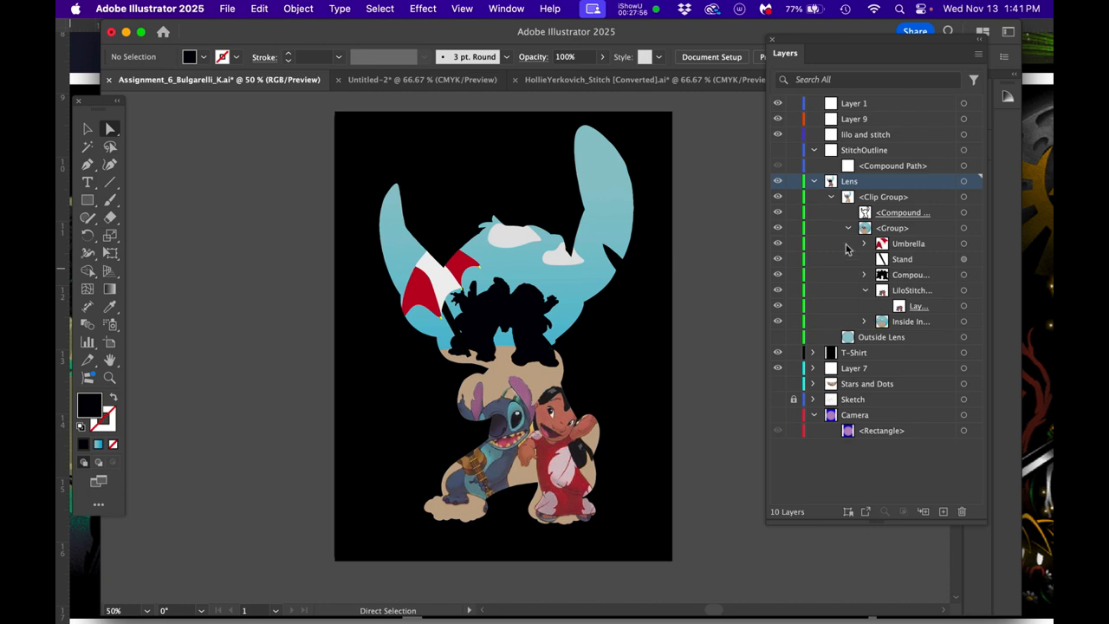
- Select the Sands shape in the Lens clip group, bring up the gradient and swatch controls, and apply the blue gradient fill
left_click(864, 322)
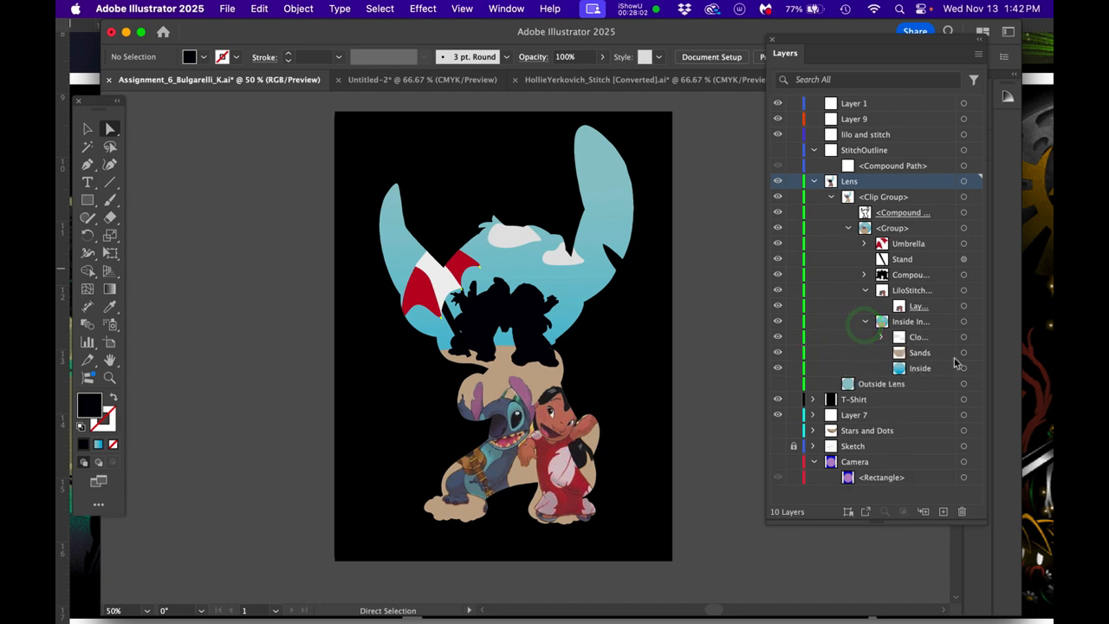
left_click(964, 353)
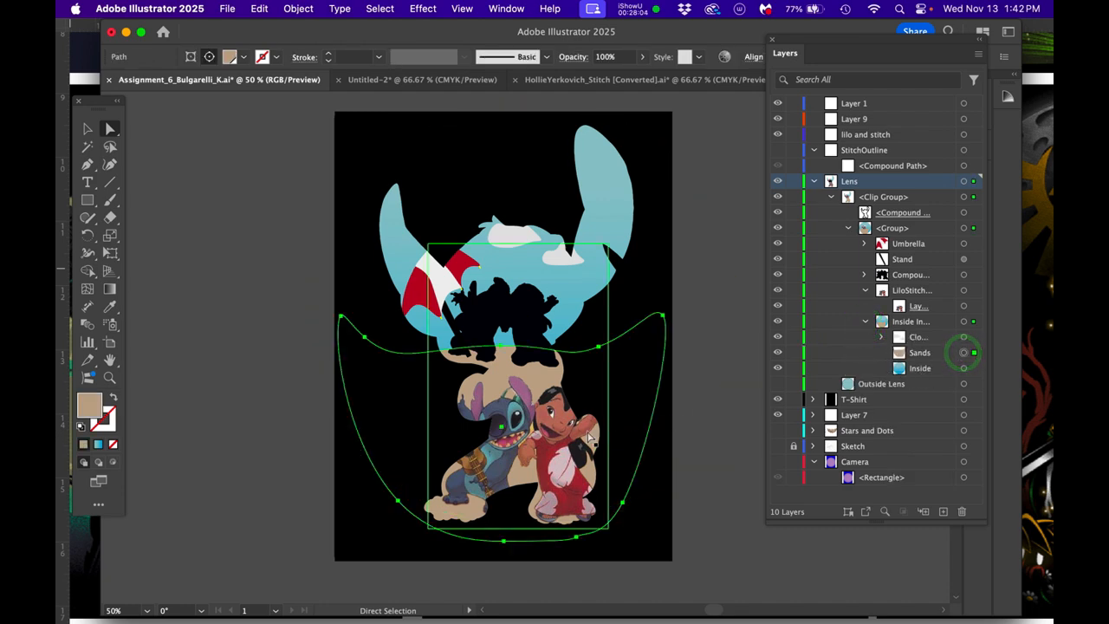
key("alt")
scroll(459, 551, "up", 1)
scroll(417, 371, "down", 1)
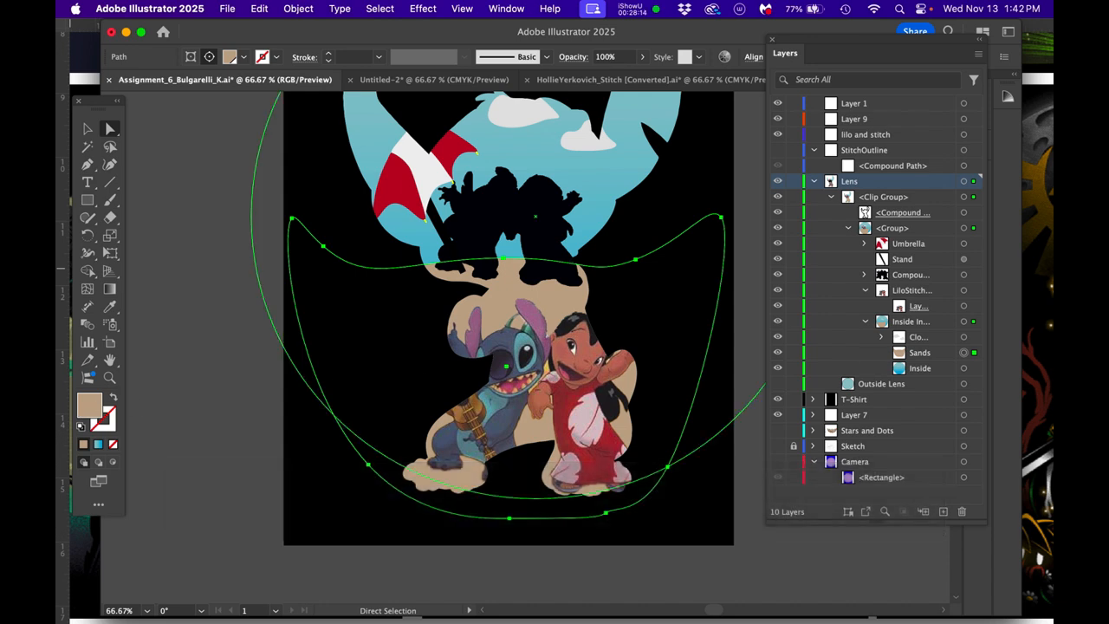
left_click_drag(611, 457, 217, 496)
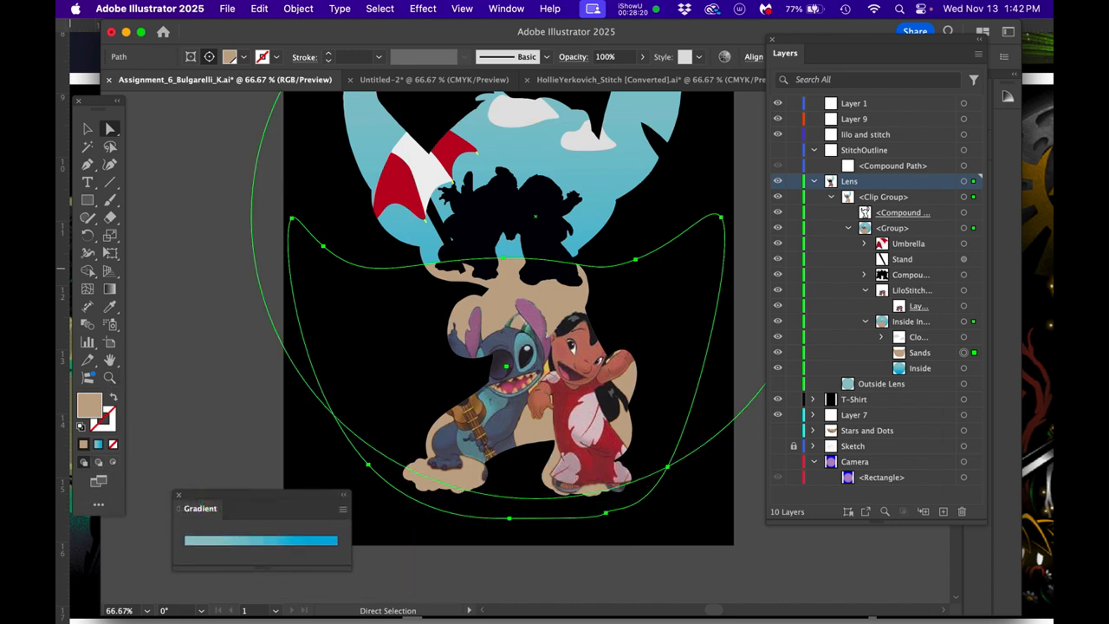
left_click_drag(1052, 260, 366, 47)
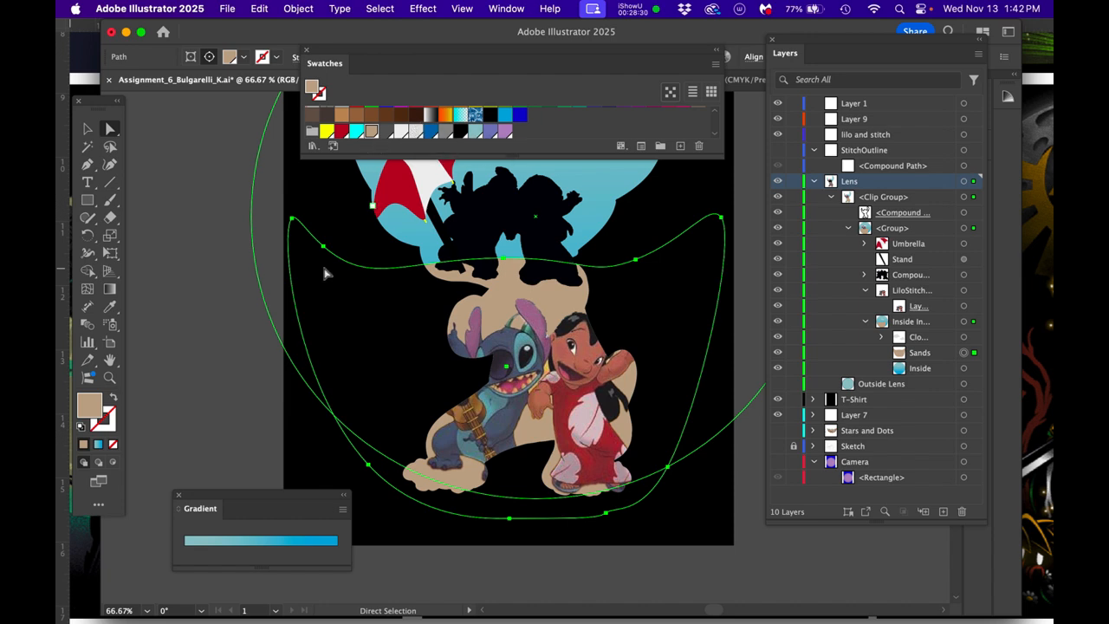
left_click(241, 546)
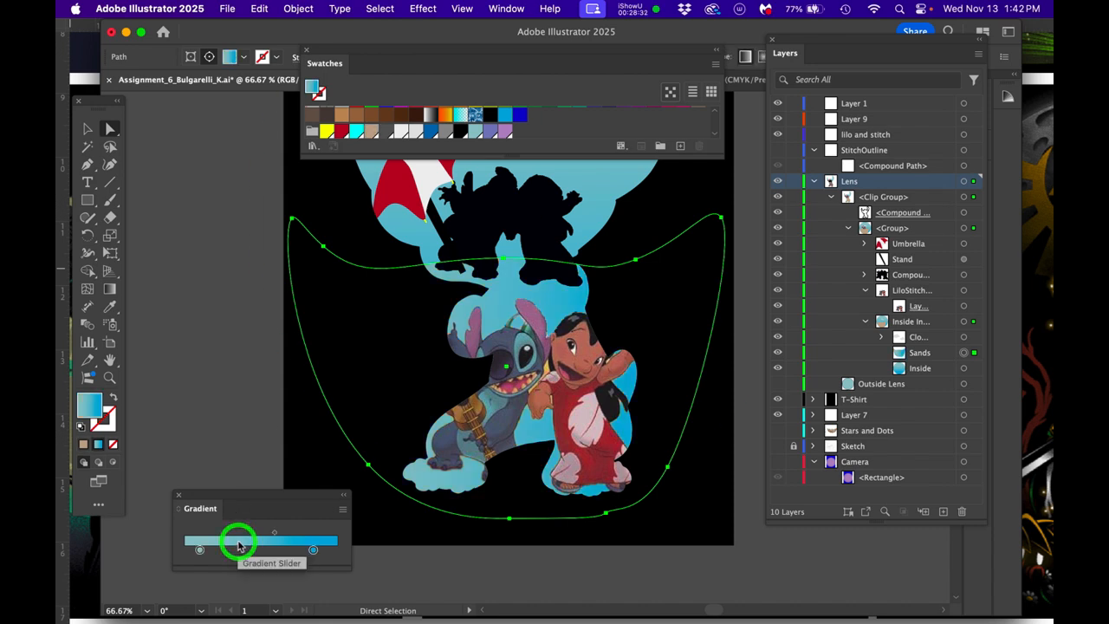
- Recolour the Sands gradient with a light brown start stop and a dark brown end stop
scroll(548, 368, "up", 2)
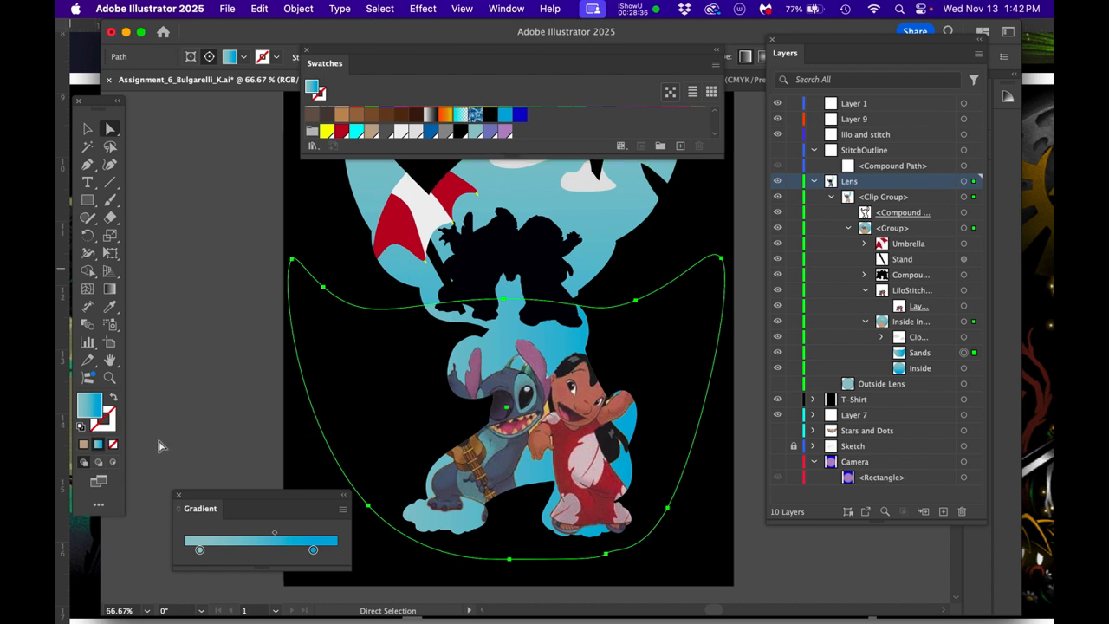
left_click_drag(341, 118, 199, 549)
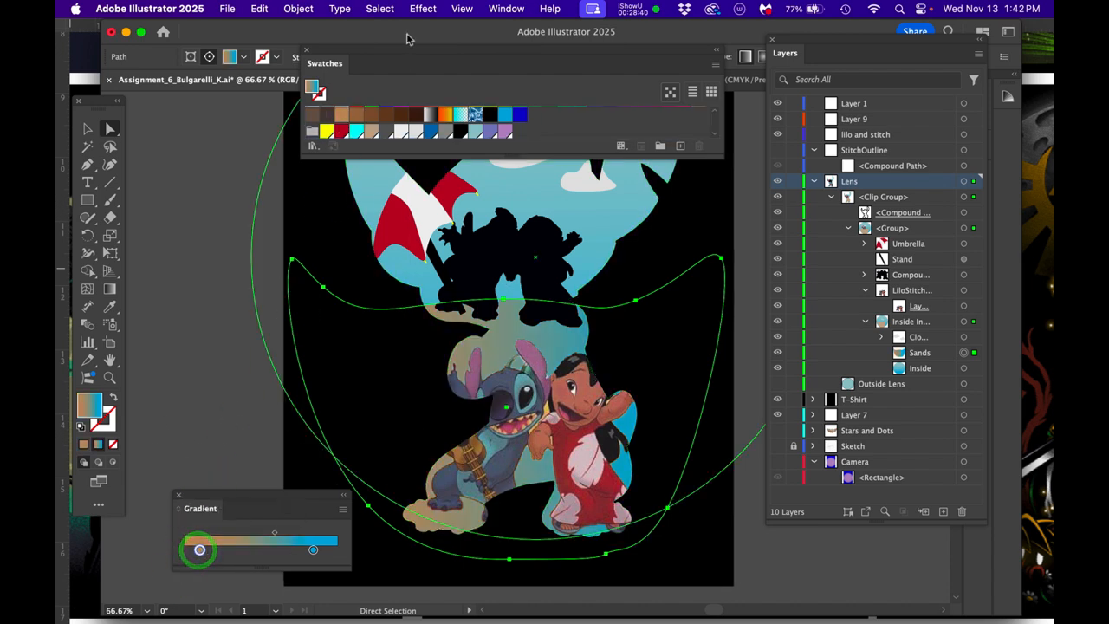
left_click_drag(419, 113, 312, 549)
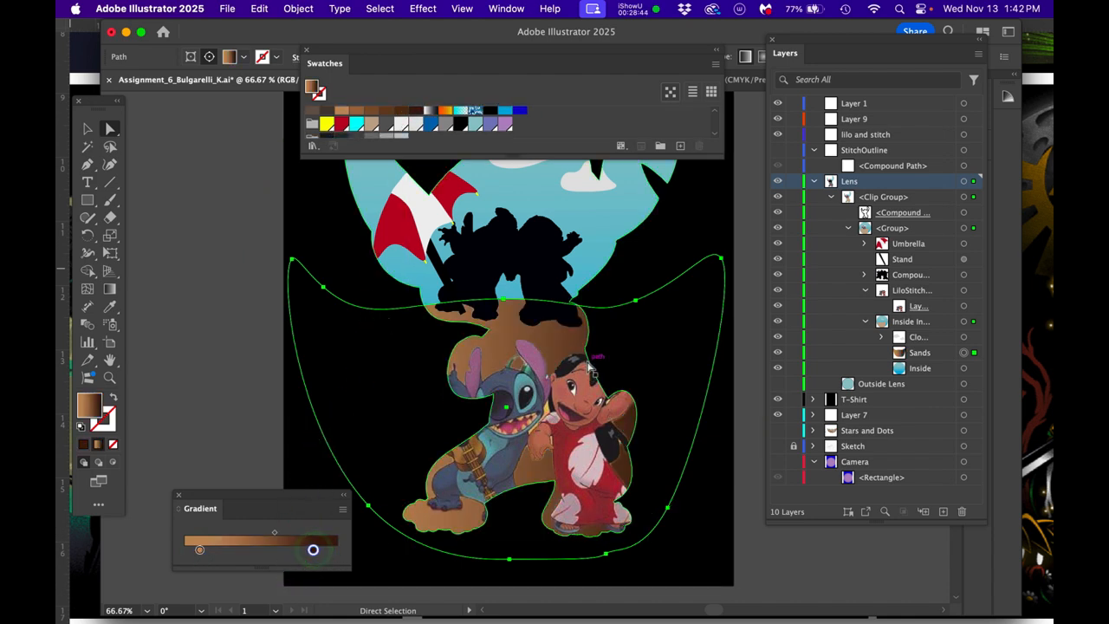
- Redirect the Sands gradient vertically, from the sand's top edge down to the bottom of the artboard, and deselect the shape
key("g")
mouse_move(538, 308)
left_mouse_down()
mouse_move(490, 559)
mouse_move(497, 575)
mouse_move(520, 584)
mouse_move(530, 569)
mouse_move(532, 580)
left_mouse_up()
left_click(229, 364)
scroll(229, 363, "down", 1)
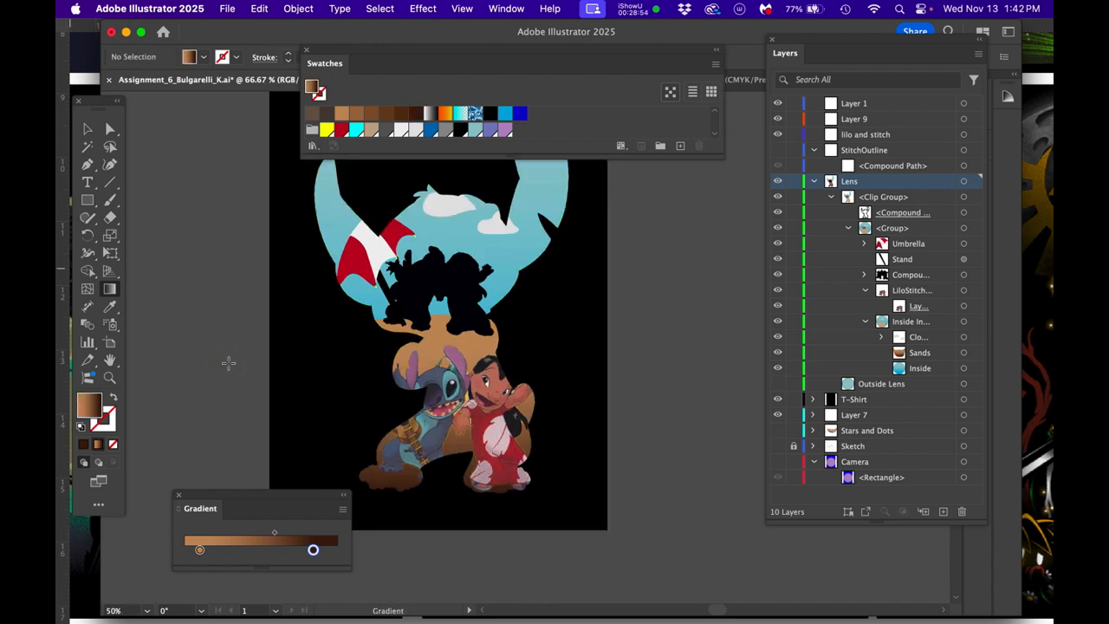
key("space")
left_click_drag(471, 368, 557, 336)
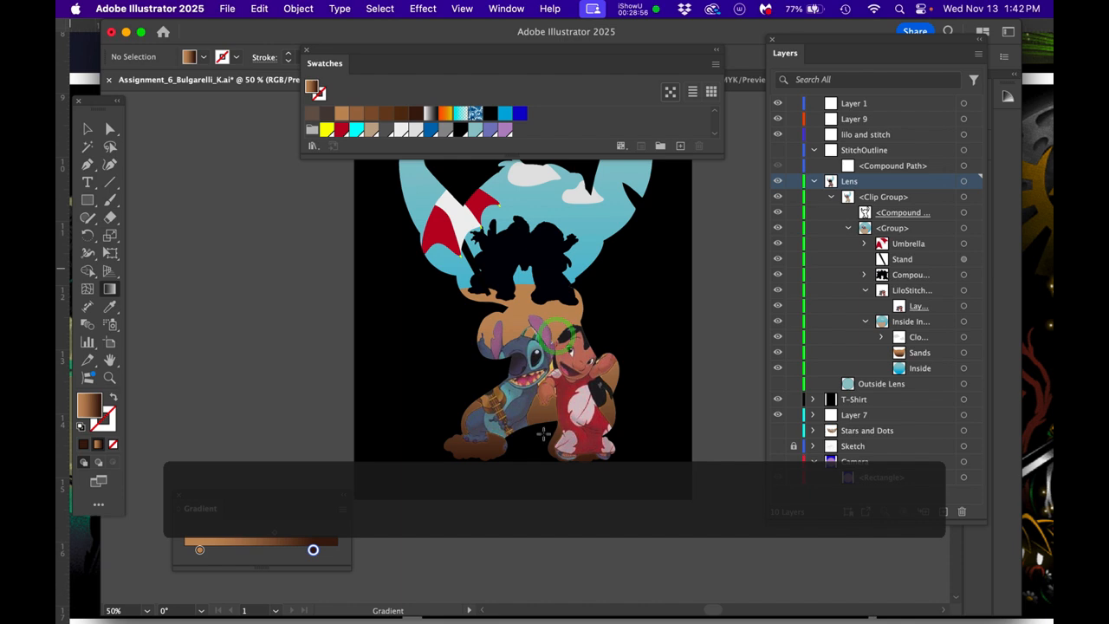
- Reselect the Sands shape and stretch its gradient downward so the dark end lies below the artboard
left_click(557, 318, "super")
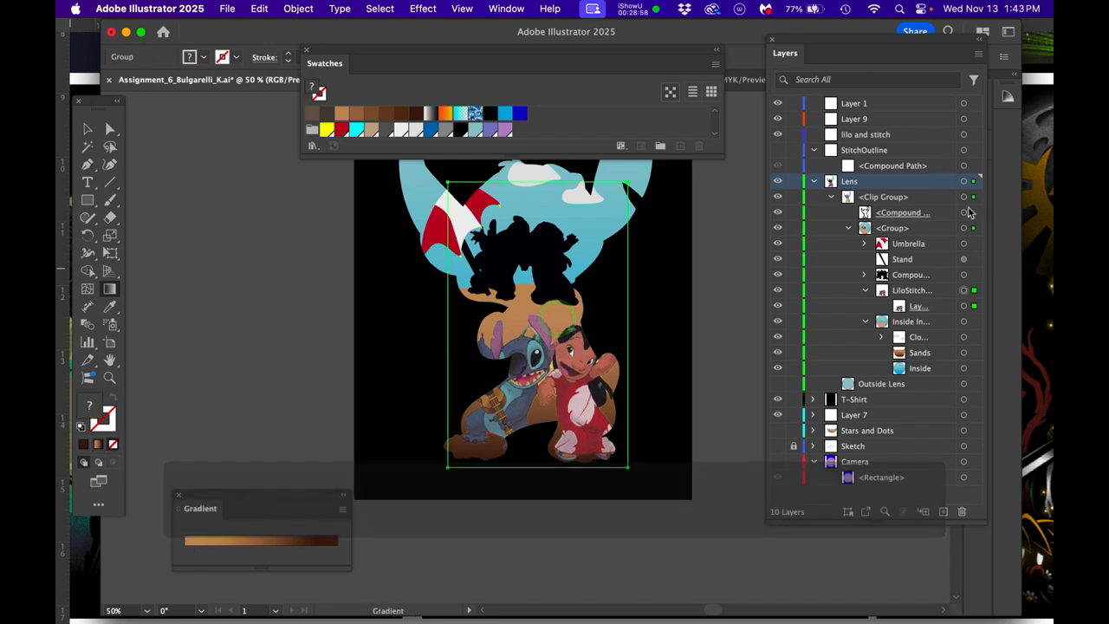
left_click(964, 353)
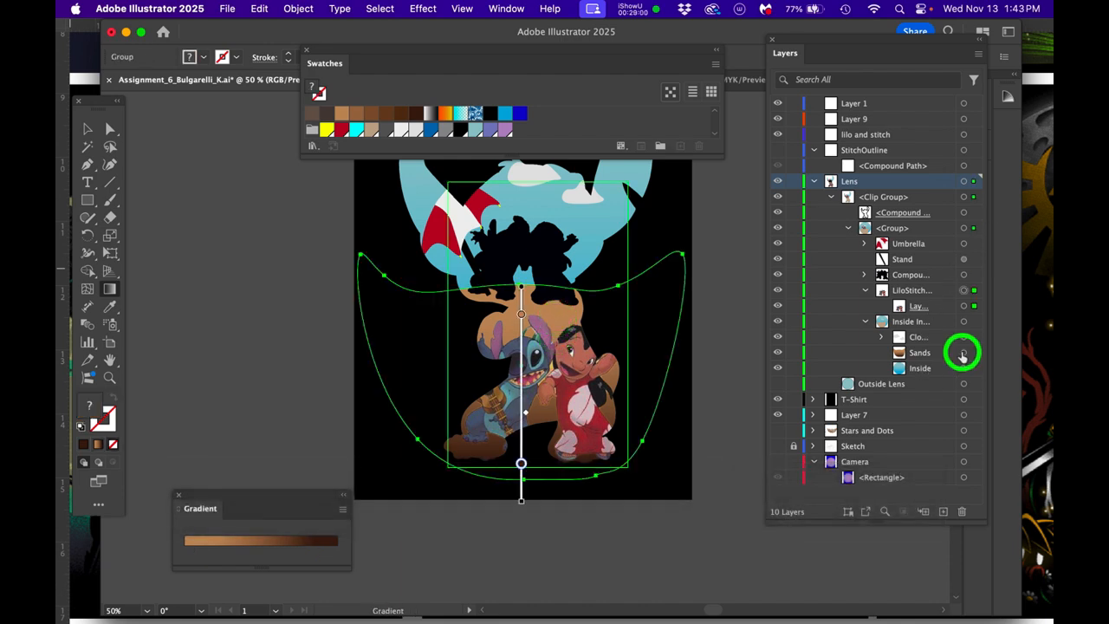
mouse_move(520, 505)
left_mouse_down()
mouse_move(505, 578)
mouse_move(512, 557)
left_mouse_up()
left_click(322, 302)
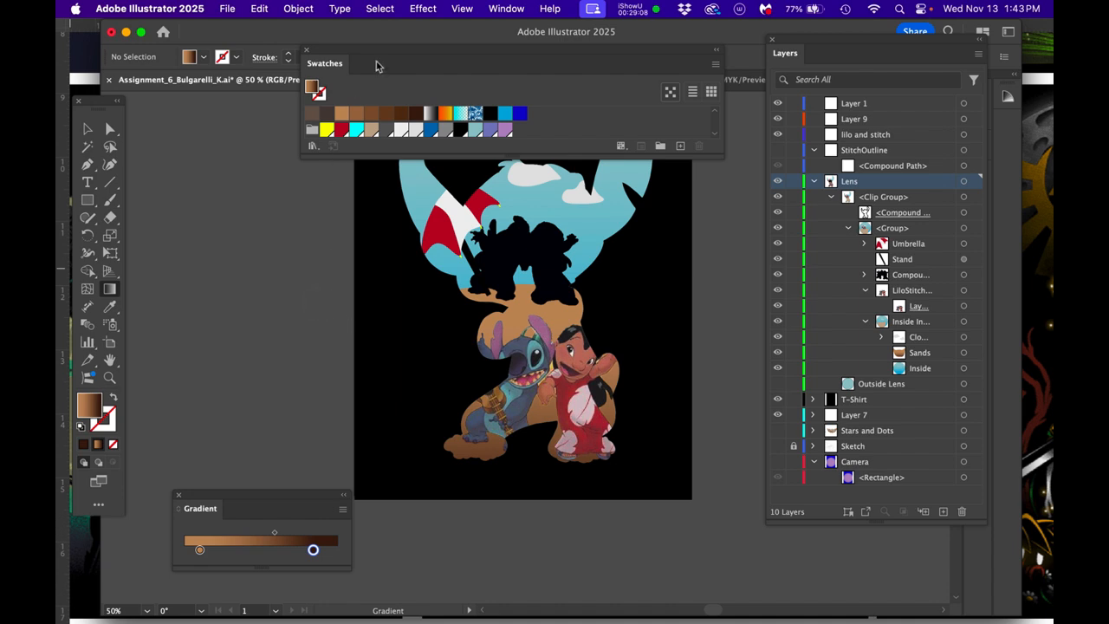
- Move the Swatches and Gradient panels clear of the artwork and bring the whole Stitch silhouette into view
left_click_drag(385, 47, 381, 22)
key("space")
left_click_drag(487, 363, 508, 376)
left_click_drag(250, 497, 221, 230)
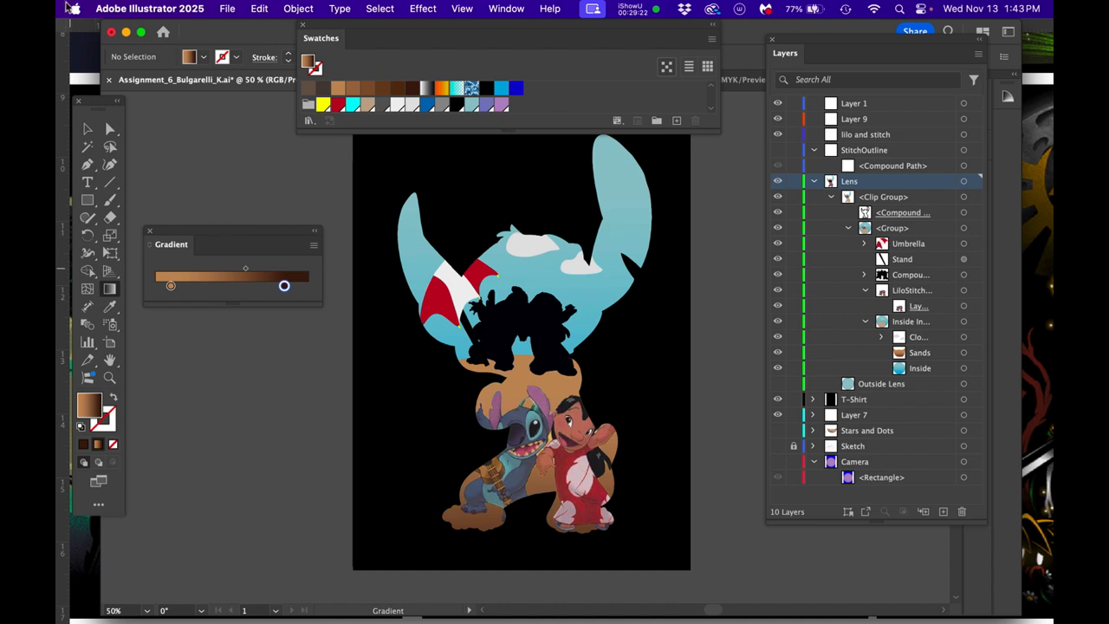
left_click(128, 10)
left_click(146, 57)
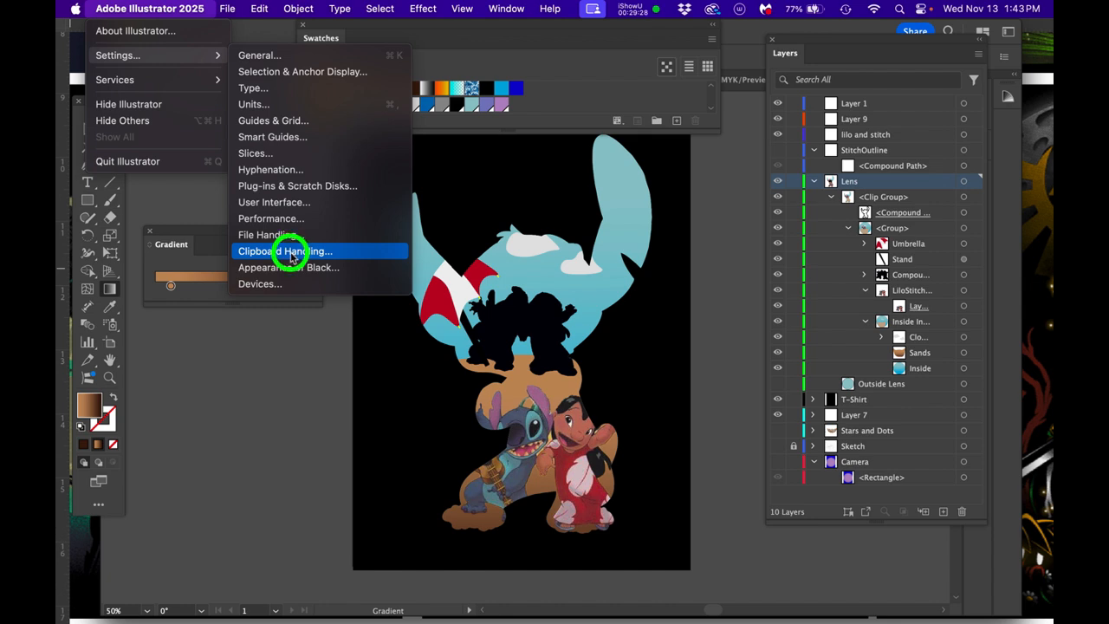
left_click(181, 476)
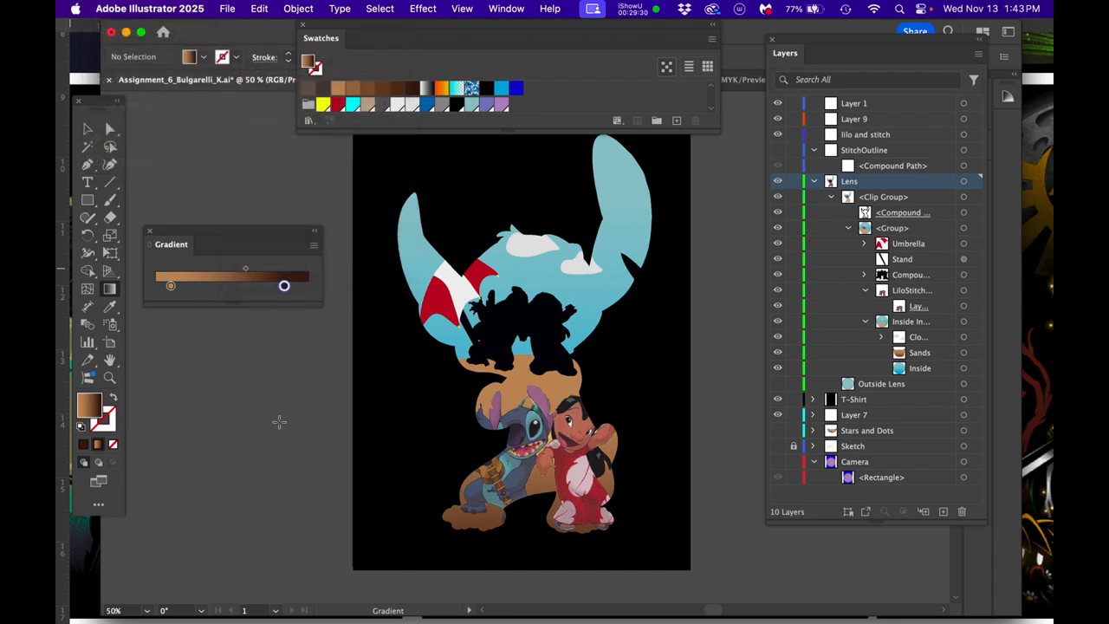